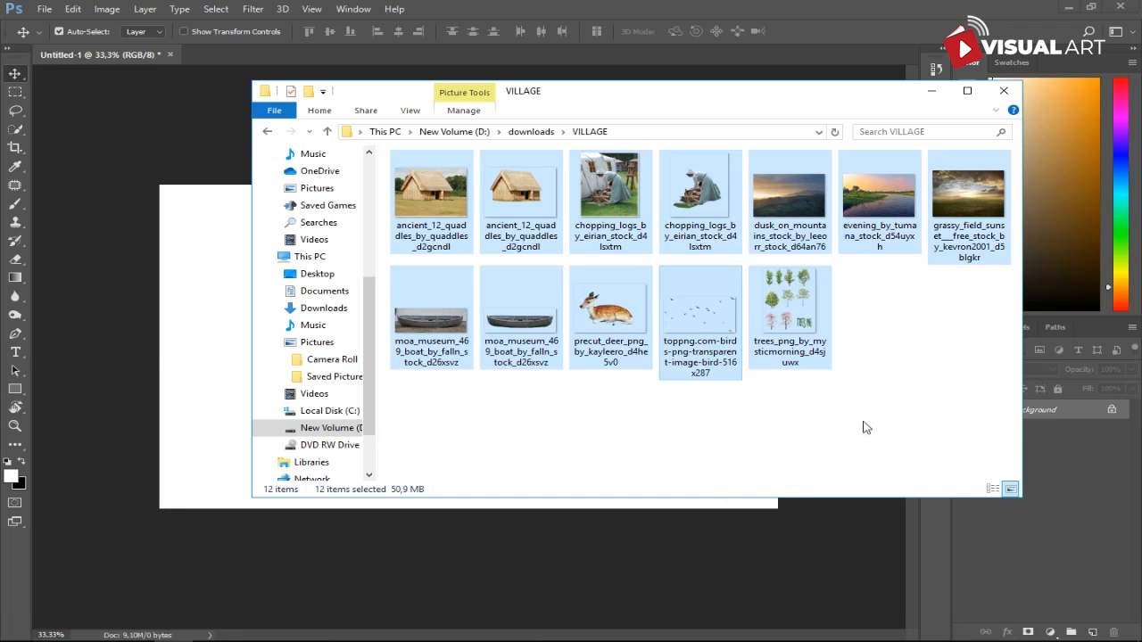
Place the evening_by_tumana_stock river photo in the document, flip it horizontally and enlarge it to cover the whole canvas
left_click_drag(879, 200, 223, 406)
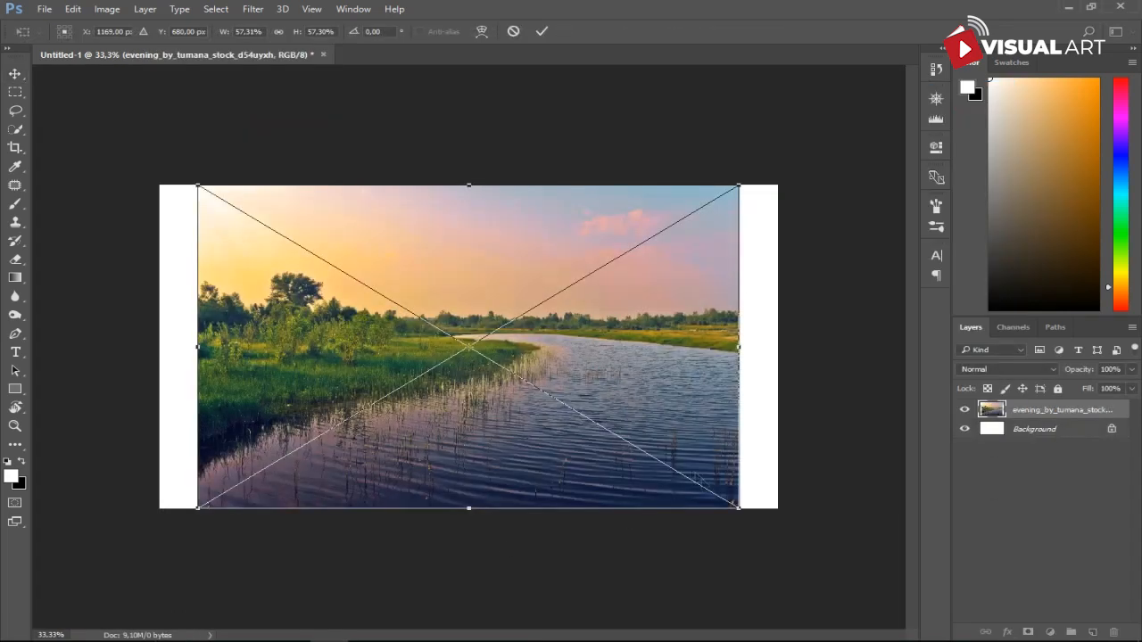
right_click(667, 426)
left_click(711, 398)
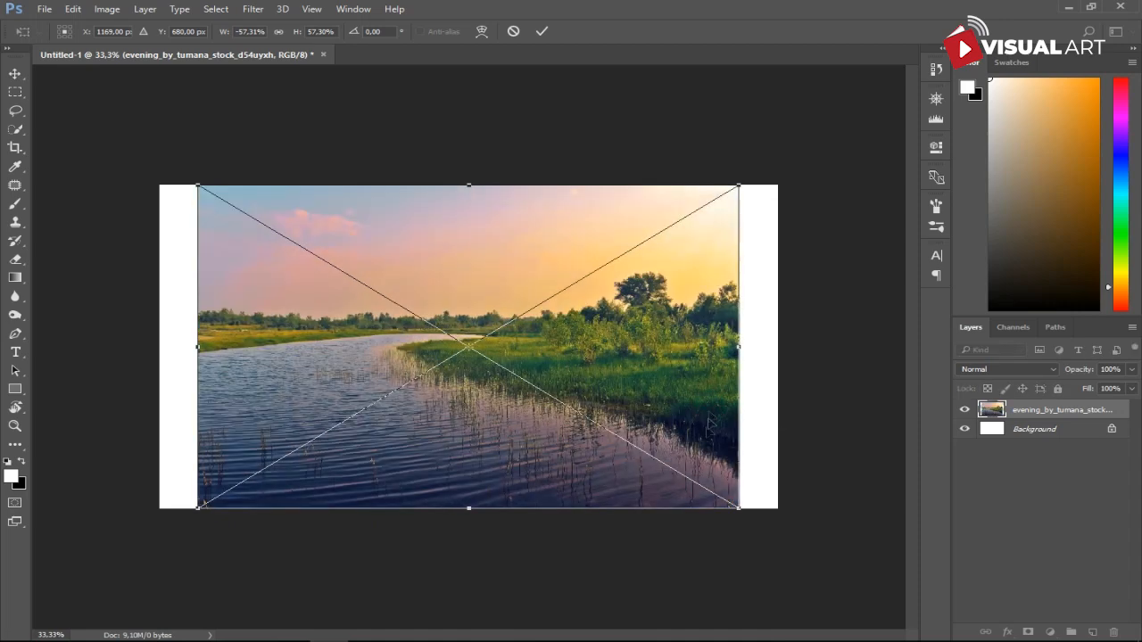
left_click_drag(731, 505, 777, 531)
left_click_drag(638, 446, 649, 446)
left_click_drag(181, 354, 169, 355)
key("Return")
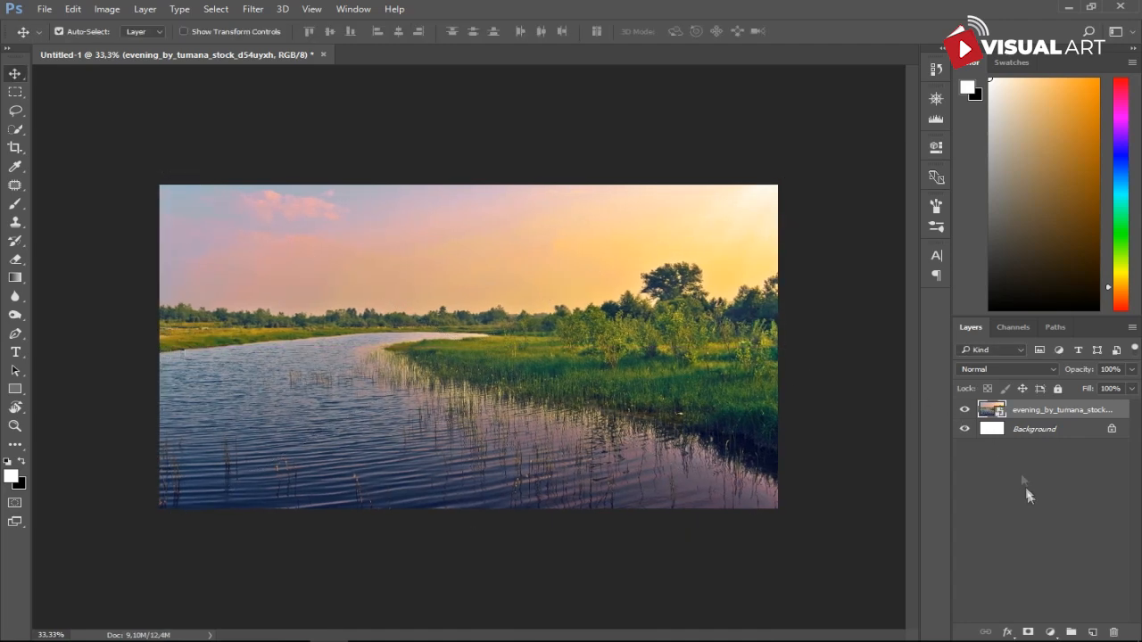
Add a Brightness/Contrast adjustment clipped to the river photo, with brightness about 66 and contrast 19
left_click(1051, 631)
left_click(1020, 367)
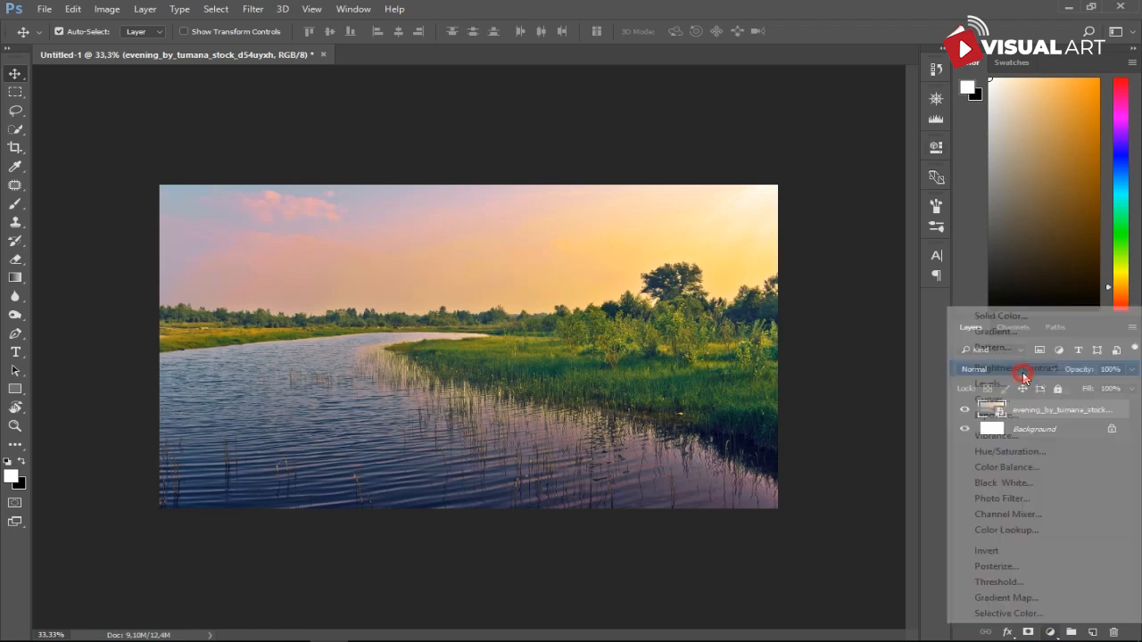
left_click(790, 385)
left_click_drag(800, 223, 830, 229)
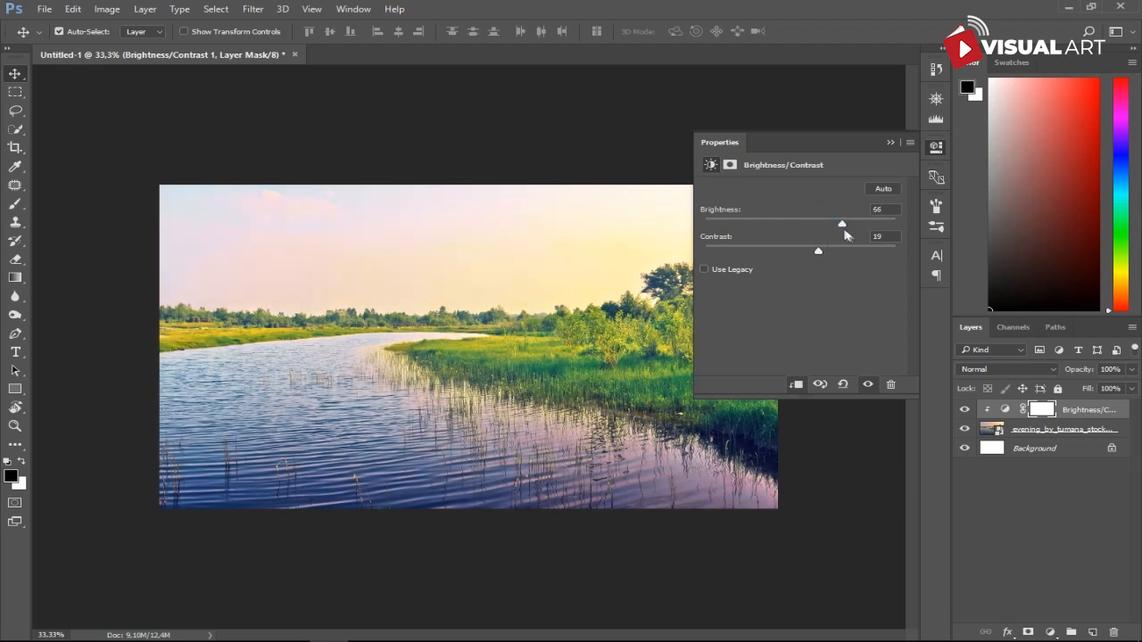
Paint black on the Brightness/Contrast mask along the canvas's bottom edge with a soft 700 px brush at 43% opacity
left_click(1038, 409)
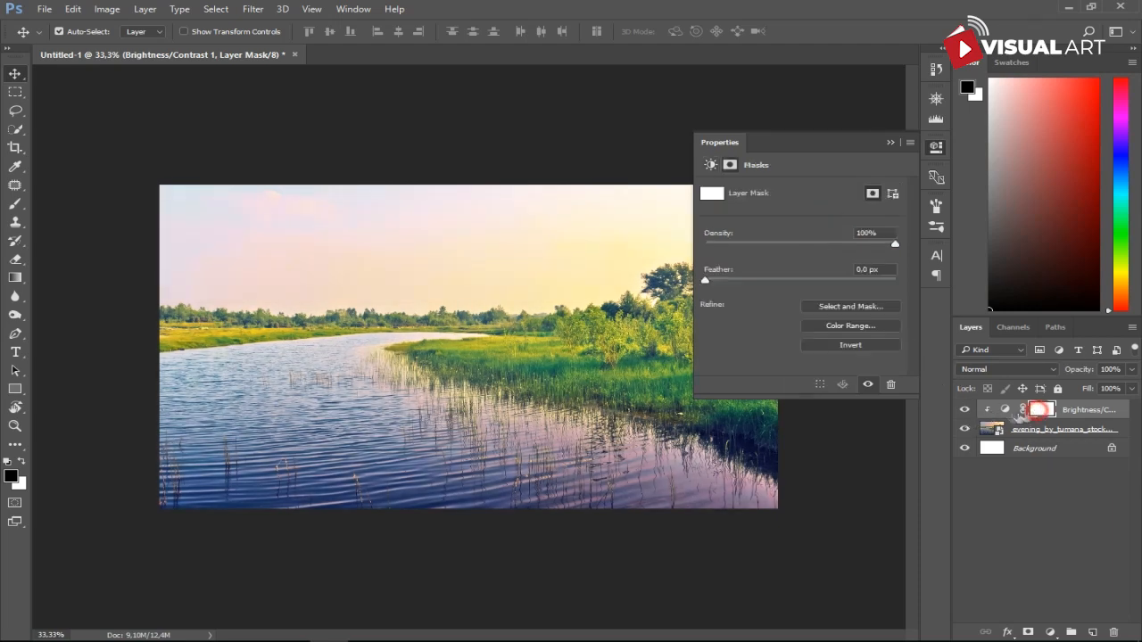
left_click(15, 205)
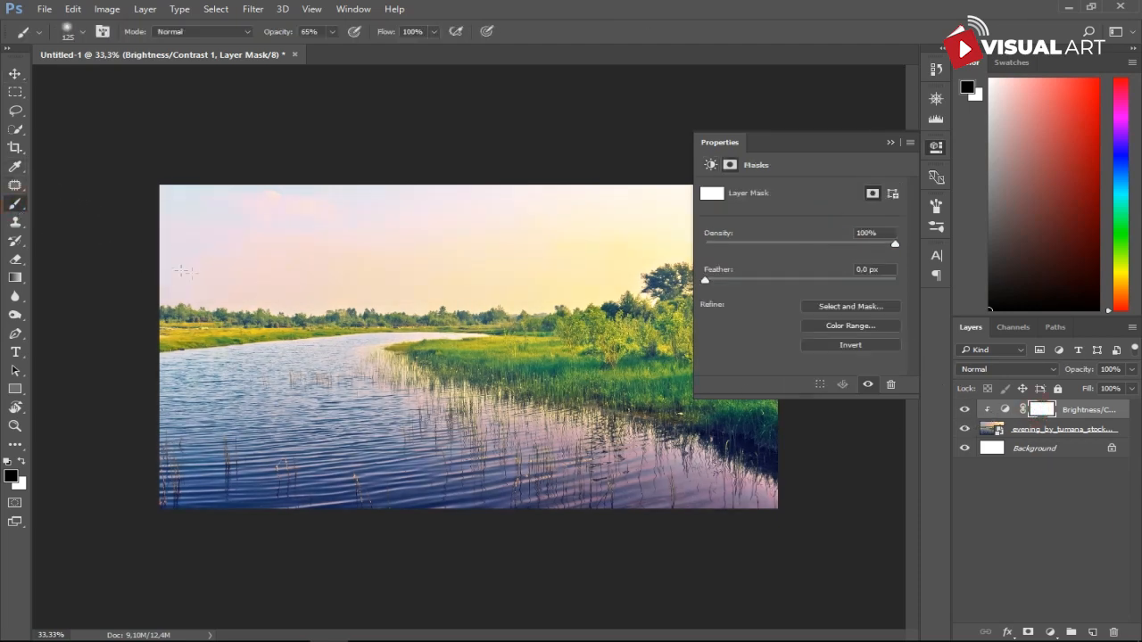
key("bracketright")
key("bracketright")
key("bracketright")
key("bracketright")
key("bracketright")
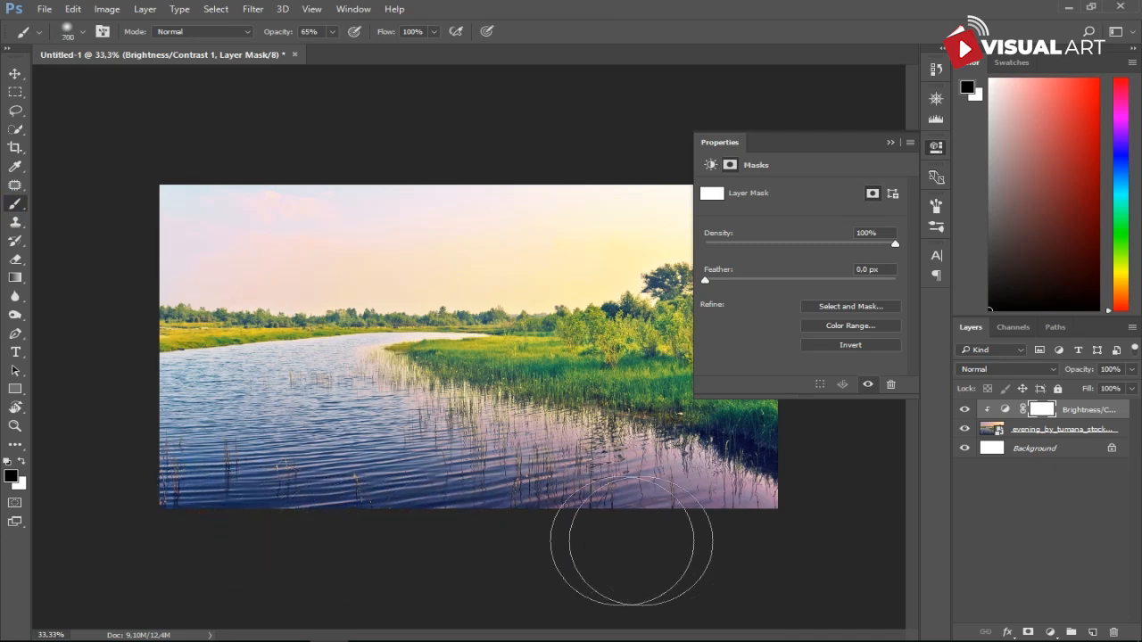
key("ctrl+z")
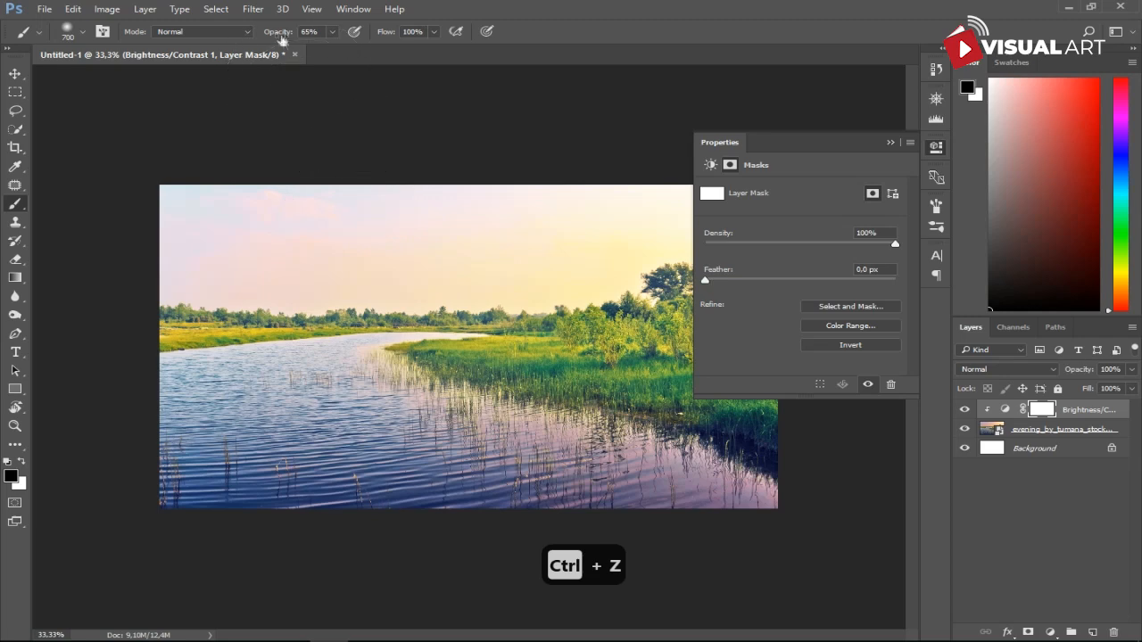
left_click_drag(272, 34, 263, 34)
left_click(135, 528)
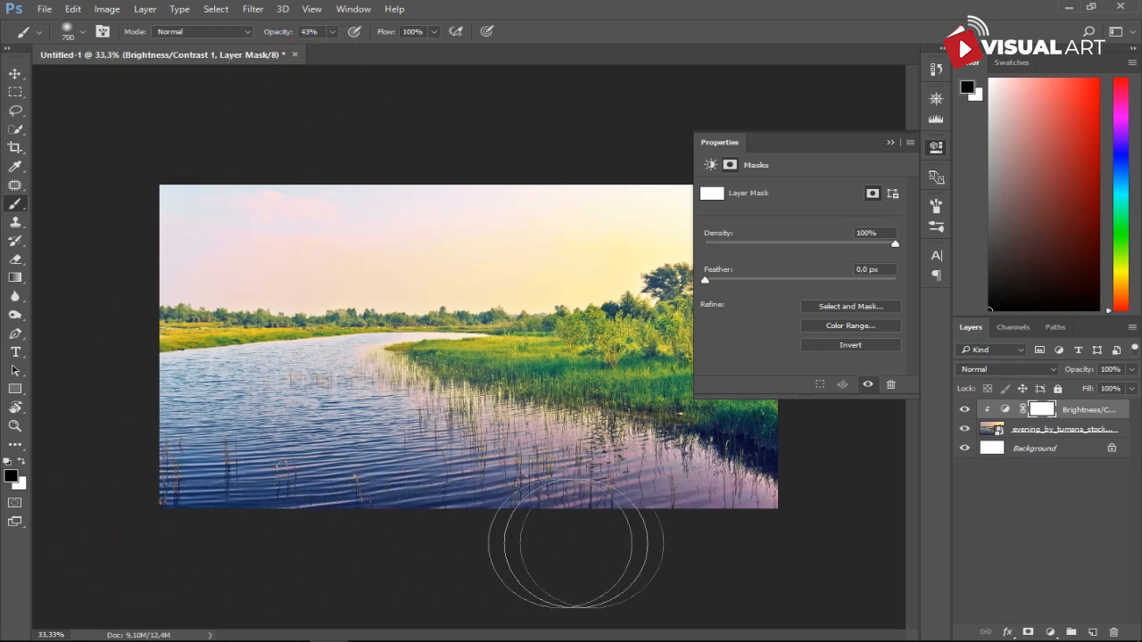
left_click(890, 143)
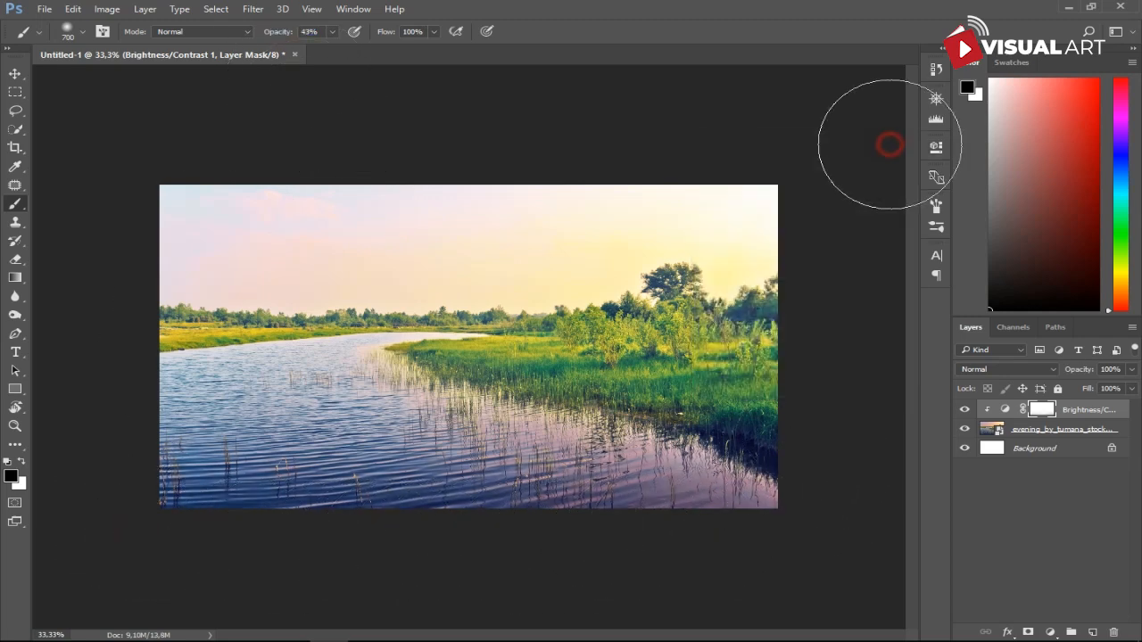
Add a Color Balance adjustment clipped to the river photo, shifting the midtones' Yellow–Blue value to -12
left_click(1050, 631)
left_click(1022, 479)
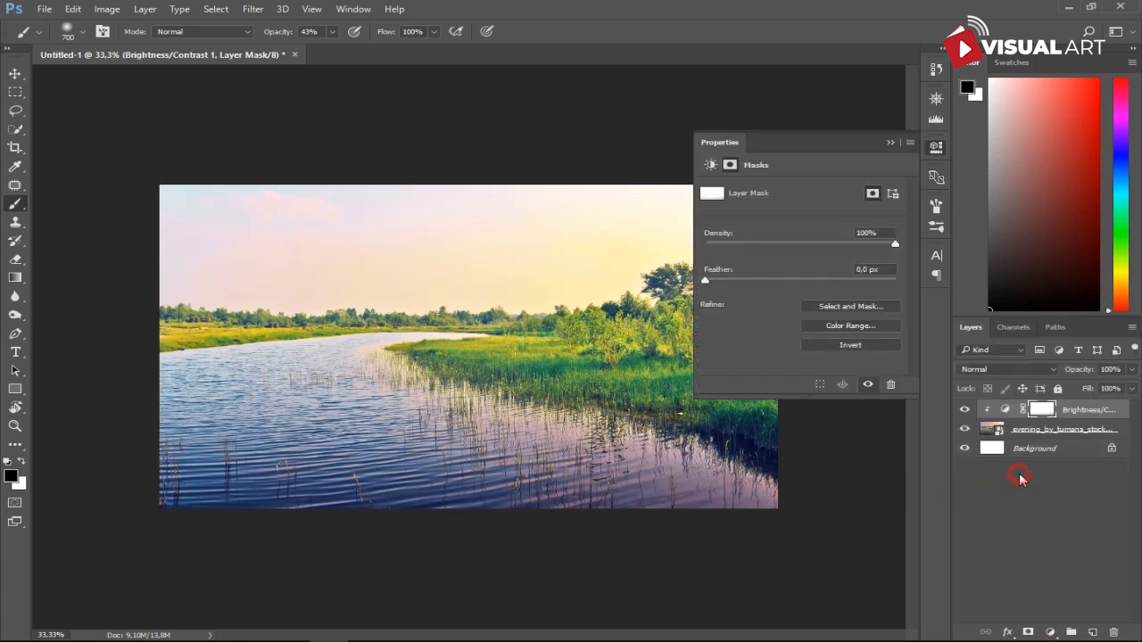
left_click(803, 393)
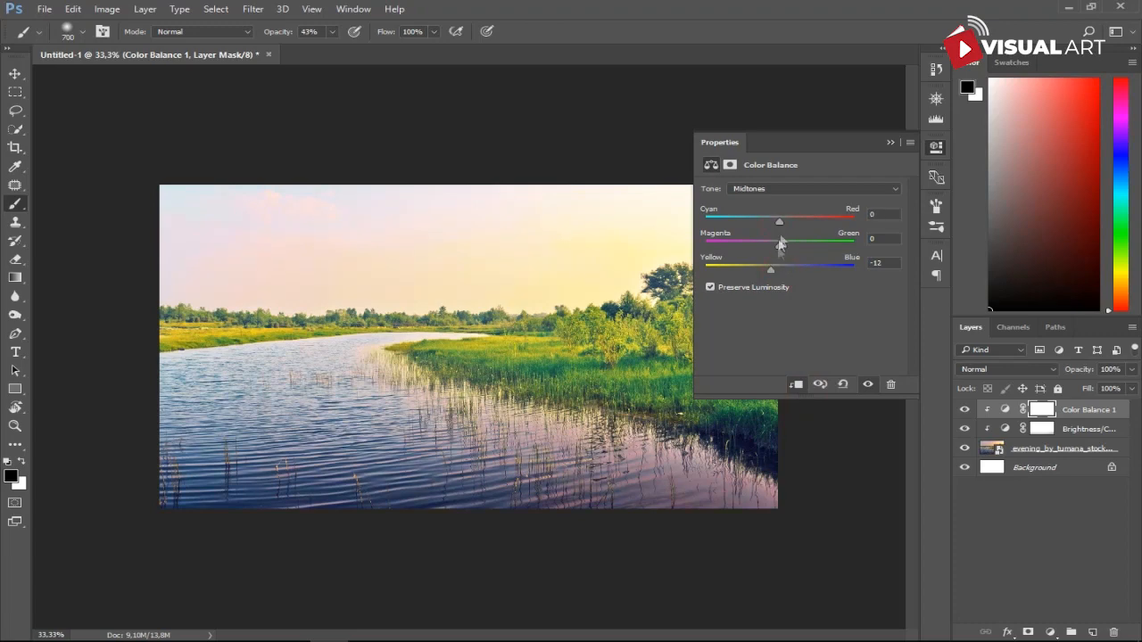
left_click(889, 143)
Place the grassy_field_sunset photo above the other layers and shift it to cover the river photo's right-hand bank
left_click(15, 72)
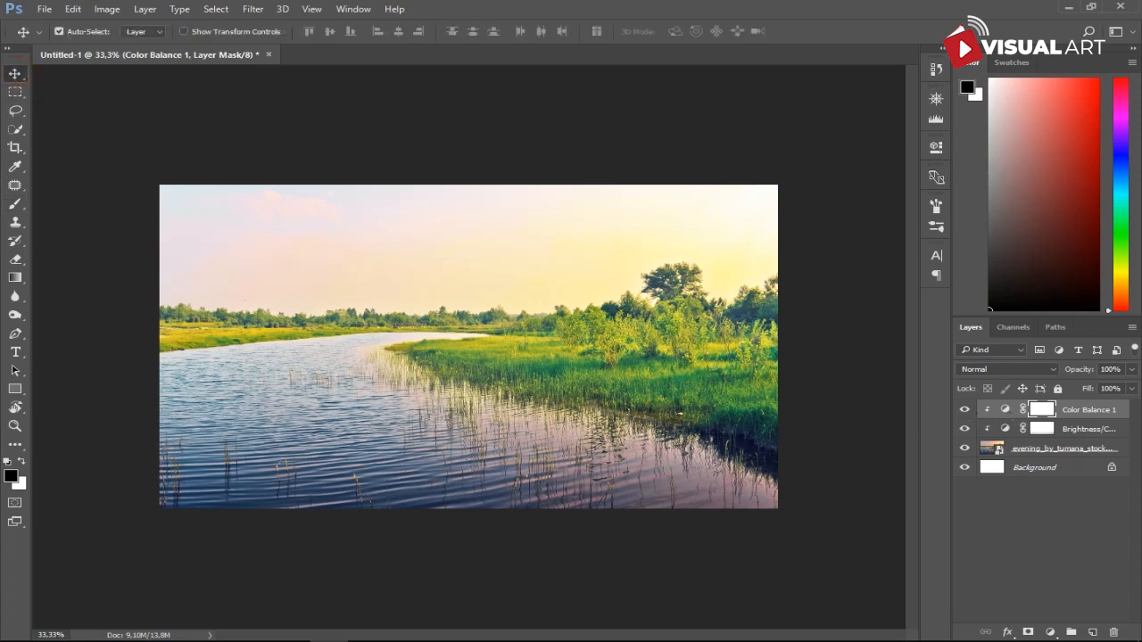
left_click(173, 628)
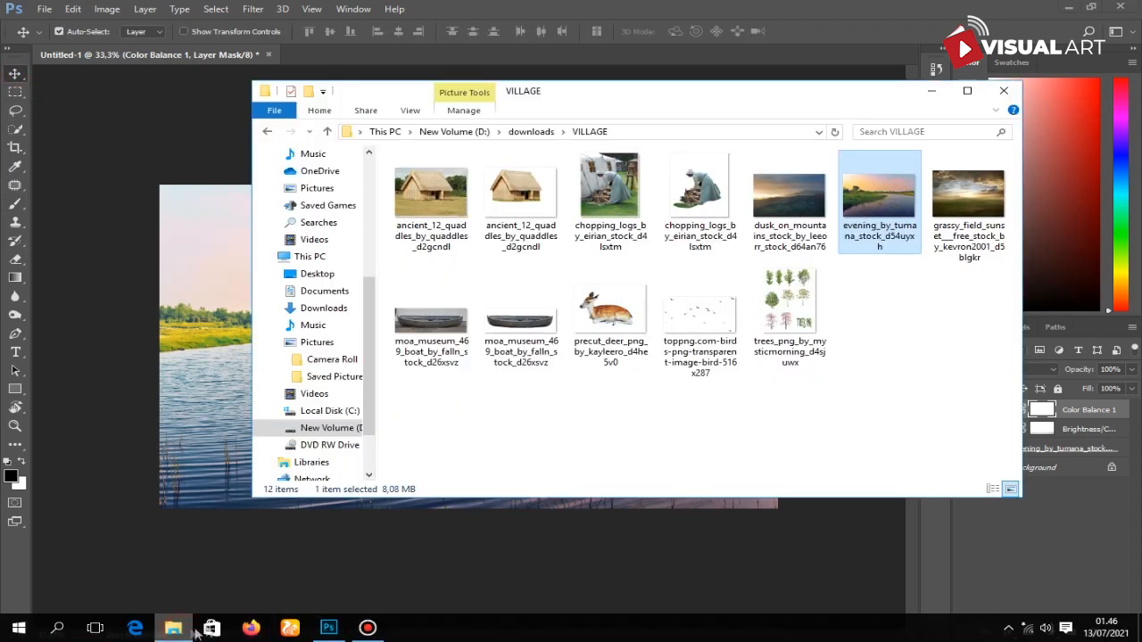
left_click_drag(968, 200, 268, 384)
left_click_drag(527, 380, 607, 363)
key("Return")
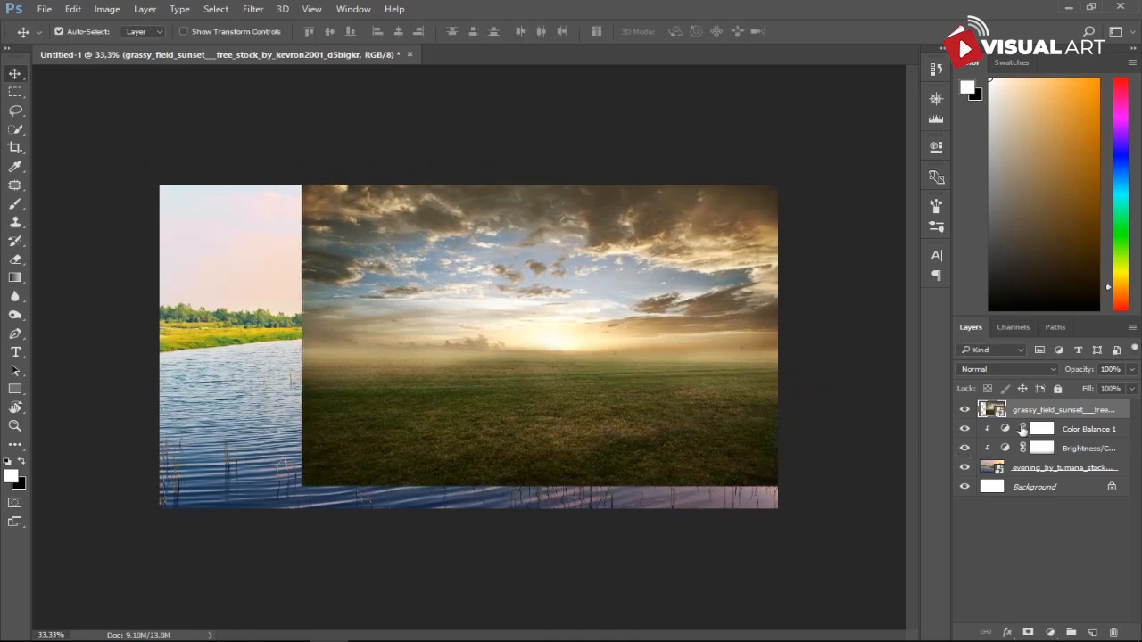
Add a layer mask to the grassy field photo and paint out its sky with a black 700 px brush at 100% opacity
left_click(1030, 631)
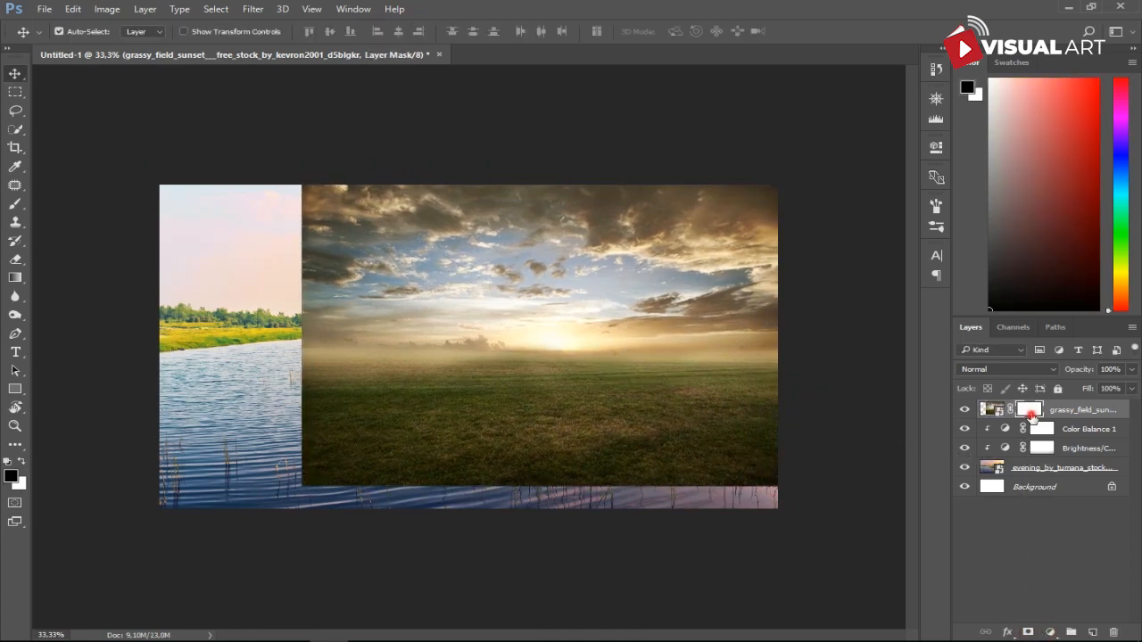
left_click(15, 205)
mouse_move(349, 183)
left_mouse_down()
mouse_move(314, 206)
mouse_move(550, 165)
mouse_move(840, 152)
mouse_move(697, 201)
mouse_move(246, 256)
mouse_move(150, 299)
mouse_move(129, 363)
mouse_move(202, 403)
mouse_move(198, 446)
mouse_move(418, 497)
mouse_move(702, 529)
mouse_move(825, 512)
mouse_move(798, 328)
mouse_move(644, 259)
left_mouse_up()
key("ctrl+z")
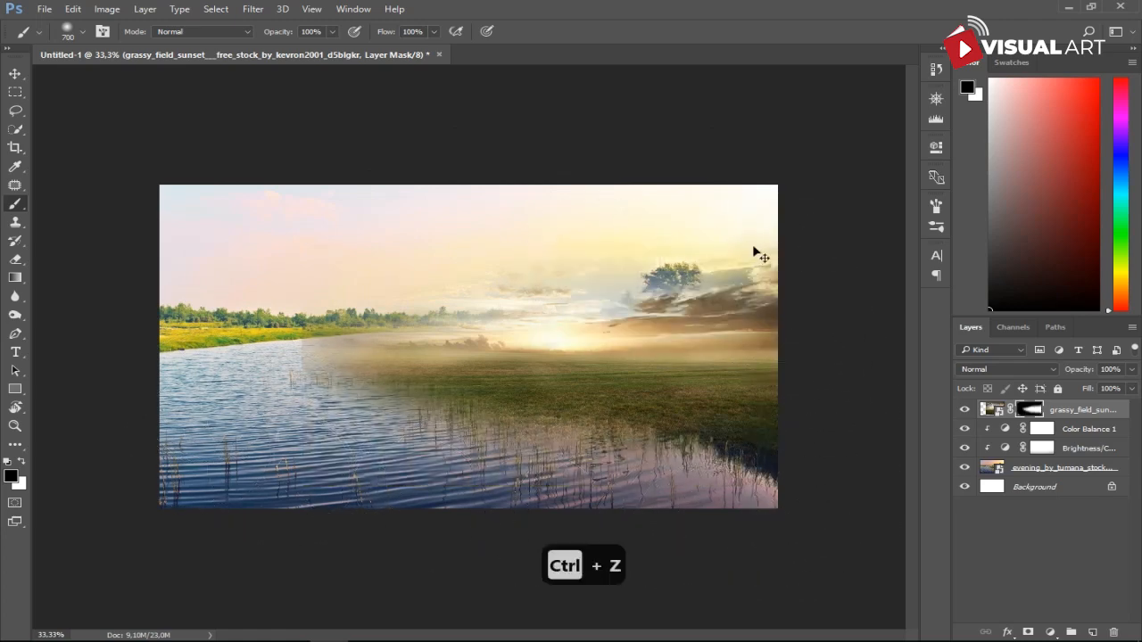
mouse_move(685, 250)
left_mouse_down()
mouse_move(438, 266)
mouse_move(638, 251)
mouse_move(529, 272)
mouse_move(749, 272)
left_mouse_up()
Mask out the grassy field where it overlaps the river water and the distant left shoreline
left_click_drag(334, 310, 282, 321)
mouse_move(351, 289)
left_mouse_down()
mouse_move(422, 275)
mouse_move(348, 290)
mouse_move(393, 265)
left_mouse_up()
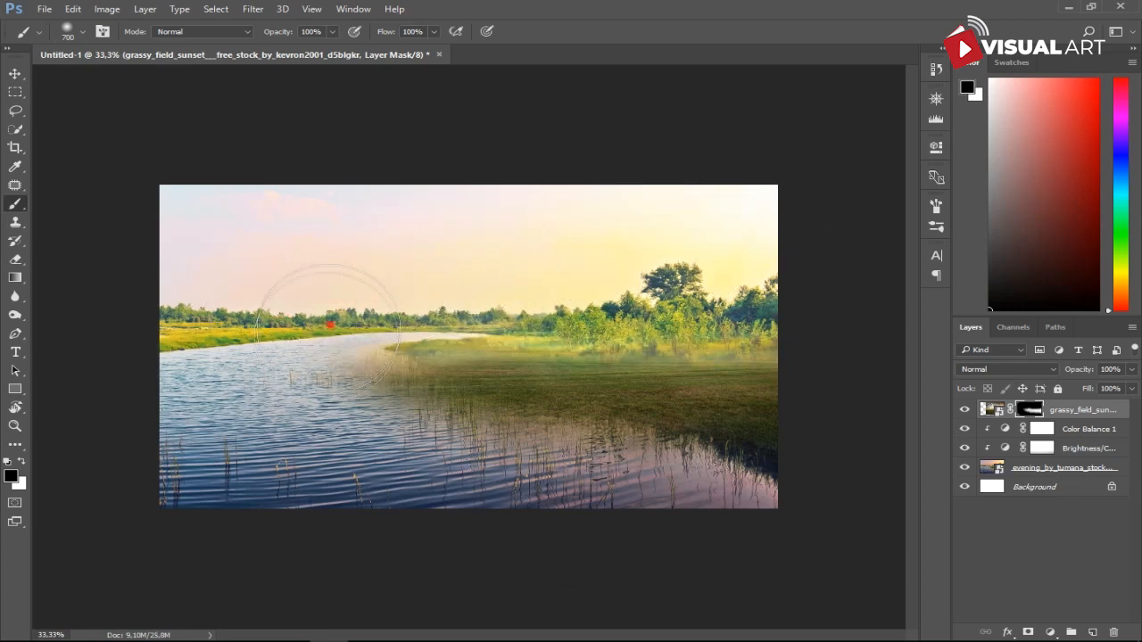
left_click_drag(329, 326, 319, 354)
left_click_drag(406, 407, 585, 473)
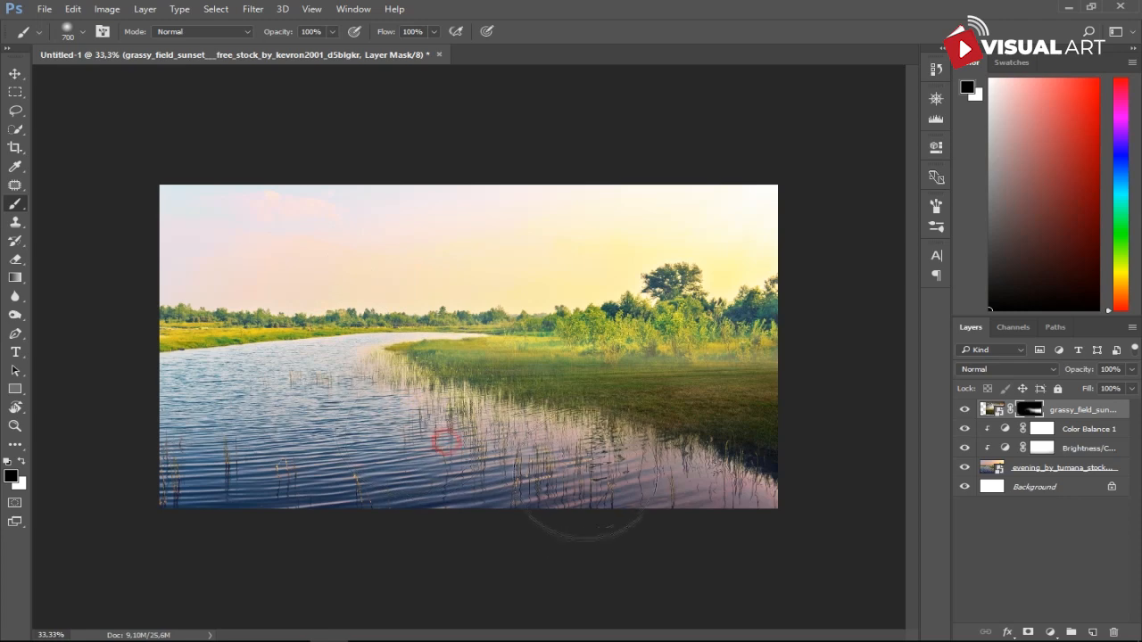
key("ctrl+z")
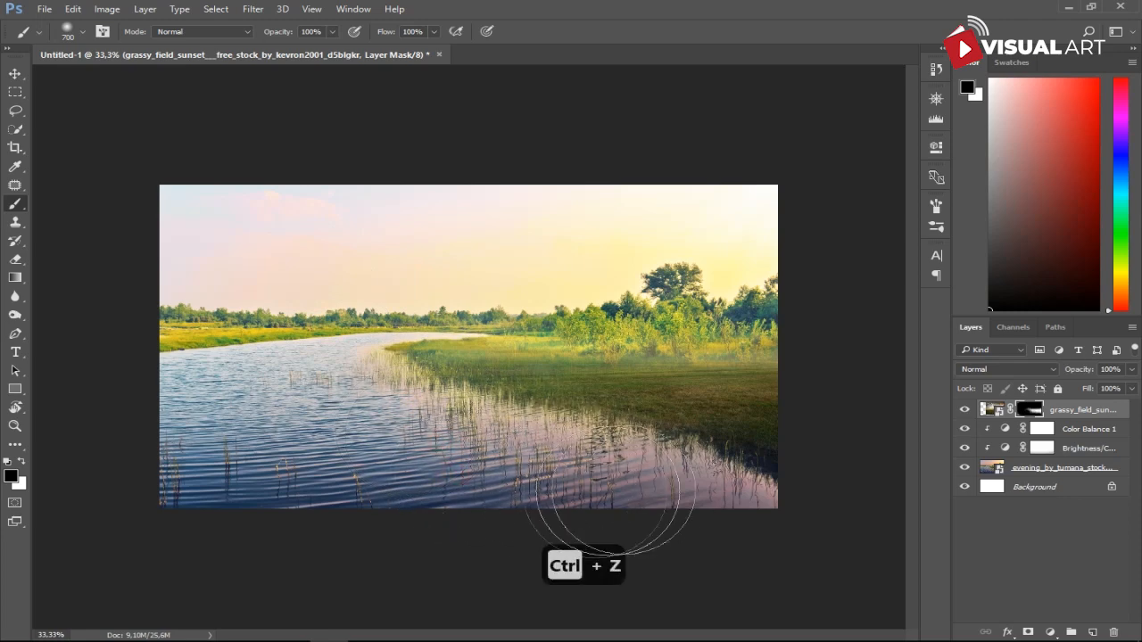
Blend the grassy field's mask into the riverbank and bushes, reducing the brush to 400 px
mouse_move(711, 387)
left_mouse_down()
mouse_move(707, 373)
mouse_move(714, 379)
left_mouse_up()
key("bracketleft")
key("bracketleft")
key("bracketleft")
left_click_drag(462, 291, 537, 292)
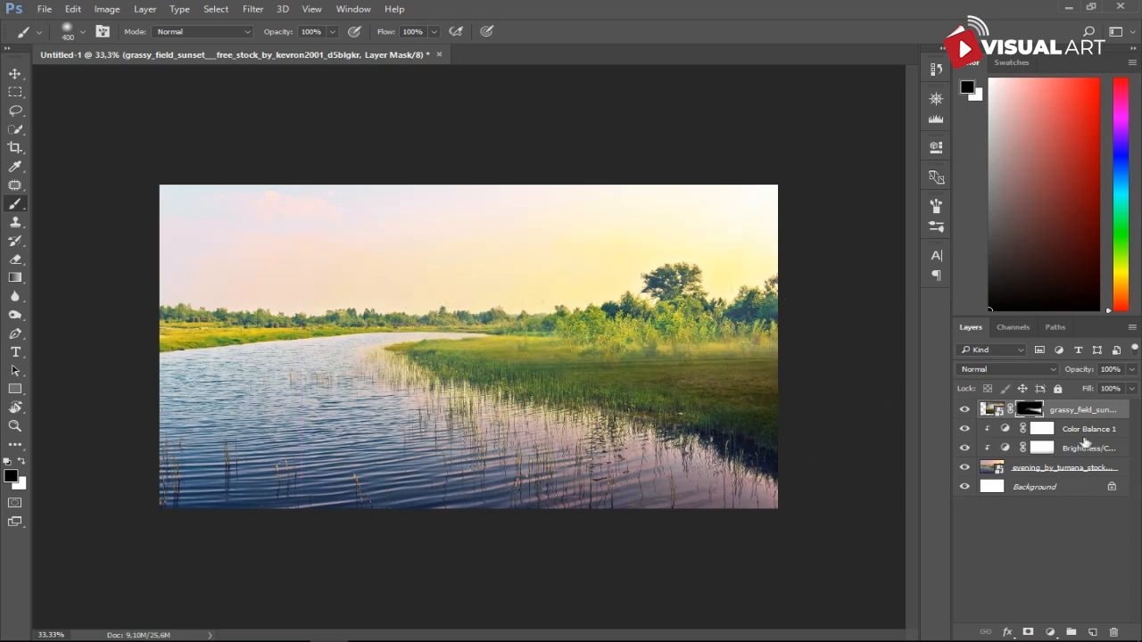
Duplicate the river photo together with its clipped Brightness/Contrast and Color Balance adjustments
left_click(1085, 469)
left_click(1085, 432, "shift")
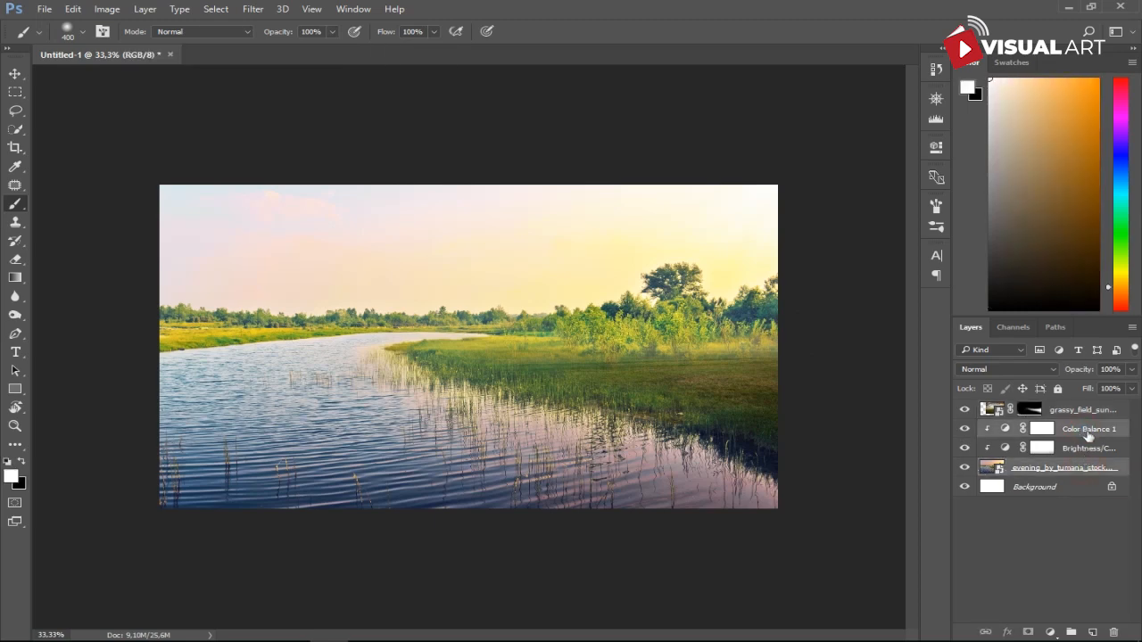
key("ctrl+j")
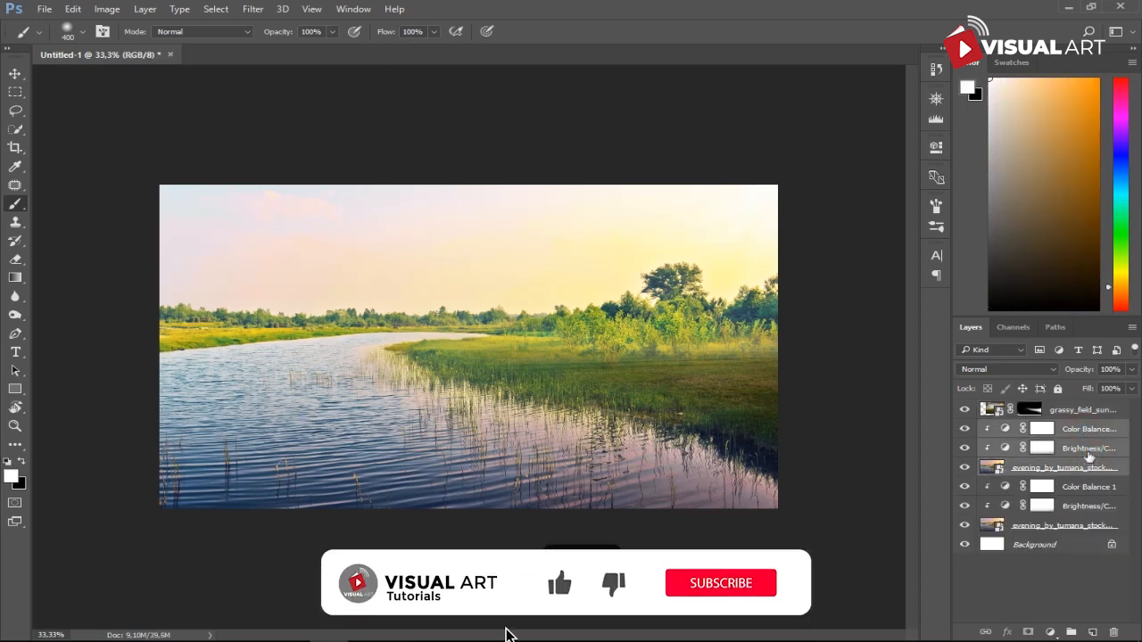
Add a Brightness/Contrast adjustment clipped to the grassy field layer, with brightness 53 and contrast 13
left_click(1085, 416)
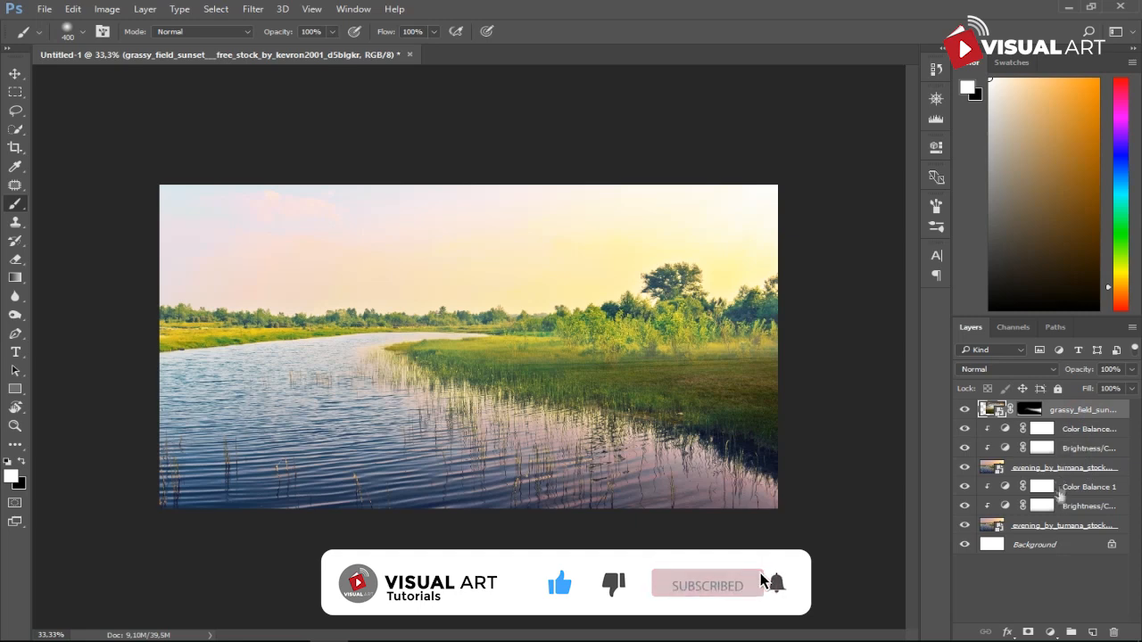
left_click(1048, 631)
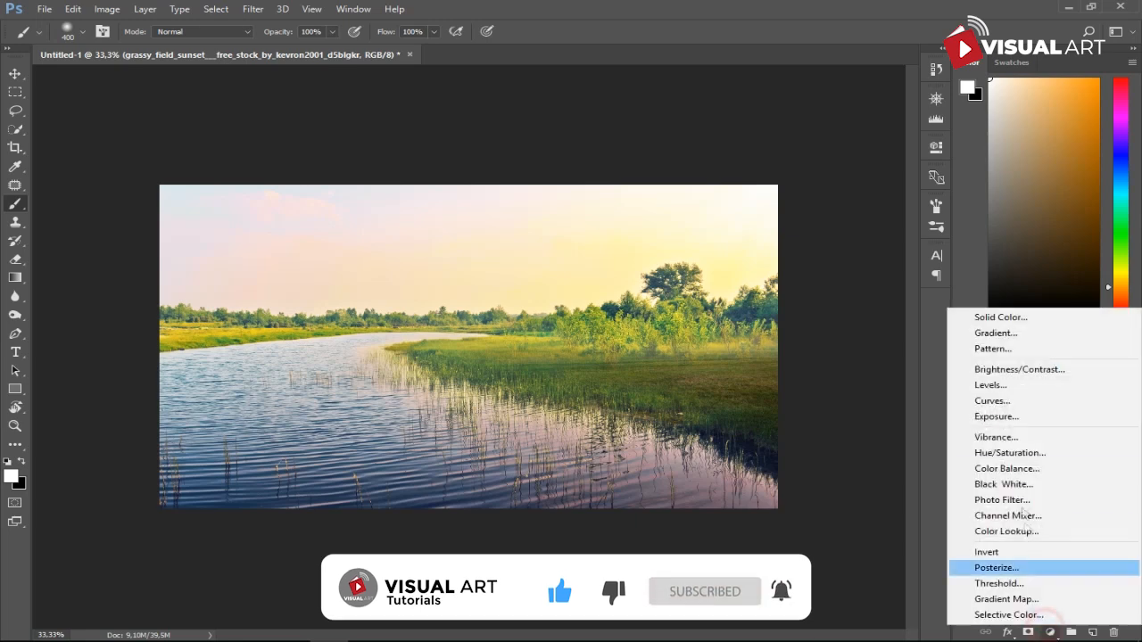
left_click(1035, 370)
left_click_drag(794, 226, 793, 223)
left_click(796, 385)
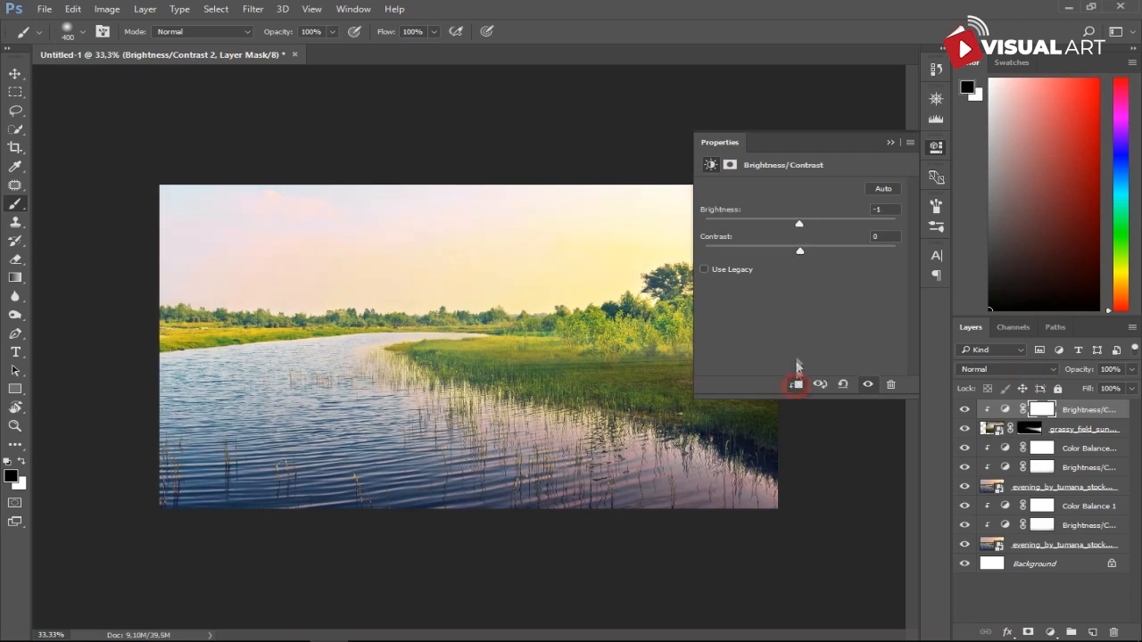
left_click_drag(800, 223, 813, 224)
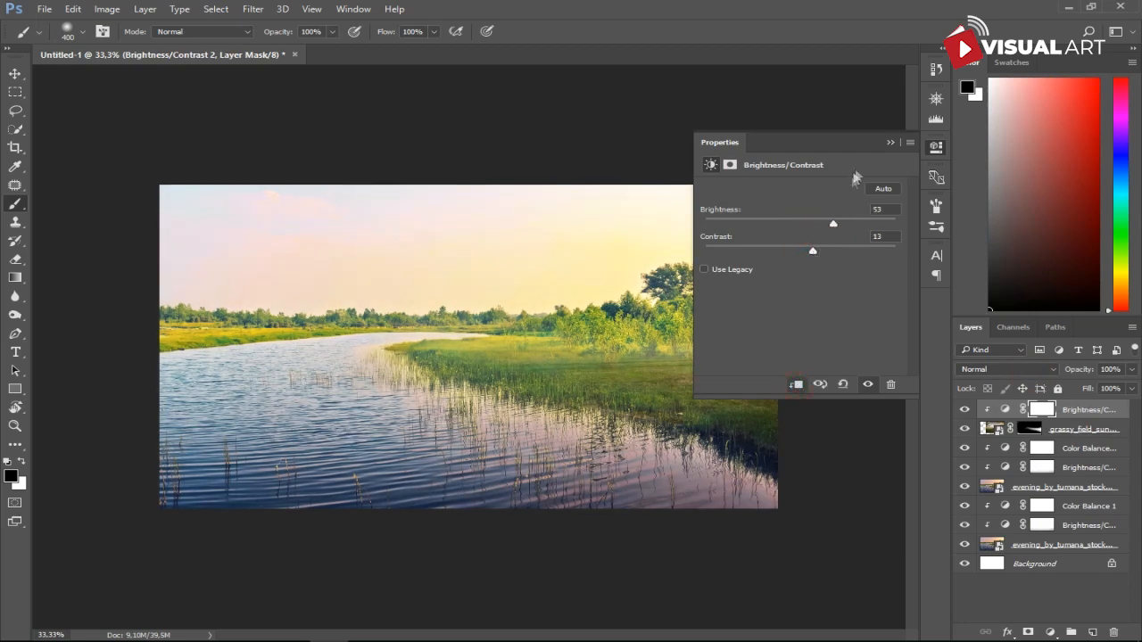
left_click(887, 145)
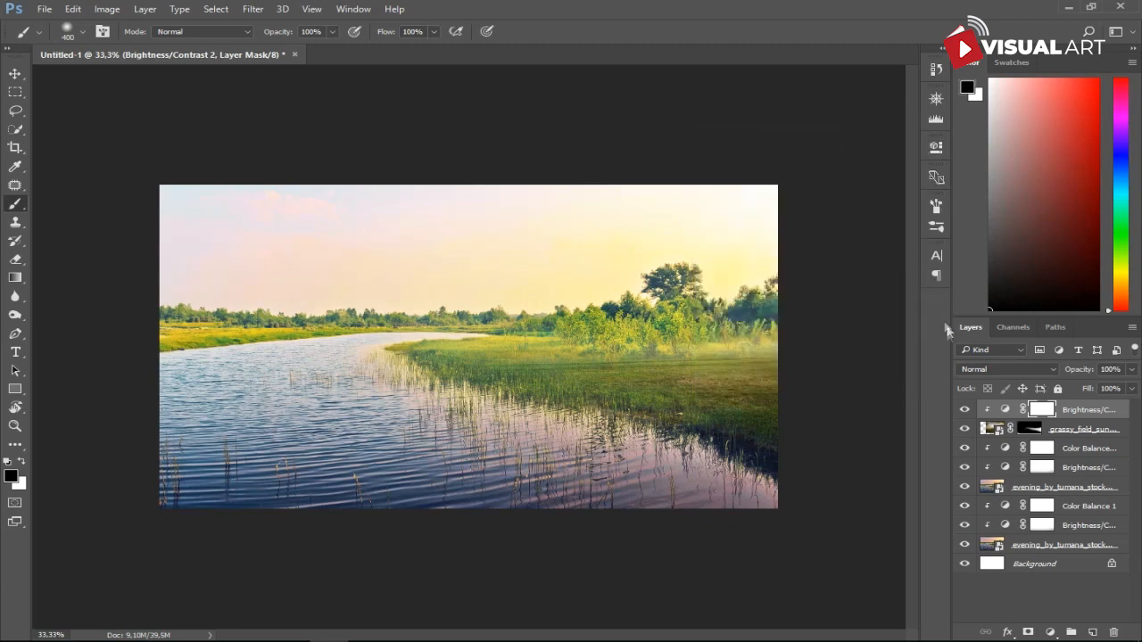
Paint white on the grassy field's mask with a 200 px brush to bring back grass along the base of the bushes
left_click(1033, 431)
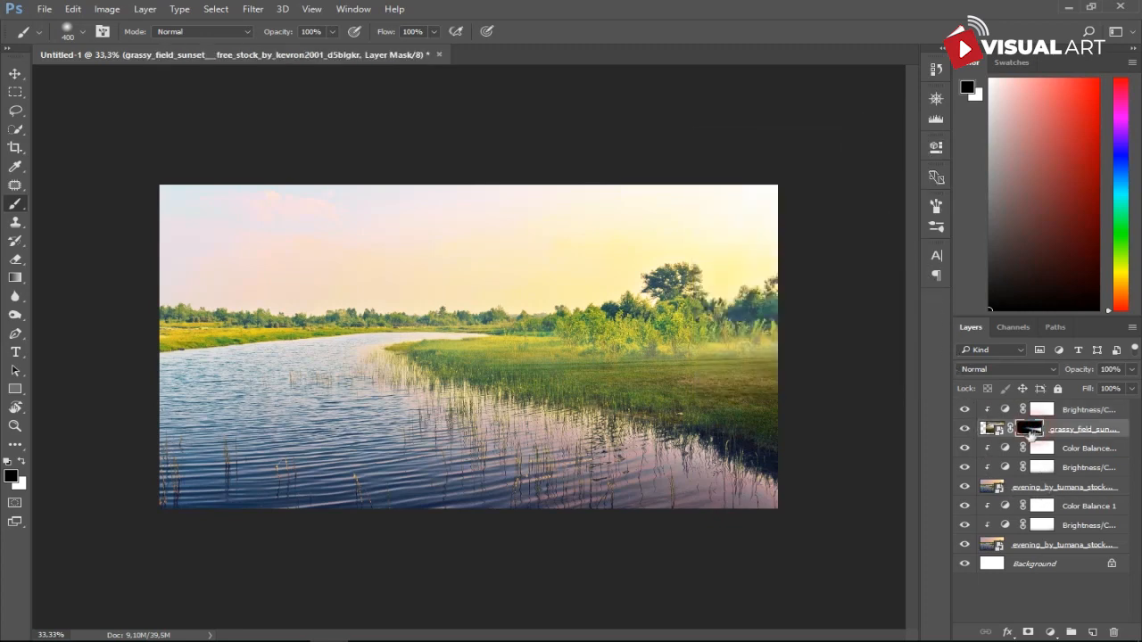
key("x")
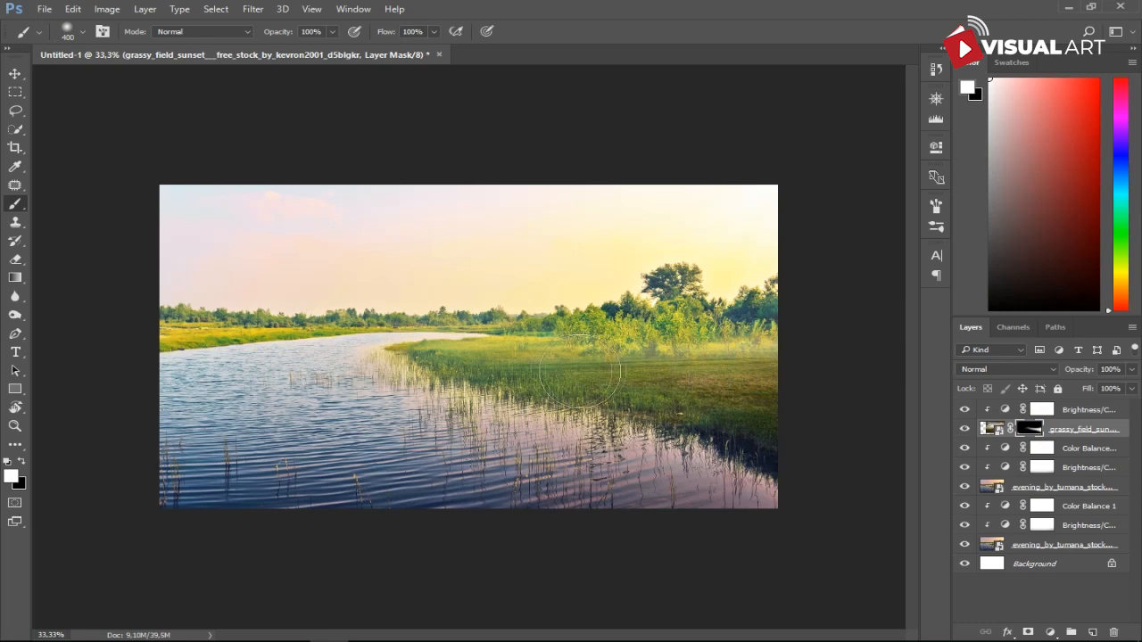
key("[")
left_click_drag(556, 361, 639, 366)
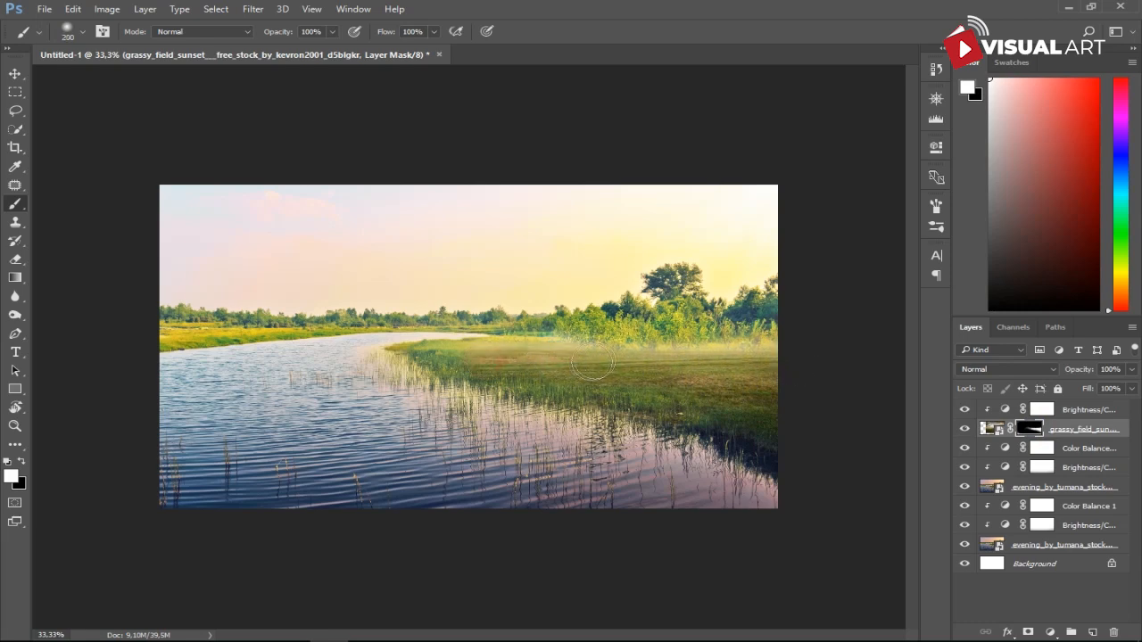
left_click_drag(594, 363, 696, 352)
Stretch the masked grassy field upward to about 114% height and switch the brush colour to black
key("ctrl+t")
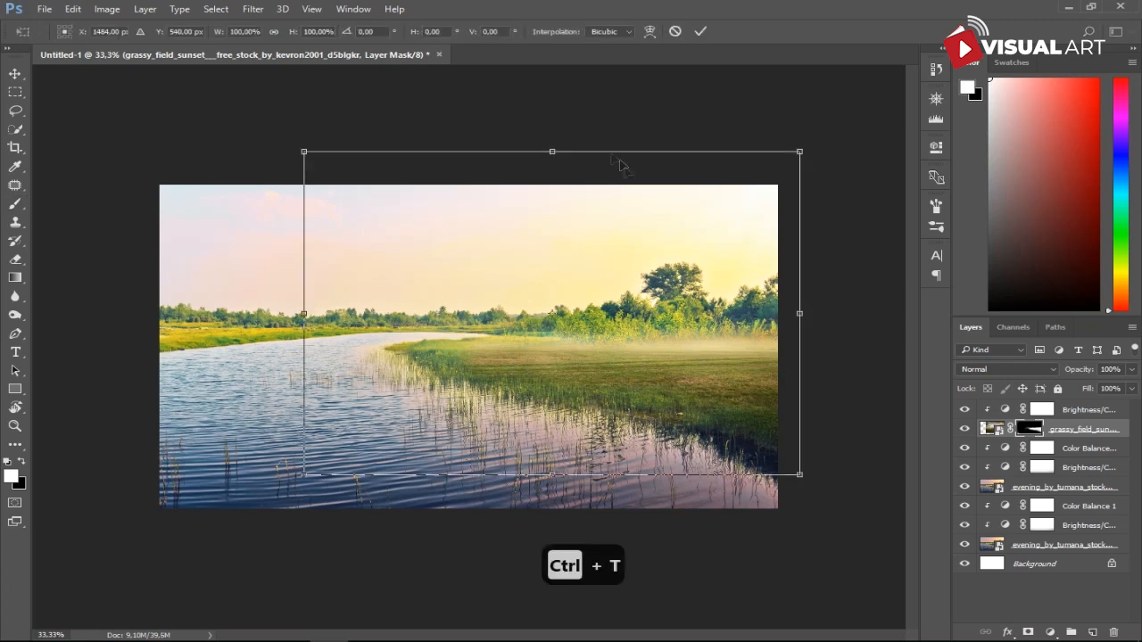
left_click_drag(563, 153, 552, 107)
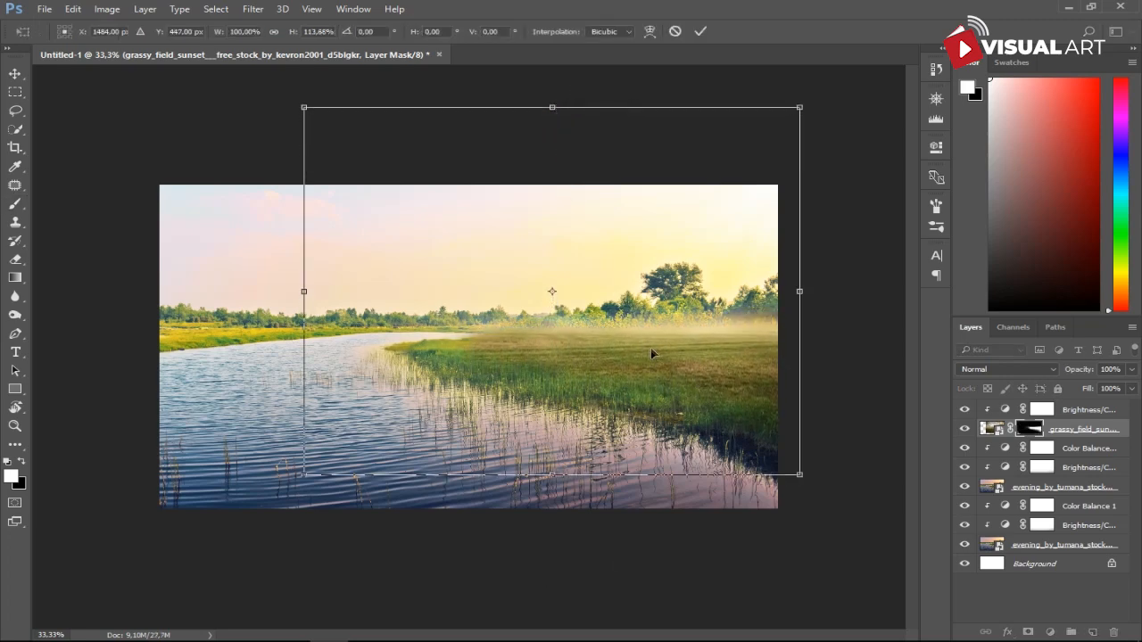
key("x")
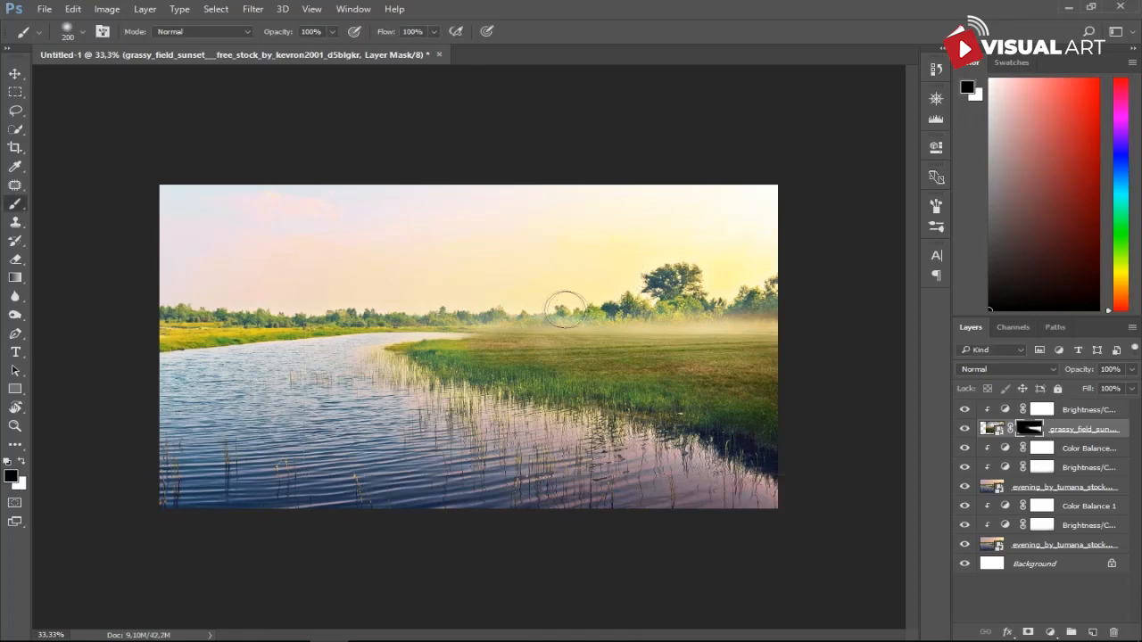
Paint black with the 200 px brush on the grassy field's mask along the tree line to blend its upper edge
left_click_drag(500, 309, 813, 305)
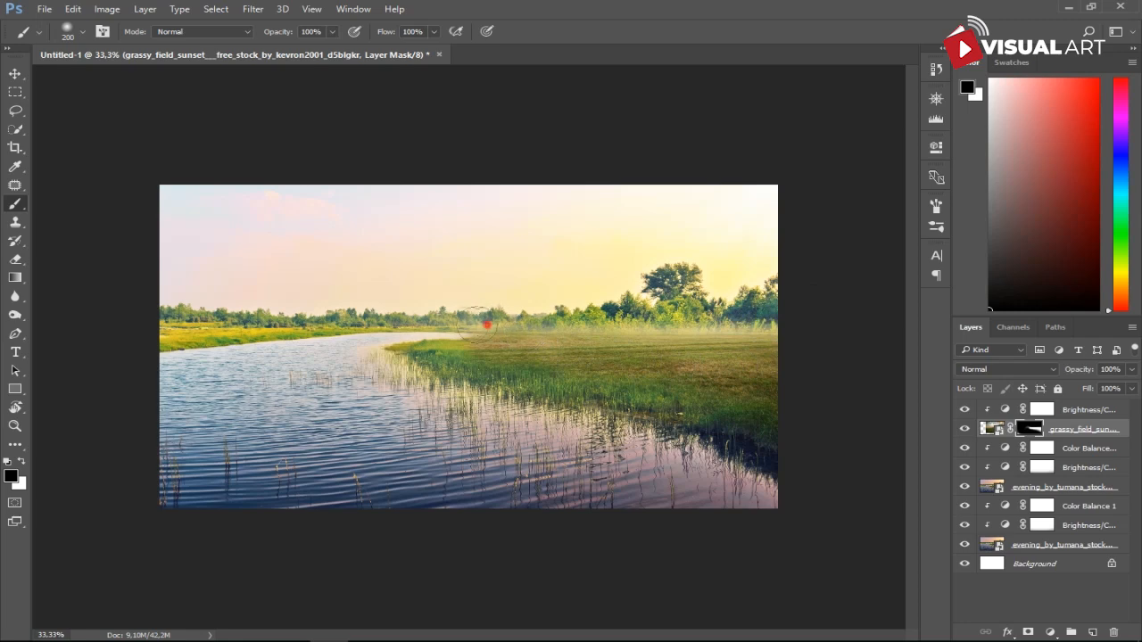
left_click_drag(487, 325, 448, 323)
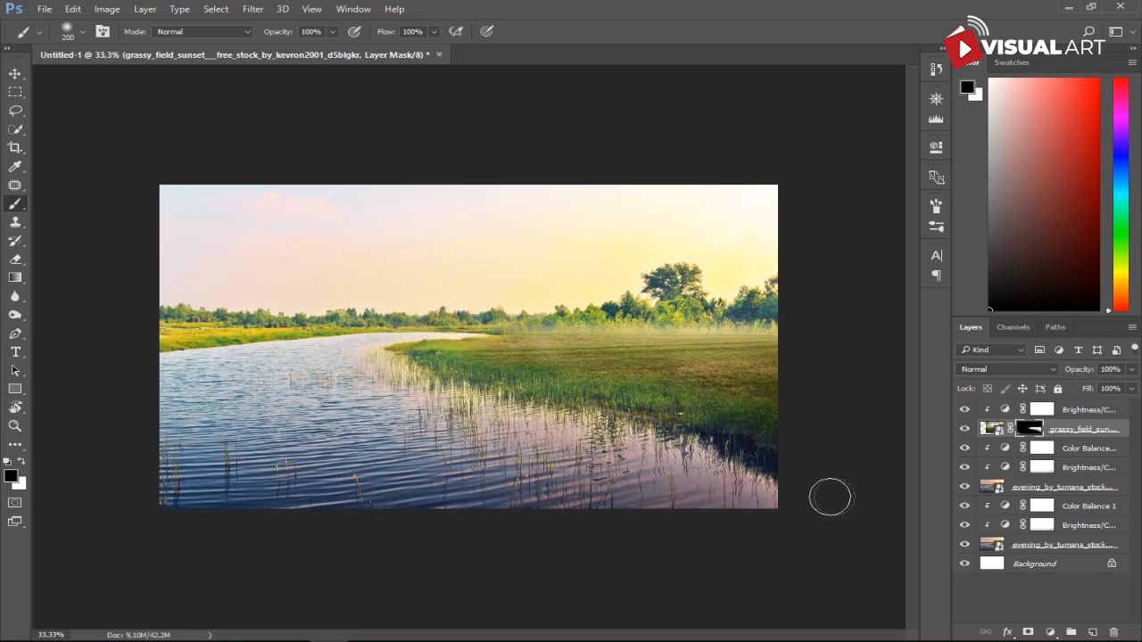
Group the lower river photo with its clipped adjustments and name the group "ground 1"
left_click(1083, 509)
left_click(1082, 543, "shift")
key("ctrl+g")
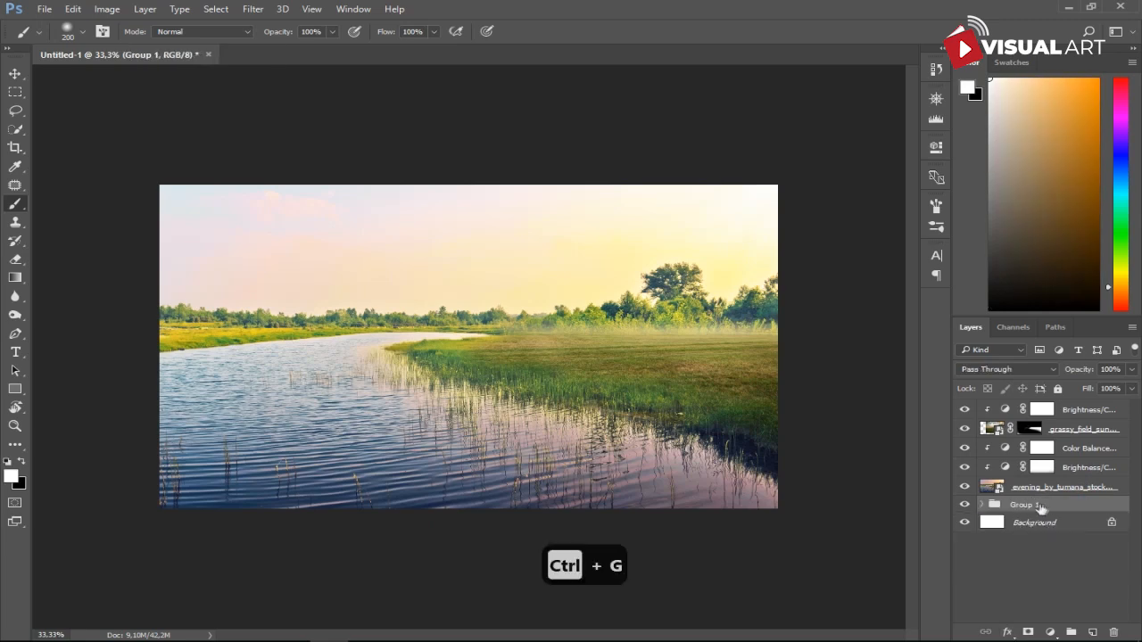
type("ground 1")
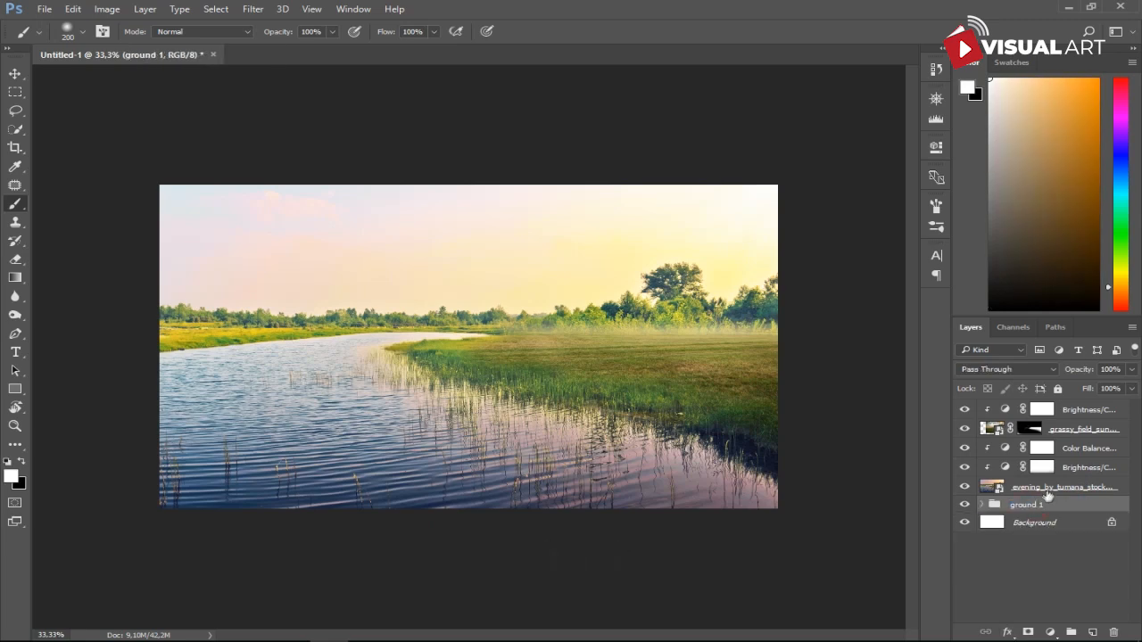
Group the river photo copy, the grassy field and their adjustments, and name the group "ground 2"
left_click(1061, 486)
left_click(1067, 409, "shift")
key("ctrl+g")
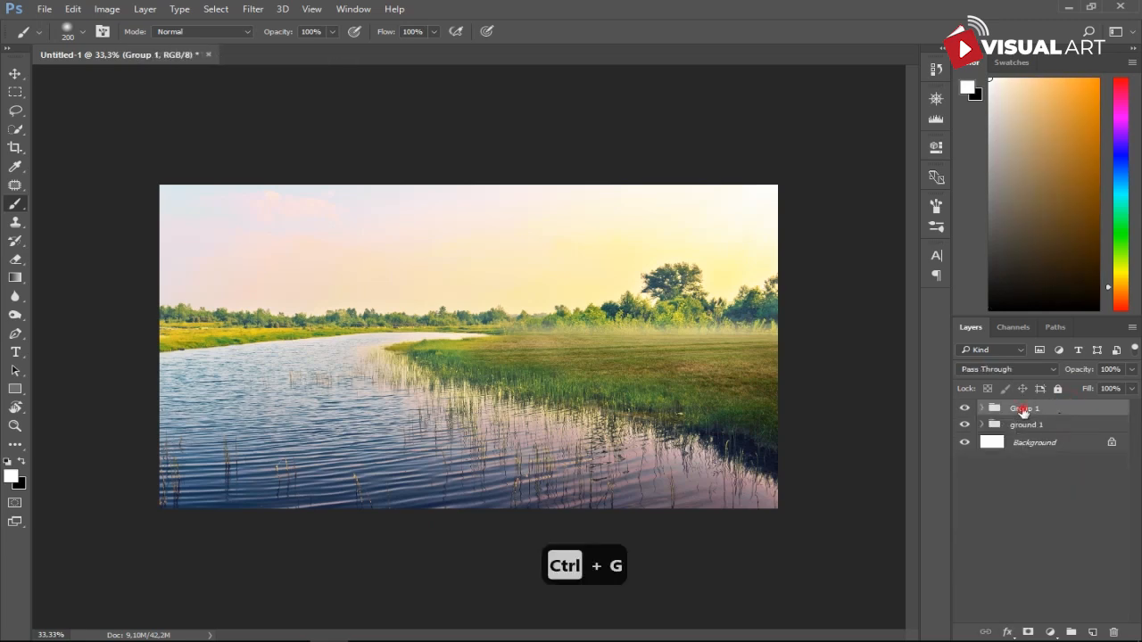
left_click(1056, 406)
type("ground 2")
key("Return")
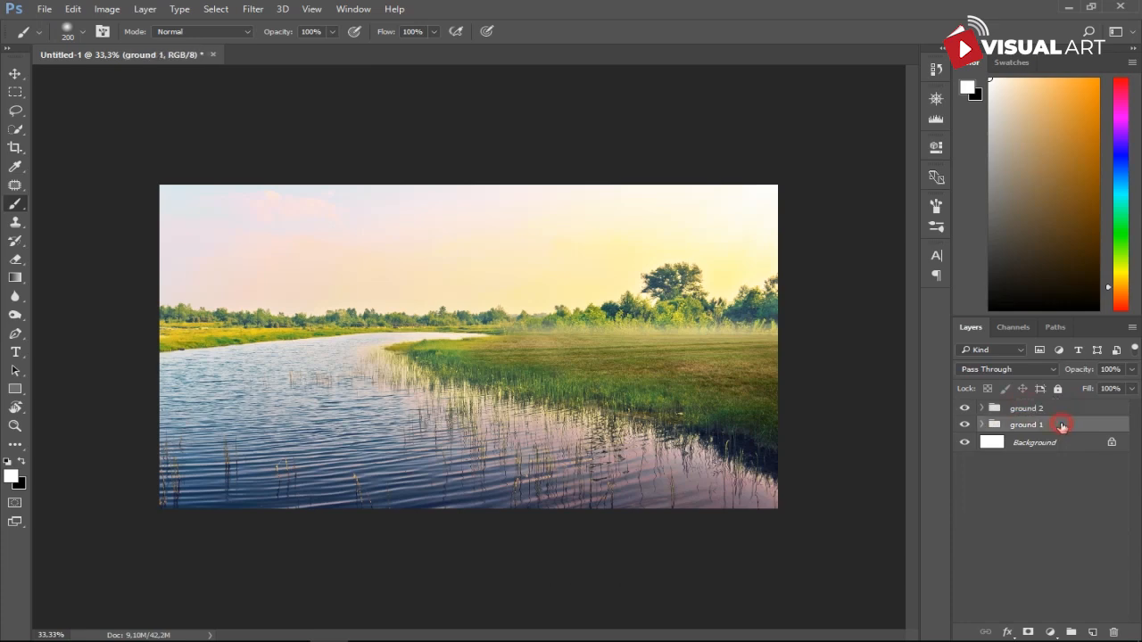
Flip the ground 1 group horizontally and place it above the ground 2 group in the layer order
key("ctrl+t")
right_click(658, 393)
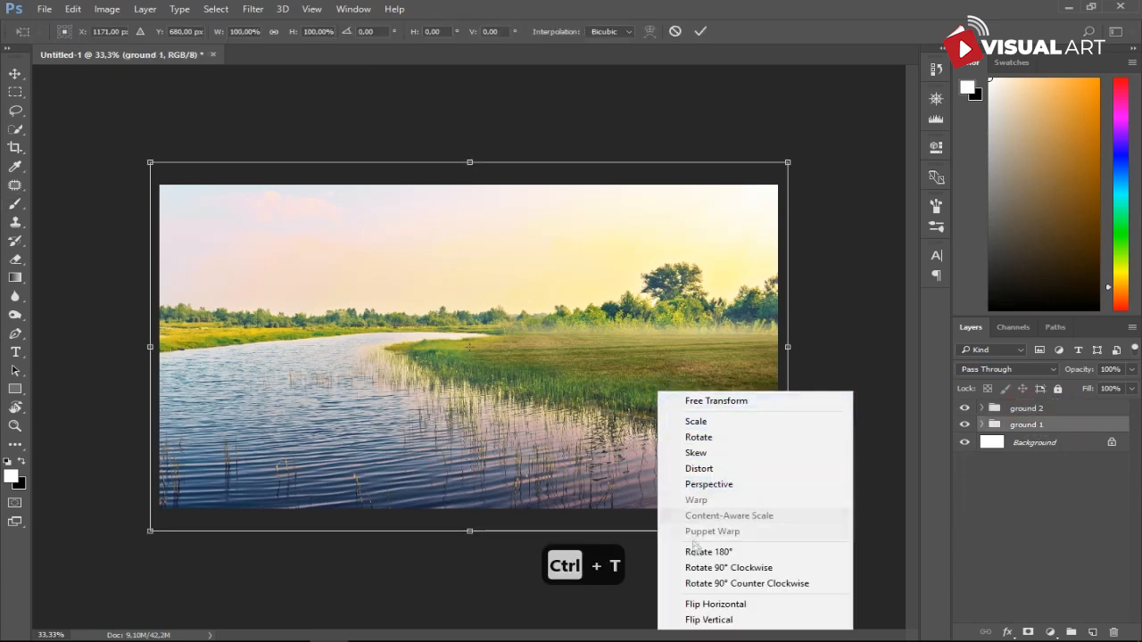
left_click(712, 604)
mouse_move(558, 396)
left_mouse_down()
mouse_move(496, 389)
mouse_move(660, 388)
mouse_move(627, 386)
left_mouse_up()
key("ctrl+z")
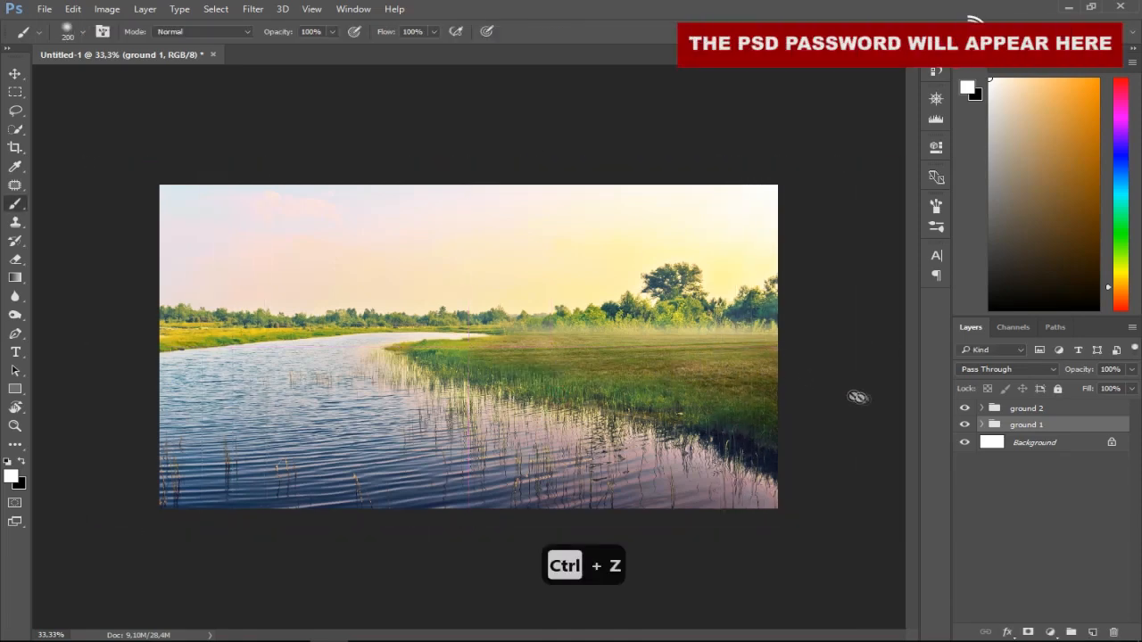
left_click_drag(1069, 427, 1059, 408)
key("ctrl+z")
Shift the flipped ground 1 group left and slightly down so its grass bank sits at the image's left edge
key("ctrl+t")
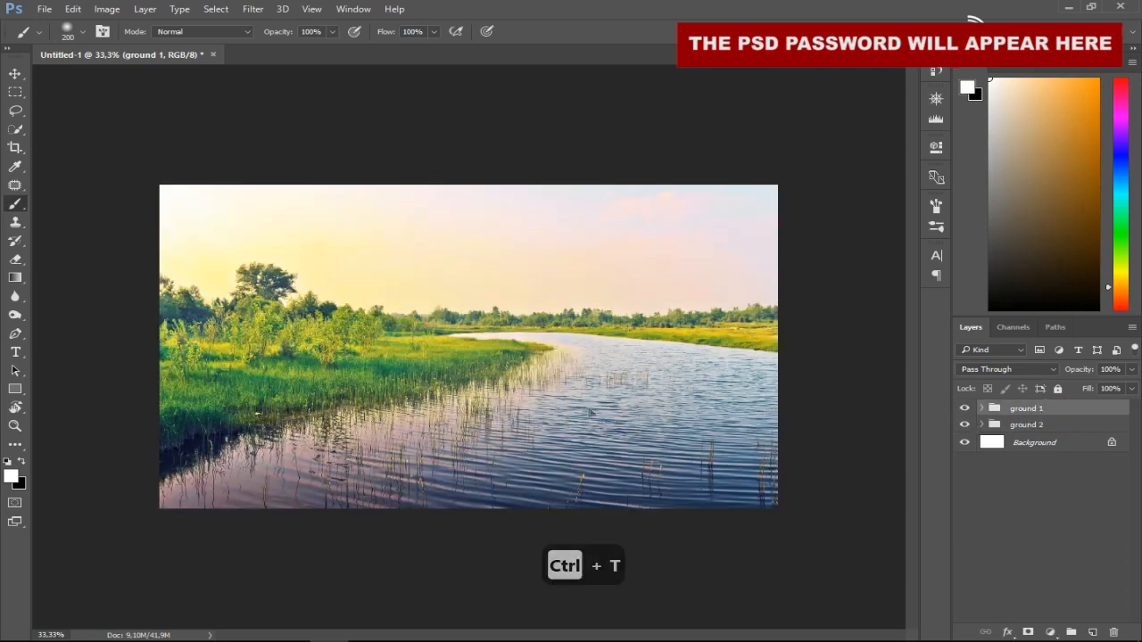
mouse_move(564, 404)
left_mouse_down()
mouse_move(304, 408)
mouse_move(326, 403)
mouse_move(334, 420)
left_mouse_up()
key("Return")
key("b")
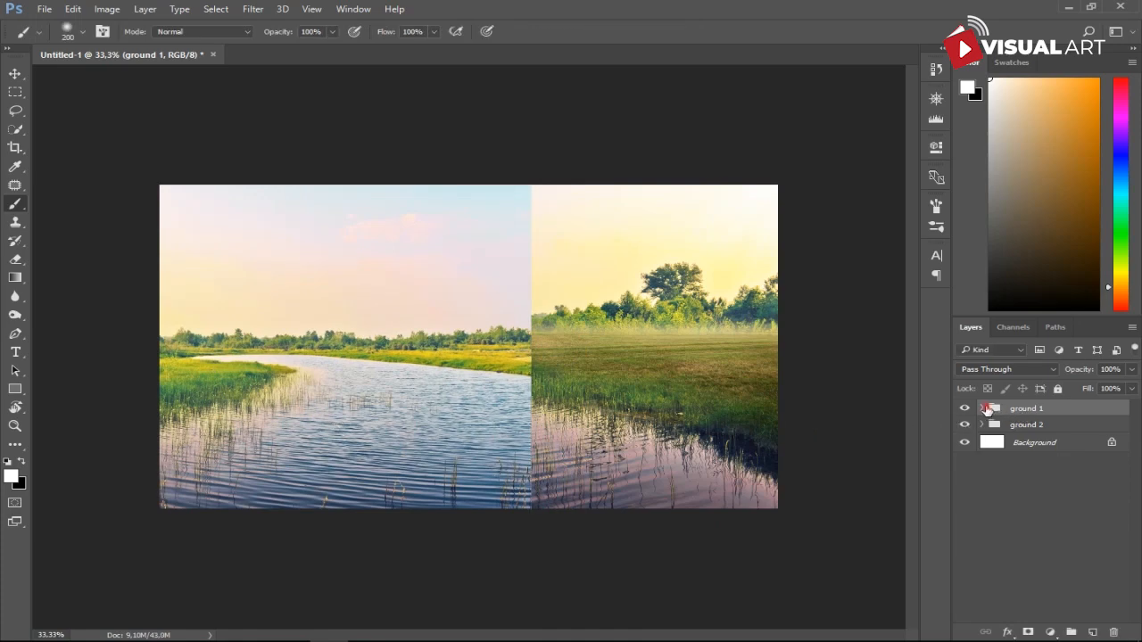
Add a mask to the river photo inside ground 1 and paint black over its sky with a 900 px brush
left_click(984, 409)
left_click(1035, 463)
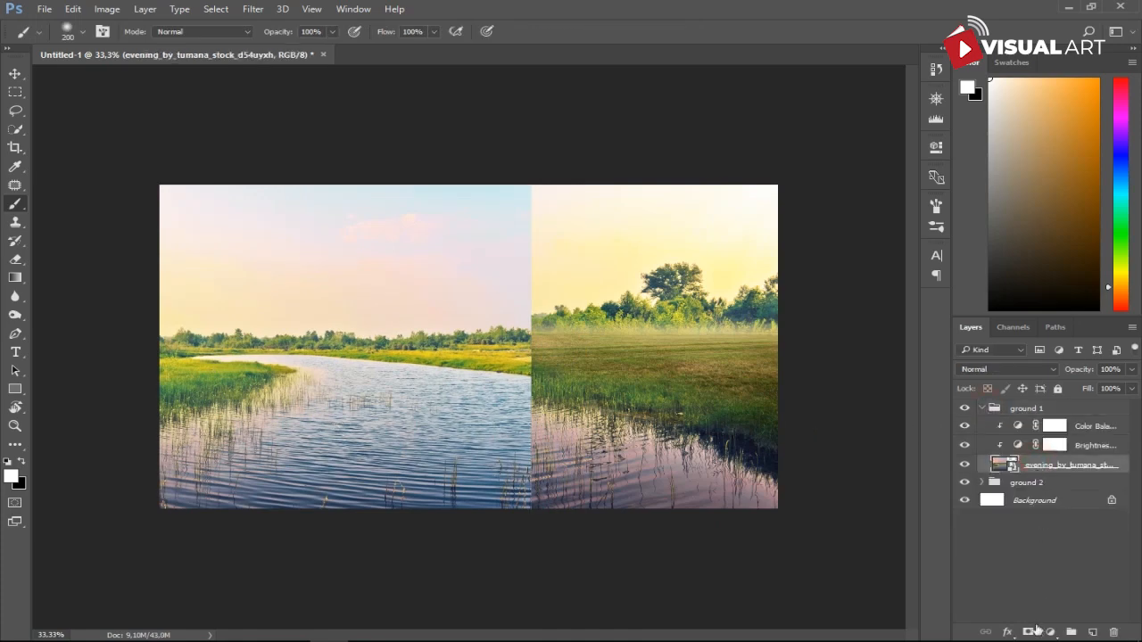
left_click(1029, 631)
key("bracketright")
key("bracketright")
key("bracketright")
key("bracketright")
key("bracketright")
key("bracketright")
key("bracketright")
key("bracketright")
key("bracketright")
key("bracketright")
key("bracketright")
mouse_move(193, 189)
left_mouse_down()
mouse_move(310, 184)
mouse_move(198, 202)
mouse_move(386, 207)
left_mouse_up()
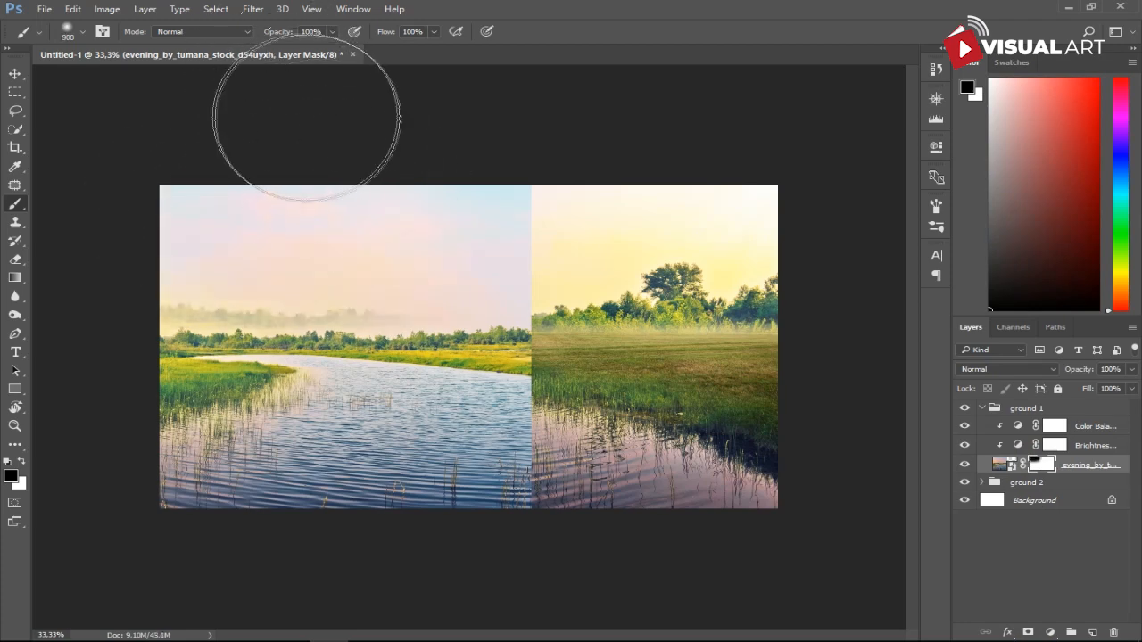
mouse_move(504, 206)
left_mouse_down()
mouse_move(572, 214)
mouse_move(306, 207)
left_mouse_up()
Paint black with a smaller brush on that mask to hide the surrounding scenery, keeping only the left grass bank
key("bracketleft")
key("bracketleft")
key("bracketleft")
mouse_move(169, 236)
left_mouse_down()
mouse_move(116, 236)
mouse_move(534, 232)
mouse_move(636, 277)
mouse_move(514, 328)
mouse_move(421, 335)
mouse_move(290, 294)
mouse_move(205, 286)
mouse_move(473, 294)
mouse_move(487, 428)
mouse_move(369, 501)
mouse_move(224, 523)
mouse_move(393, 508)
left_mouse_up()
mouse_move(461, 404)
left_mouse_down()
mouse_move(420, 342)
mouse_move(496, 337)
left_mouse_up()
Refine the ground 1 river mask with a 150 px black brush along the upper edge of the left grass bank
scroll(369, 386, "up", 4)
left_click_drag(341, 383, 647, 384)
key("bracketleft")
key("bracketleft")
key("bracketleft")
key("bracketleft")
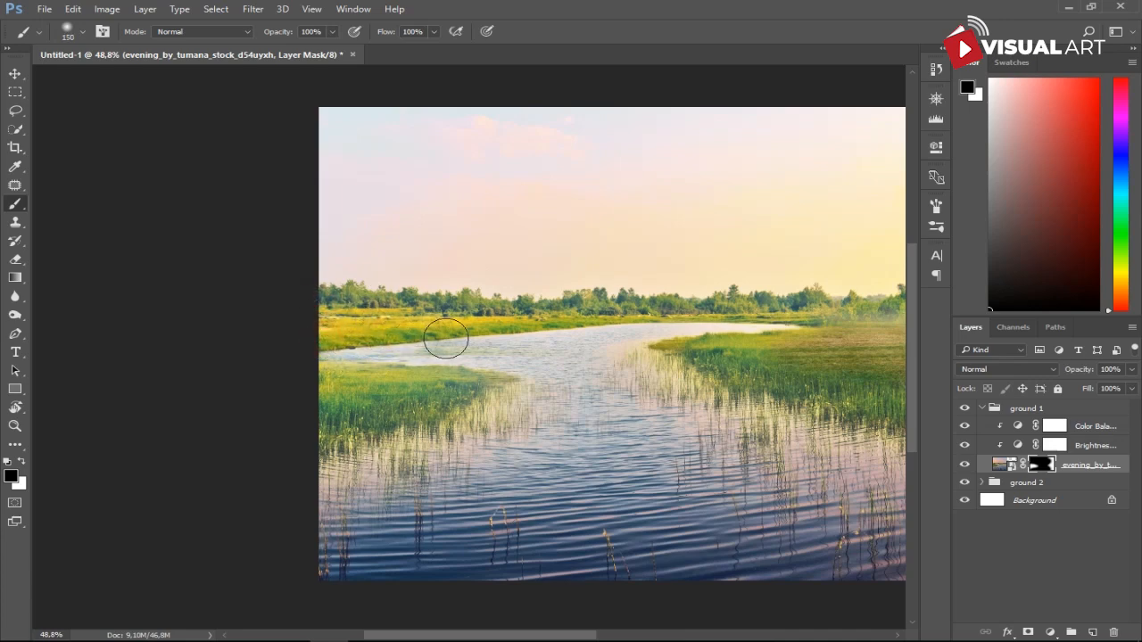
left_click_drag(445, 339, 518, 337)
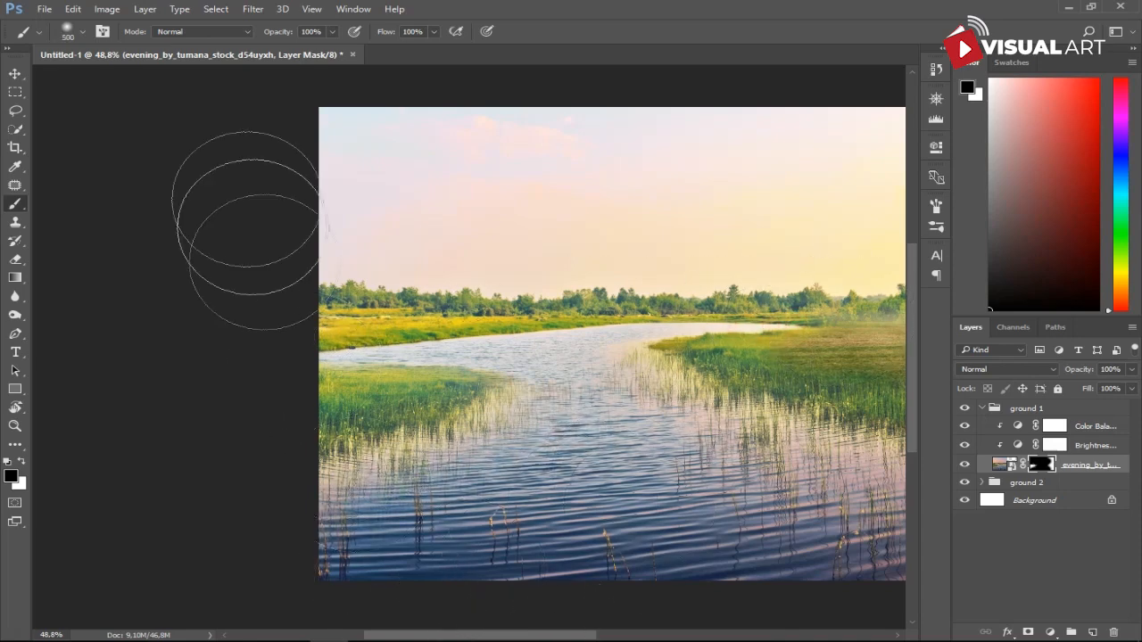
Soften the mask over the water beside the grass bank using a 500 px black brush at 25% opacity
type("25")
left_click(493, 472)
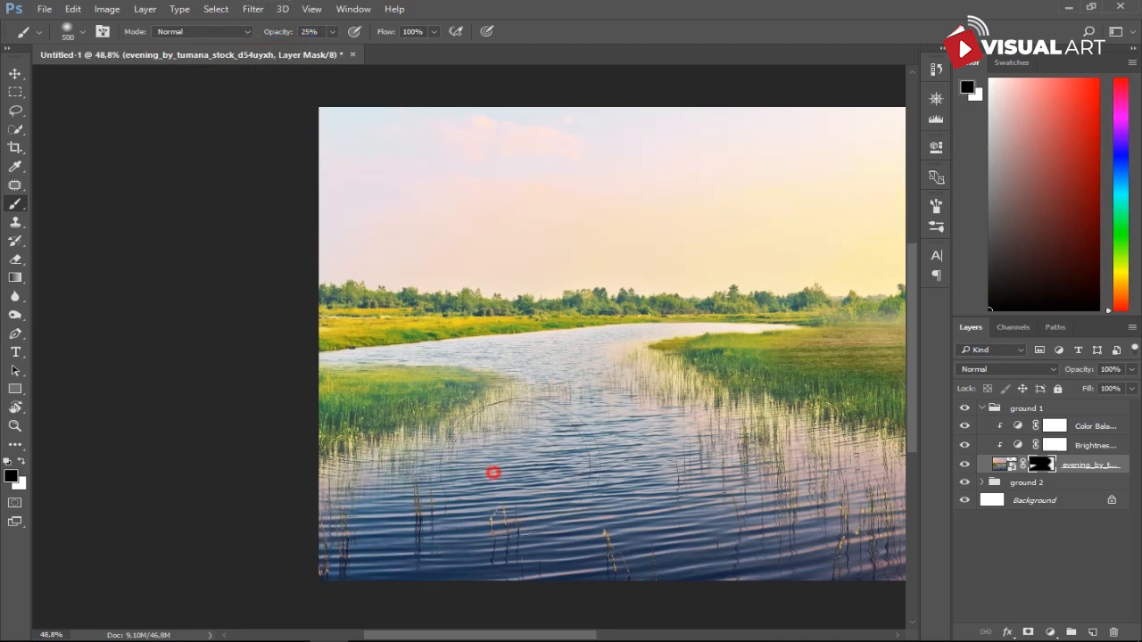
key("ctrl+0")
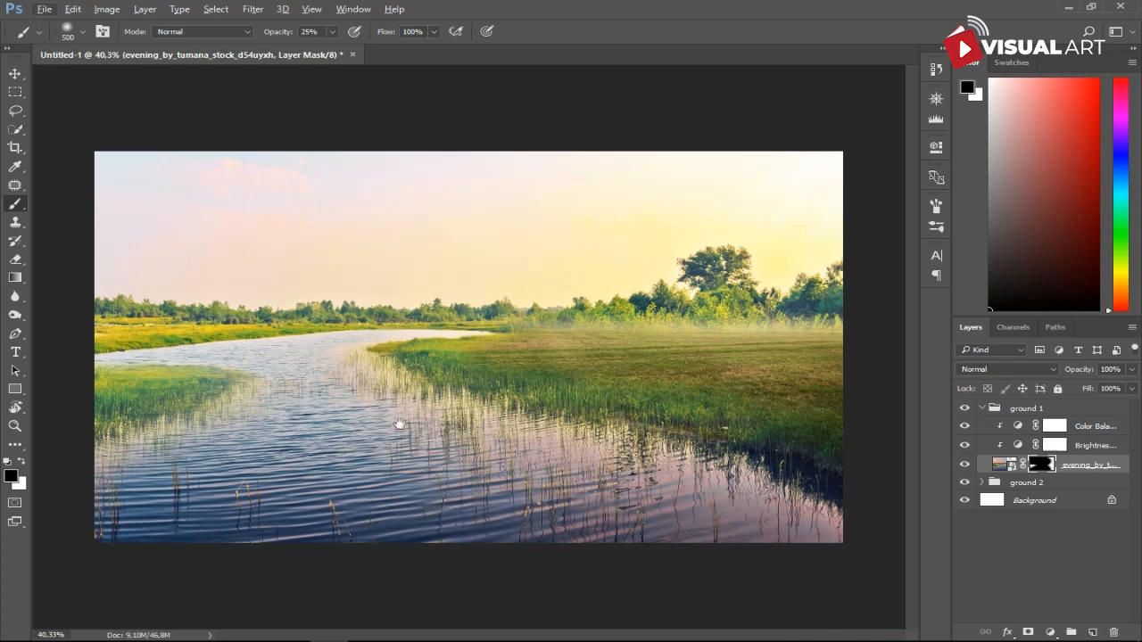
Move the masked grass bank slightly left and down, and collapse the ground 1 group
key("ctrl+t")
left_click_drag(250, 408, 229, 413)
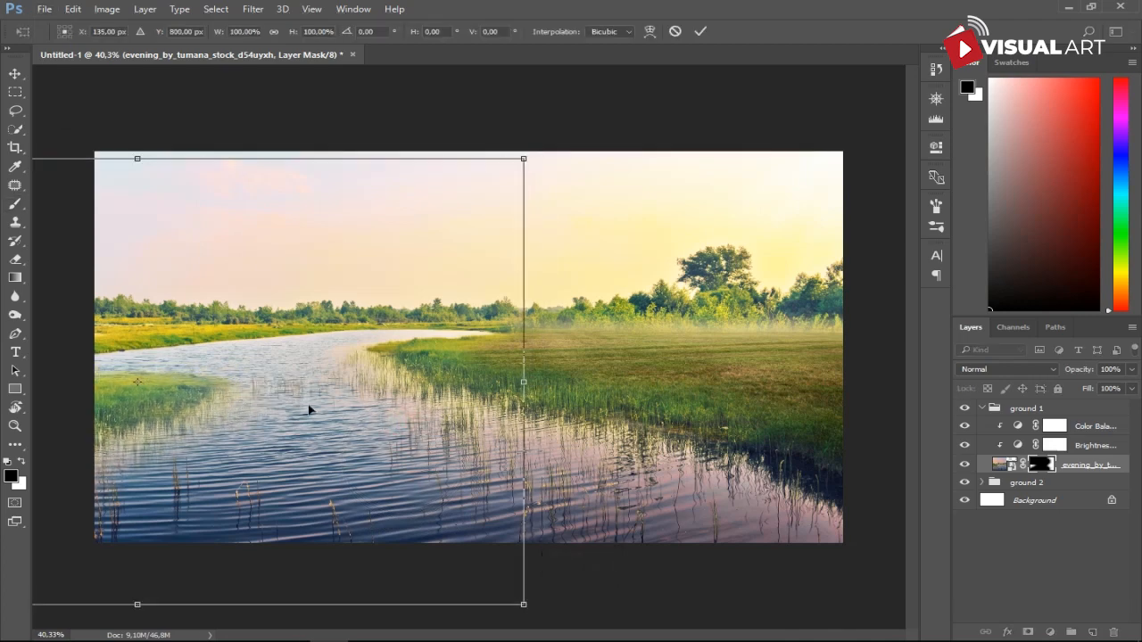
key("Return")
key("b")
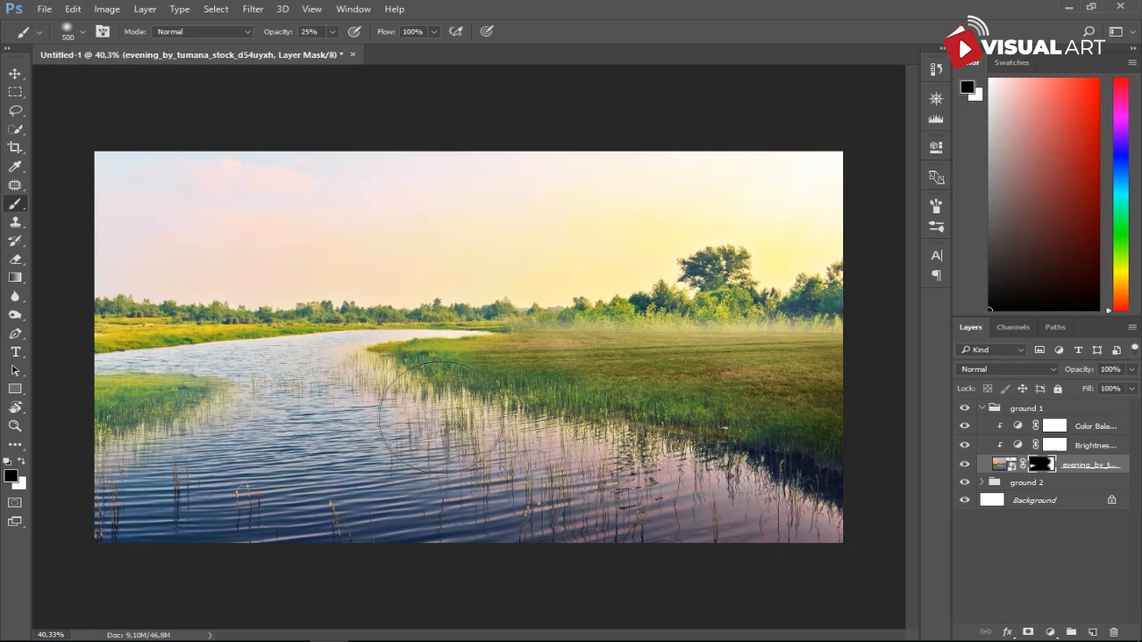
left_click(996, 414)
left_click(982, 408)
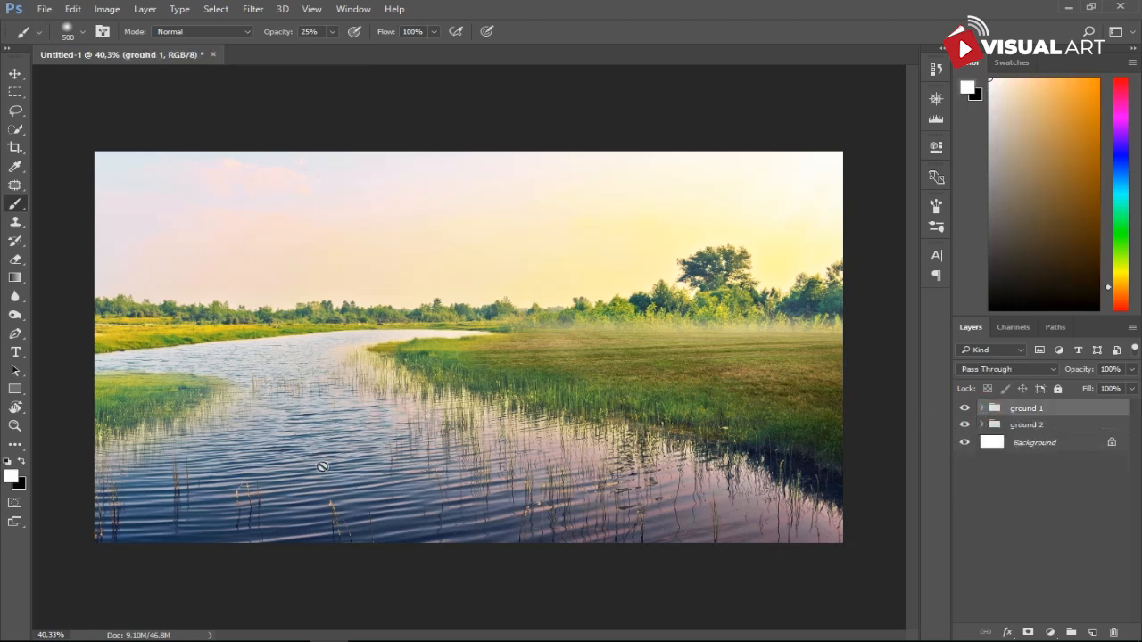
Place the dusk_on_mountains stock photo from the VILLAGE folder and position it over the right part of the scene
left_click(177, 628)
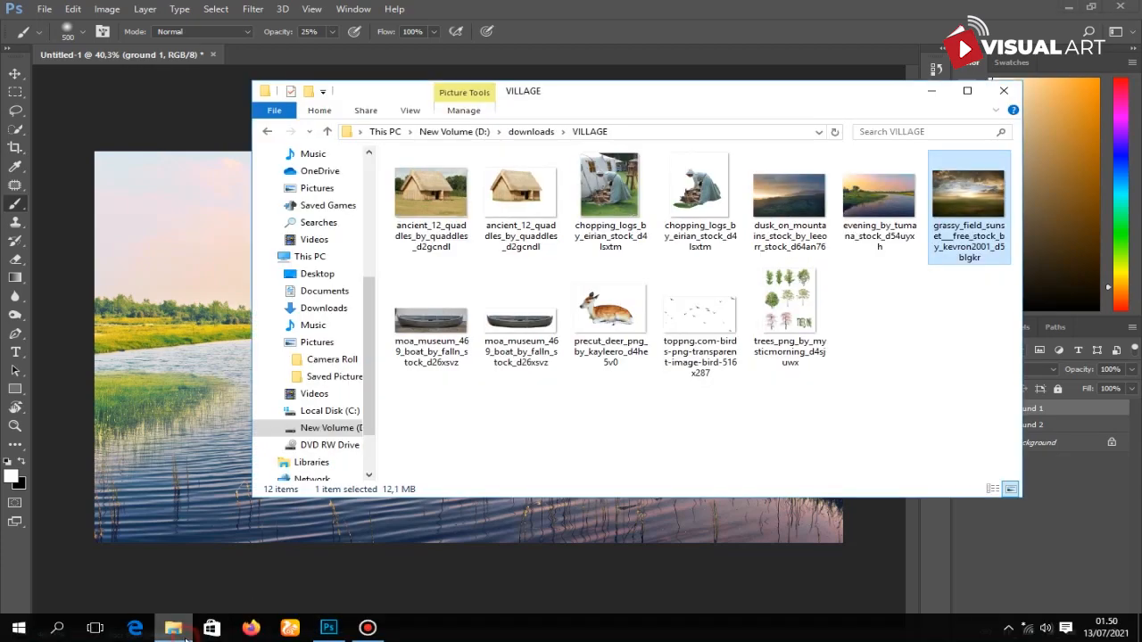
left_click_drag(796, 207, 208, 276)
left_click_drag(685, 325, 714, 337)
left_click_drag(522, 473, 524, 446)
key("Return")
key("b")
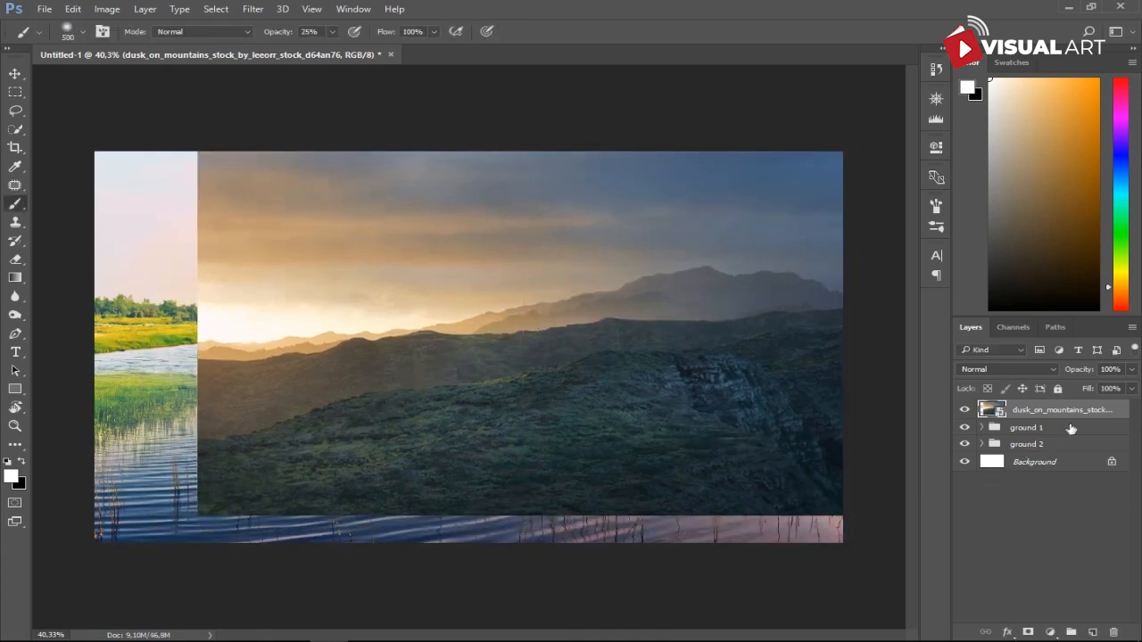
Mask the mountain photo, painting black at 100% brush opacity over its lower hills and its left edge
left_click(1028, 633)
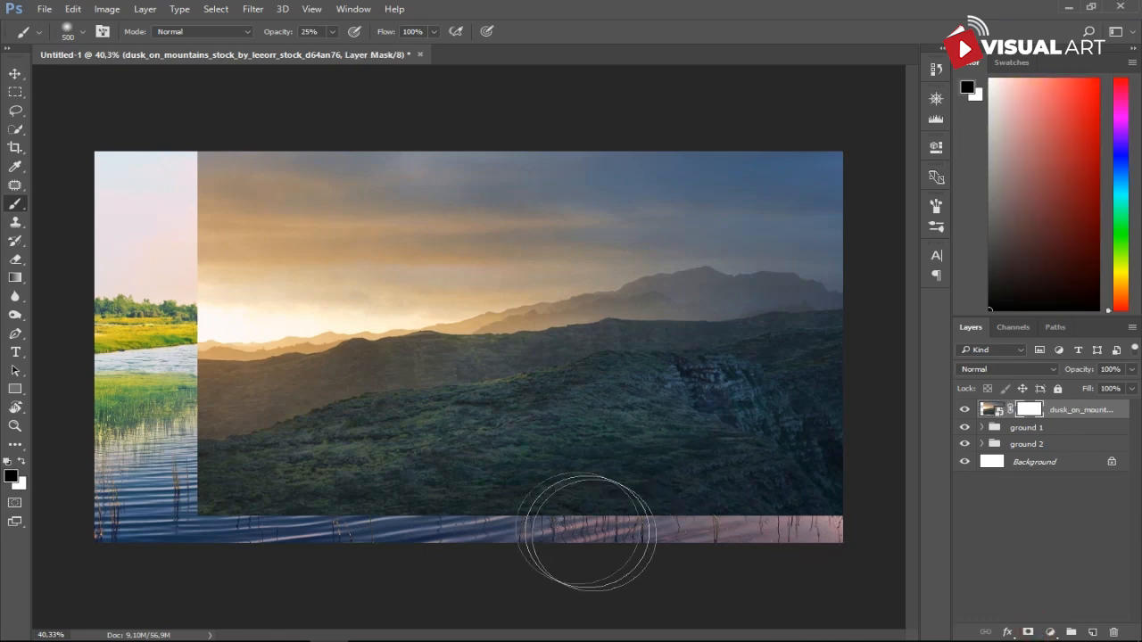
left_click(277, 32)
mouse_move(335, 526)
left_mouse_down()
mouse_move(257, 552)
mouse_move(287, 516)
mouse_move(221, 524)
mouse_move(198, 500)
mouse_move(885, 497)
mouse_move(741, 451)
mouse_move(260, 433)
mouse_move(301, 411)
mouse_move(289, 394)
mouse_move(656, 390)
mouse_move(842, 406)
mouse_move(832, 401)
mouse_move(847, 388)
mouse_move(520, 406)
mouse_move(198, 395)
left_mouse_up()
key("bracketleft")
key("bracketleft")
mouse_move(163, 179)
left_mouse_down()
mouse_move(151, 217)
mouse_move(184, 224)
mouse_move(141, 310)
mouse_move(156, 333)
mouse_move(180, 326)
mouse_move(156, 324)
mouse_move(155, 265)
left_mouse_up()
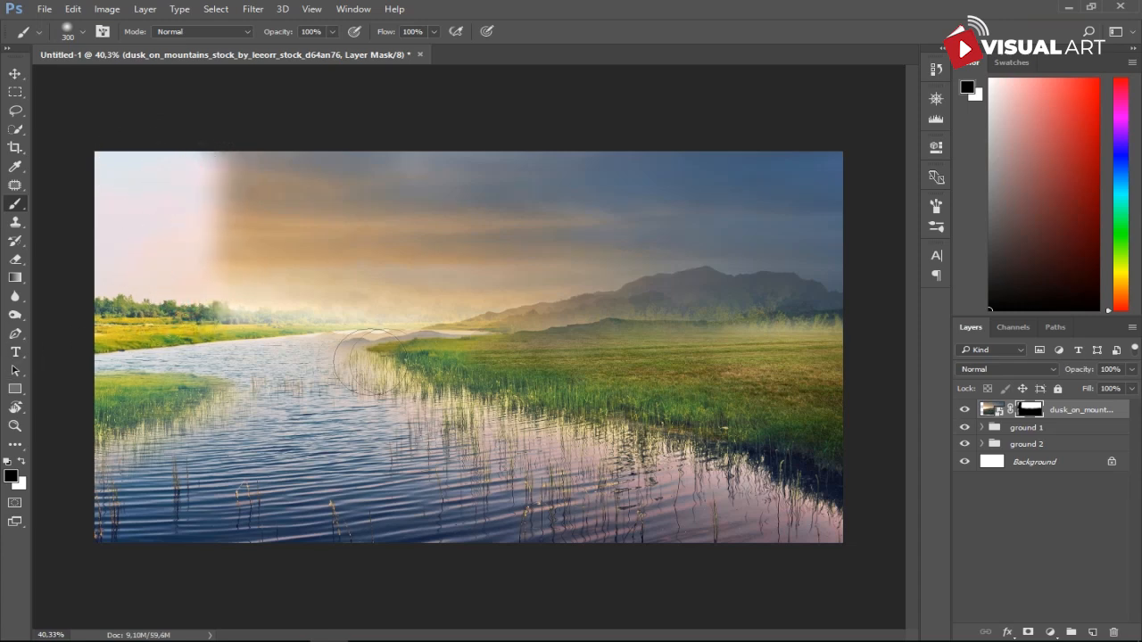
Raise the masked mountains slightly above the horizon and move their layer below the ground 2 group
left_click_drag(546, 276, 549, 248)
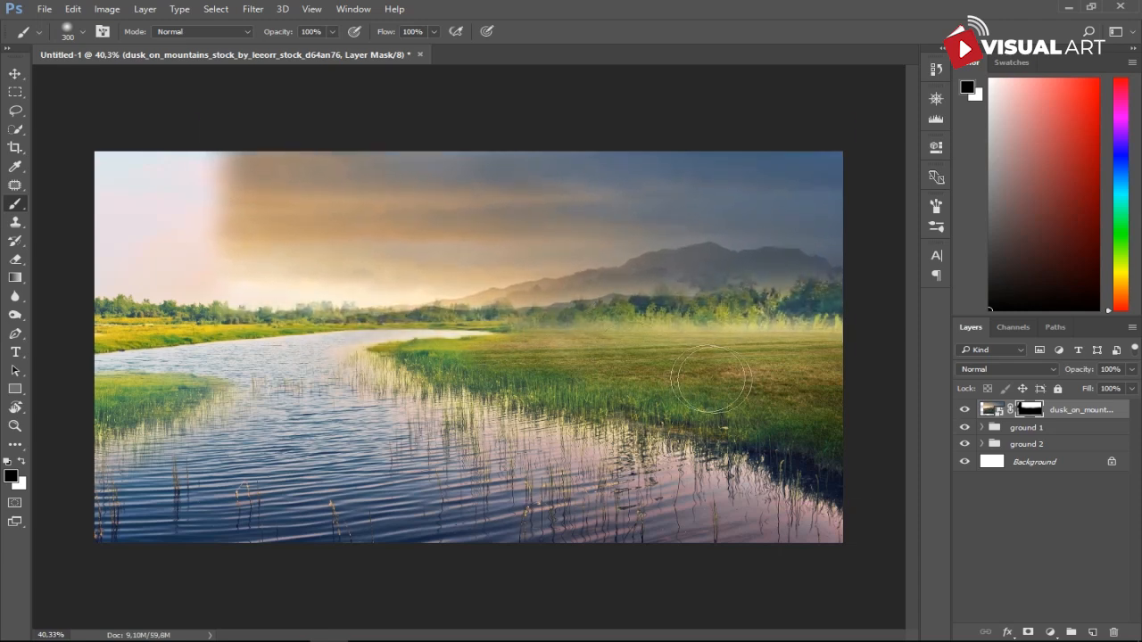
left_click_drag(1088, 412, 1075, 446)
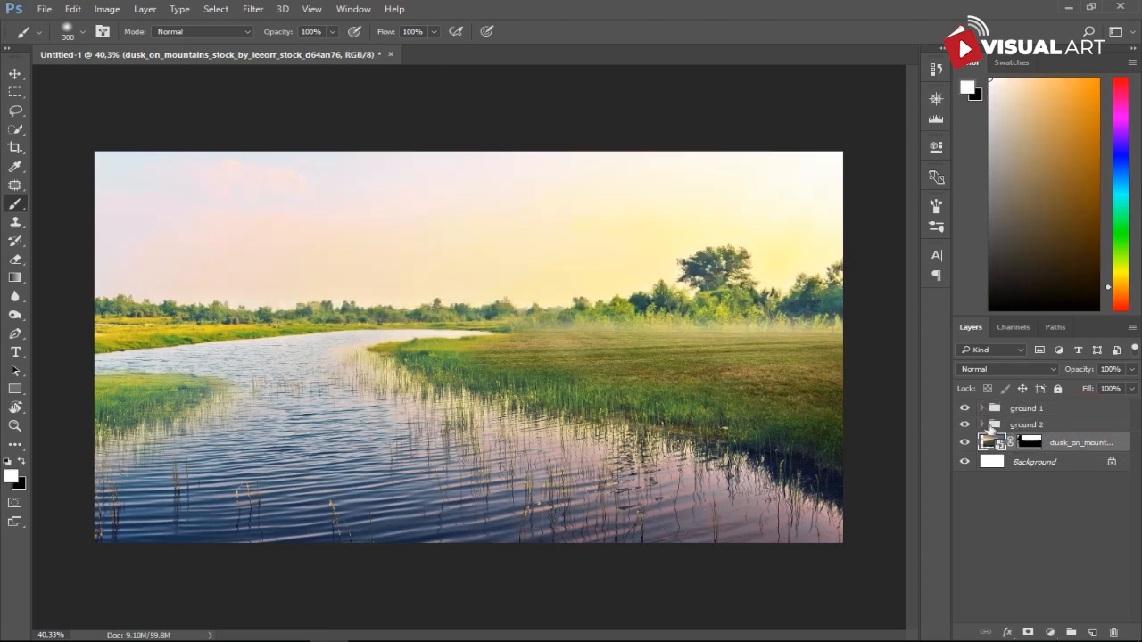
Mask the river photo inside ground 2 and paint black over its sky to reveal the mountains, enlarging the brush to 600 px
left_click(983, 424)
left_click(1030, 539)
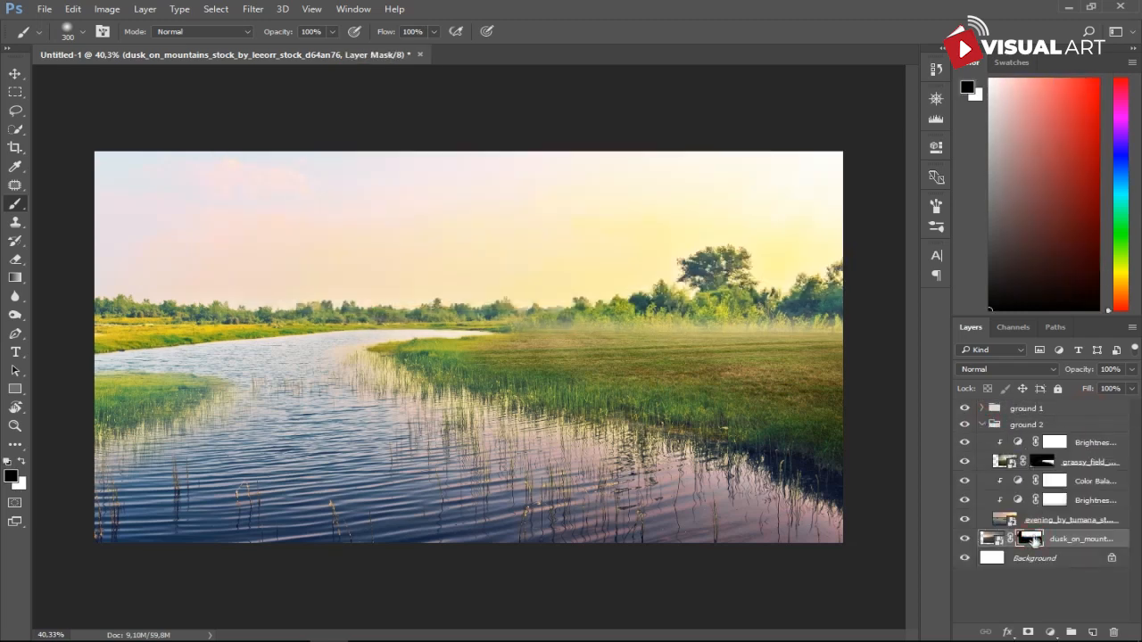
left_click(1032, 521)
mouse_move(606, 242)
left_mouse_down()
mouse_move(815, 181)
mouse_move(570, 180)
mouse_move(632, 160)
mouse_move(169, 159)
mouse_move(85, 171)
mouse_move(302, 170)
mouse_move(340, 207)
mouse_move(858, 201)
mouse_move(692, 216)
mouse_move(821, 223)
mouse_move(782, 224)
mouse_move(831, 237)
mouse_move(715, 226)
mouse_move(310, 231)
mouse_move(429, 230)
mouse_move(106, 188)
mouse_move(287, 188)
mouse_move(161, 201)
left_mouse_up()
key("bracketright")
key("bracketright")
key("bracketright")
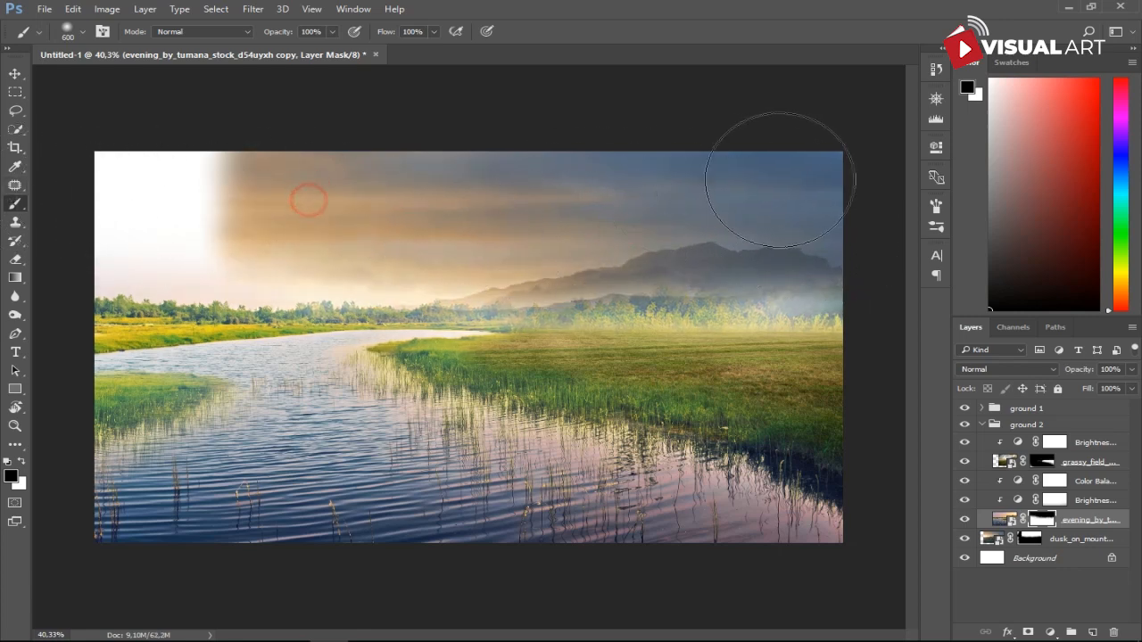
Check the grassy field and ground 1 river masks, switching the ground 1 river layer's visibility off and on
left_click(1041, 462)
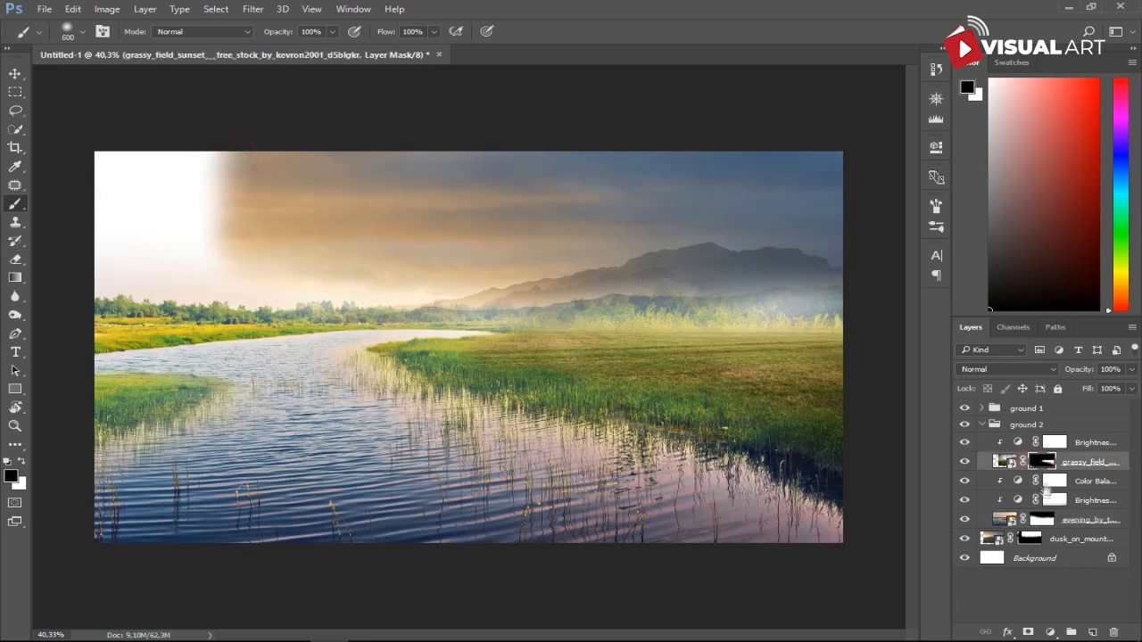
left_click(982, 409)
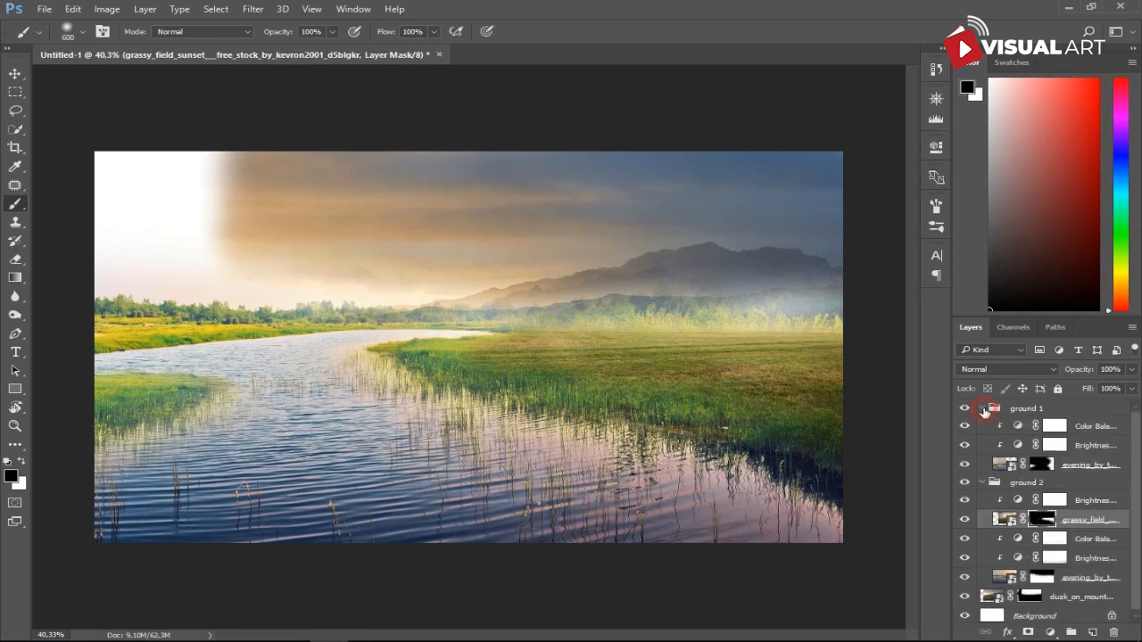
left_click(1040, 463)
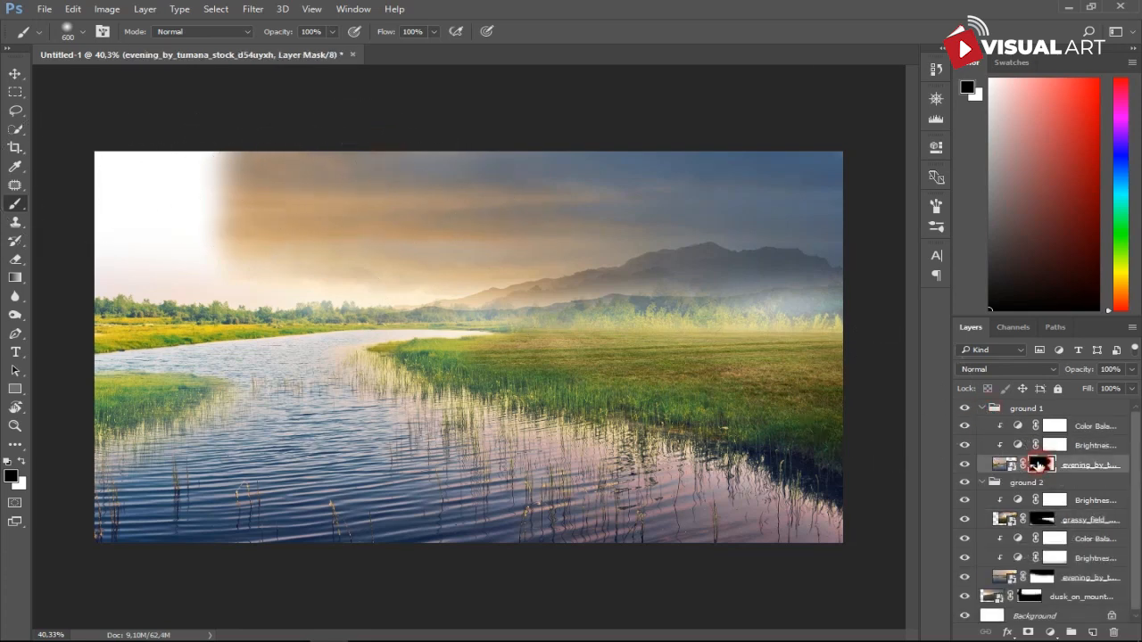
left_click(964, 464)
left_click(963, 464)
Collapse the ground 1 and ground 2 groups and duplicate the masked mountain photo
left_click(981, 410)
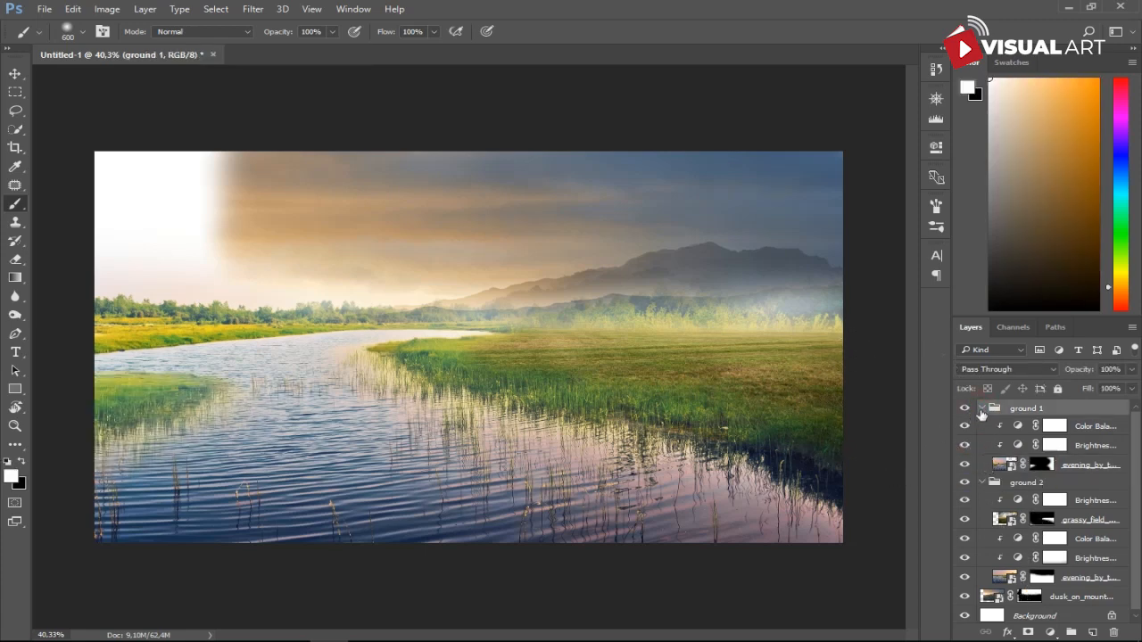
left_click(982, 409)
left_click(981, 425)
left_click(999, 444)
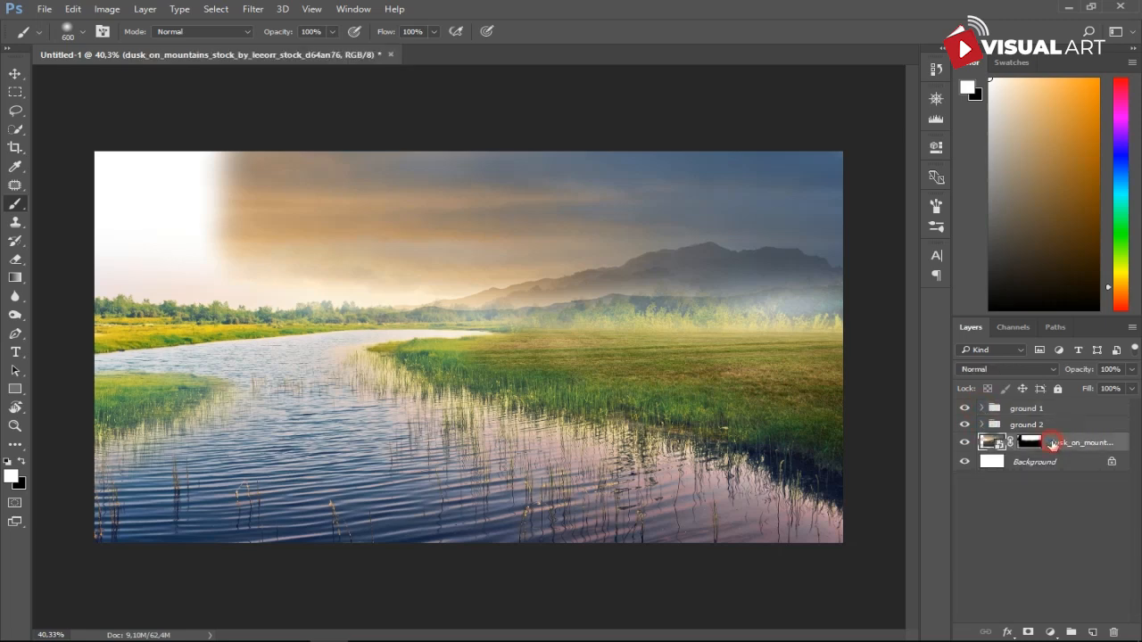
key("ctrl+j")
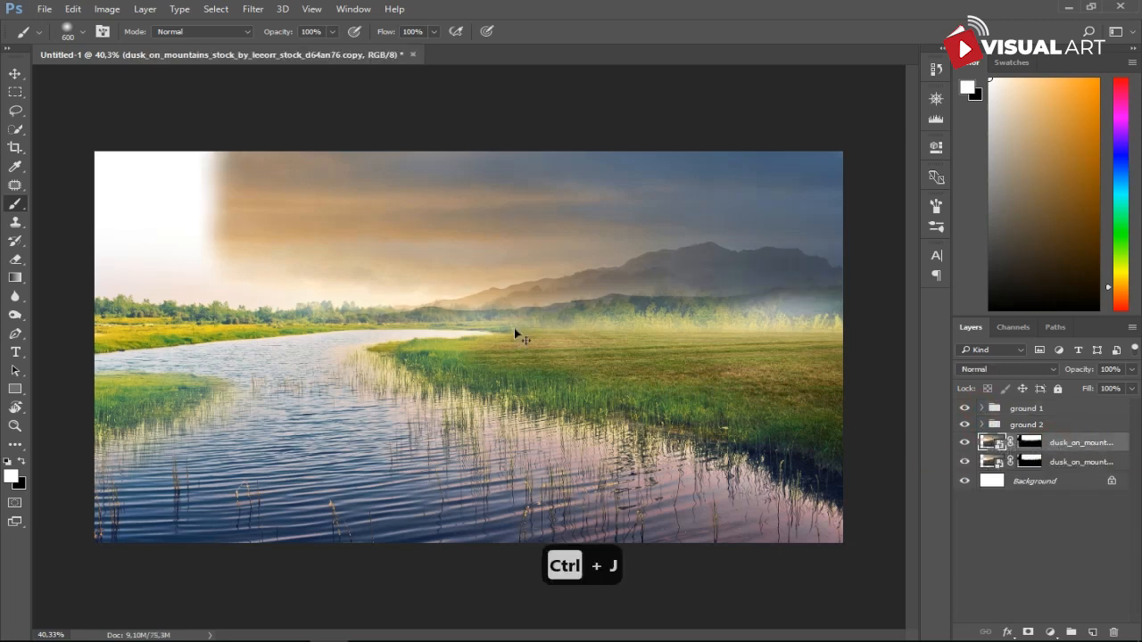
Flip the duplicated mountain photo horizontally and move it over the blank left part of the sky
key("ctrl+t")
right_click(521, 269)
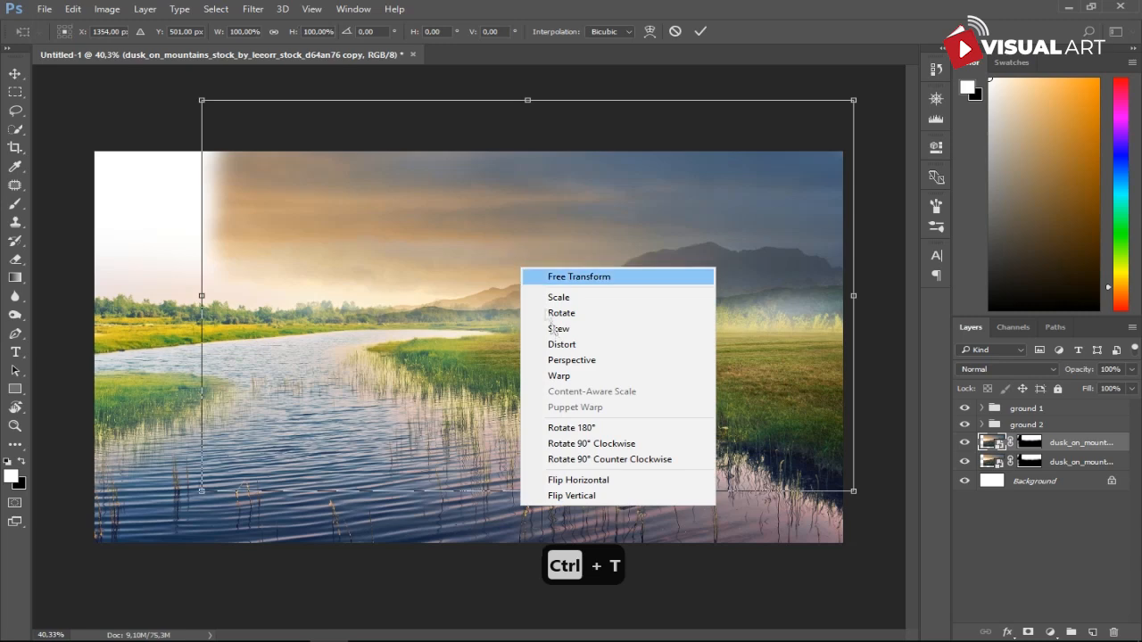
left_click(585, 477)
left_click_drag(514, 308, 262, 268)
left_click_drag(370, 260, 84, 229)
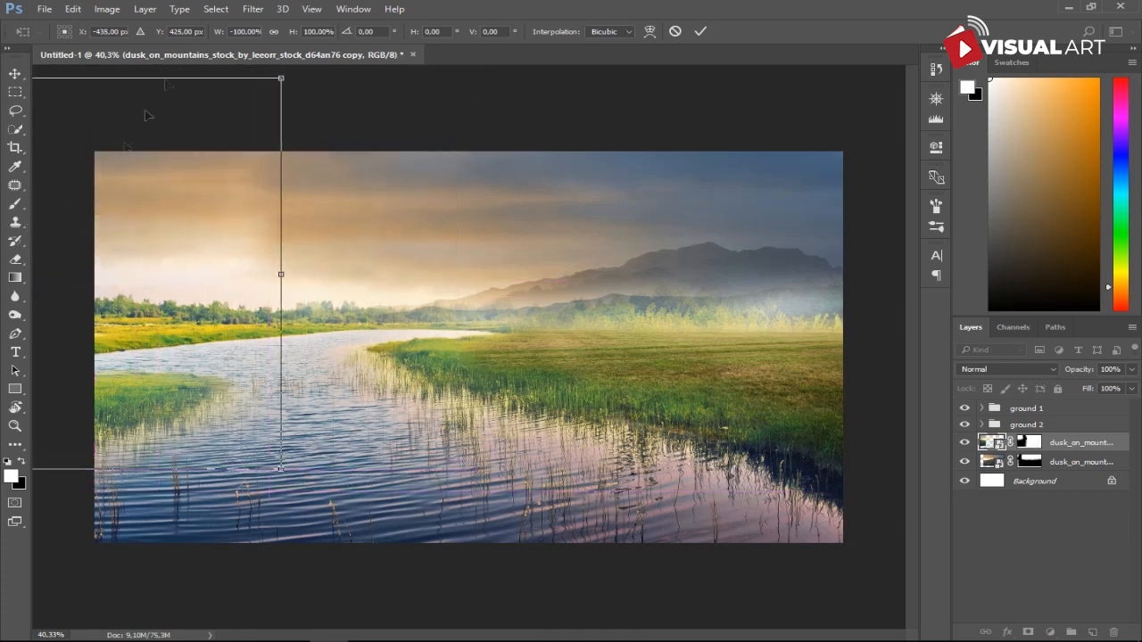
key("Return")
Select both mountain layers and shift them together to the right so the bright sunset area sits nearer the centre
left_click(15, 72)
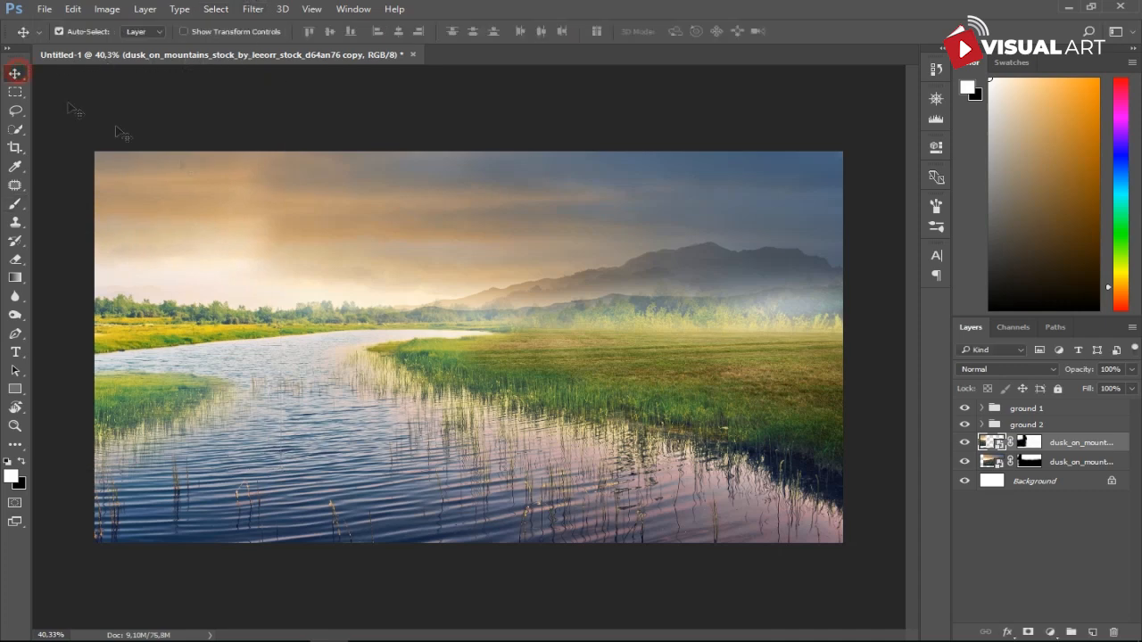
left_click(1093, 461, "shift")
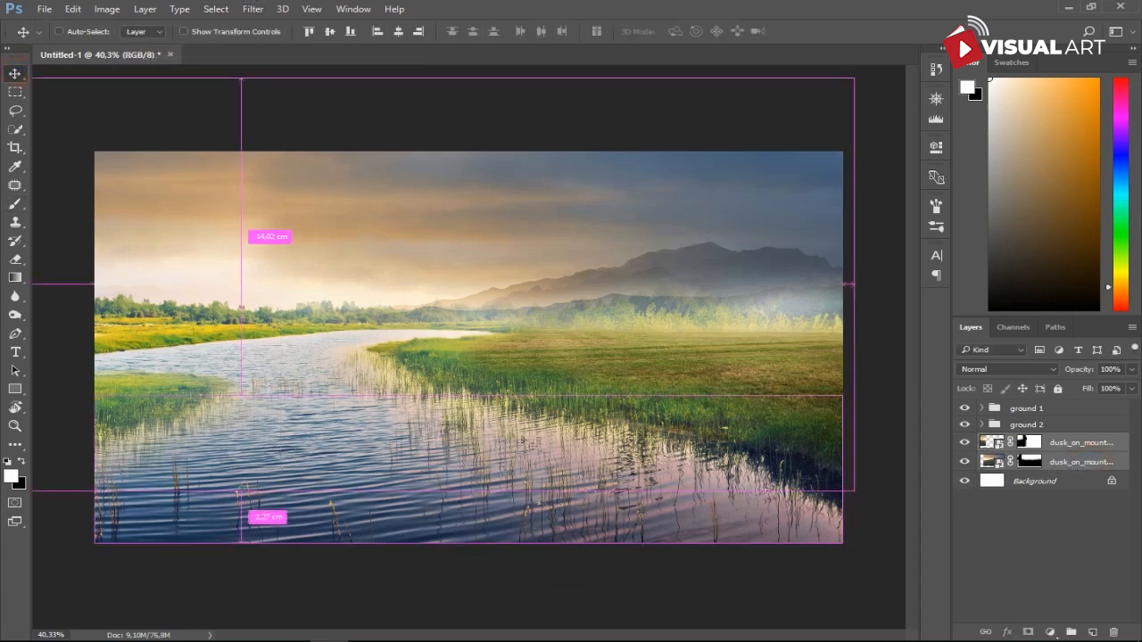
key("ctrl+t")
left_click_drag(482, 324, 657, 308)
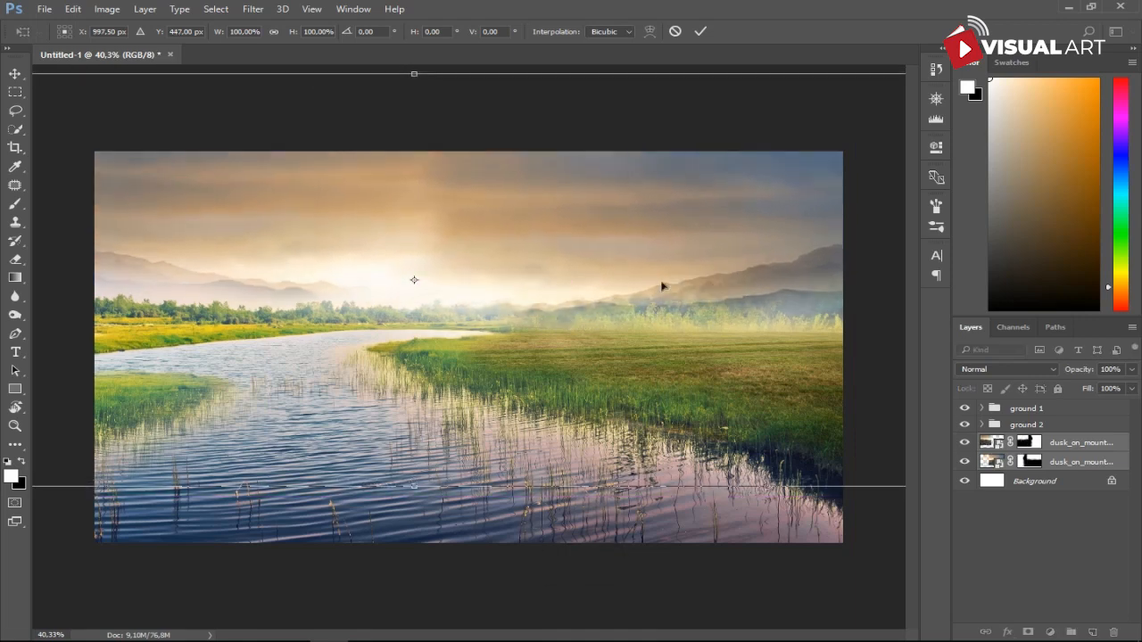
key("Return")
Lower the flipped mountain copy slightly so its cloud bands line up with the original sky
left_click(1031, 443)
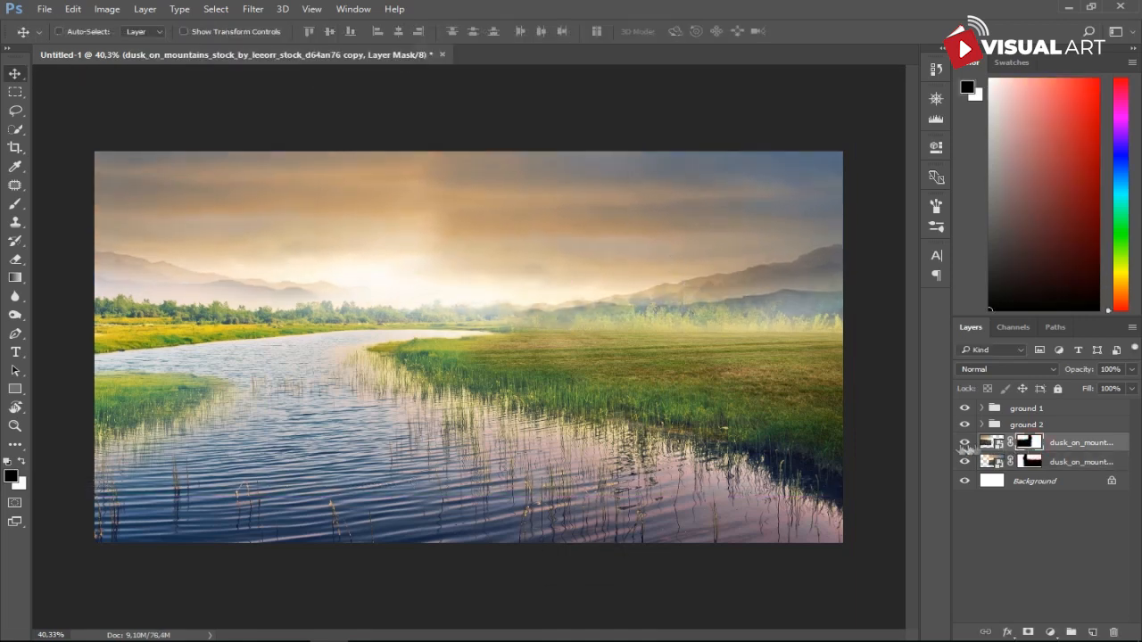
key("ctrl+t")
left_click_drag(383, 289, 382, 301)
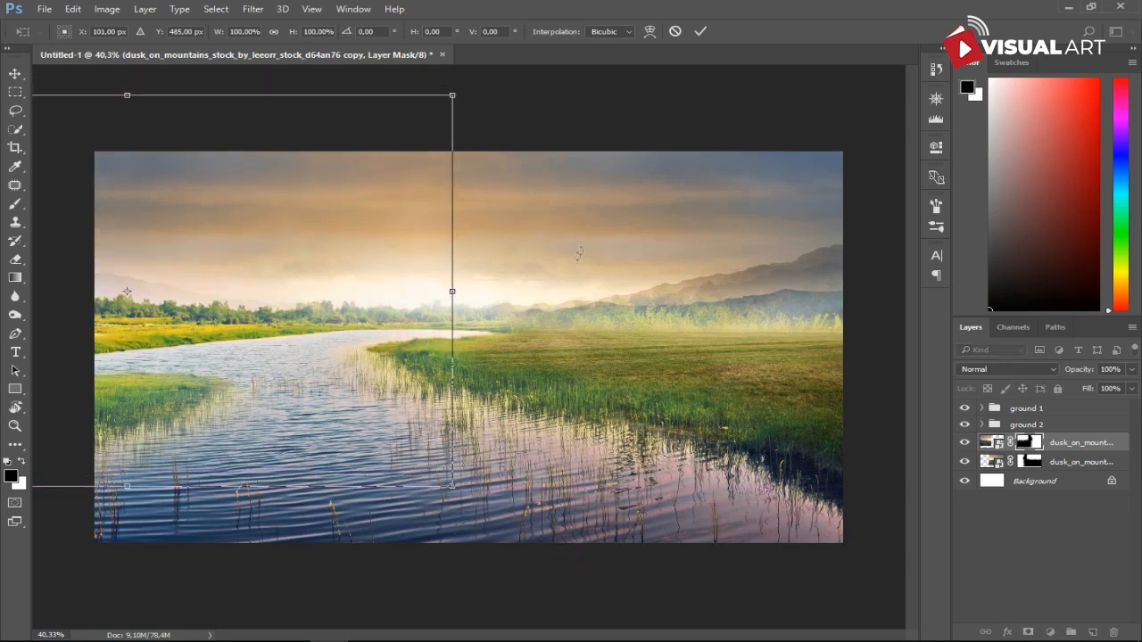
key("Return")
Raise both mountain layers slightly above the horizon and group them as "sky mountain"
left_click(1059, 460, "shift")
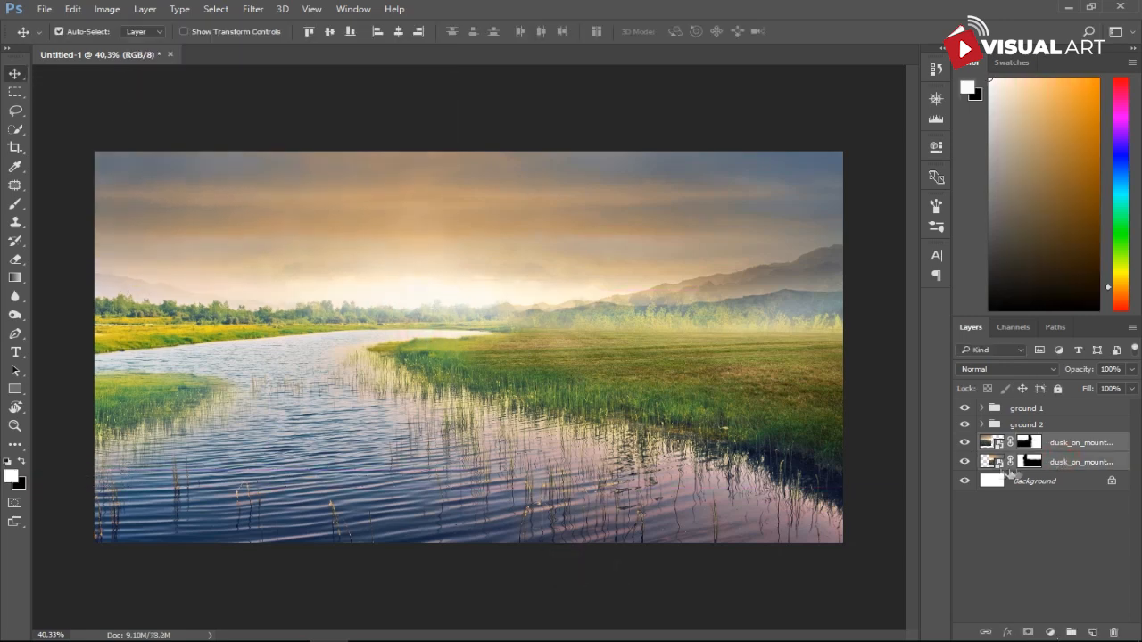
key("ctrl+t")
left_click_drag(523, 335, 525, 328)
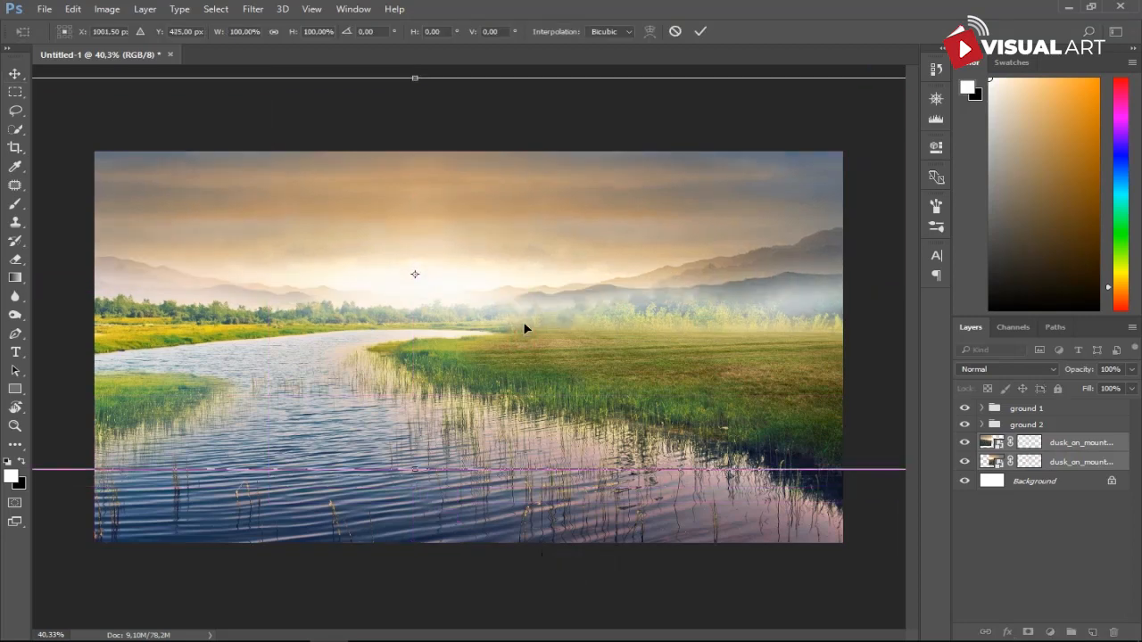
key("Return")
key("ctrl+g")
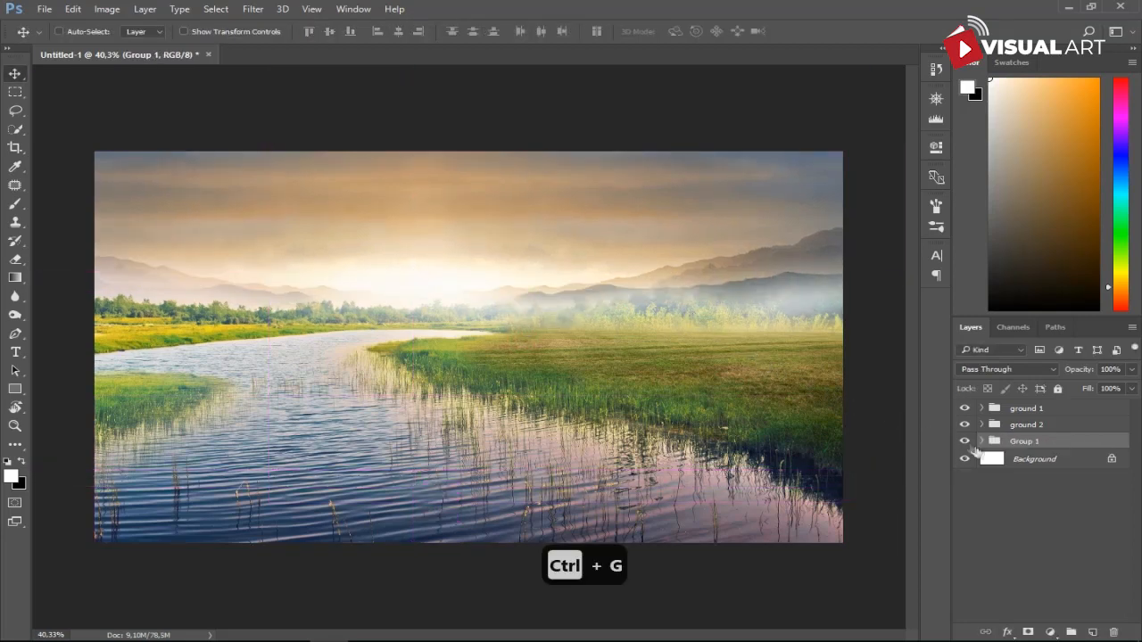
type("sky mountain")
key("Return")
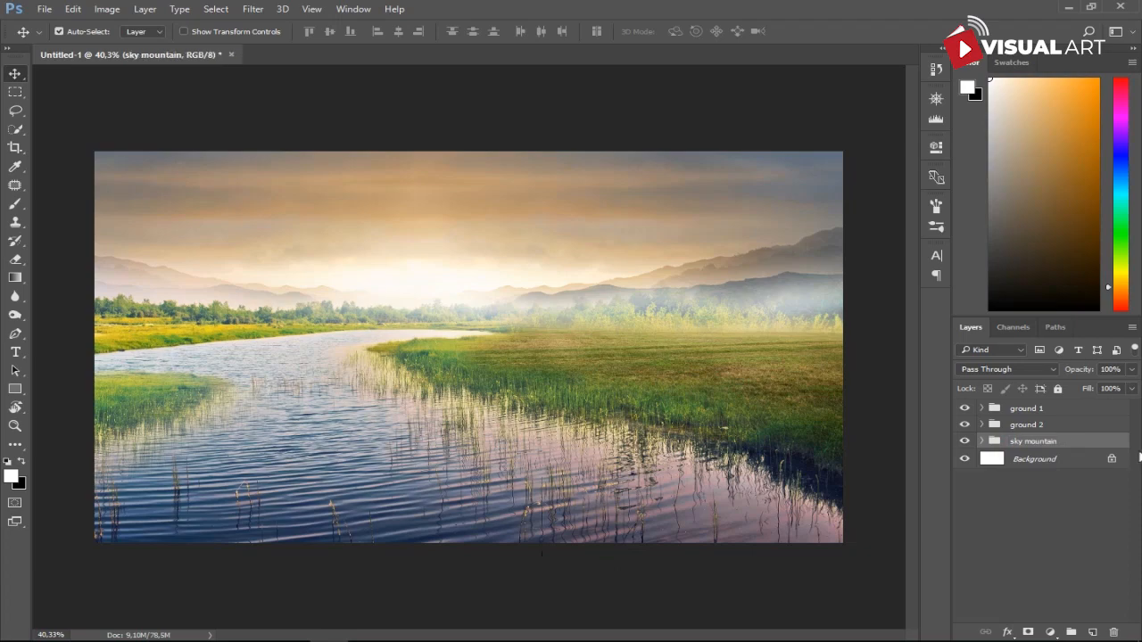
Place the cut-out ancient_12_quaddles hut image from the VILLAGE folder and move its layer above ground 1
left_click(176, 628)
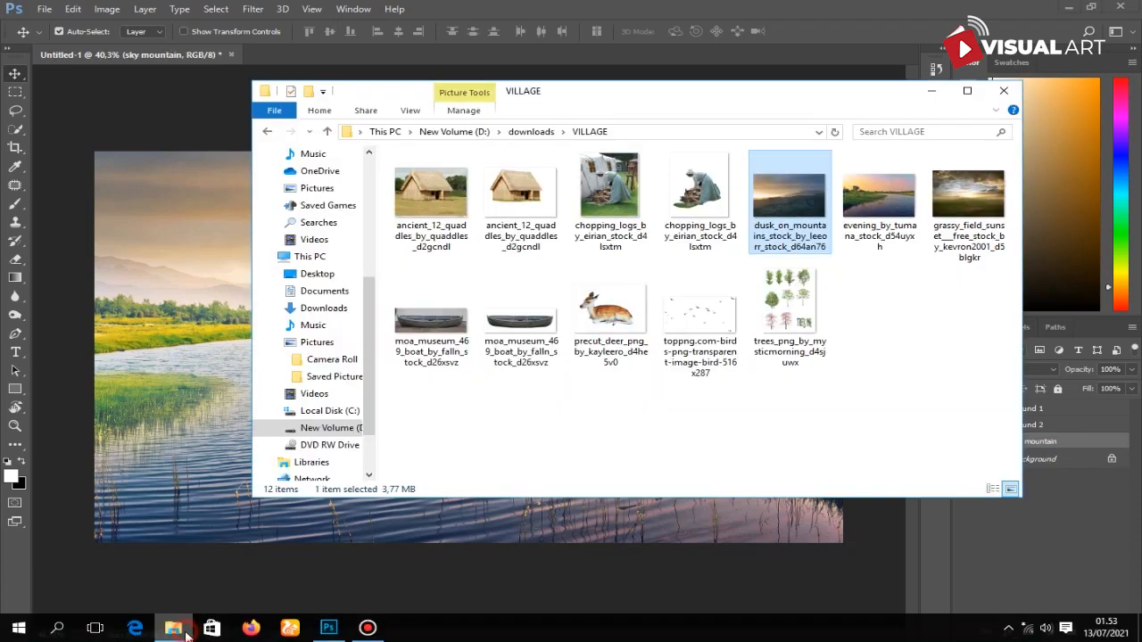
left_click_drag(519, 223, 202, 346)
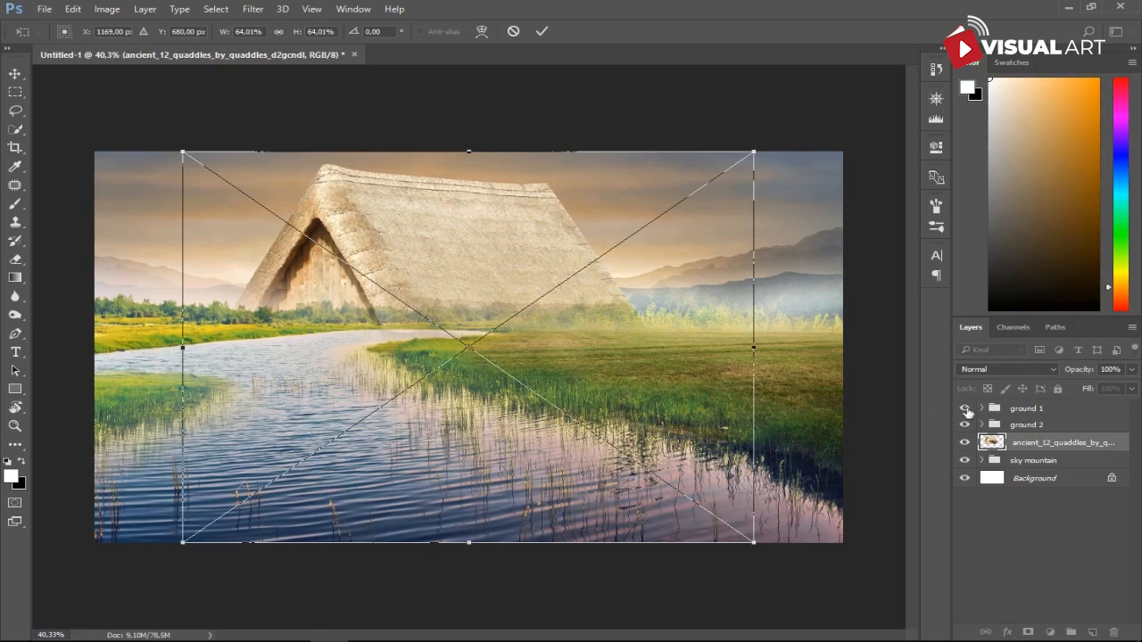
key("Return")
left_click_drag(1107, 442, 1070, 416)
Scale the thatched hut down and position it on the grassy bank at the right of the river
key("ctrl+t")
left_click_drag(532, 341, 702, 310)
left_click_drag(351, 514, 513, 421)
left_click_drag(739, 257, 708, 317)
left_click_drag(887, 184, 814, 232)
left_click_drag(689, 350, 722, 324)
key("Return")
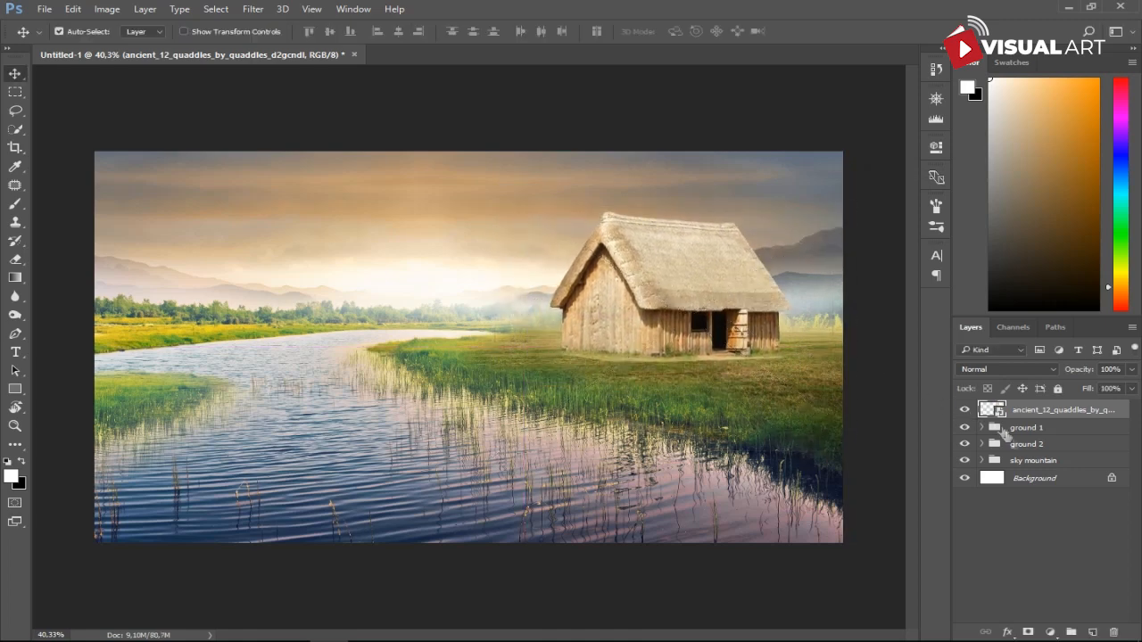
Add a mask to the hut layer and paint black along the hut's base with a 125 px brush to blend it into the grass
left_click(1027, 632)
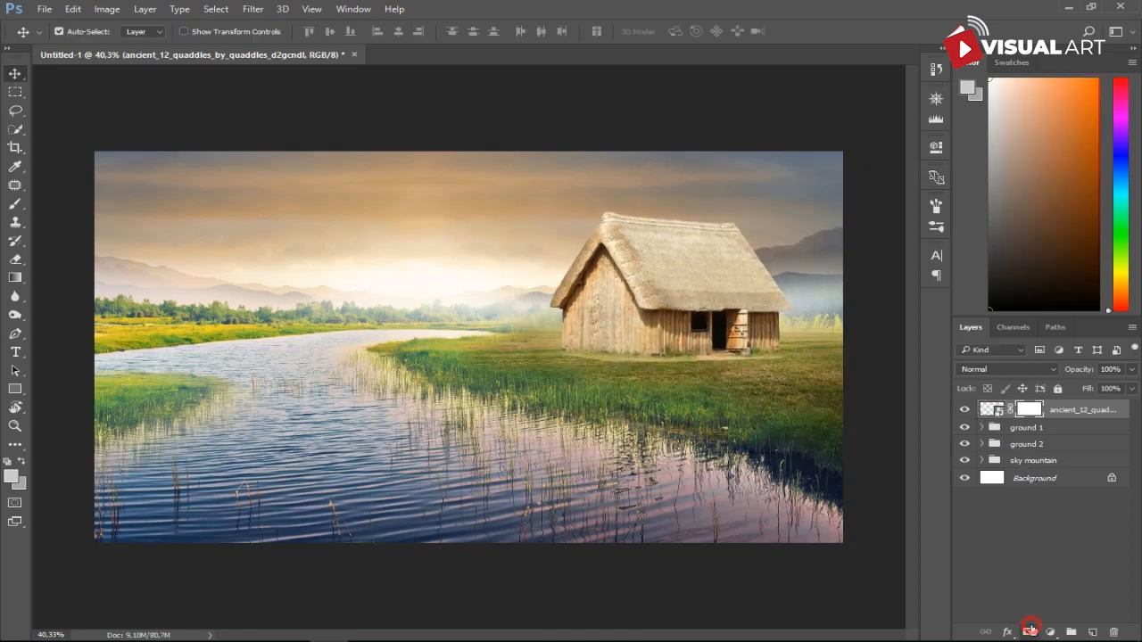
left_click(16, 204)
scroll(585, 415, "up", 2)
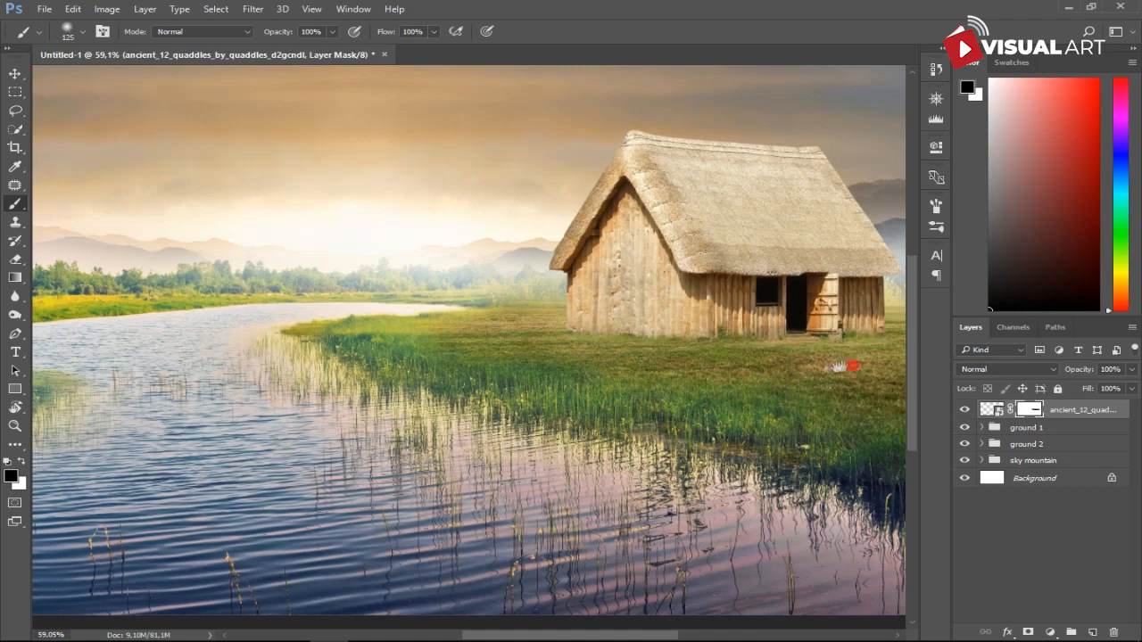
left_click_drag(838, 366, 734, 370)
scroll(819, 389, "down", 2)
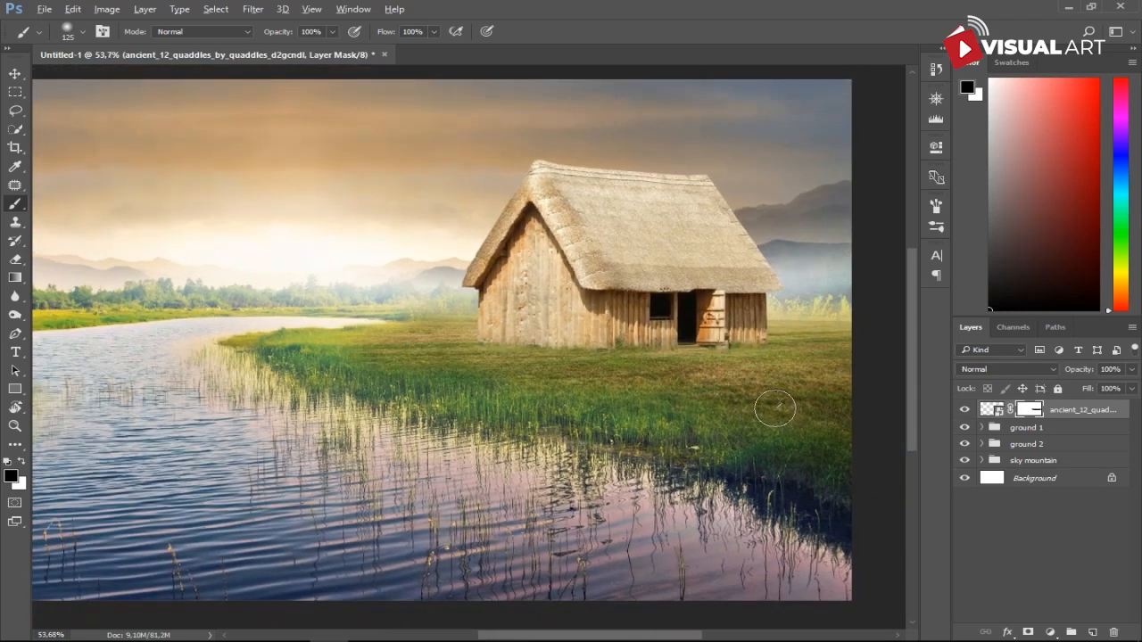
Add a Brightness/Contrast adjustment clipped to the hut layer and set its brightness to -49
left_click(1050, 631)
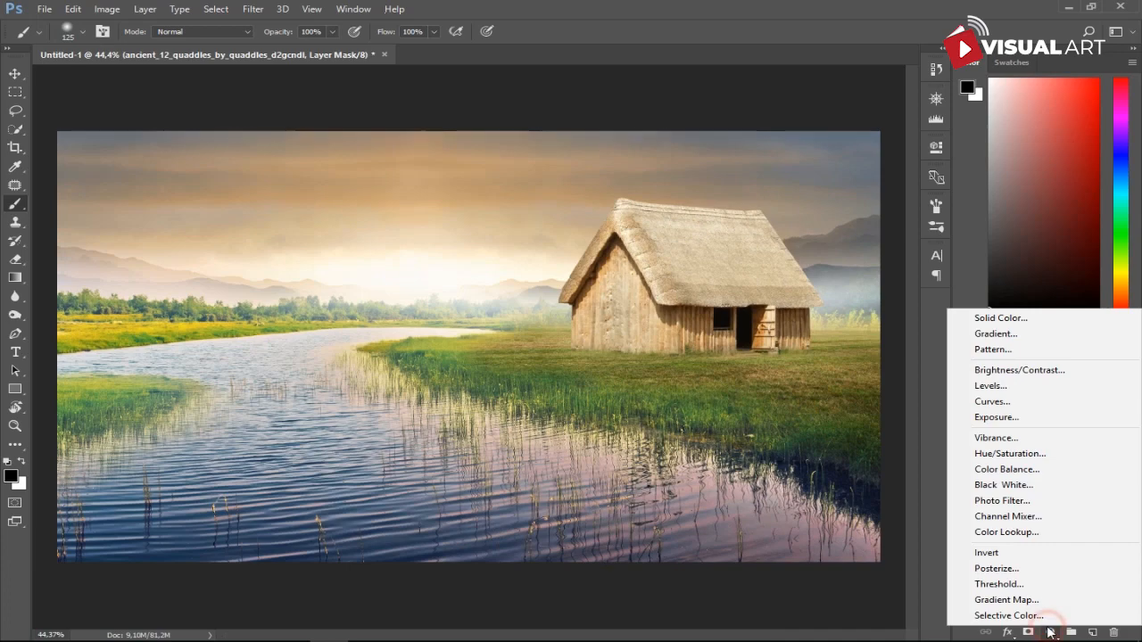
left_click(1046, 371)
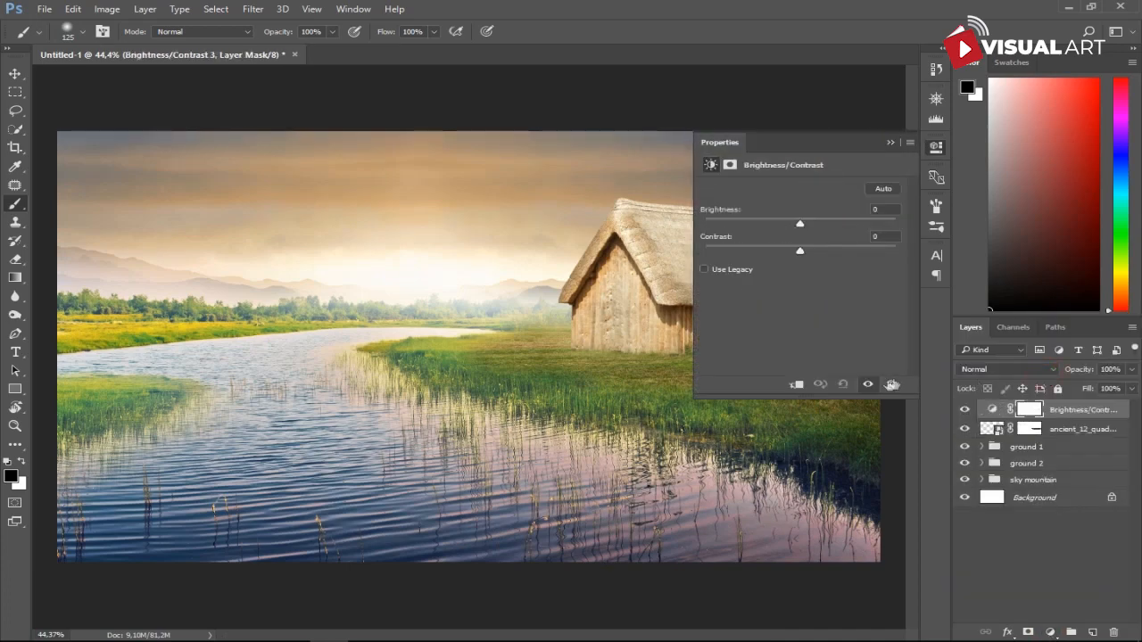
scroll(618, 333, "up", 2)
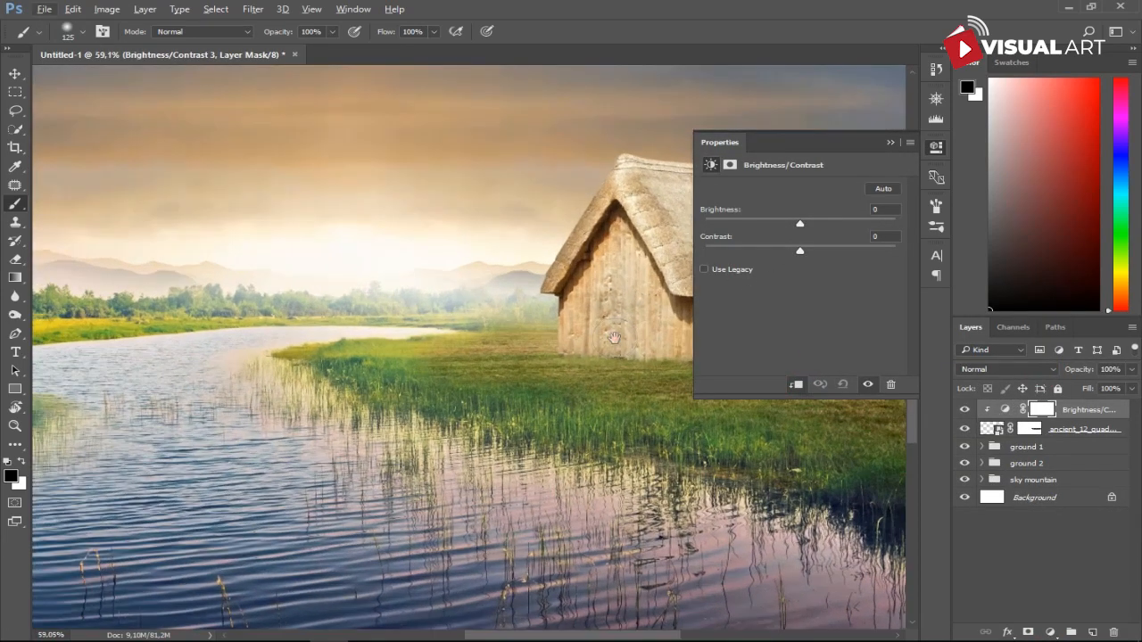
left_click_drag(801, 225, 771, 226)
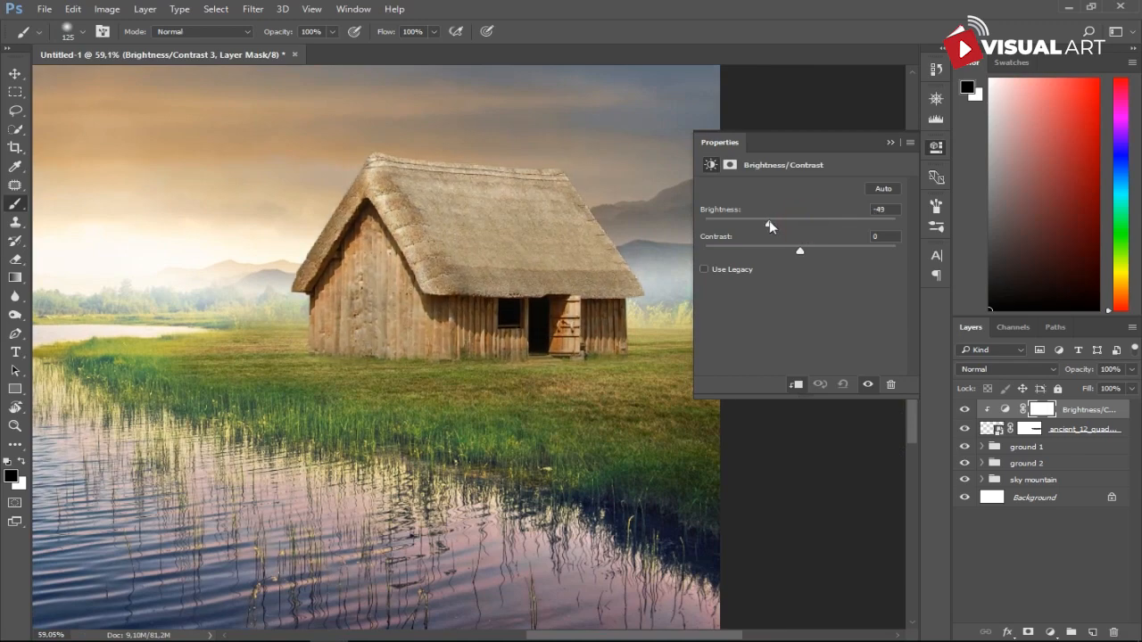
scroll(575, 346, "down", 2)
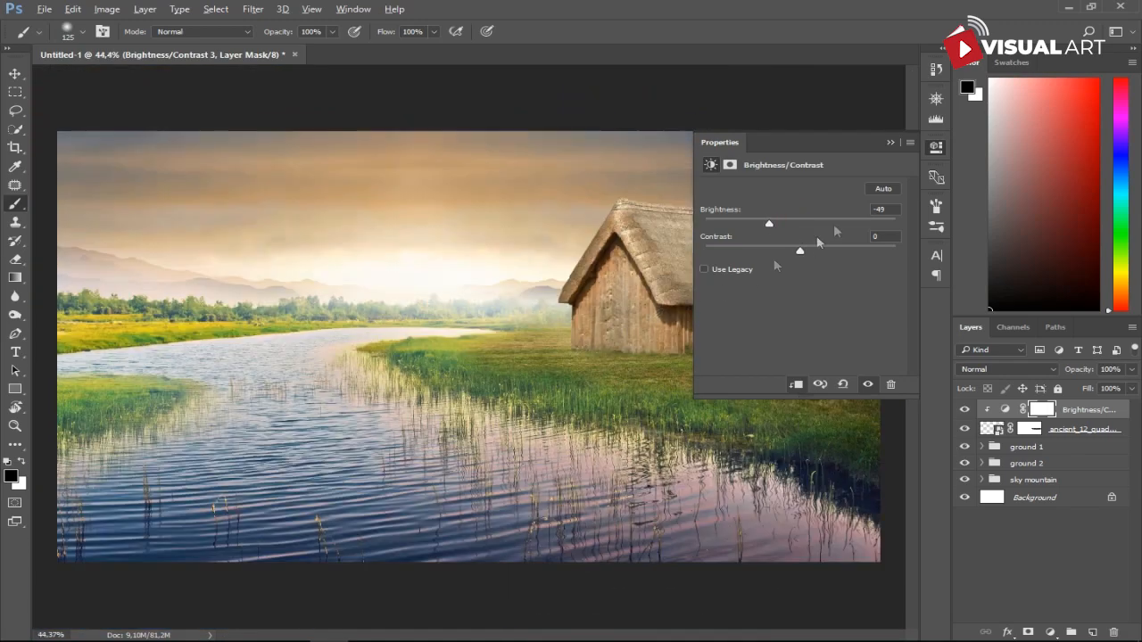
left_click(891, 143)
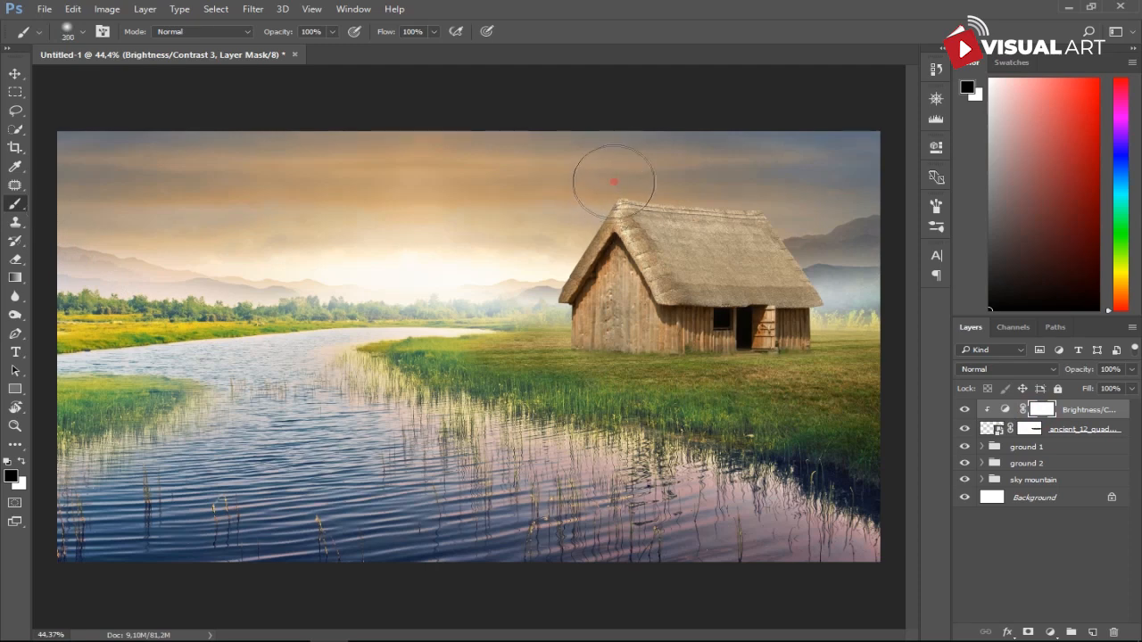
Paint black on the adjustment's mask over the hut's ridge and sunlit left side, enlarging the brush to 300 px
left_click_drag(614, 184, 754, 177)
mouse_move(539, 292)
left_mouse_down()
mouse_move(559, 314)
mouse_move(589, 284)
mouse_move(604, 337)
mouse_move(531, 314)
mouse_move(582, 272)
mouse_move(599, 222)
mouse_move(573, 264)
left_mouse_up()
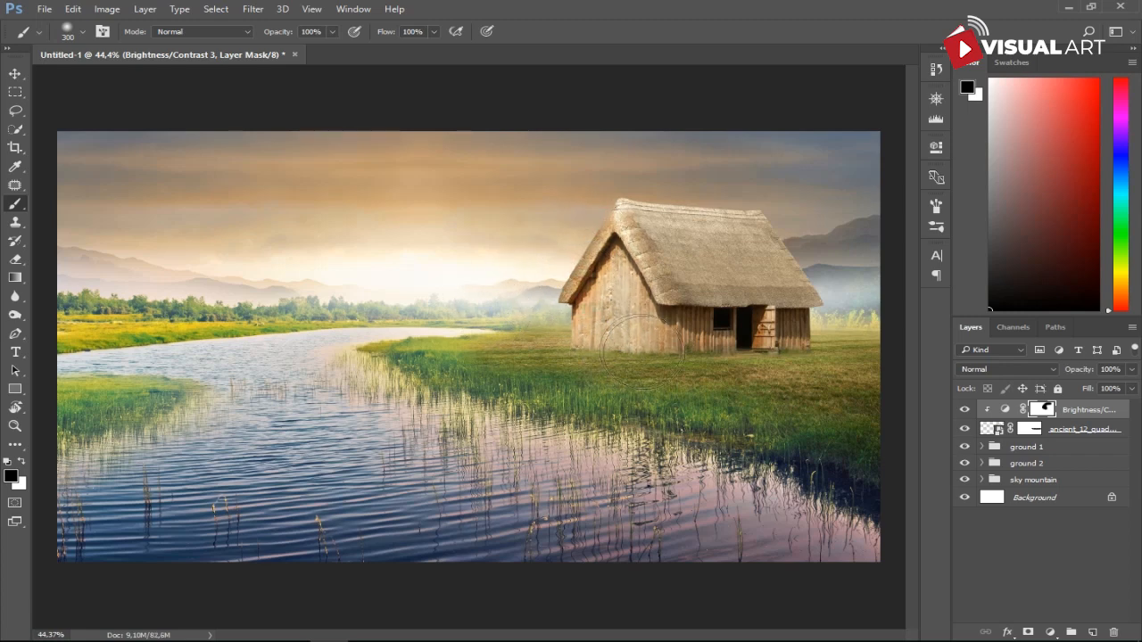
left_click_drag(562, 320, 458, 296)
Group the hut layer with its Brightness/Contrast adjustment and name the group "house"
left_click(1078, 431)
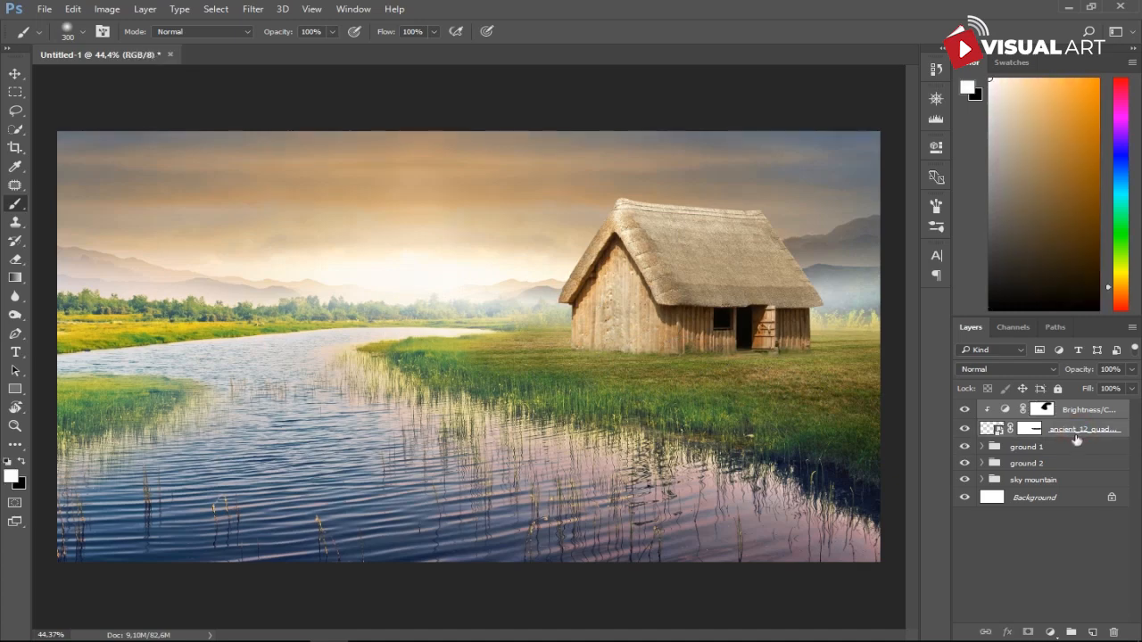
key("ctrl+g")
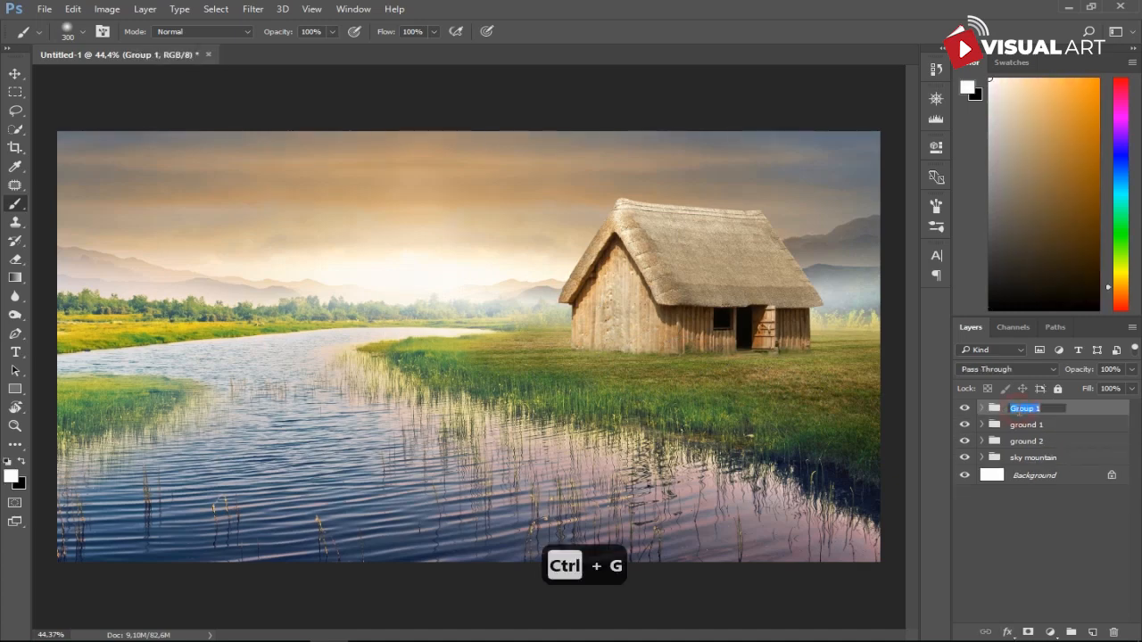
type("house")
key("Return")
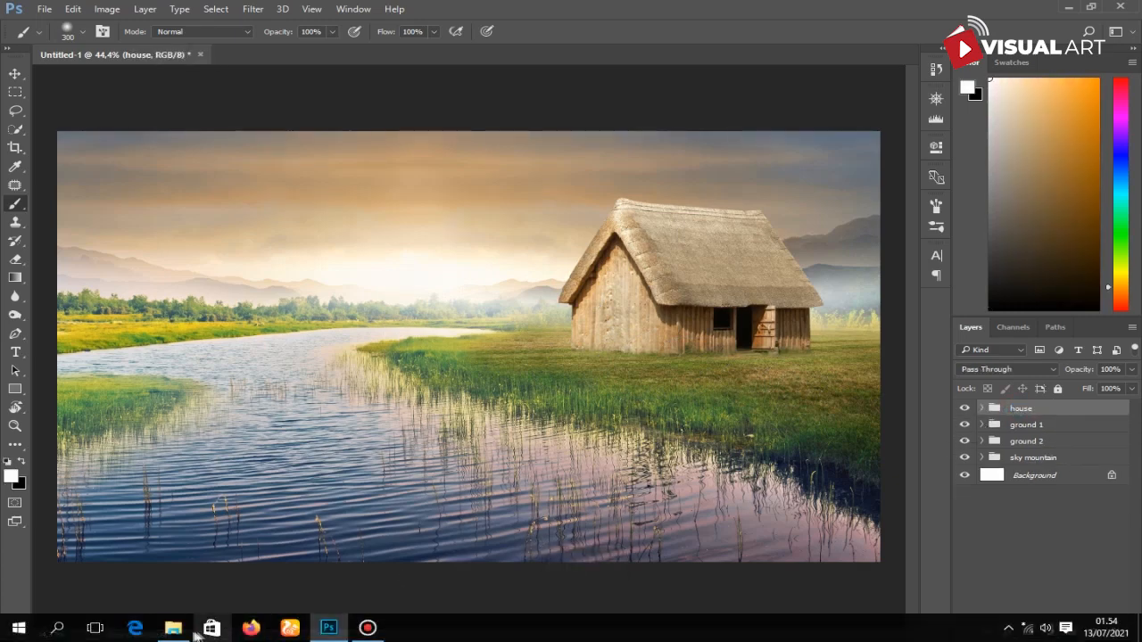
Open the trees PNG from the VILLAGE folder, lasso the round bushy tree and bring it into the composite
left_click(176, 628)
left_click(789, 323)
left_click_drag(789, 323, 692, 53)
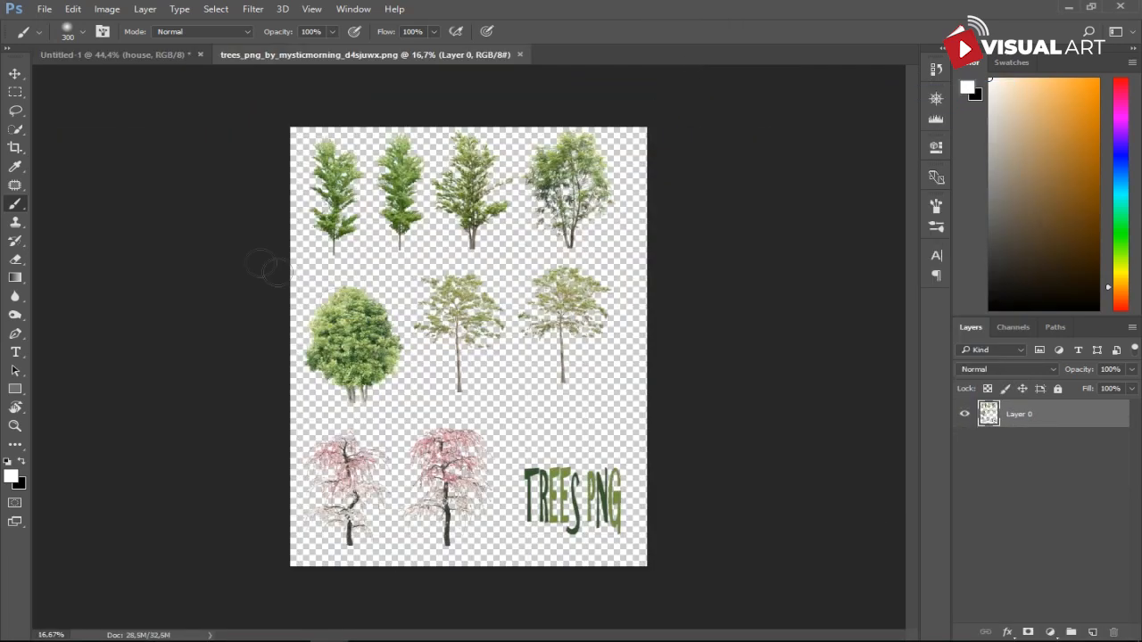
left_click(15, 109)
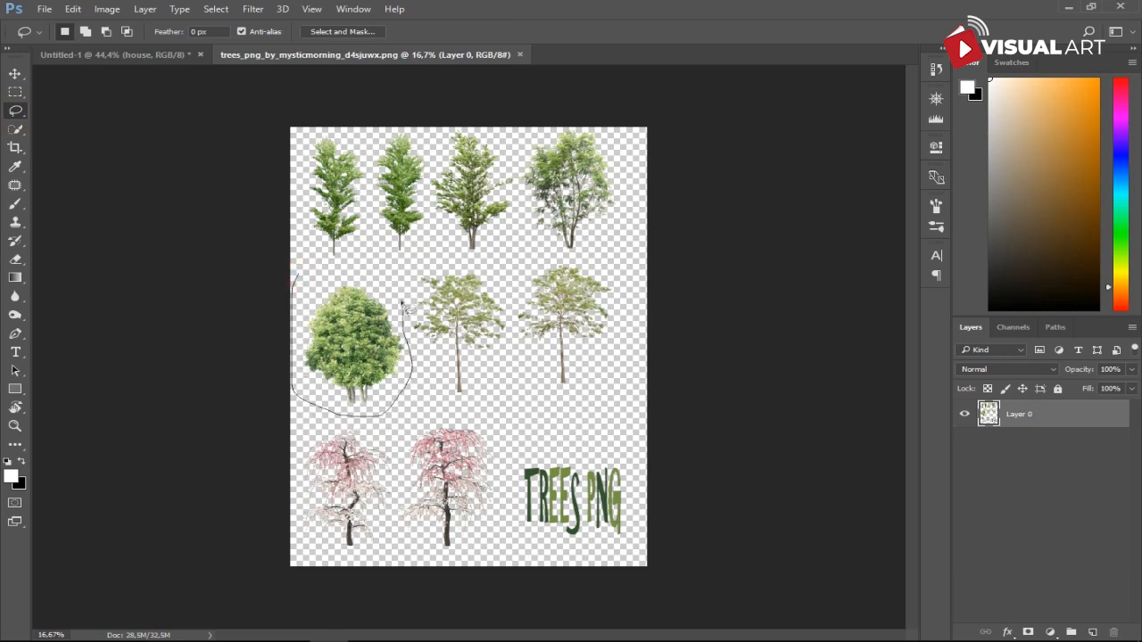
mouse_move(315, 302)
left_mouse_down()
mouse_move(331, 256)
mouse_move(179, 78)
mouse_move(579, 340)
left_mouse_up()
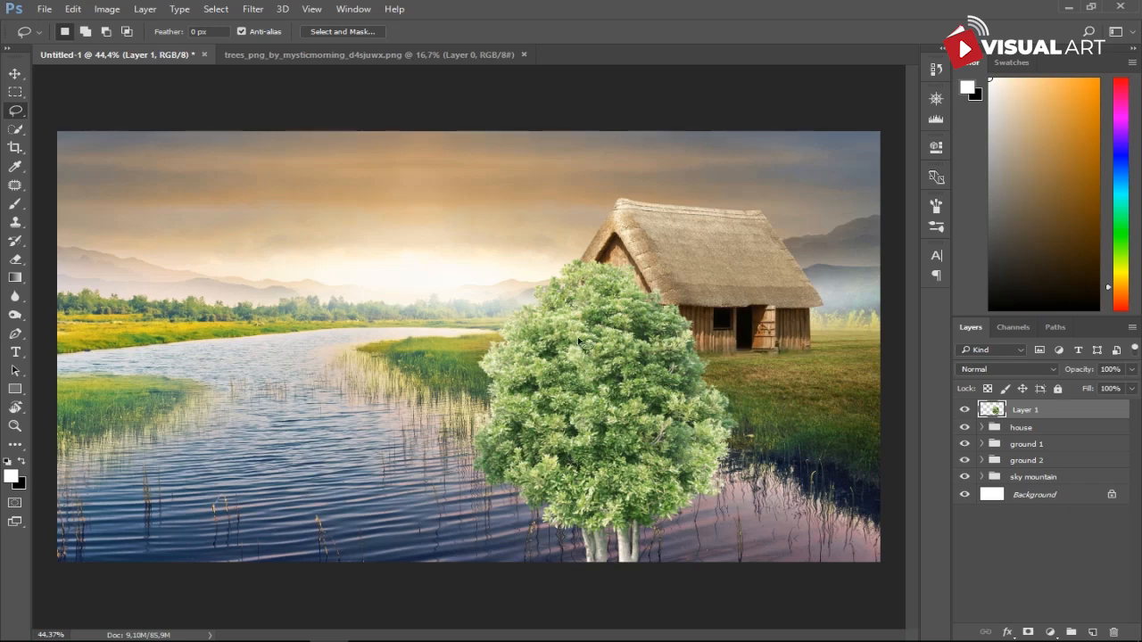
Move the tree layer below the house group, then scale the tree down and stand it behind the hut's left side
left_click(15, 74)
left_click_drag(1091, 413, 1091, 438)
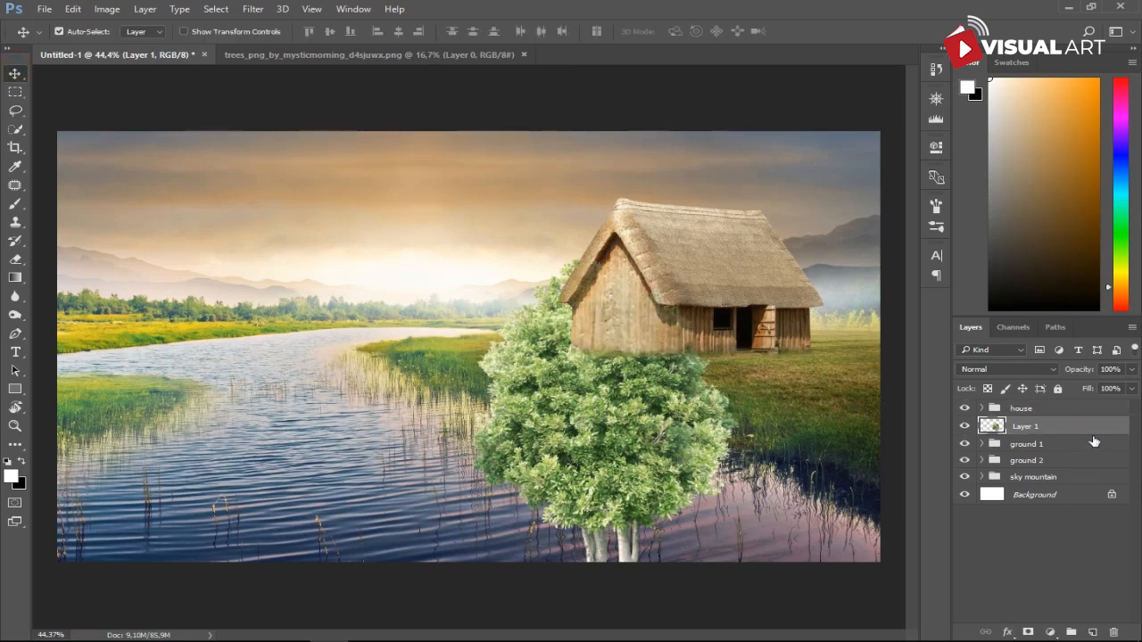
key("ctrl+t")
left_click_drag(693, 310, 671, 106)
left_click_drag(714, 363, 599, 229)
left_click_drag(534, 201, 579, 302)
left_click_drag(645, 167, 658, 150)
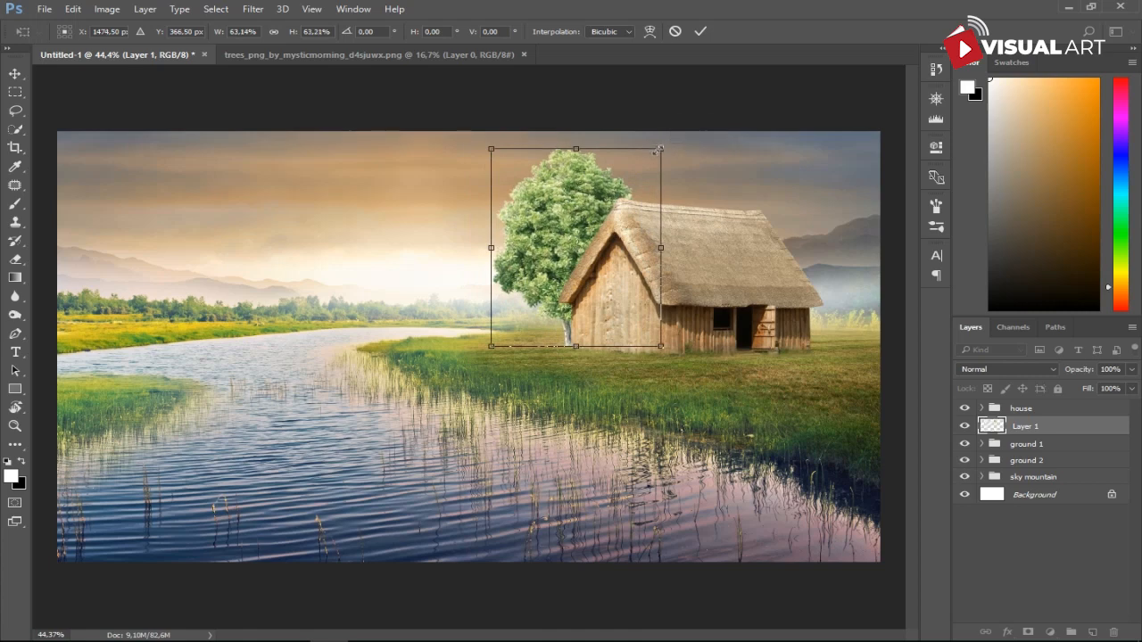
left_click_drag(584, 157, 584, 140)
left_click_drag(581, 196, 580, 216)
key("Return")
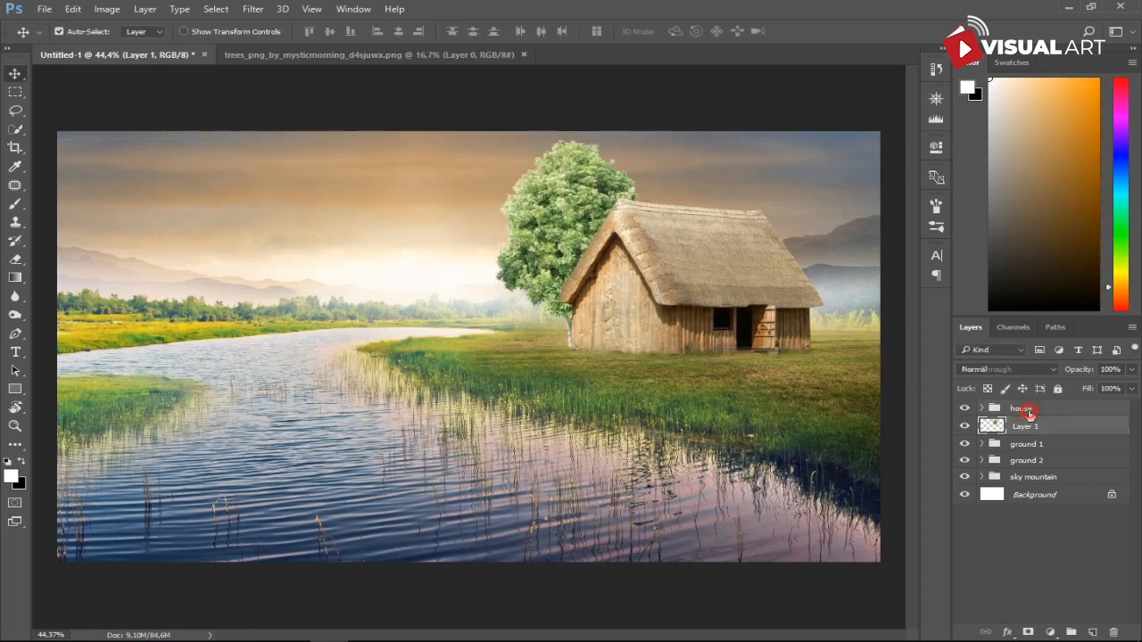
Scale the house group down to about 93% and shift the tree slightly right, closer behind the hut
left_click(1028, 410)
key("ctrl+t")
left_click_drag(389, 132, 424, 149)
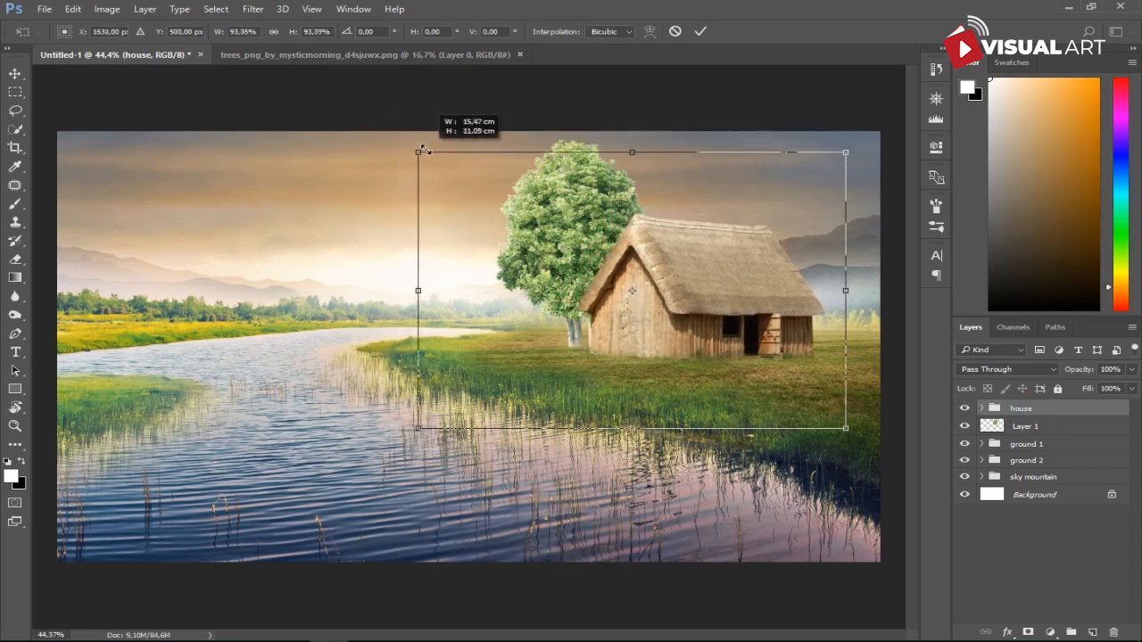
key("Return")
left_click_drag(544, 217, 587, 226)
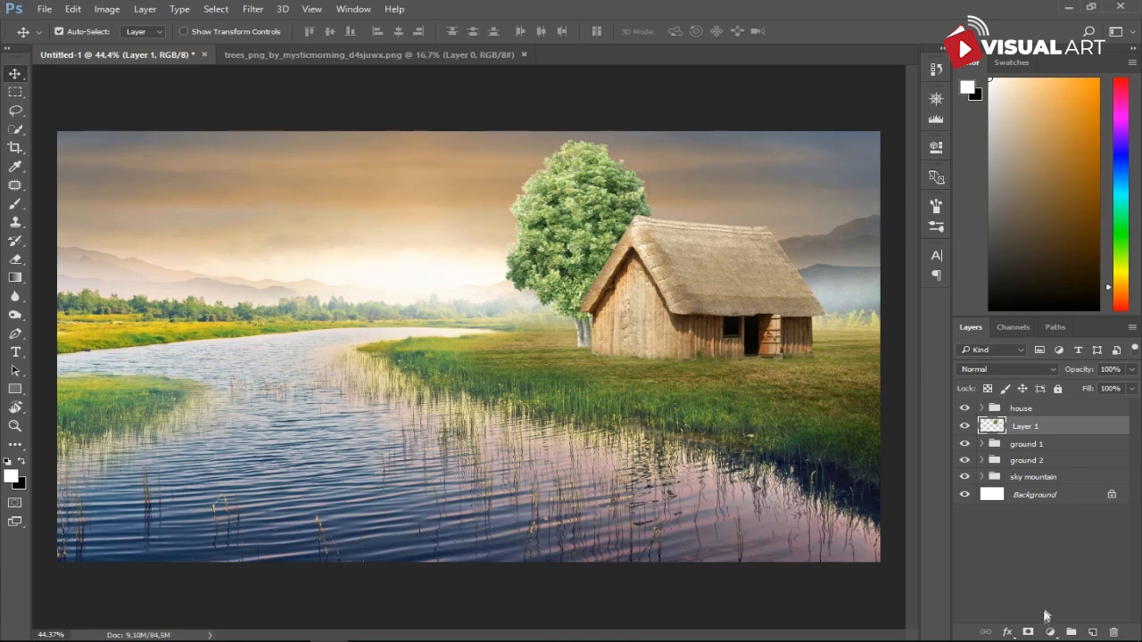
Add a Selective Color adjustment clipped to the tree layer and set Yellow to +17 in the Whites
left_click(1049, 632)
left_click(1017, 614)
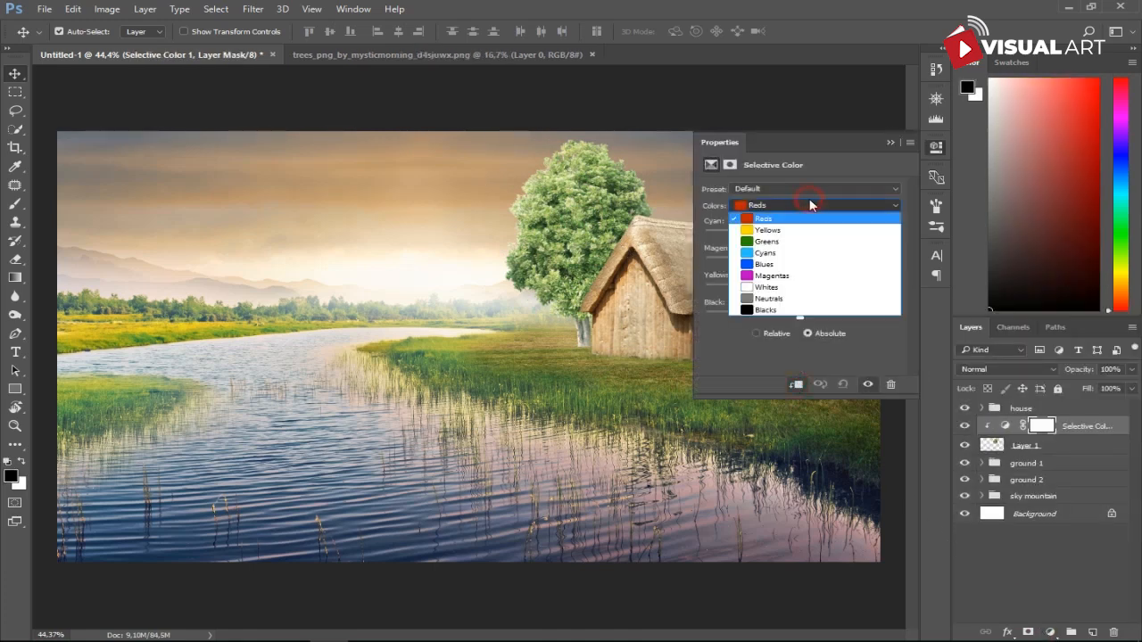
left_click(761, 286)
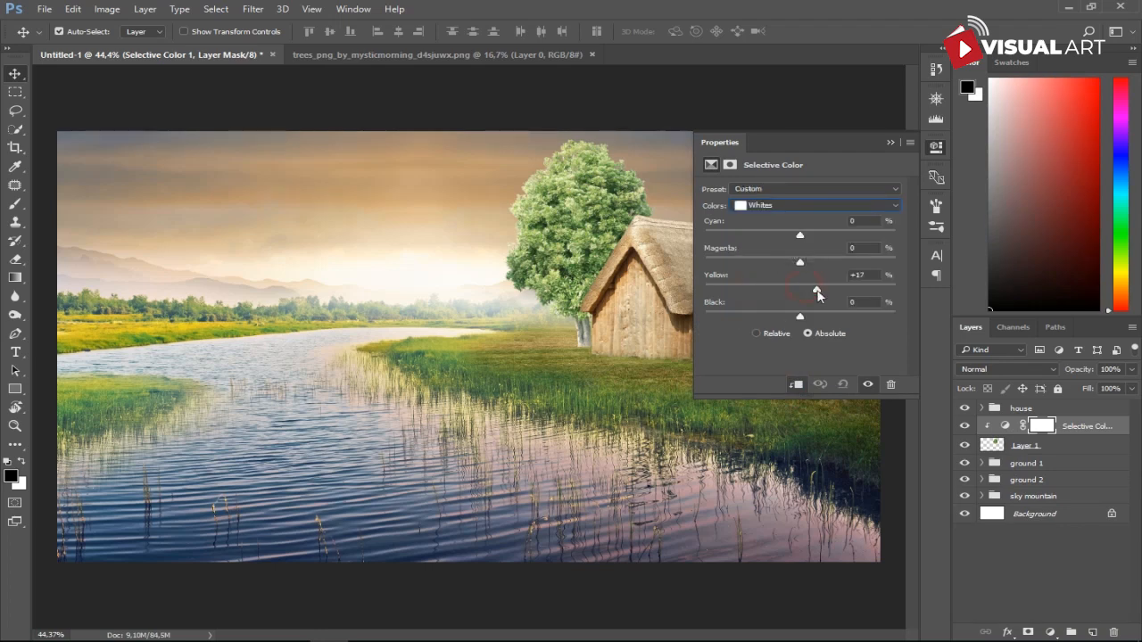
left_click(891, 141)
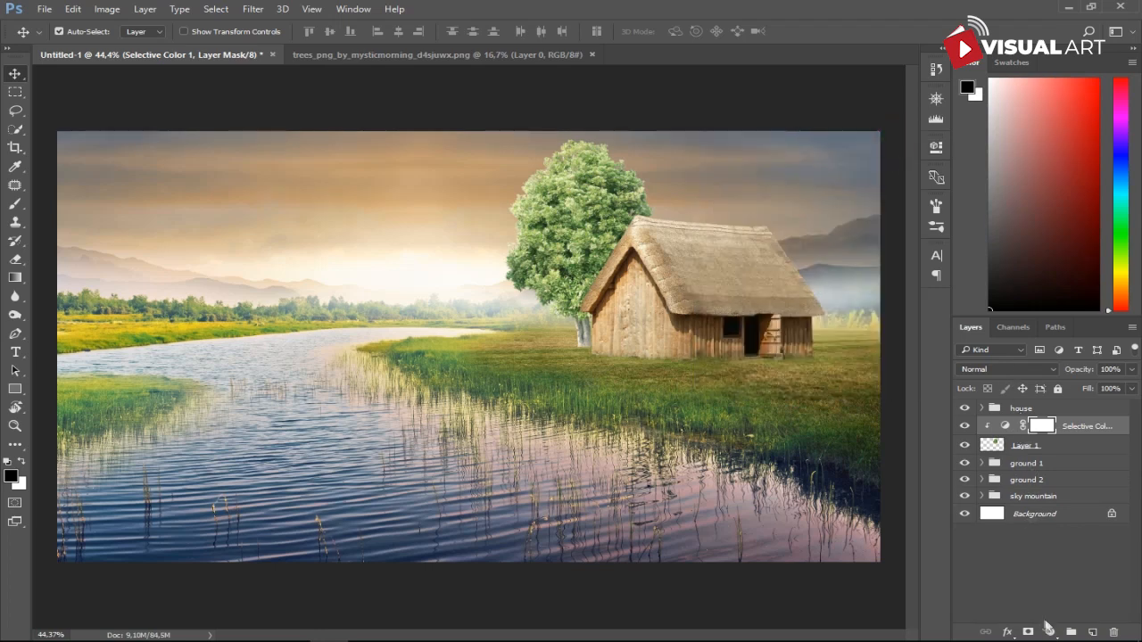
Add a Color Balance adjustment clipped to the tree, with the midtones' Yellow–Blue value at -16
left_click(1050, 631)
left_click(1008, 473)
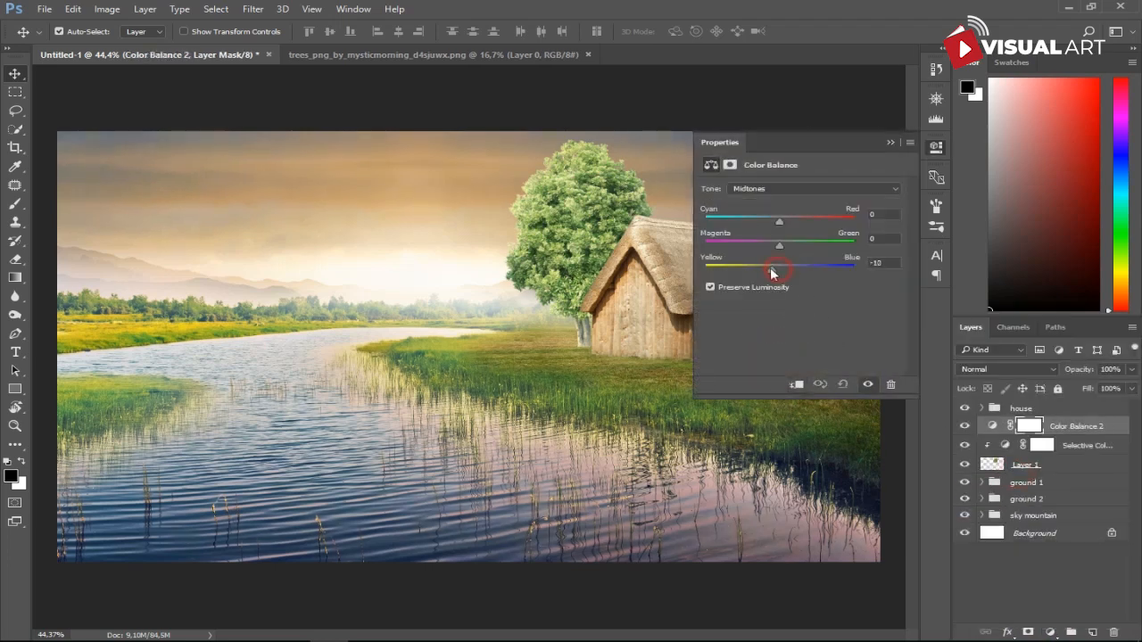
left_click(798, 385)
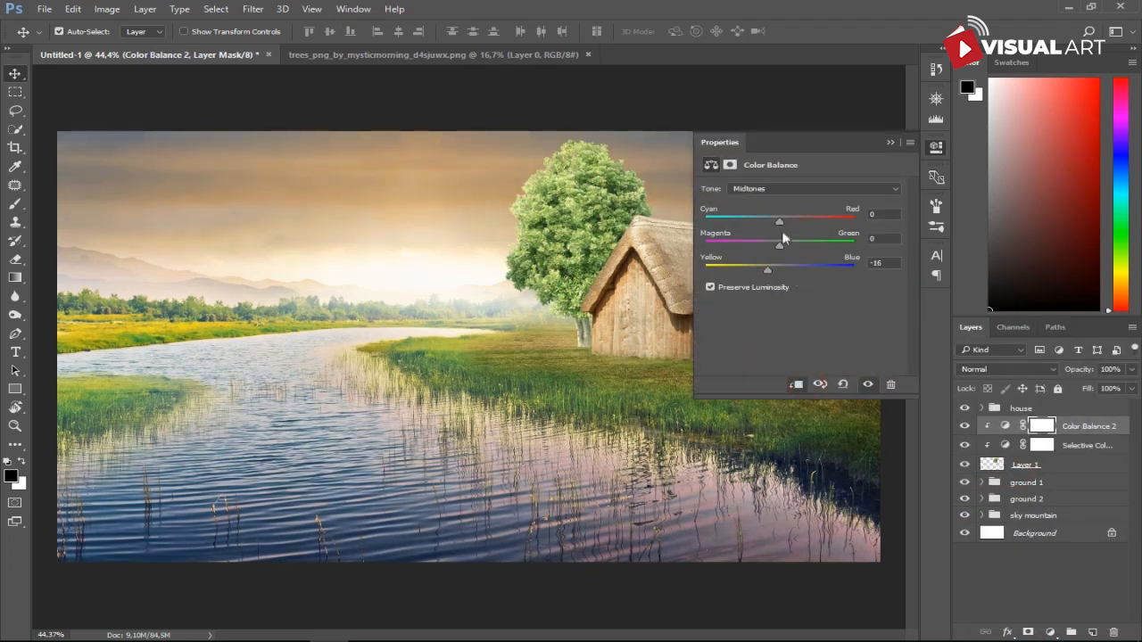
left_click(890, 143)
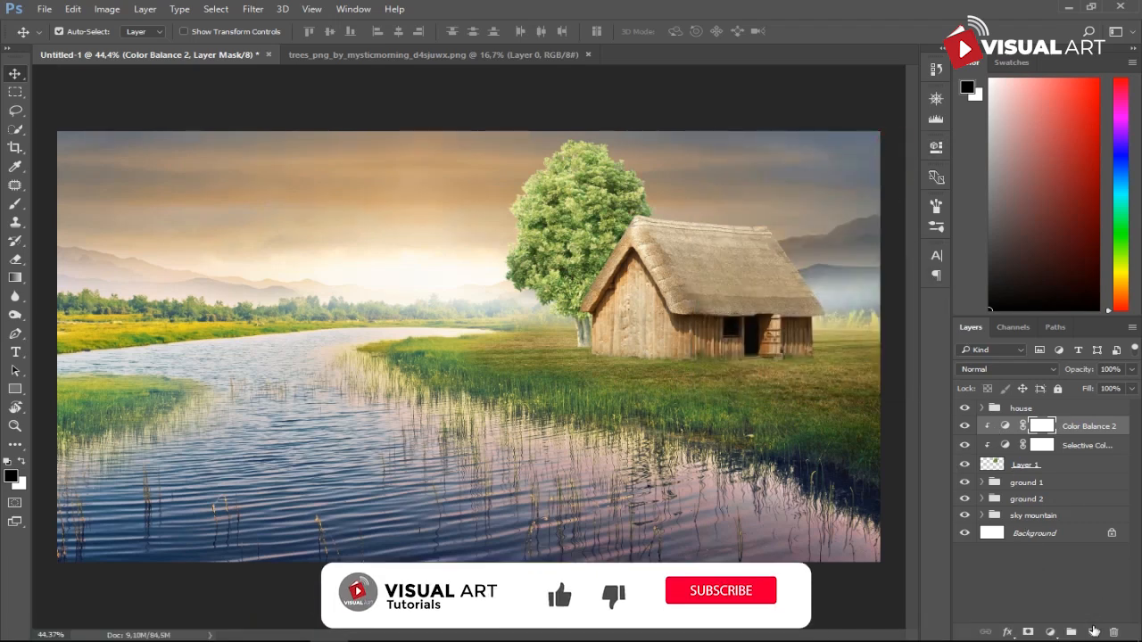
Create a new layer clipped to the tree, fill it with gray and set its blend mode to Overlay
left_click(1093, 632)
right_click(1101, 427)
left_click(842, 364)
left_click(74, 9)
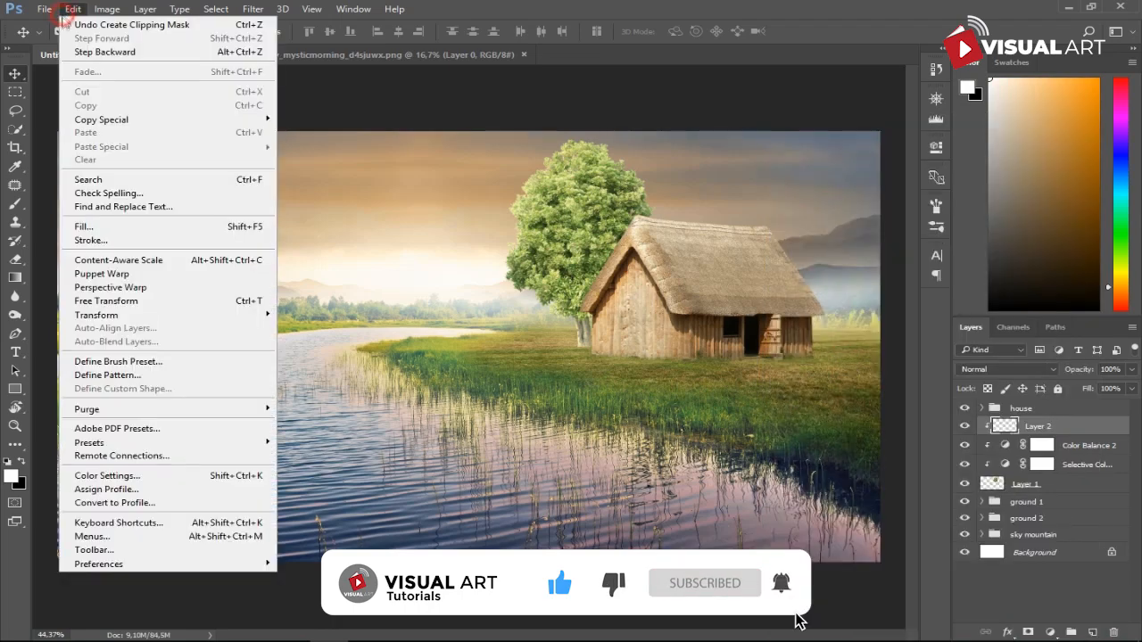
left_click(99, 225)
left_click(680, 177)
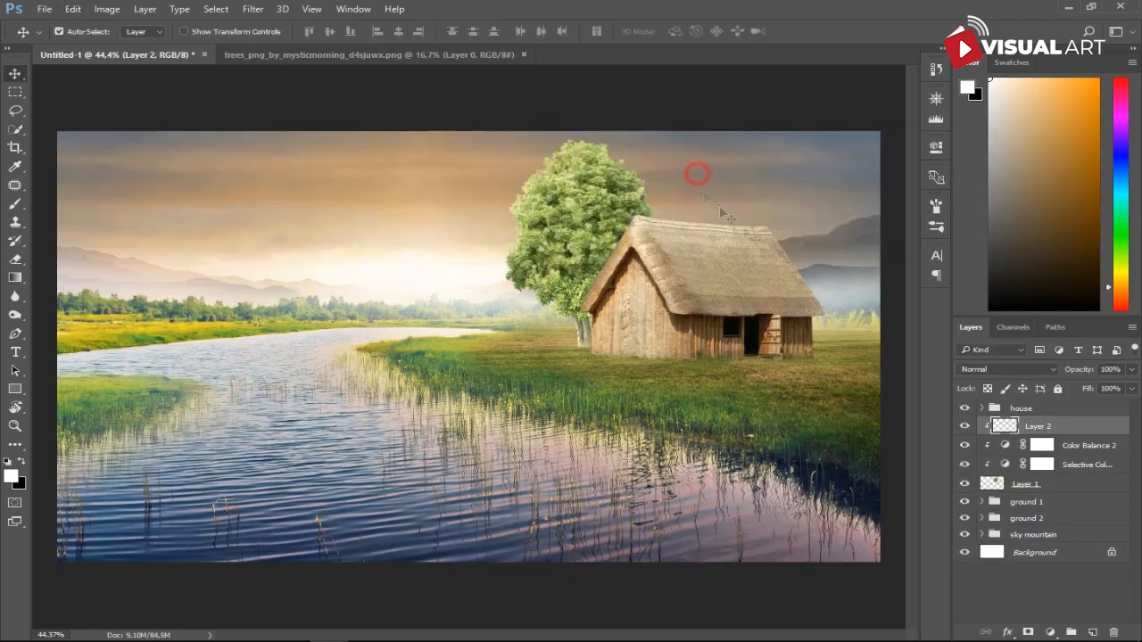
left_click(992, 369)
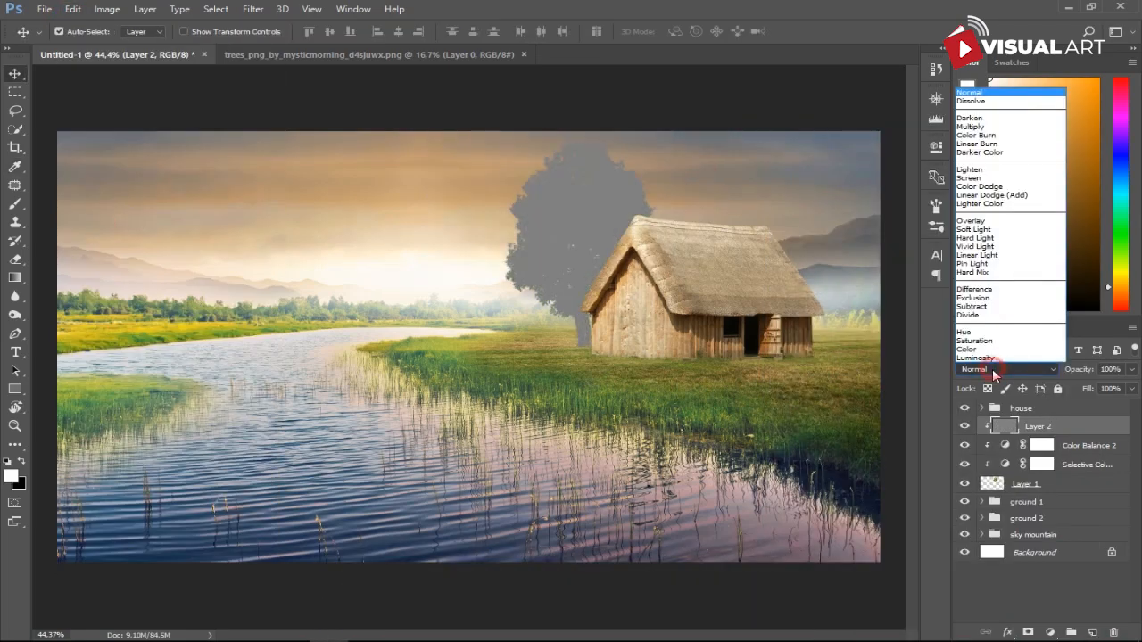
left_click(970, 220)
Darken the tree's trunk on the gray layer with the Burn tool, Midtones range at 25% exposure
left_click(15, 315)
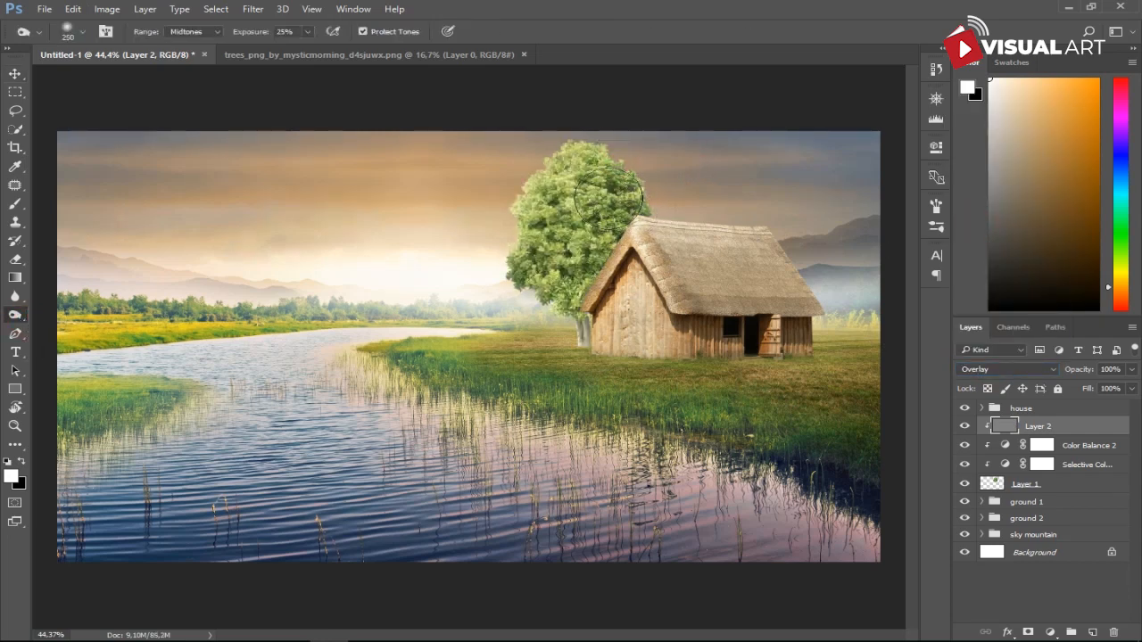
mouse_move(610, 331)
left_mouse_down()
mouse_move(591, 349)
mouse_move(590, 335)
left_mouse_up()
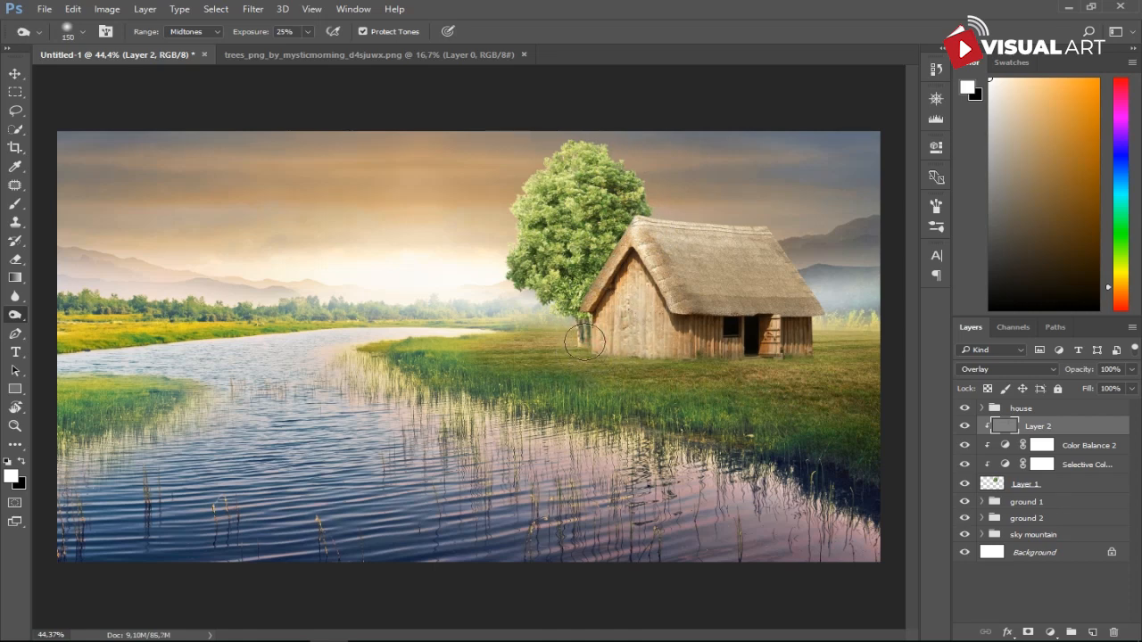
mouse_move(576, 410)
left_mouse_down()
mouse_move(600, 374)
mouse_move(614, 323)
left_mouse_up()
key("bracketright")
key("bracketright")
scroll(718, 382, "down", 1)
scroll(719, 387, "up", 1)
Group the tree layer with its adjustments and gray layer, and name the group "tree 1"
left_click(14, 73)
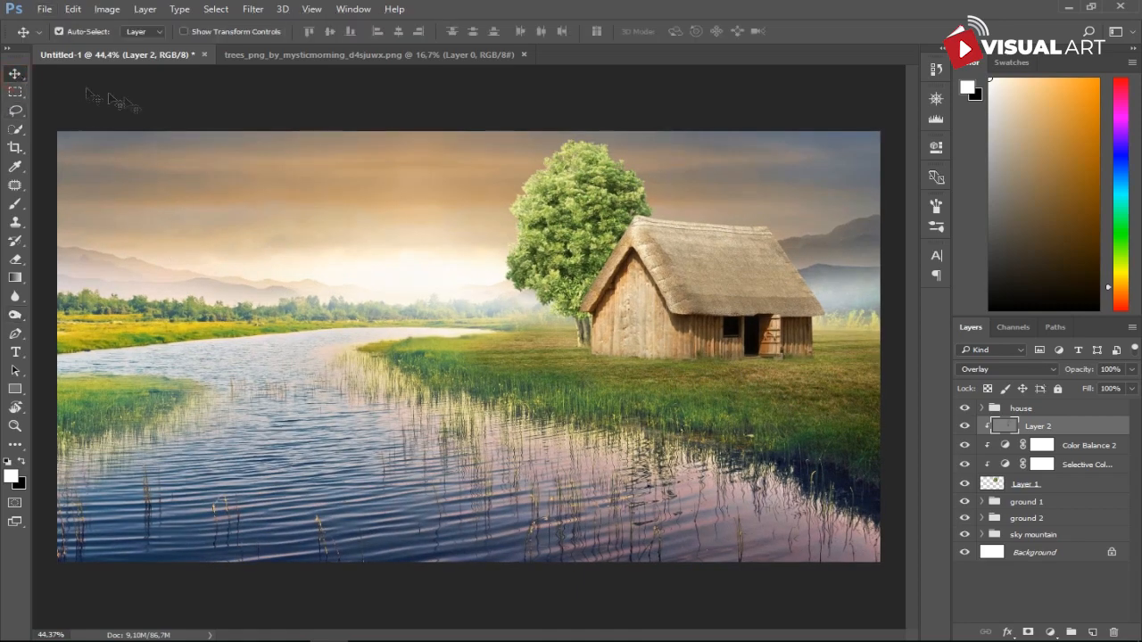
left_click(1057, 483, "shift")
key("ctrl+g")
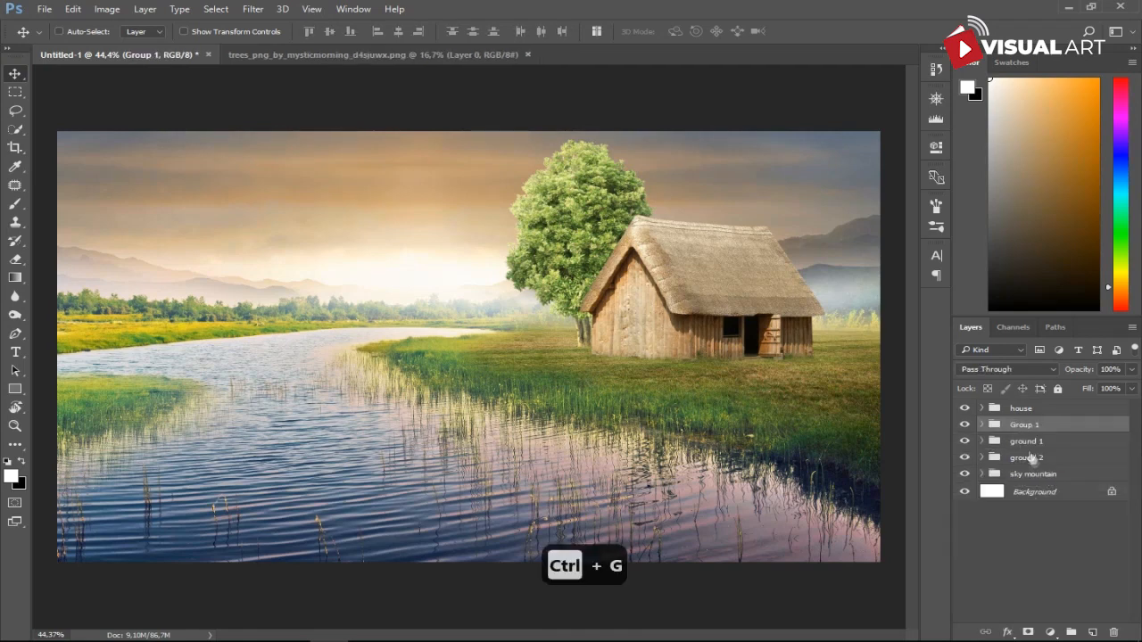
type("tree 1")
key("Return")
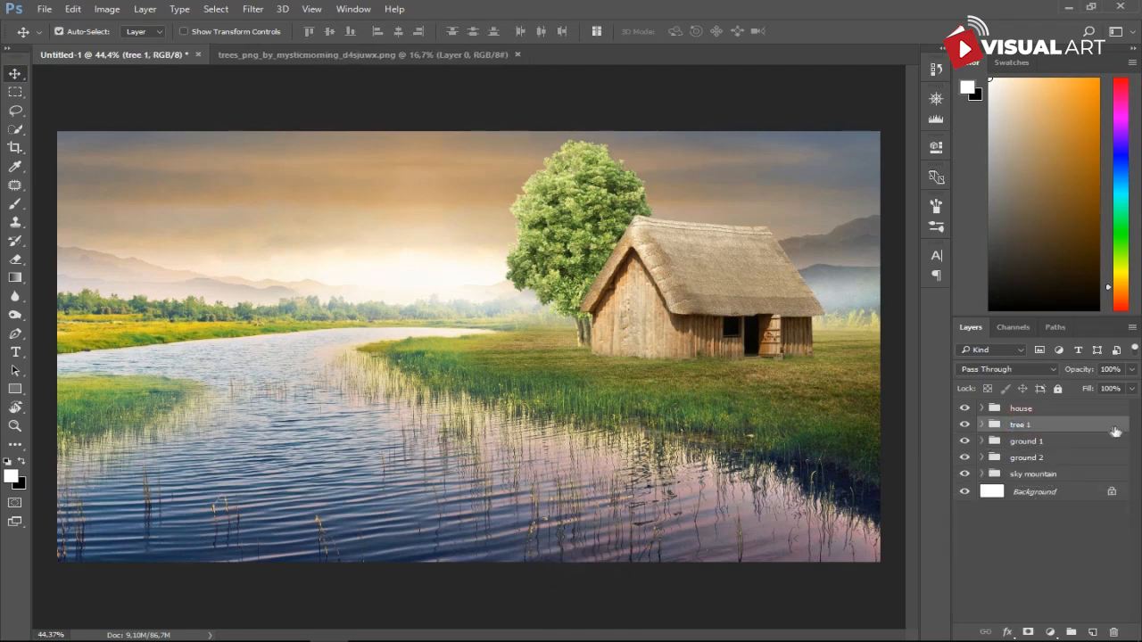
Create a new layer above the ground 1 group and set the Brush color to light orange
left_click(1066, 441)
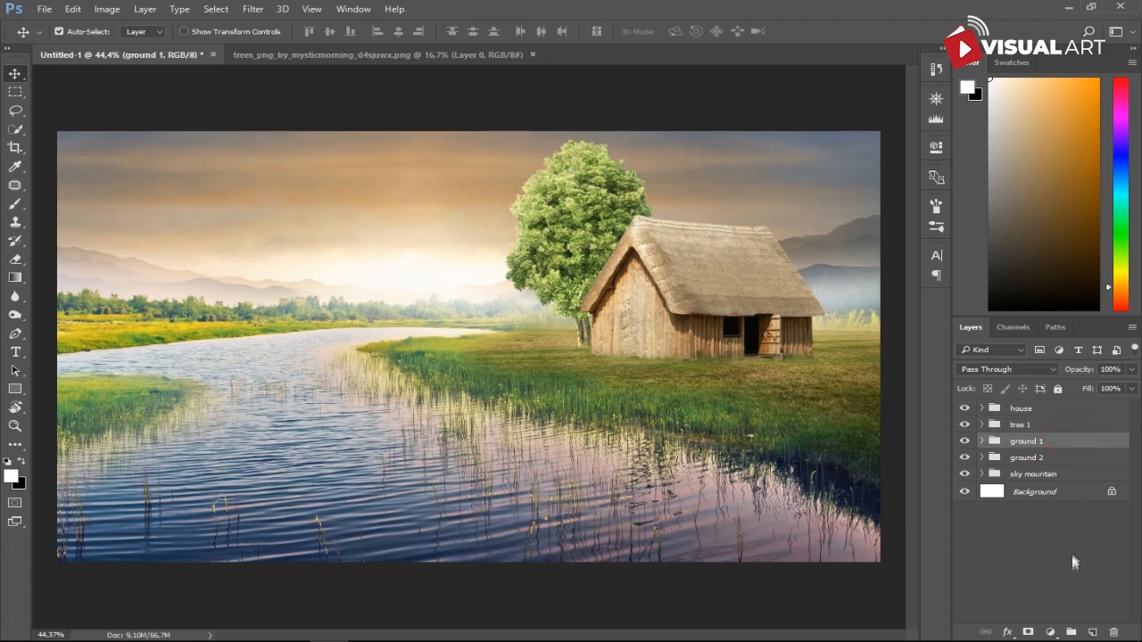
left_click(1092, 632)
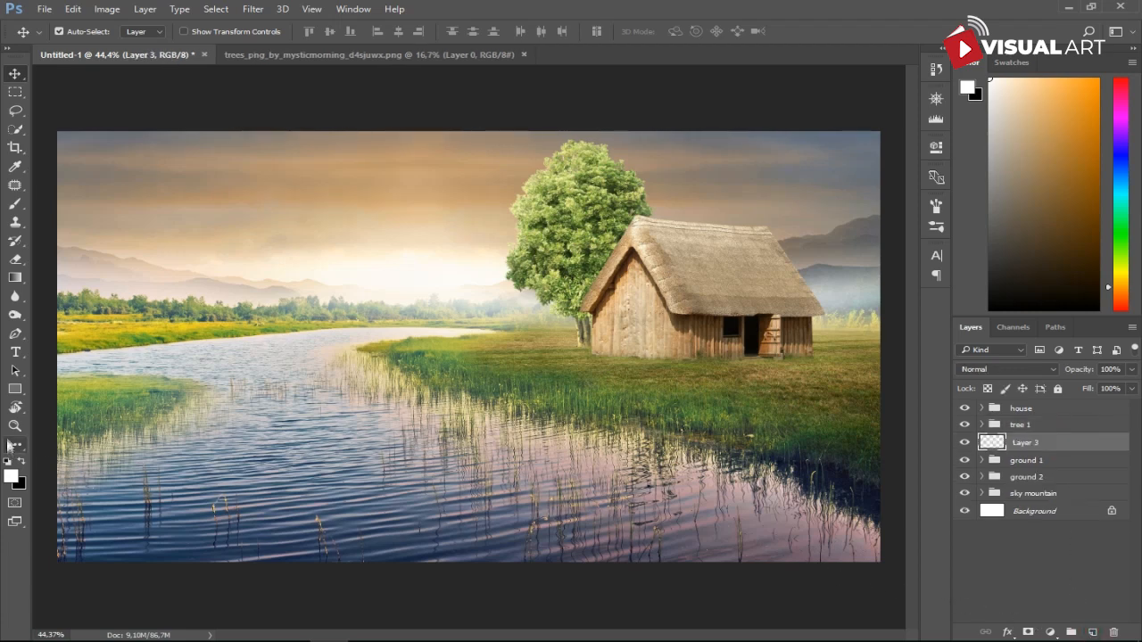
left_click(15, 203)
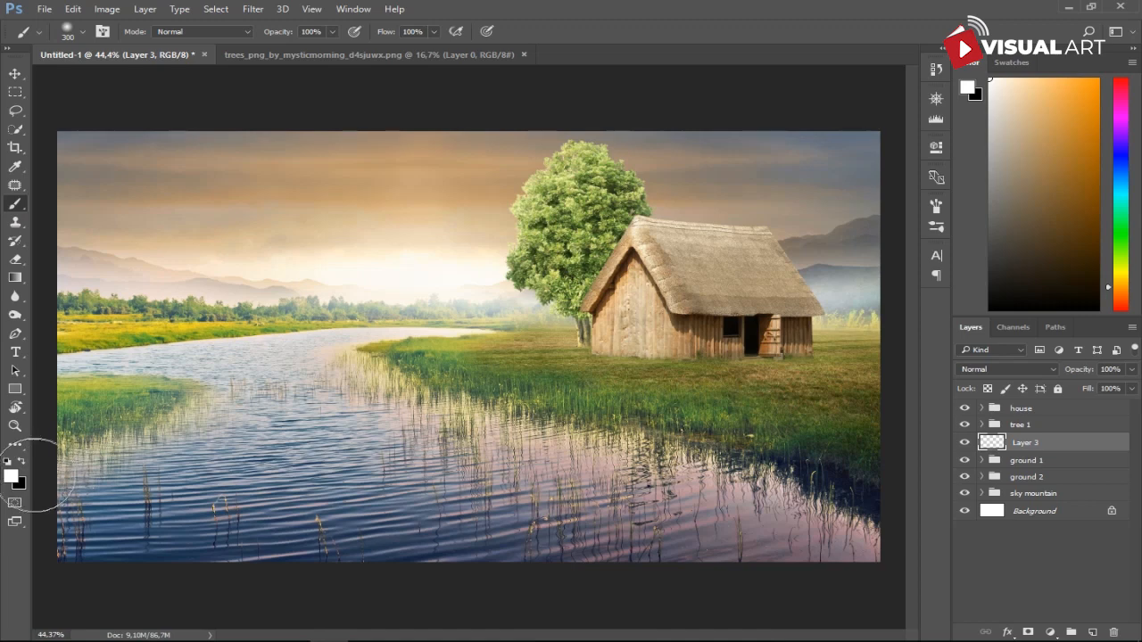
left_click(11, 475)
left_click_drag(715, 253, 778, 225)
left_click(1040, 226)
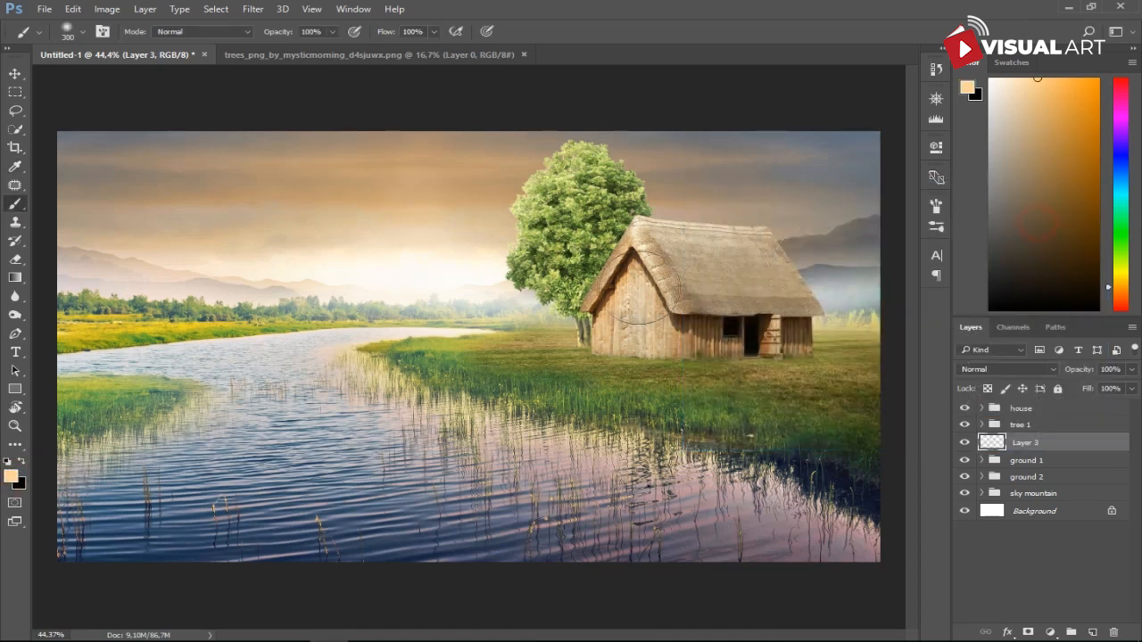
Choose a 3000 px cloud-textured brush, reduce it to 1000 px and stamp orange mist over the river bend
right_click(404, 328)
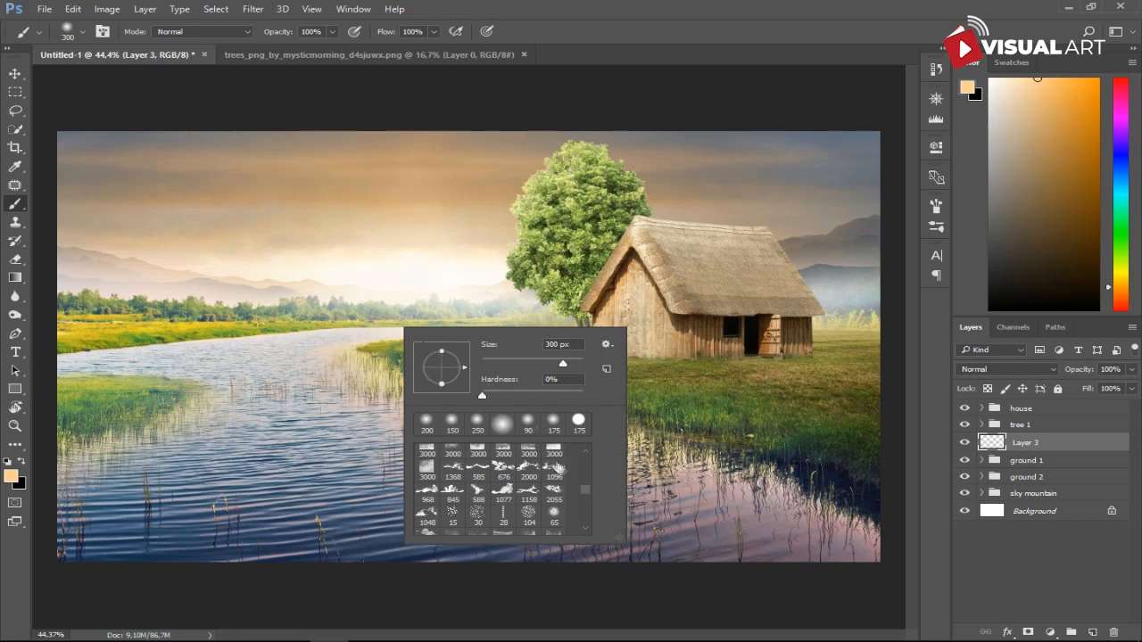
scroll(583, 485, "up", 4)
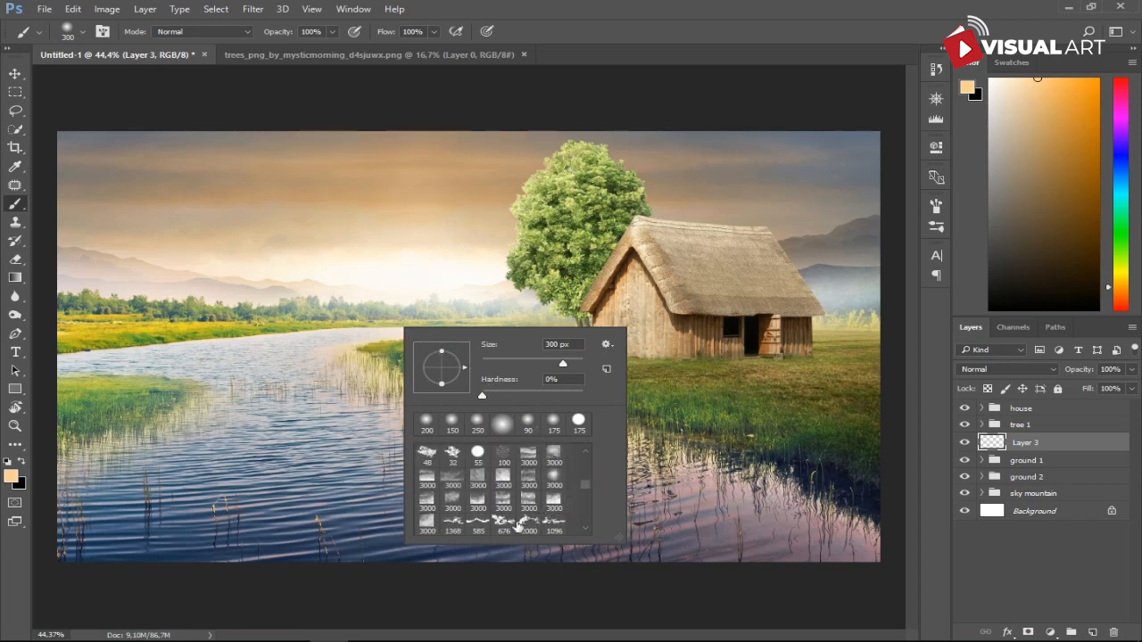
left_click(453, 505)
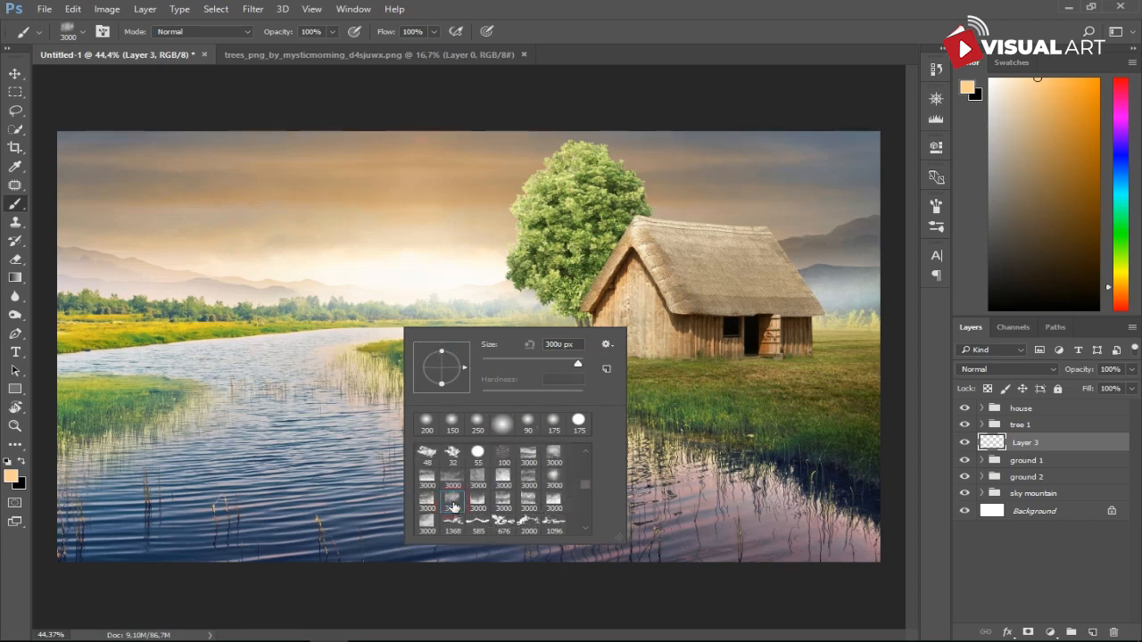
left_click(632, 6)
key("bracketleft")
key("bracketleft")
key("bracketleft")
key("bracketleft")
key("bracketleft")
key("bracketleft")
key("bracketleft")
key("bracketleft")
key("bracketleft")
key("bracketleft")
key("bracketleft")
key("bracketleft")
key("bracketleft")
key("bracketleft")
key("bracketleft")
left_click(368, 629)
left_click(368, 629)
key("bracketleft")
key("bracketleft")
key("bracketleft")
key("bracketleft")
key("bracketleft")
left_click(441, 382)
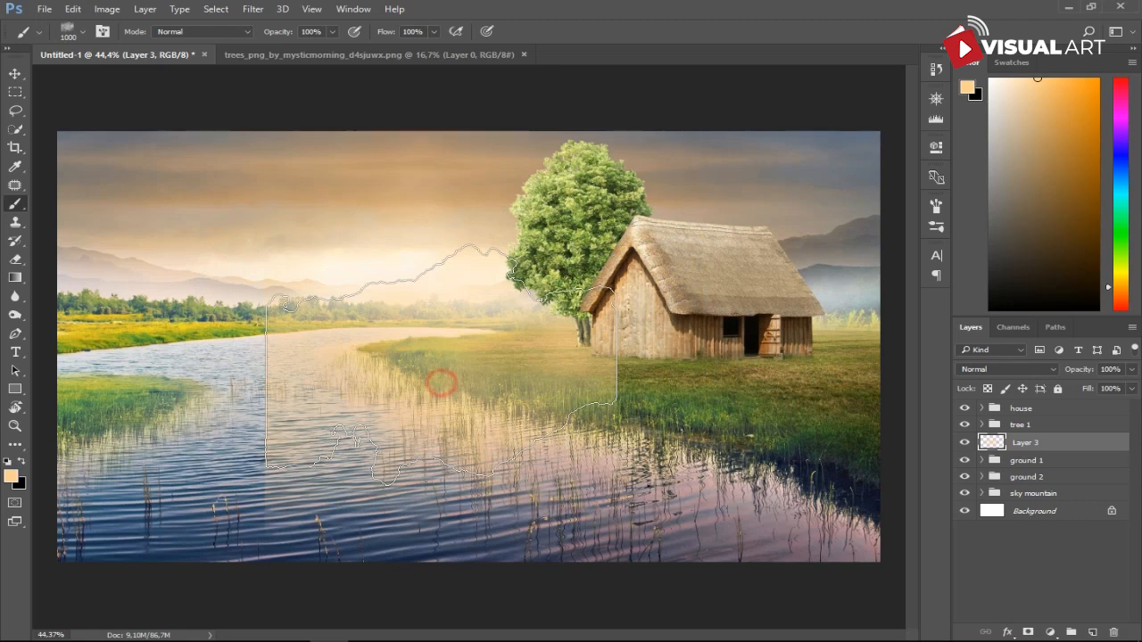
Stretch the mist layer horizontally across the full canvas width and shift it slightly upward
key("ctrl+t")
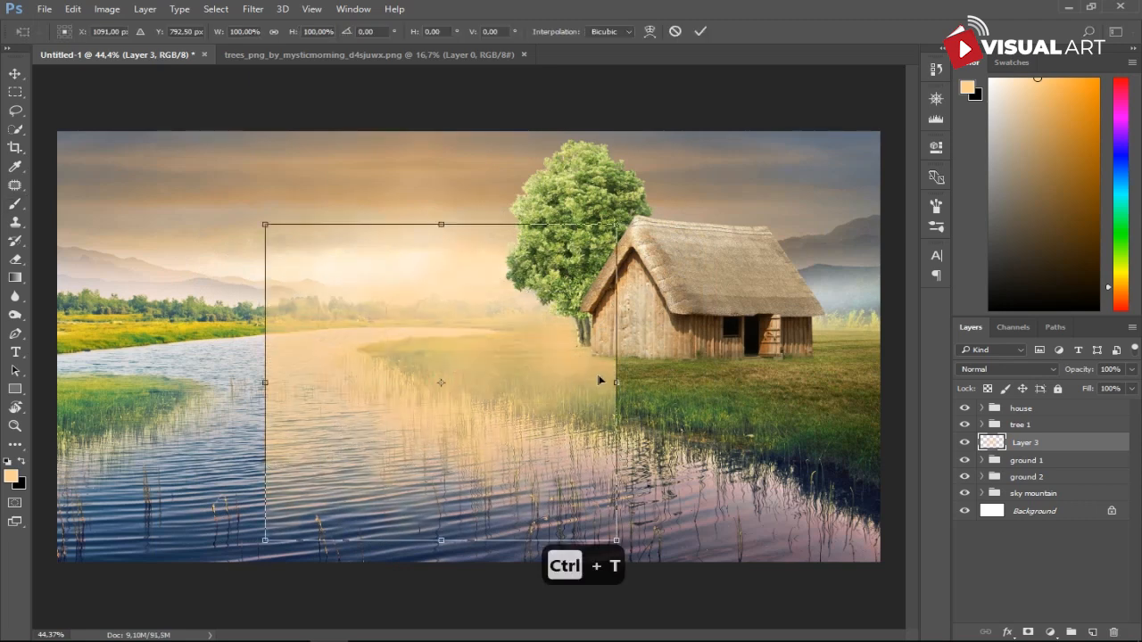
left_click_drag(614, 382, 890, 384)
left_click_drag(775, 396, 777, 371)
key("Return")
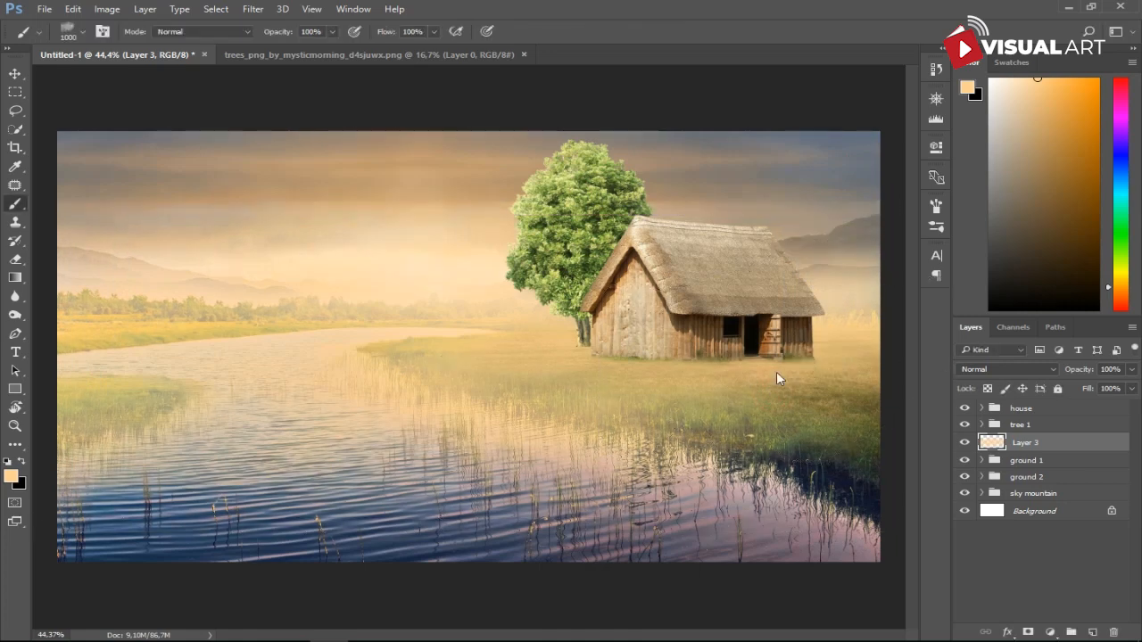
Switch to a soft round brush enlarged to 800 px and undo the trial stroke over the lower-left water
right_click(603, 302)
left_click(651, 394)
left_click(800, 6)
key("bracketright")
key("bracketright")
key("bracketright")
key("bracketright")
key("bracketright")
key("bracketright")
key("bracketright")
scroll(611, 475, "down", 2)
left_click_drag(197, 474, 181, 465)
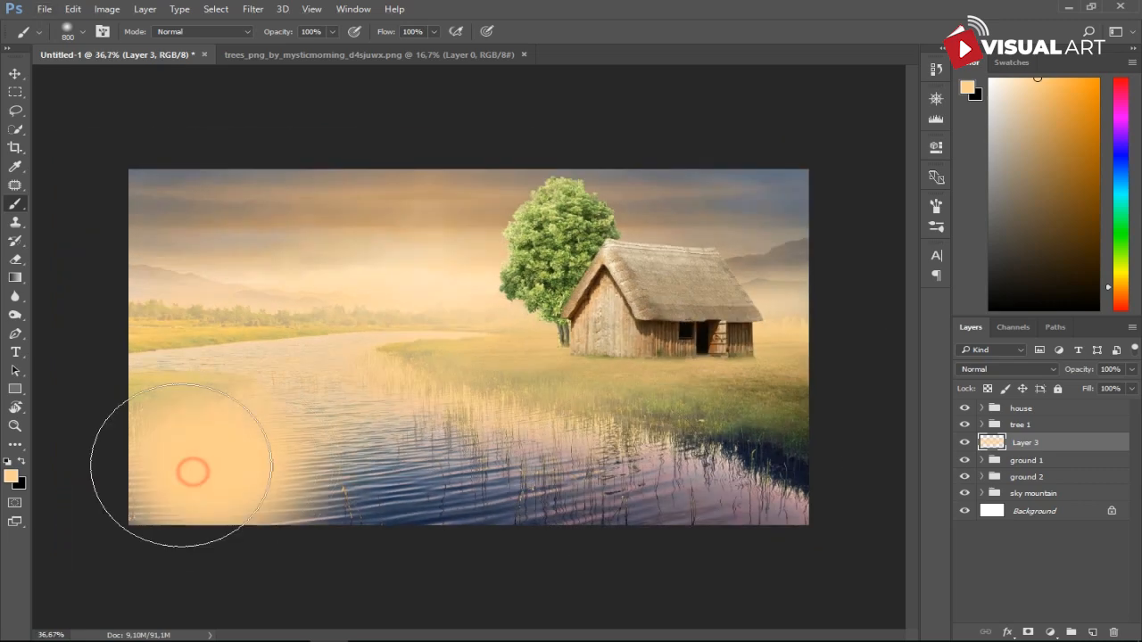
key("ctrl+z")
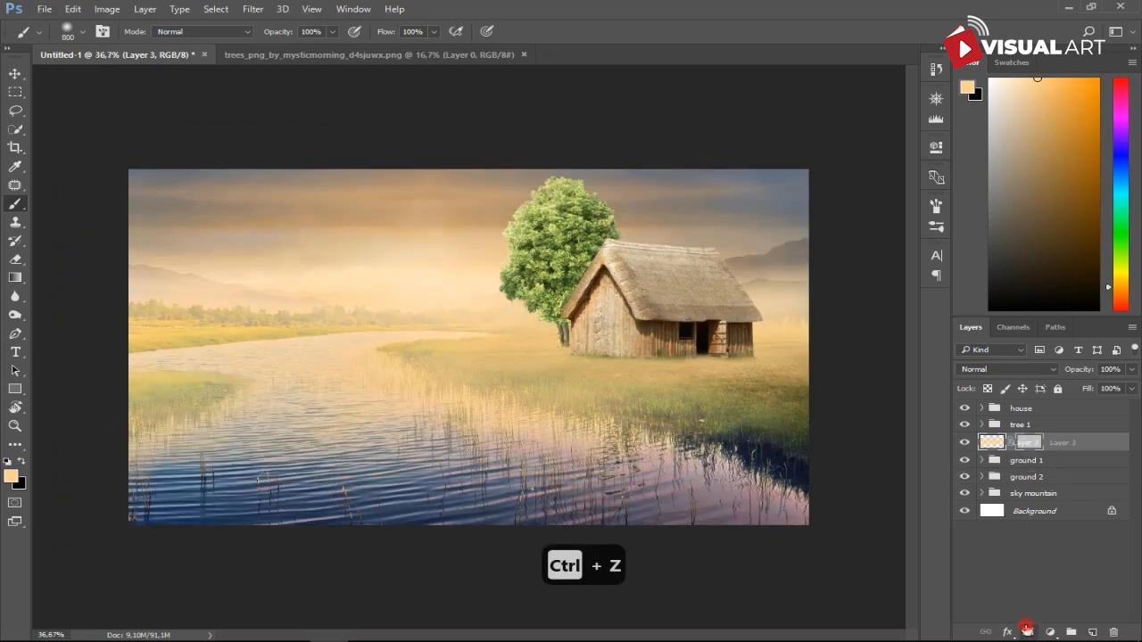
Add a layer mask to the mist layer and paint black over the river and grassy banks to hide the mist there
left_click(1027, 631)
mouse_move(187, 439)
left_mouse_down()
mouse_move(623, 449)
mouse_move(797, 467)
mouse_move(823, 433)
mouse_move(700, 442)
mouse_move(696, 424)
mouse_move(552, 426)
mouse_move(358, 439)
mouse_move(290, 454)
left_mouse_up()
mouse_move(157, 456)
left_mouse_down()
mouse_move(98, 446)
mouse_move(107, 444)
left_mouse_up()
left_click_drag(787, 465, 308, 451)
mouse_move(242, 435)
left_mouse_down()
mouse_move(189, 435)
mouse_move(110, 458)
left_mouse_up()
left_click_drag(170, 400, 167, 434)
left_click(165, 433)
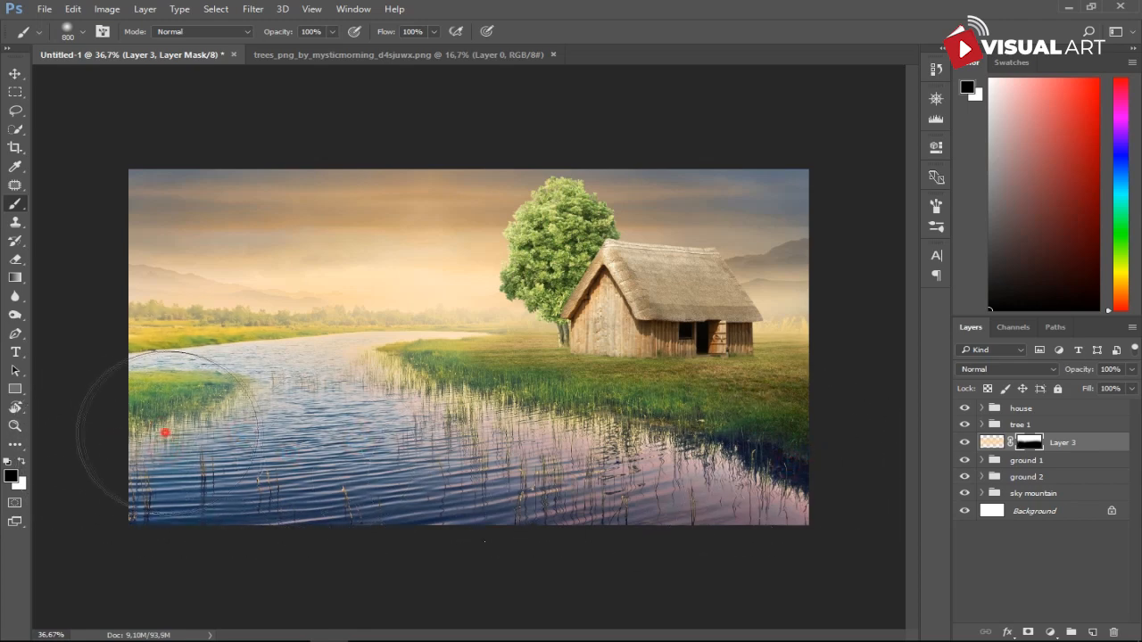
Rename the masked mist layer "light" and return to the Move tool
double_click(1065, 443)
type("light")
key("Return")
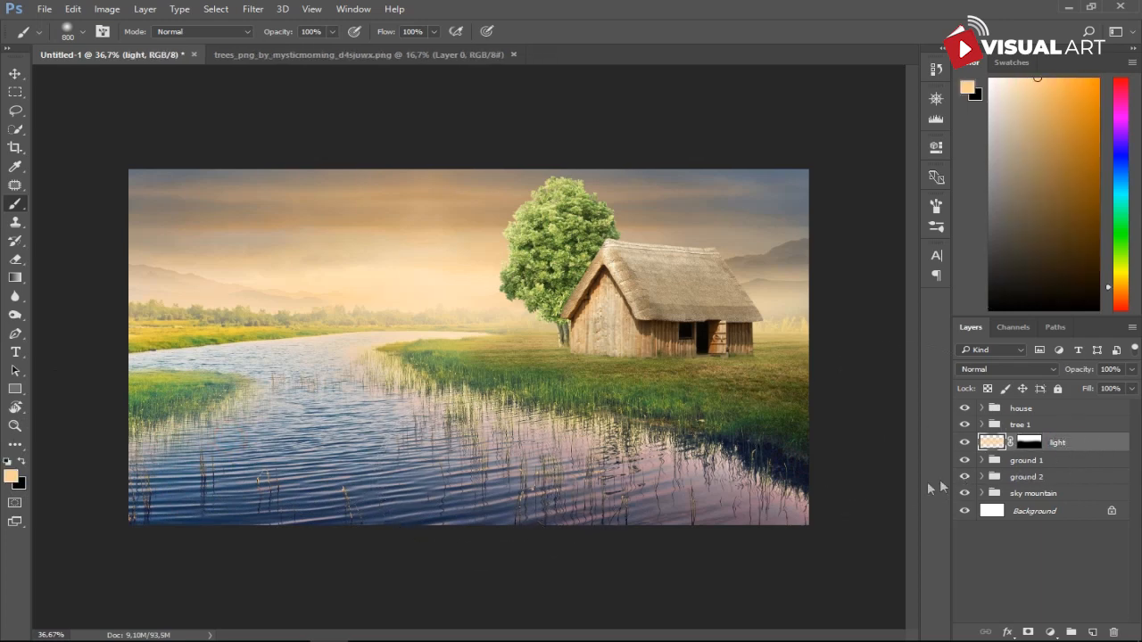
left_click(15, 73)
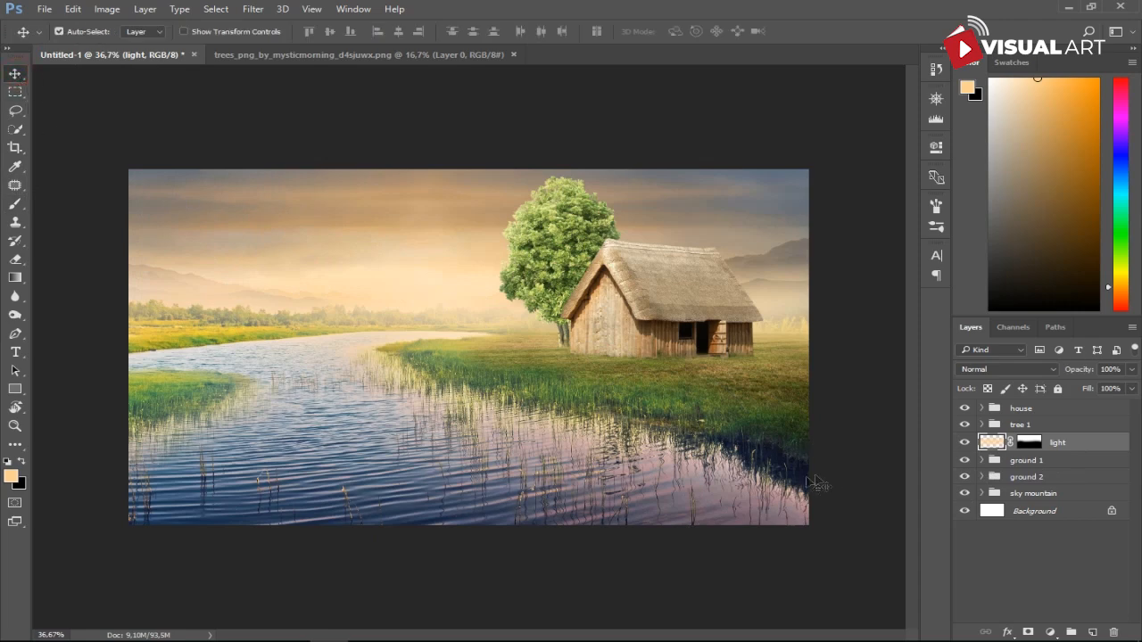
Place the cut-out moa_museum_469_boat image from the VILLAGE folder, scaling it down to float in the river's foreground
left_click(173, 629)
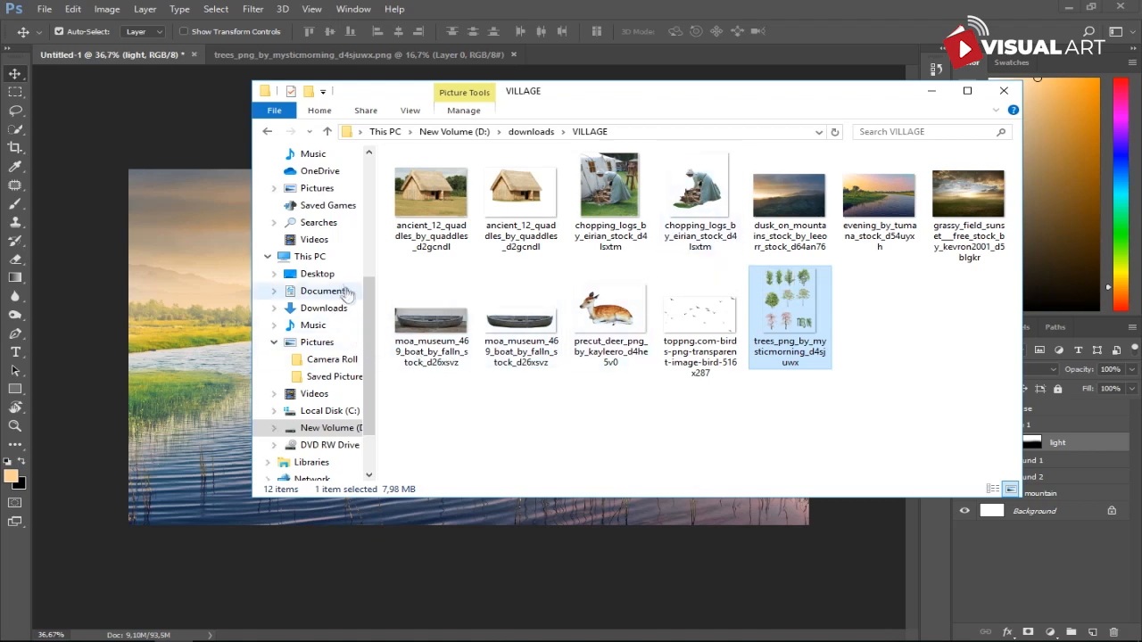
left_click_drag(522, 318, 225, 357)
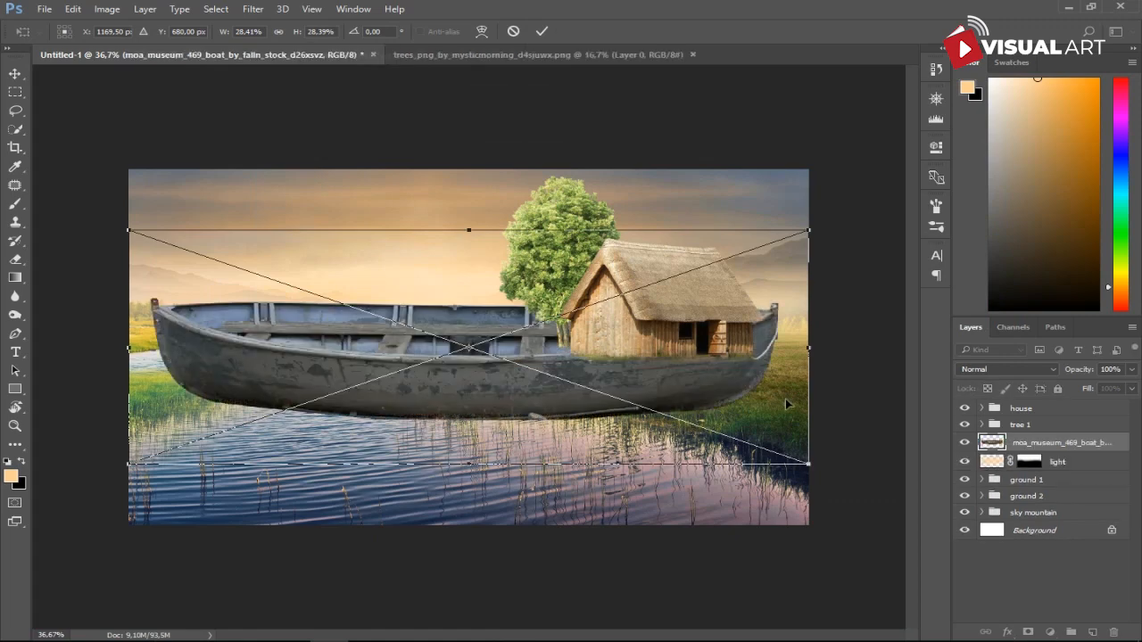
left_click_drag(810, 231, 619, 311)
left_click_drag(542, 348, 518, 441)
left_click_drag(595, 494, 530, 476)
key("Return")
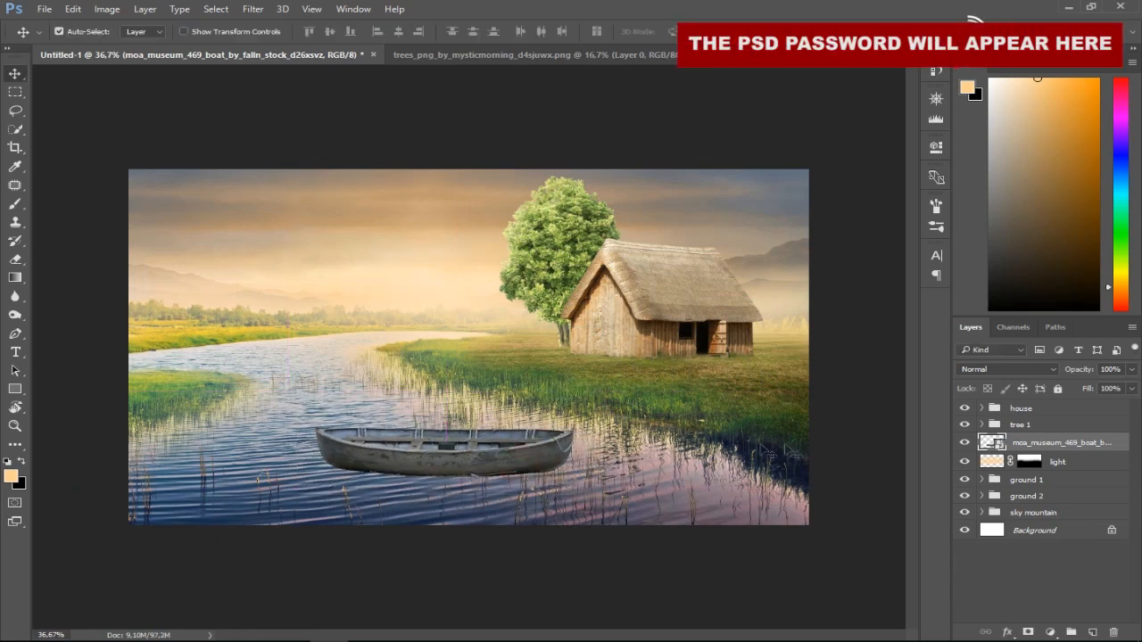
Add a Color Balance adjustment clipped to the boat, with midtones at Cyan–Red +17 and Yellow–Blue -26
left_click(1052, 631)
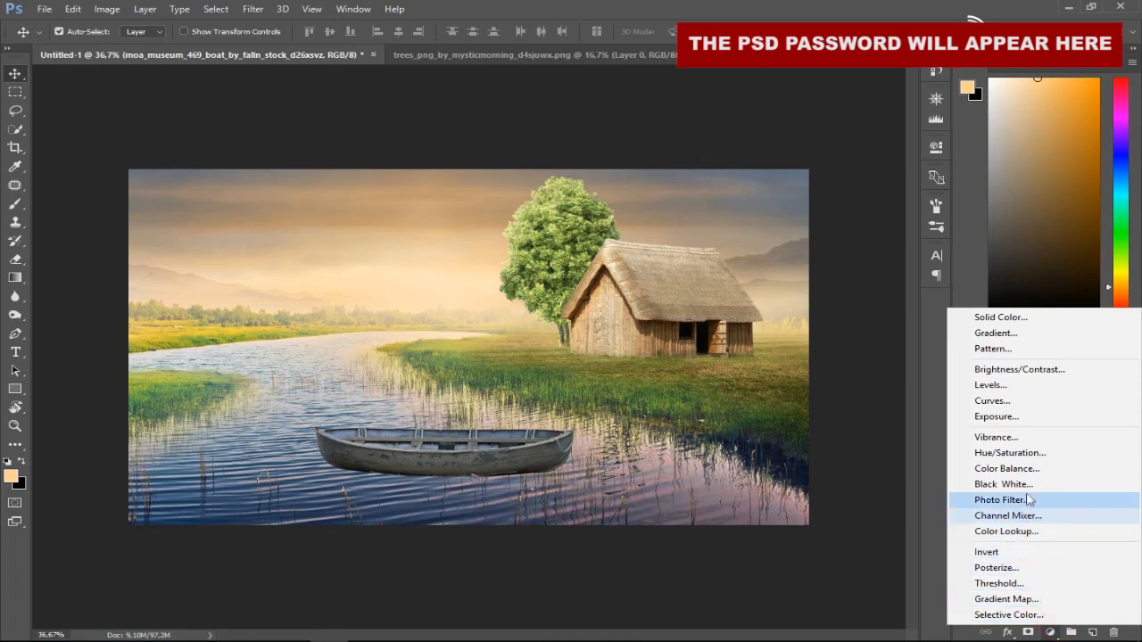
left_click(1026, 469)
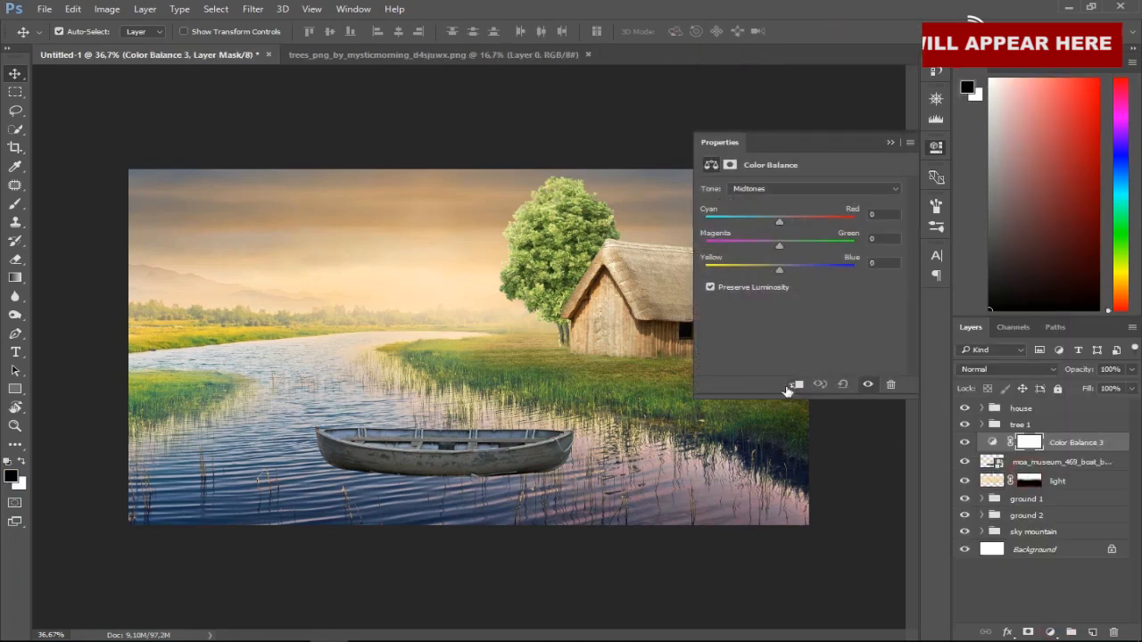
left_click(795, 383)
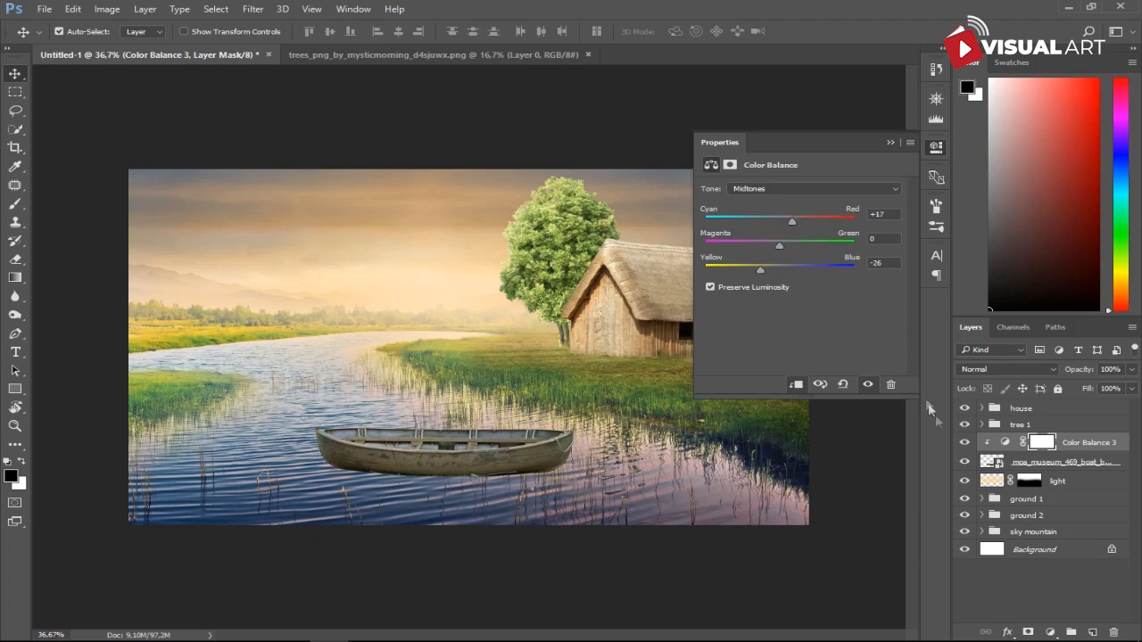
Add a Brightness/Contrast adjustment clipped to the boat, with Brightness -27 and Contrast 57
left_click(1049, 631)
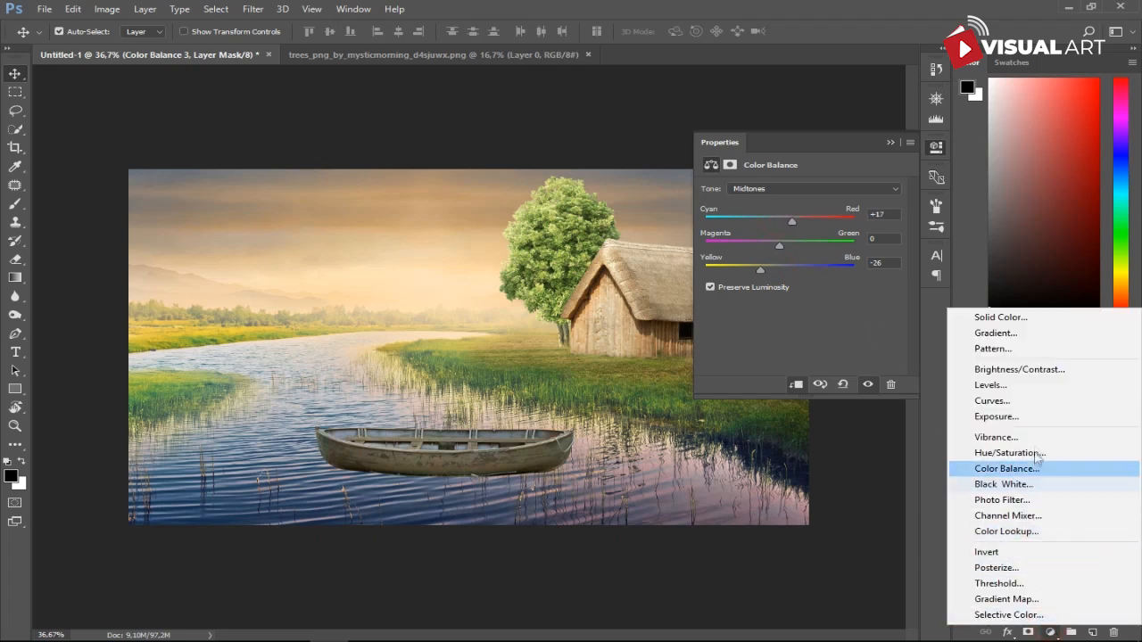
left_click(1019, 370)
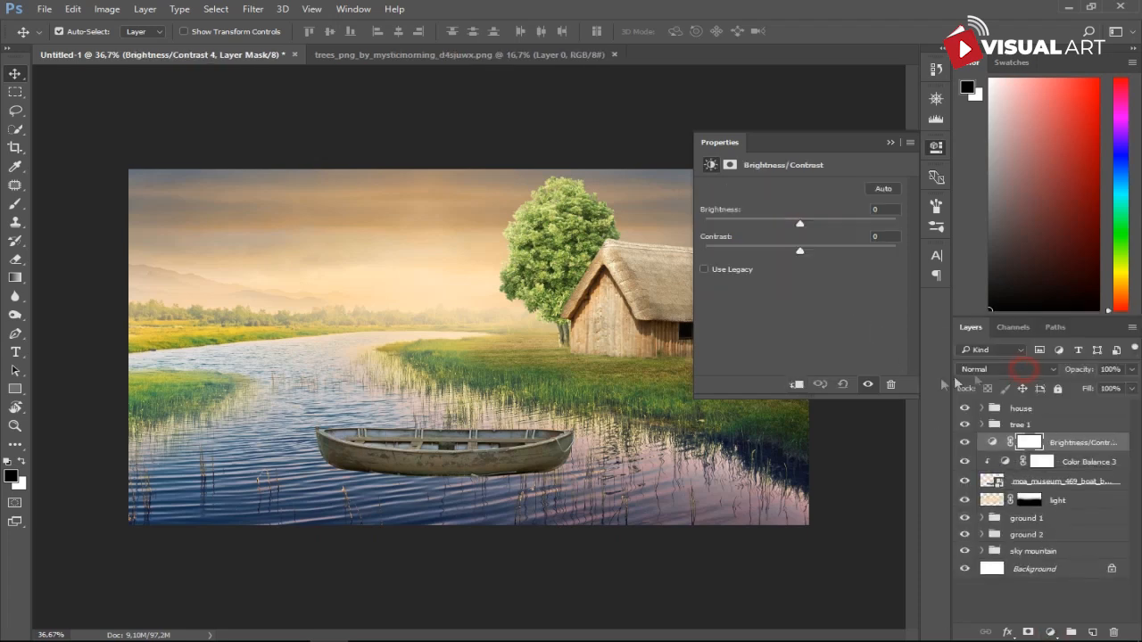
left_click(798, 384)
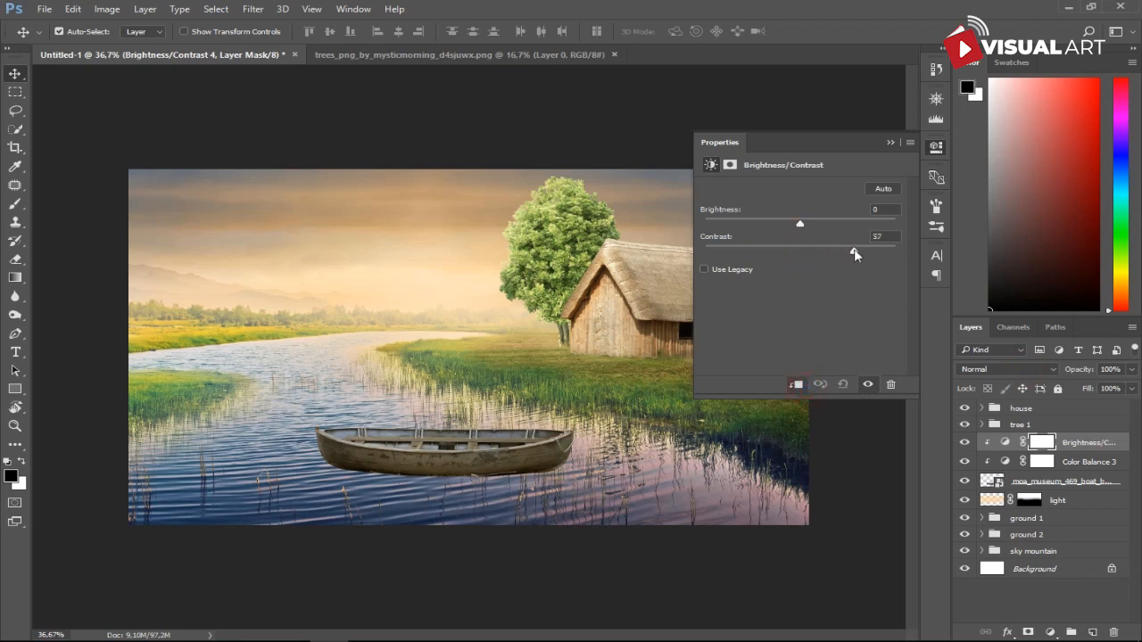
left_click_drag(797, 225, 790, 227)
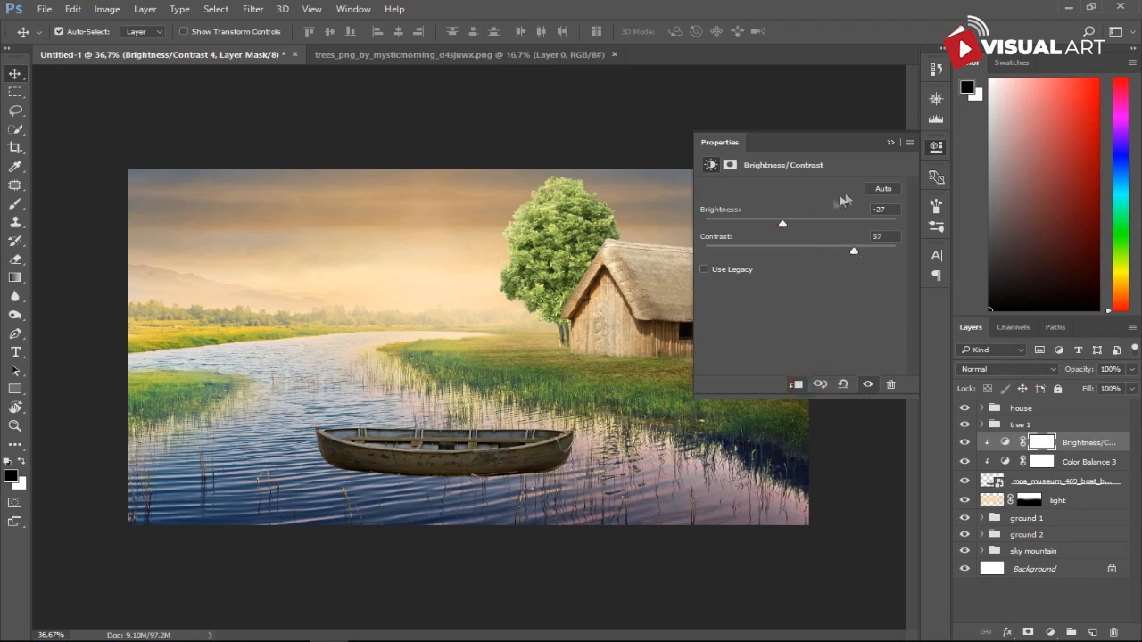
left_click(889, 144)
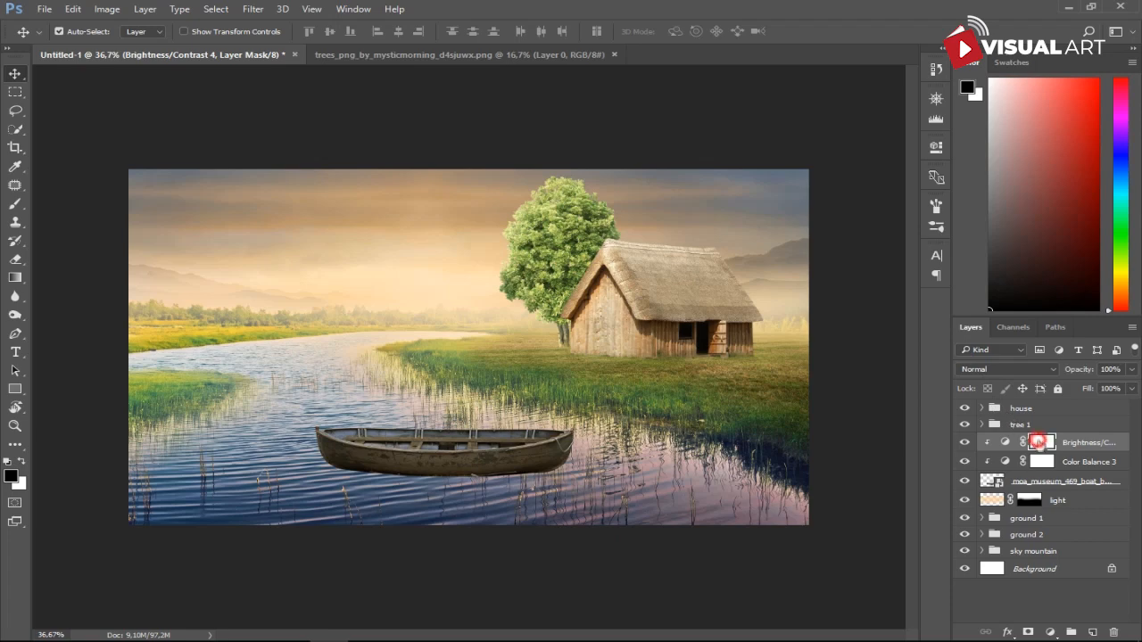
Paint black on the Brightness/Contrast mask along the boat's upper rim and interior to lift the darkening there
left_click(15, 204)
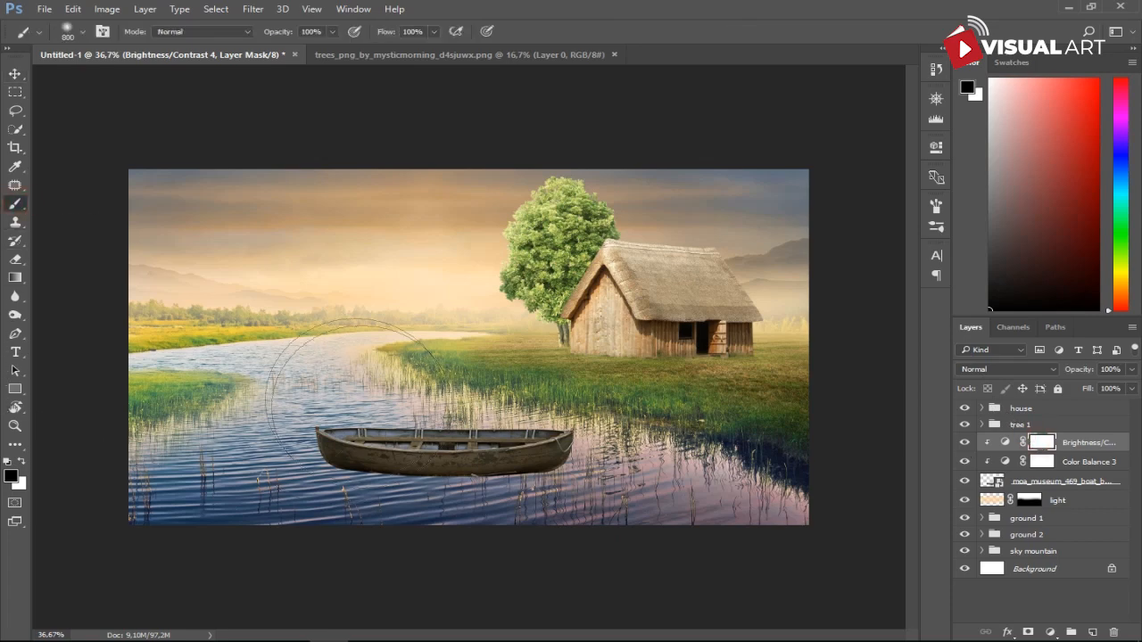
key("bracketleft")
left_click_drag(339, 416, 412, 411)
left_click_drag(340, 406, 485, 409)
left_click_drag(391, 410, 331, 414)
left_click_drag(339, 413, 554, 407)
left_click_drag(474, 408, 297, 414)
left_click_drag(320, 415, 330, 416)
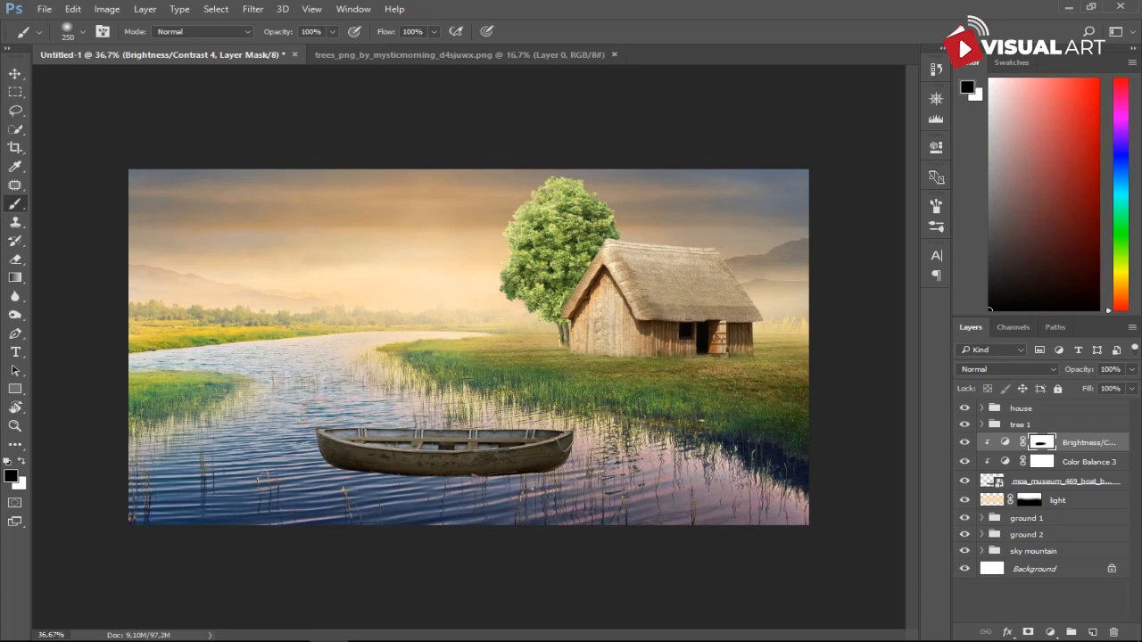
Rasterize the boat layer and brighten the boat's upper rim with the Dodge tool on Midtones at 100% exposure
left_click_drag(15, 315, 55, 312)
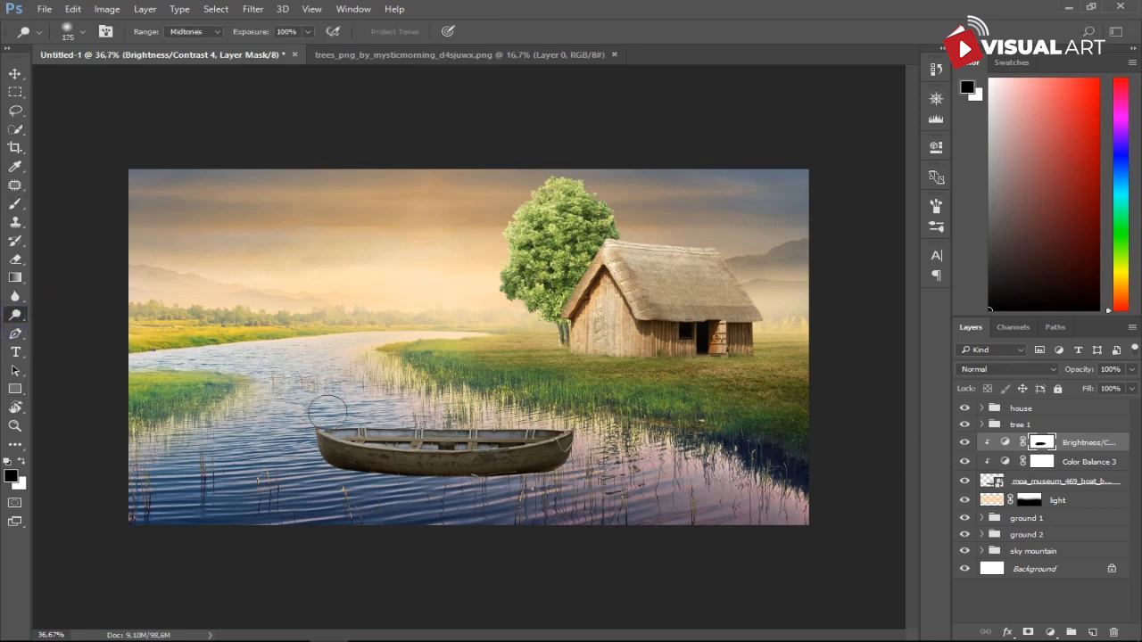
left_click(1017, 482)
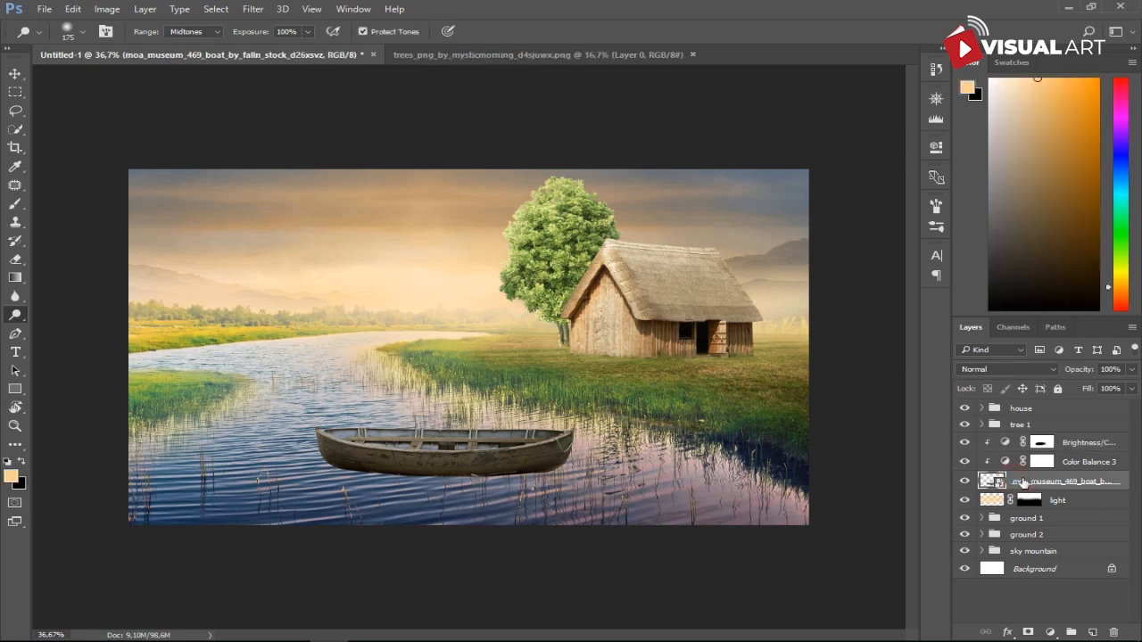
right_click(1017, 481)
left_click(748, 353)
left_click_drag(327, 420, 438, 419)
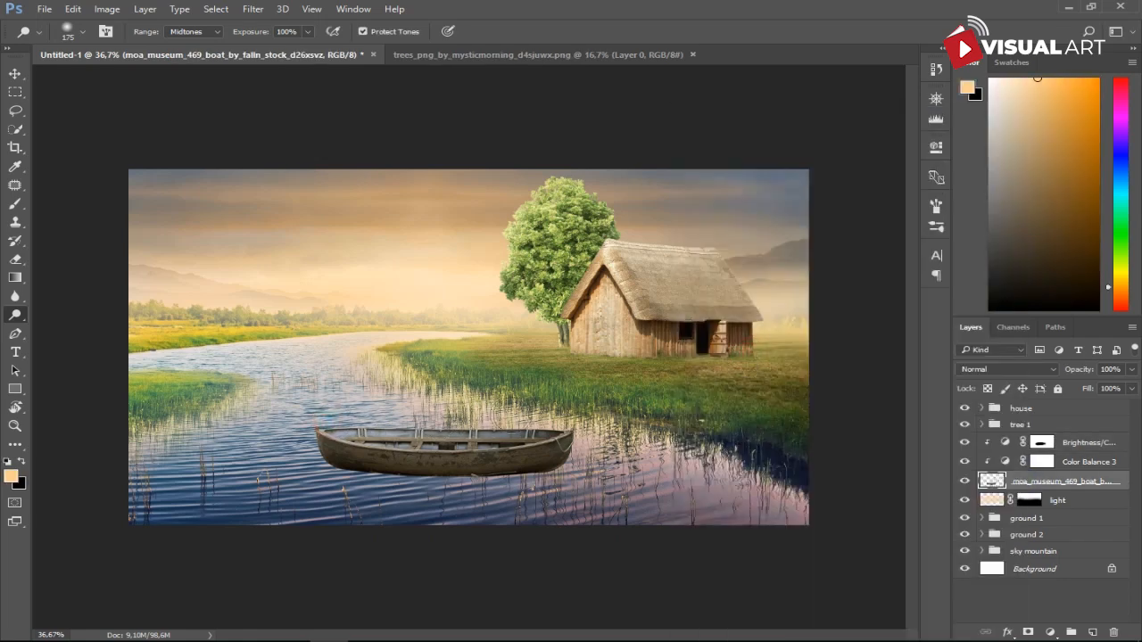
mouse_move(318, 423)
left_mouse_down()
mouse_move(352, 403)
mouse_move(483, 416)
left_mouse_up()
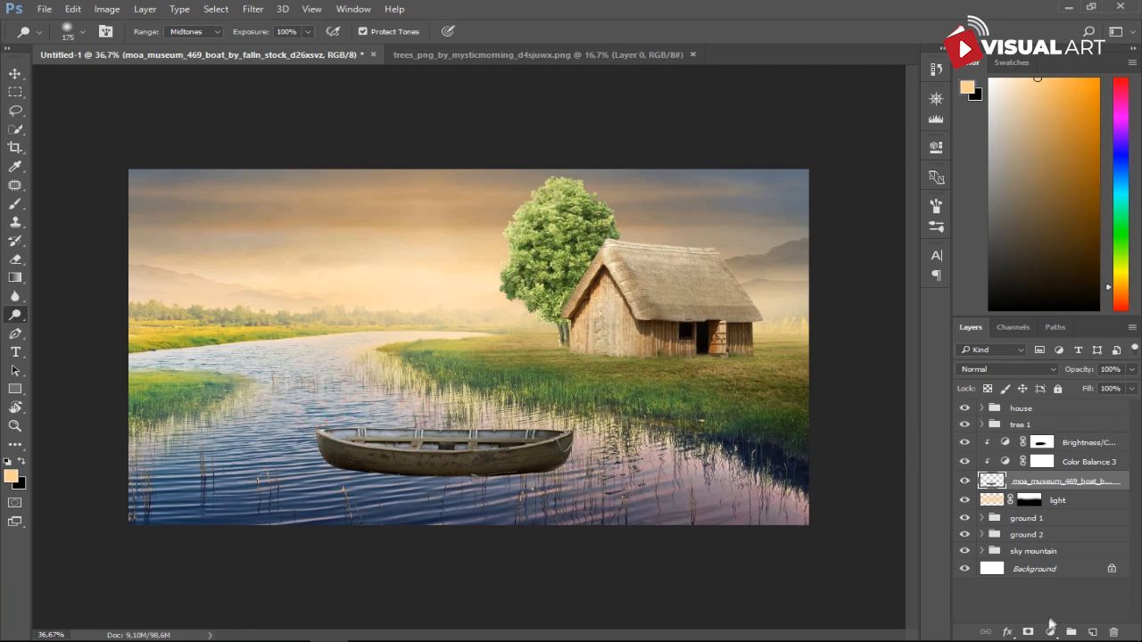
Add a layer mask to the boat and paint black with a soft 150 px brush along the hull's underside to blend it into the water
left_click(1028, 632)
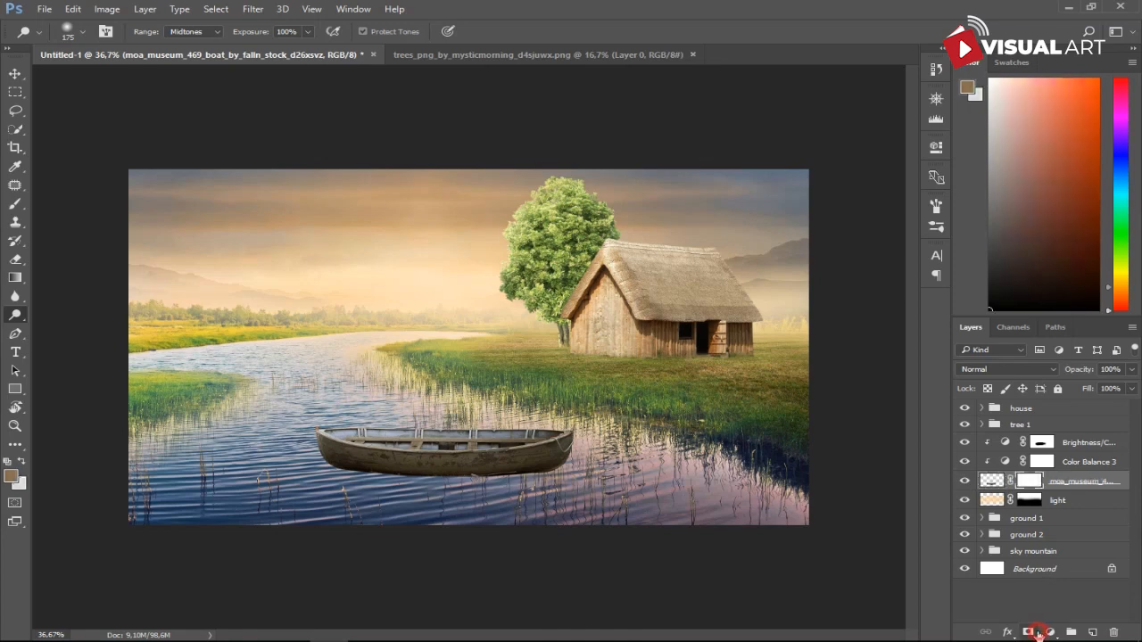
left_click(15, 206)
scroll(326, 496, "up", 3)
key("bracketleft")
key("bracketleft")
key("bracketleft")
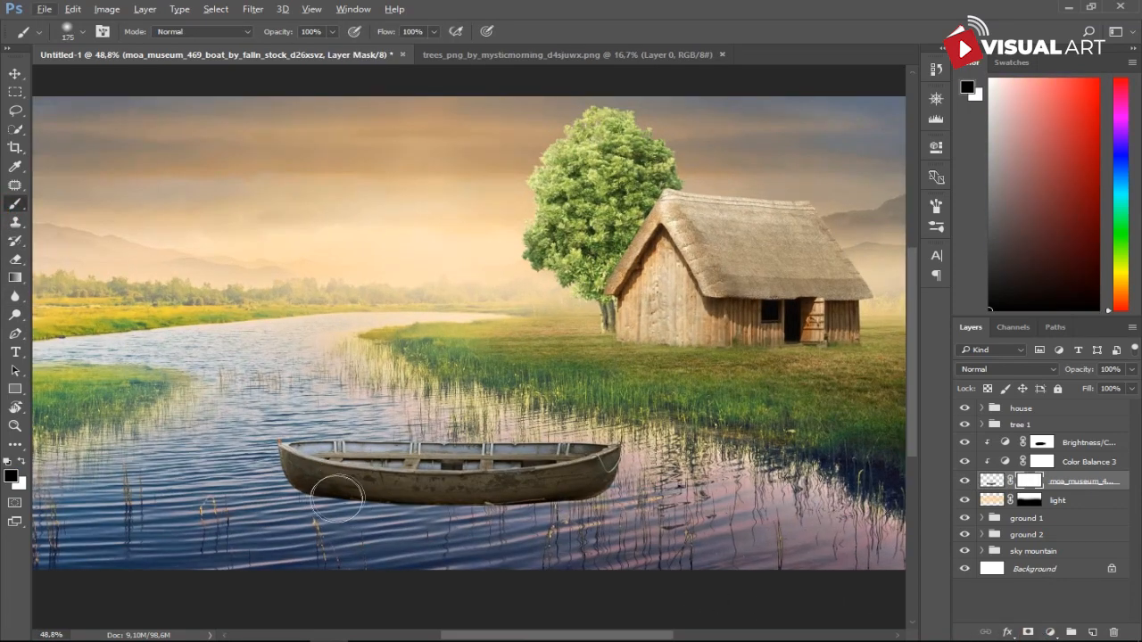
mouse_move(296, 509)
left_mouse_down()
mouse_move(332, 510)
mouse_move(322, 520)
left_mouse_up()
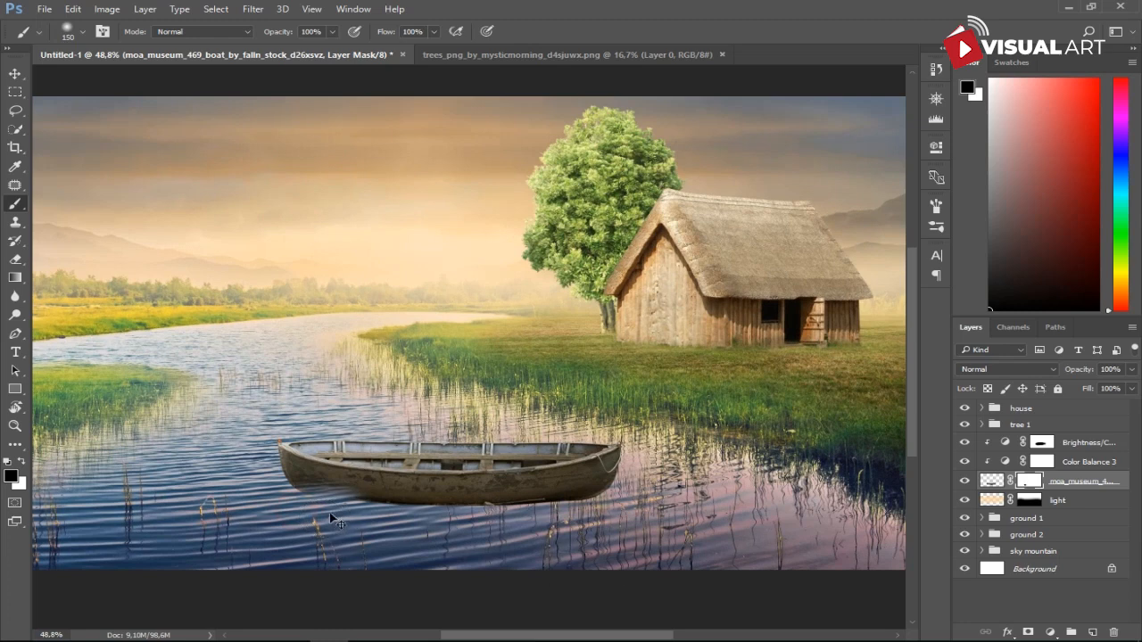
key("ctrl+z")
right_click(343, 495)
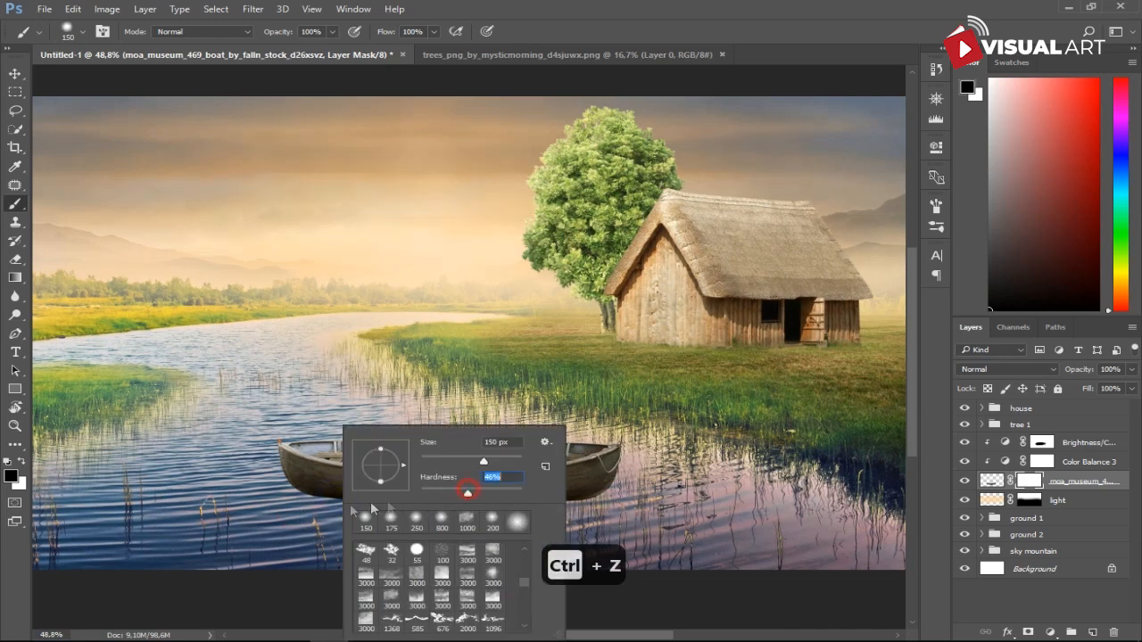
left_click(199, 484)
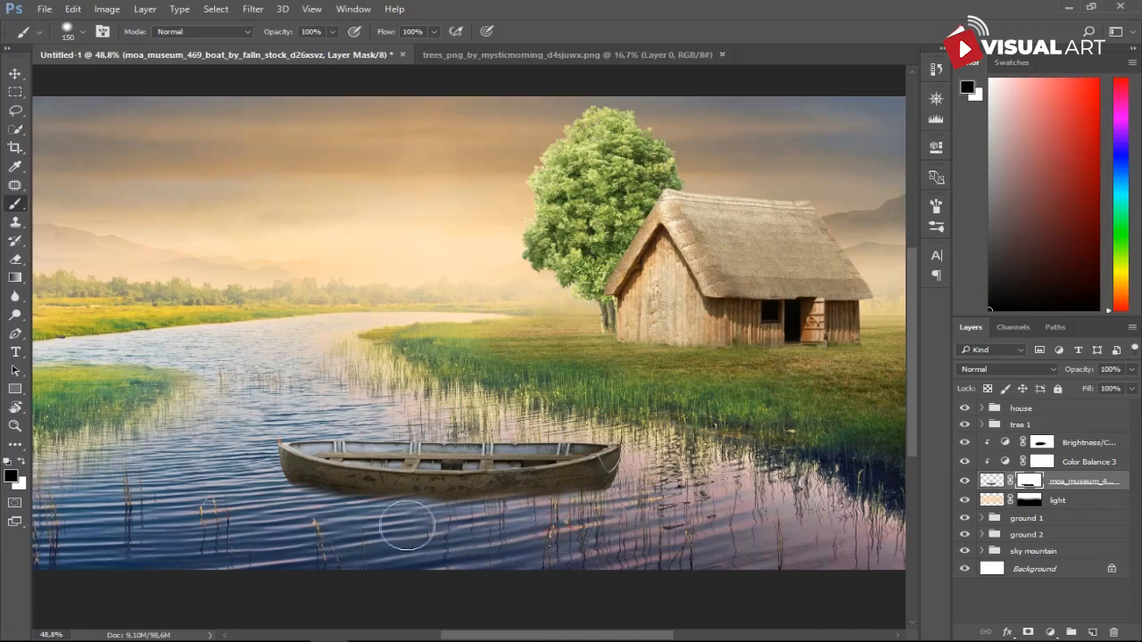
left_click_drag(342, 523, 395, 531)
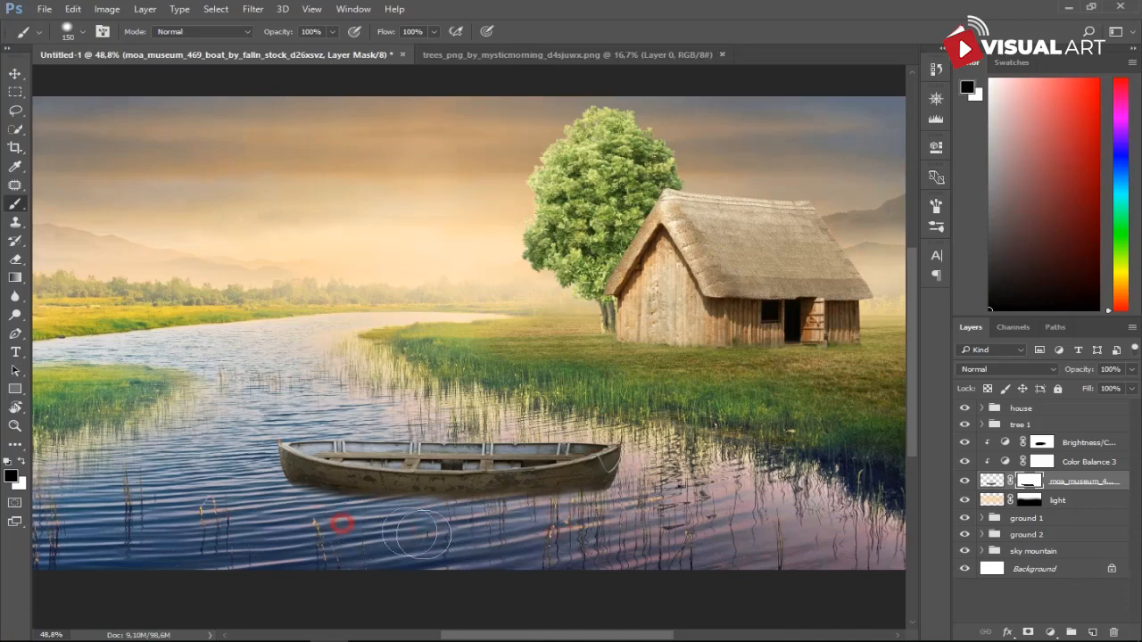
scroll(554, 518, "down", 1)
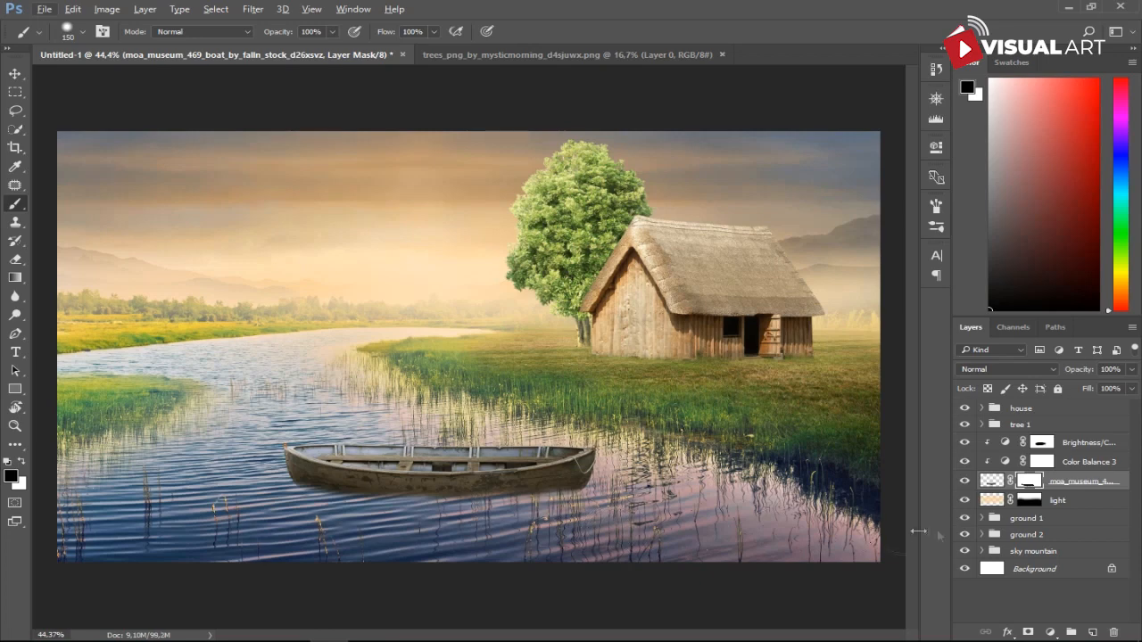
Group the boat layer with its Brightness/Contrast and Color Balance adjustments and name the group "boat"
left_click(1096, 443)
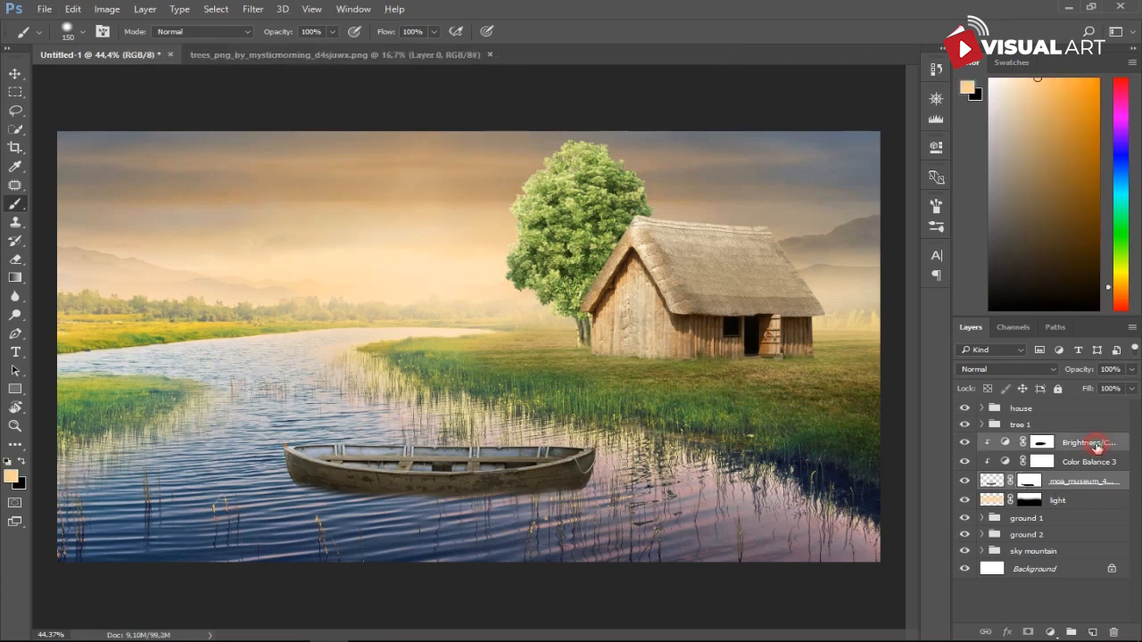
left_click(1097, 460, "ctrl")
key("ctrl+g")
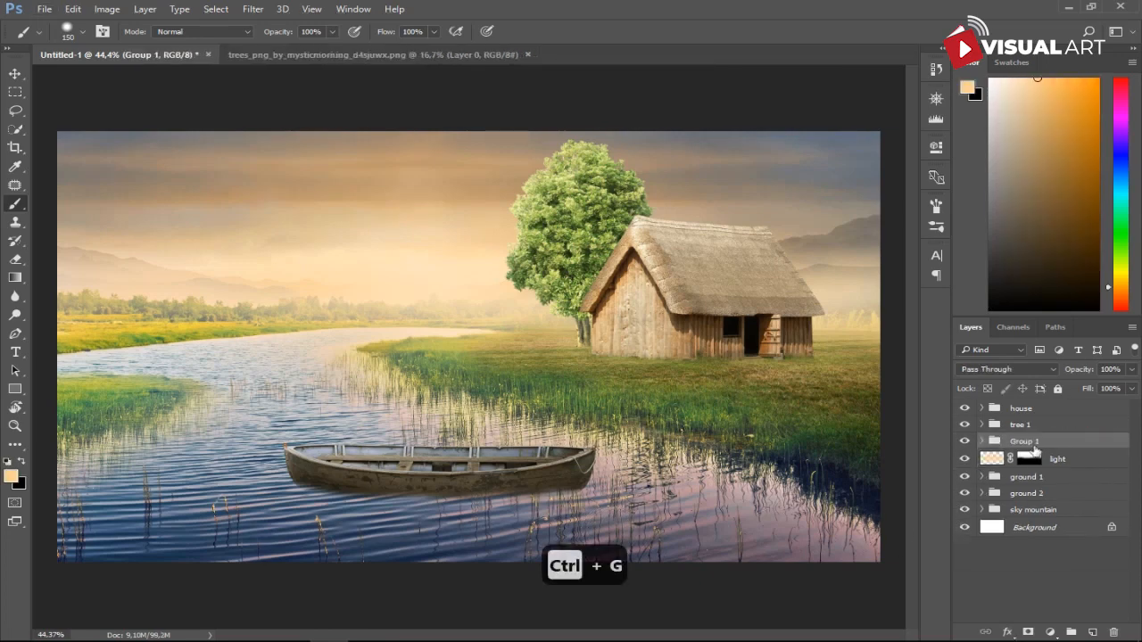
type("boat")
key("Return")
Duplicate the boat group, naming the upper copy "boat" and the lower group "shadow boat"
key("ctrl+j")
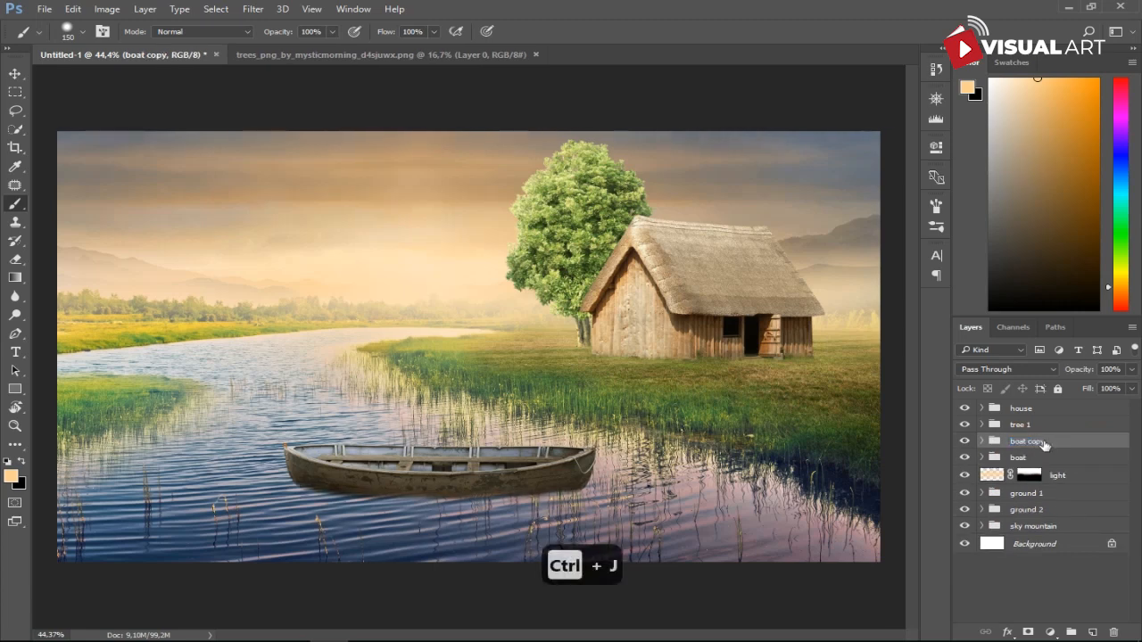
left_click(1048, 459)
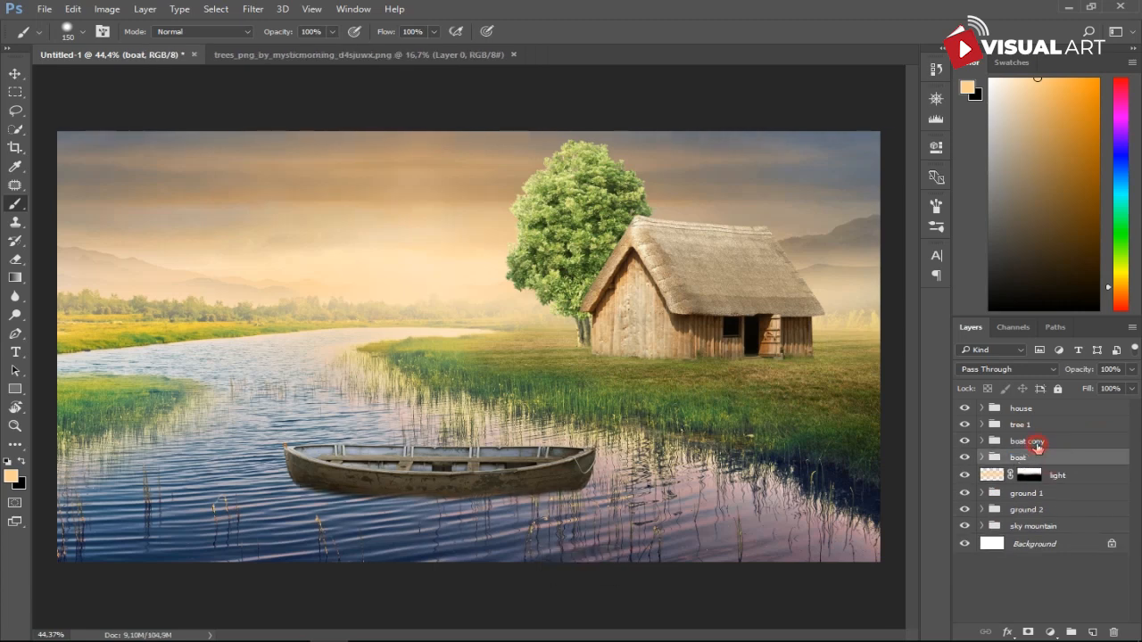
double_click(1037, 443)
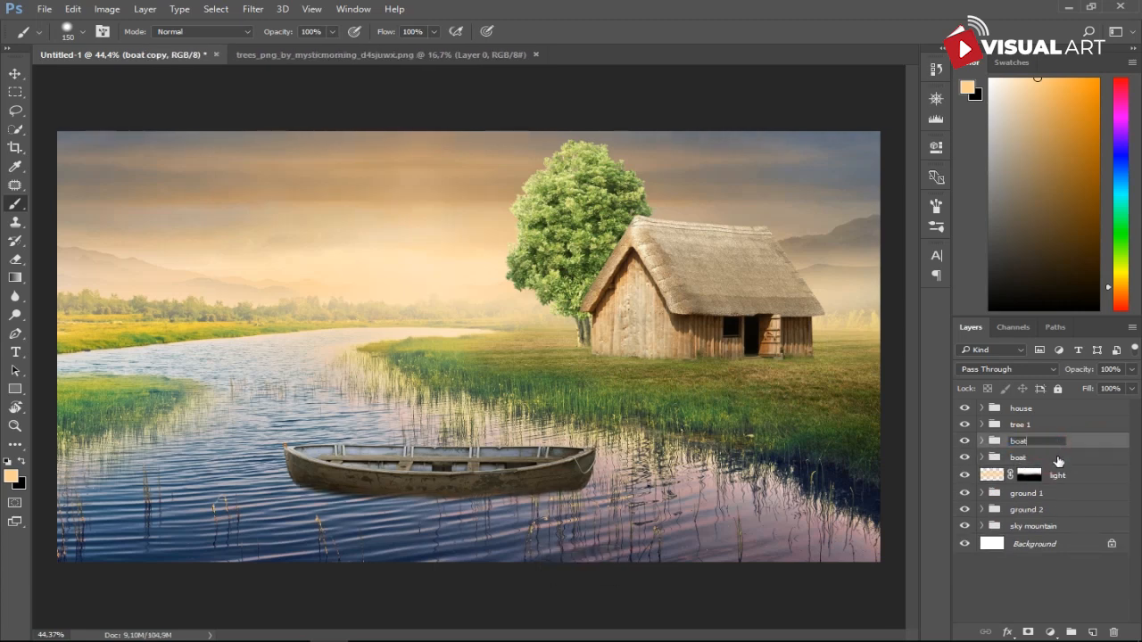
left_click(1058, 459)
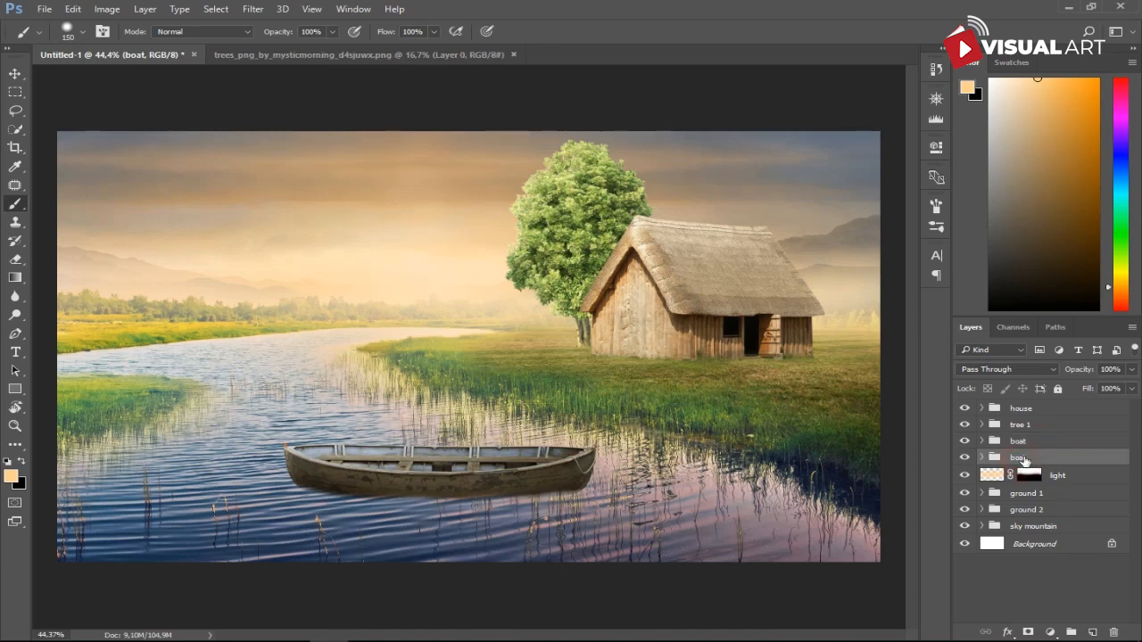
type("shadow boat")
key("Return")
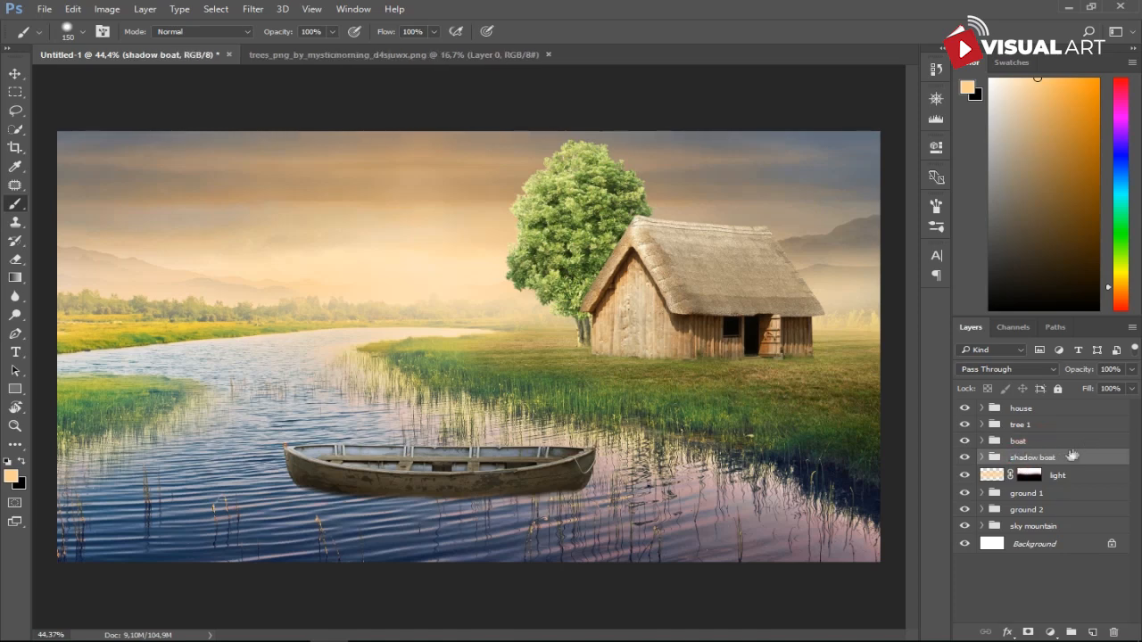
Flip the shadow boat group vertically, place it directly beneath the boat as a reflection, and expand the group
key("ctrl+t")
right_click(514, 482)
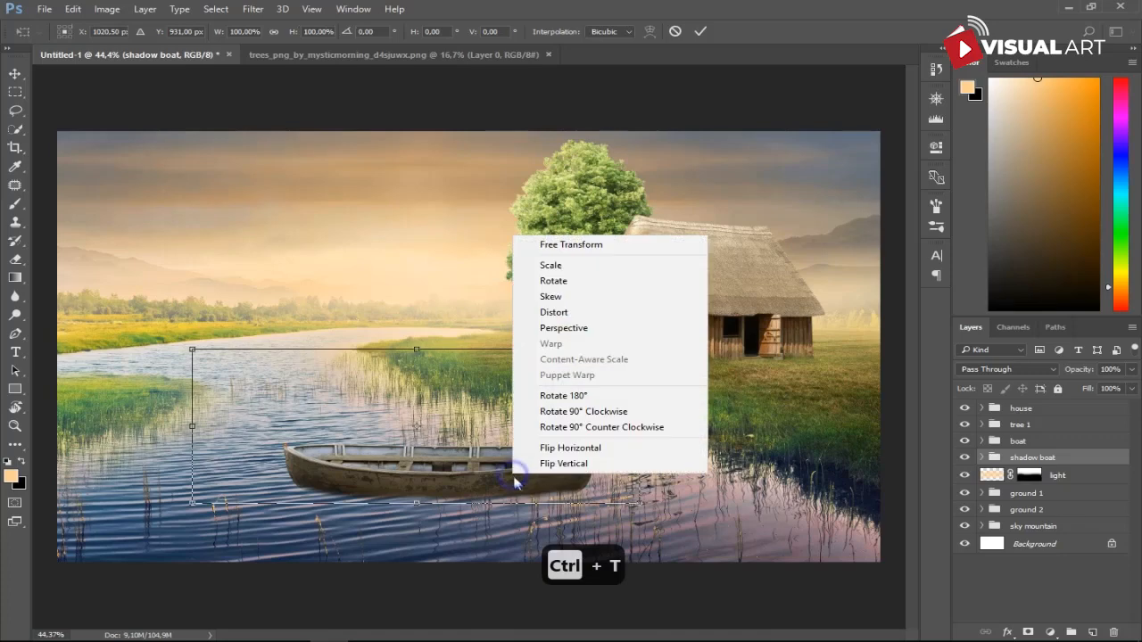
left_click(558, 464)
left_click_drag(483, 386, 483, 511)
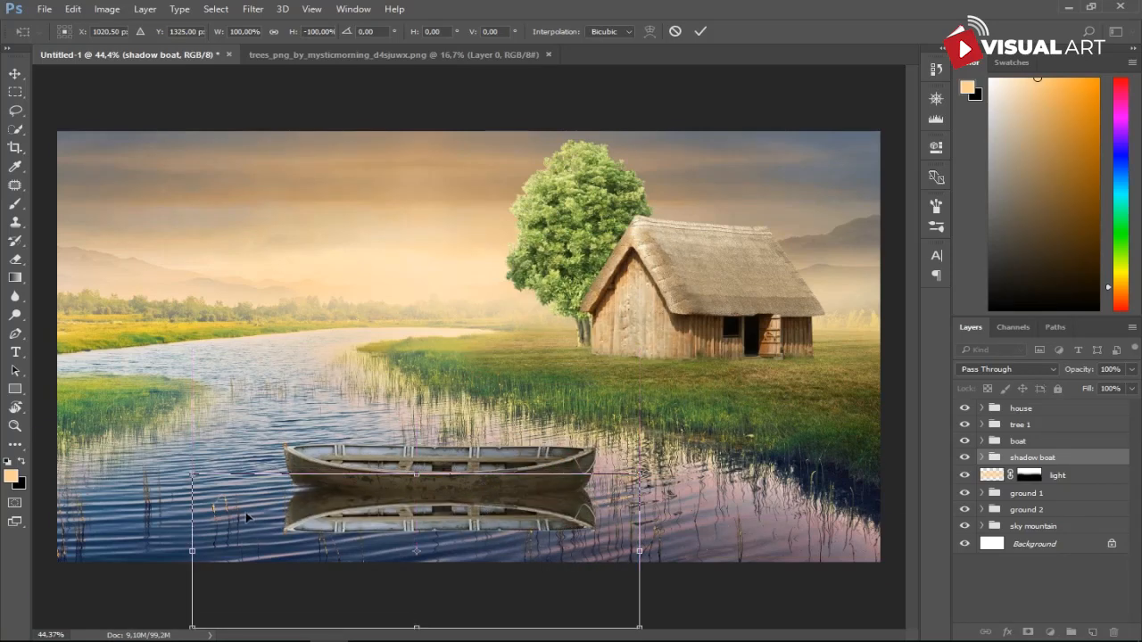
key("Return")
key("b")
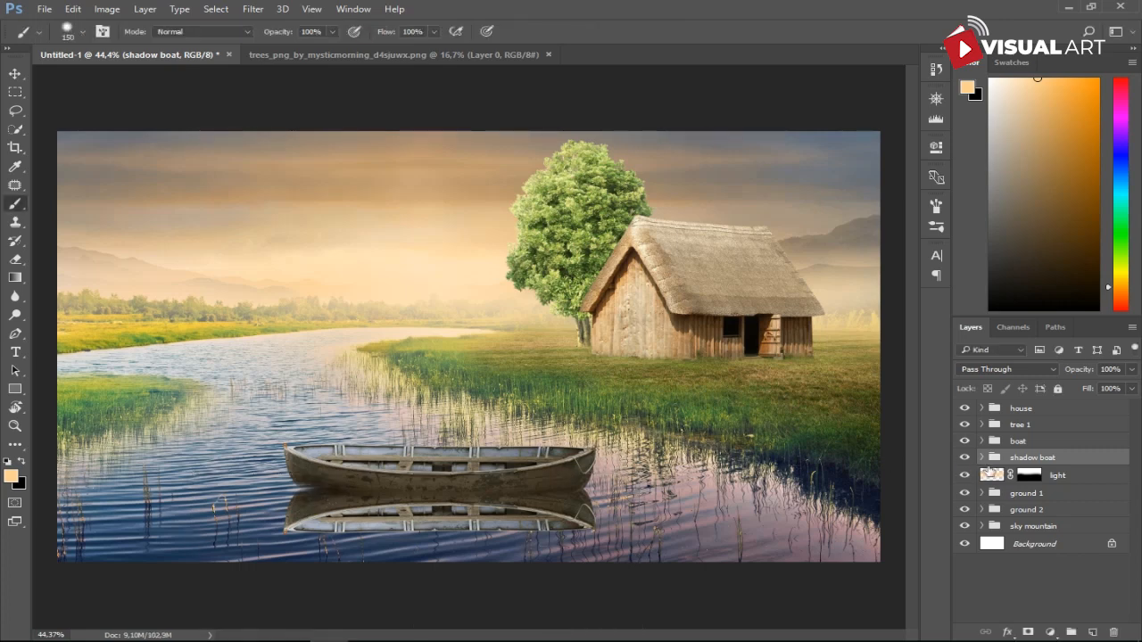
left_click(981, 458)
left_click(1011, 514)
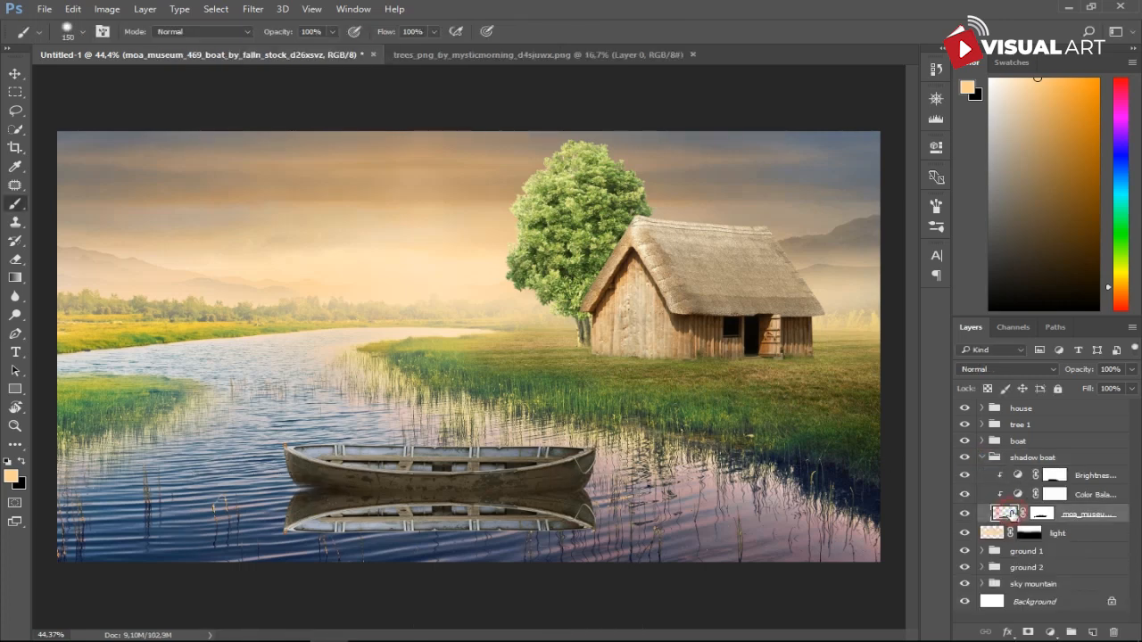
left_click(982, 459)
key("ctrl+t")
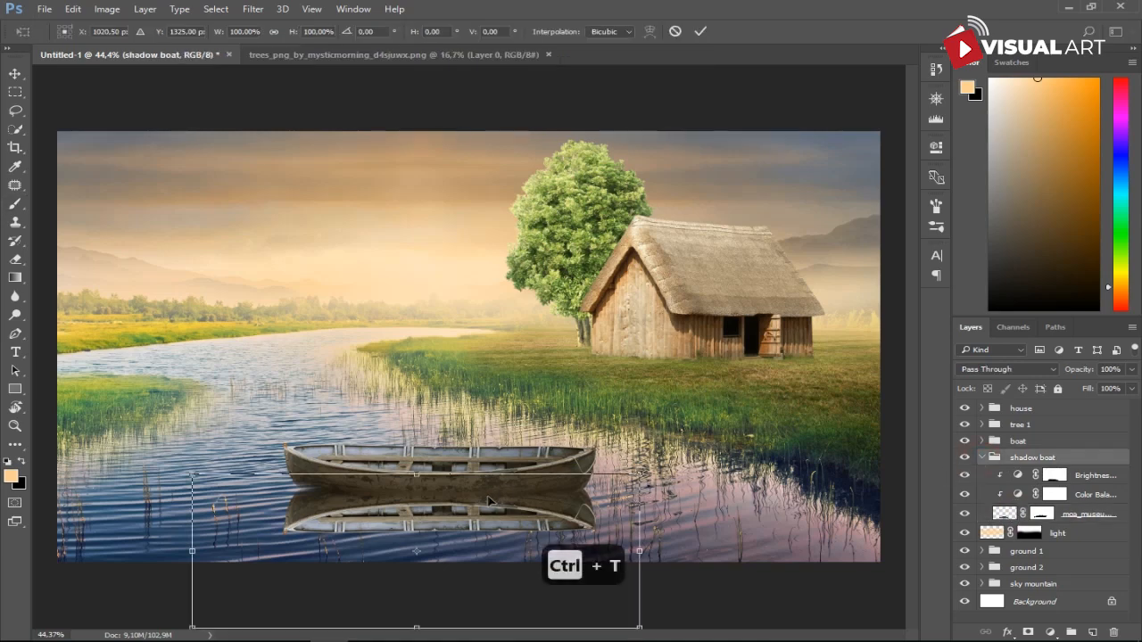
right_click(488, 500)
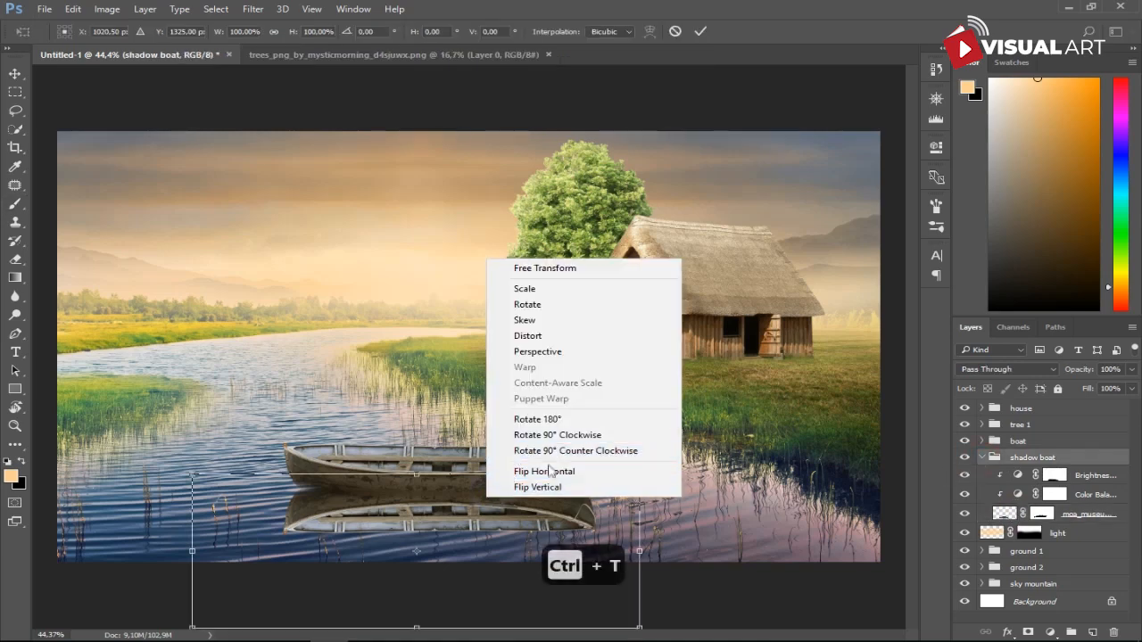
left_click(429, 505)
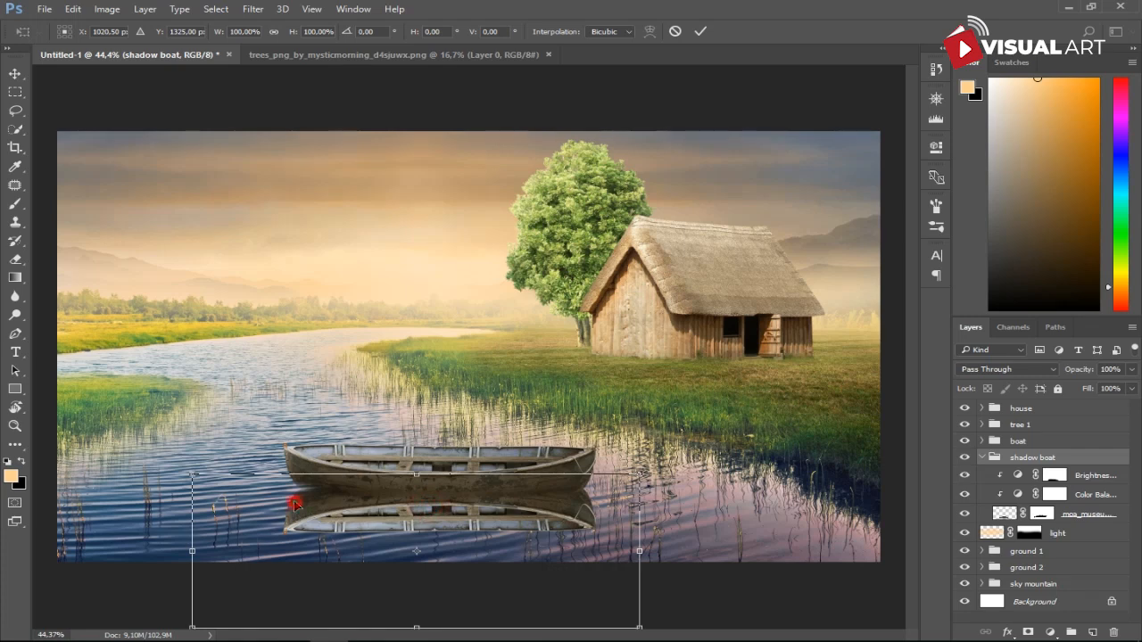
key("ctrl+z")
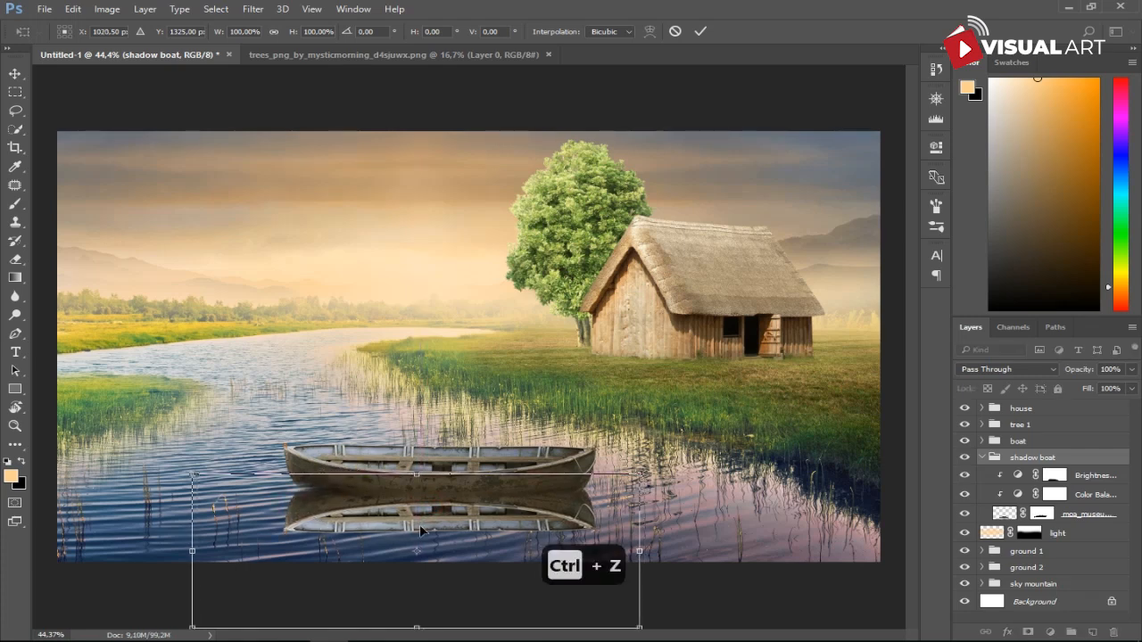
key("Escape")
Paint black on the shadow boat layer's mask to hide the lower part of the reflection, and apply the mask to the layer
key("b")
left_click(1041, 514)
key("d")
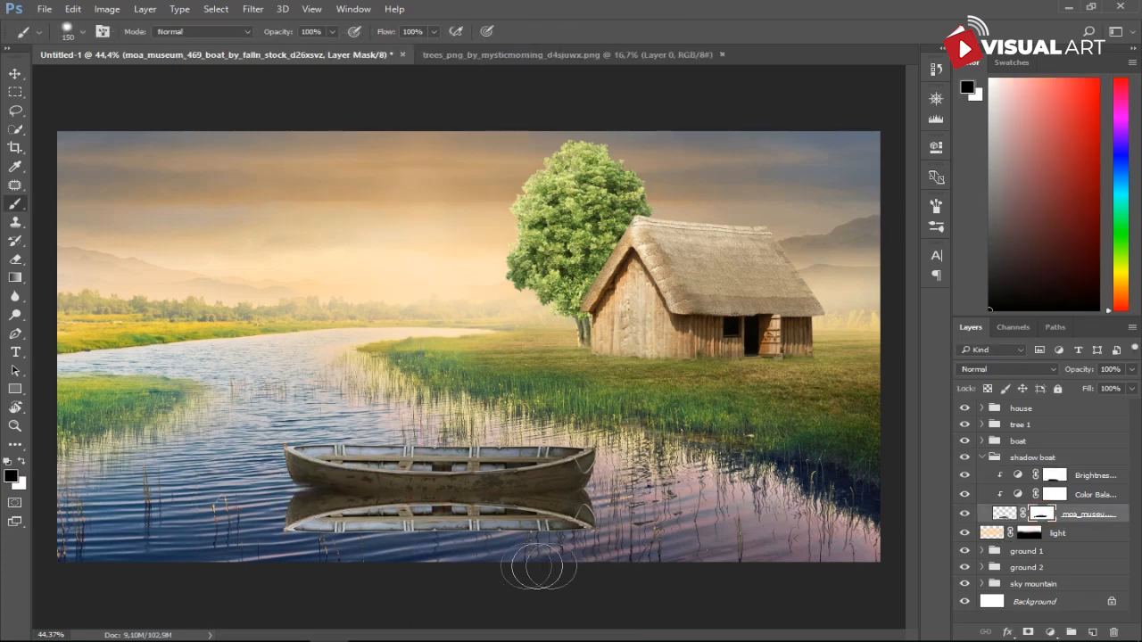
mouse_move(326, 546)
left_mouse_down()
mouse_move(350, 522)
mouse_move(294, 548)
mouse_move(352, 526)
mouse_move(476, 522)
mouse_move(563, 536)
mouse_move(404, 533)
left_mouse_up()
right_click(1042, 516)
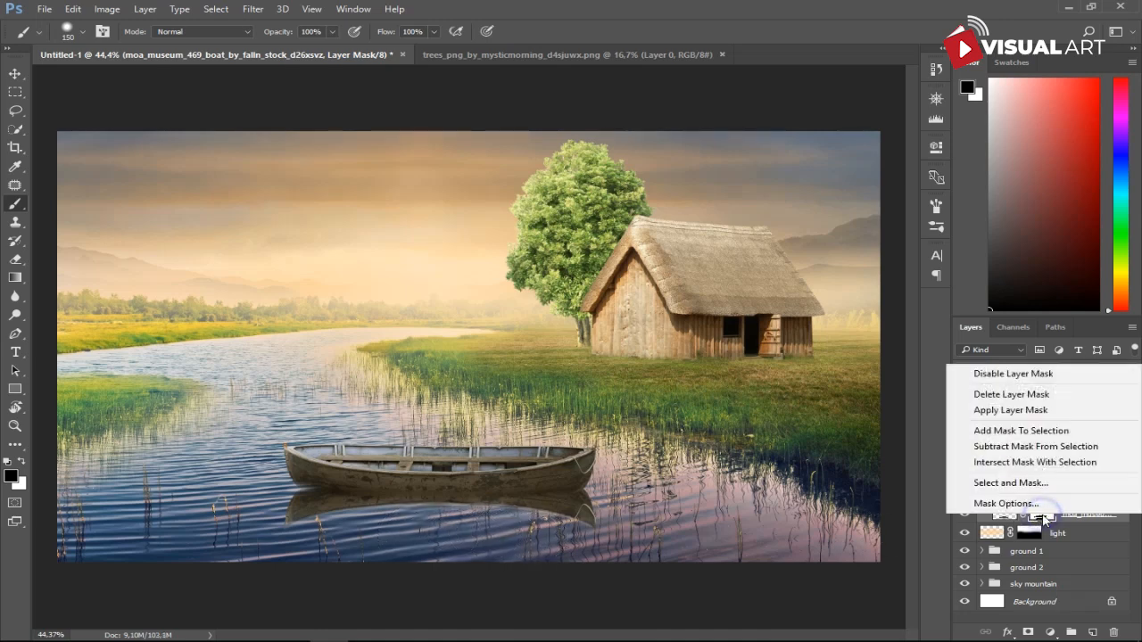
left_click(994, 408)
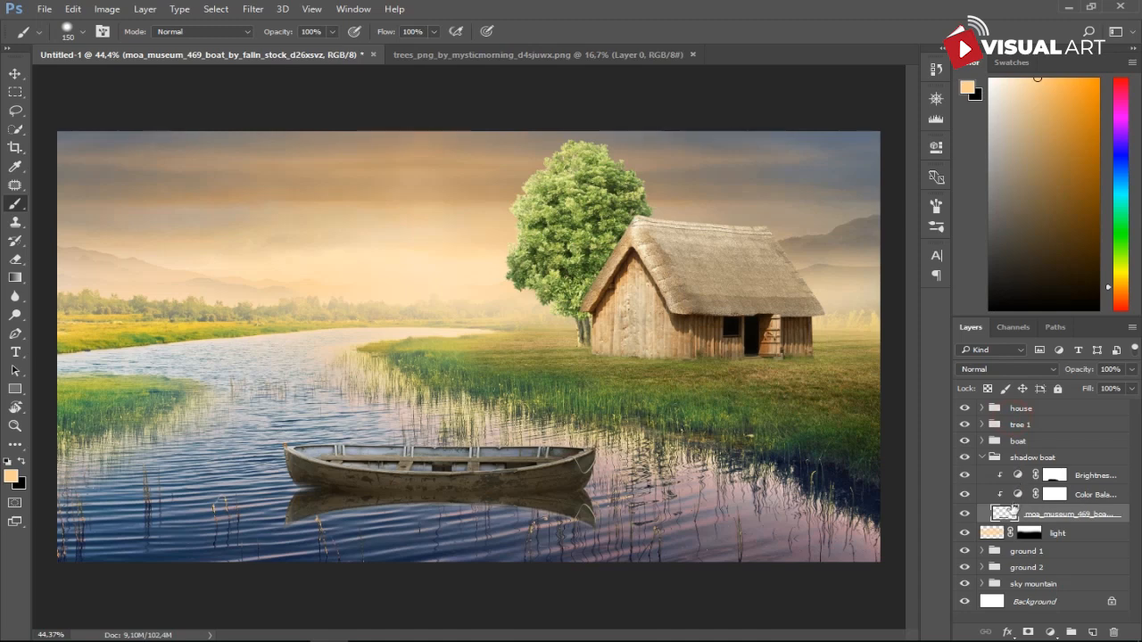
Warp the boat reflection so its upper edge follows the curve of the hull's underside, and commit the transform
key("ctrl+t")
right_click(547, 505)
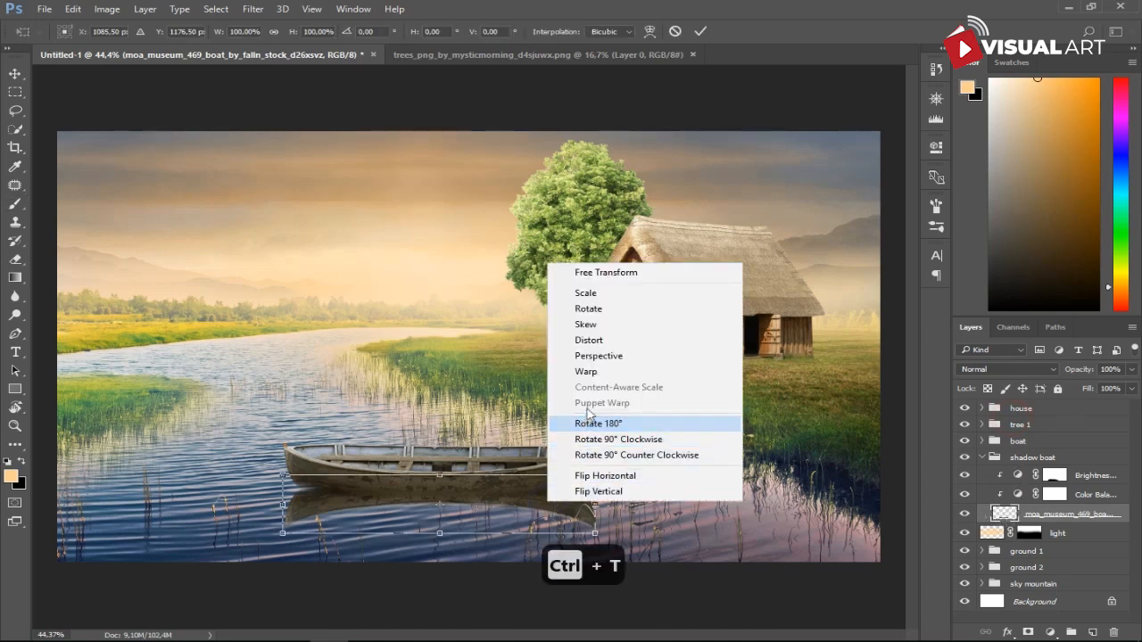
left_click(594, 378)
left_click_drag(457, 512, 404, 523)
left_click_drag(305, 501, 307, 496)
key("Return")
key("b")
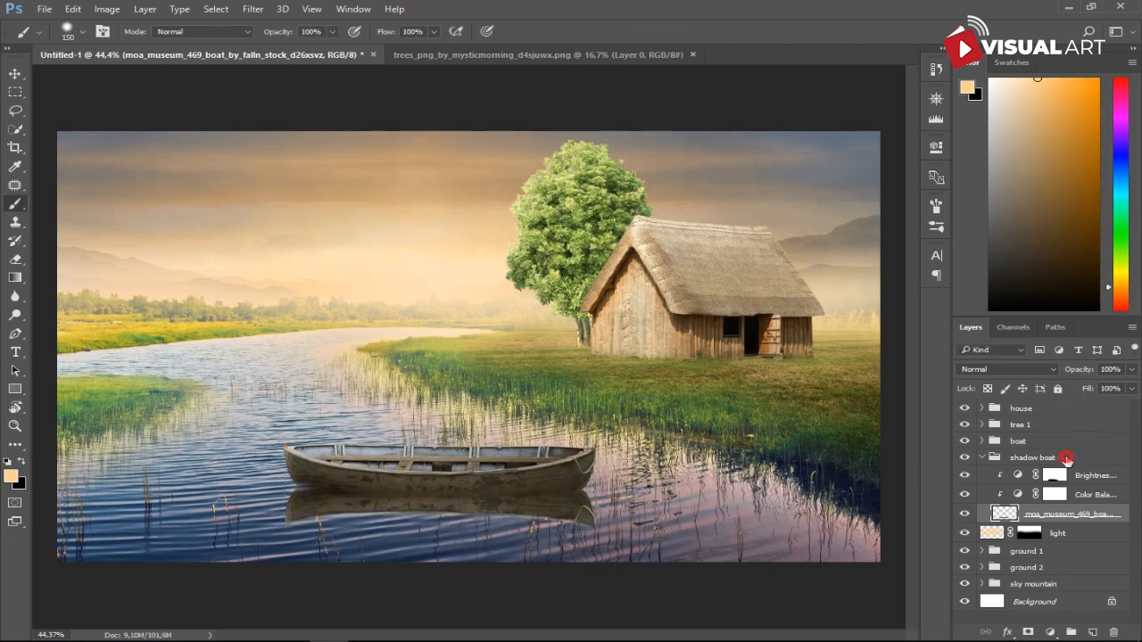
Set the shadow boat group's opacity to 53% and fade the reflection with a new layer mask painted black at 31% brush opacity
left_click(1066, 457)
left_click_drag(1081, 375, 1053, 378)
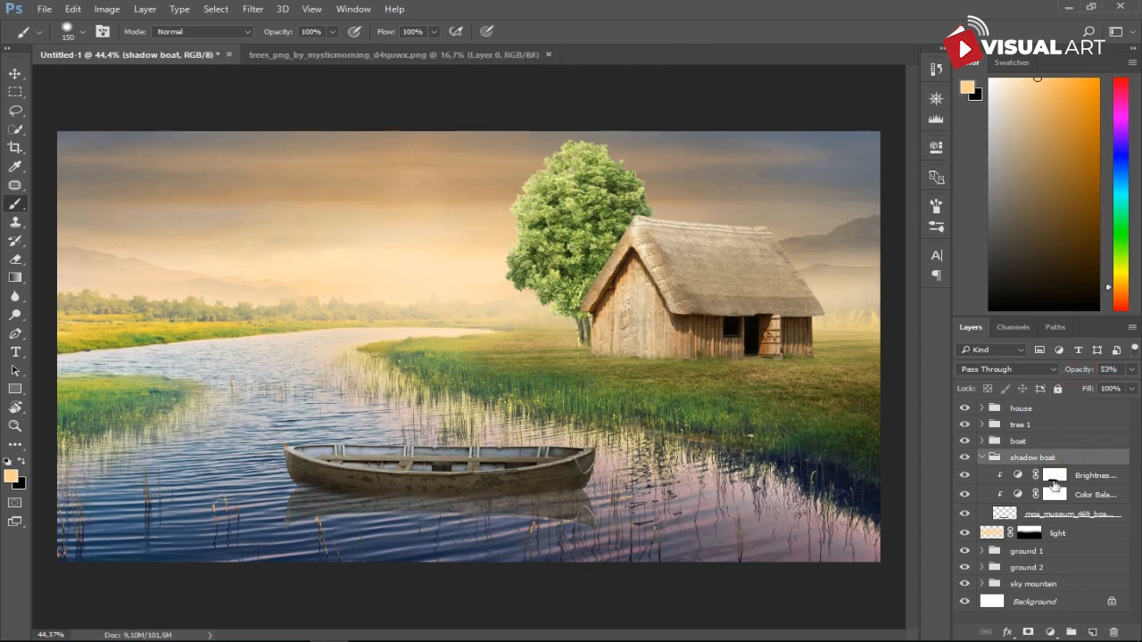
left_click(1055, 515)
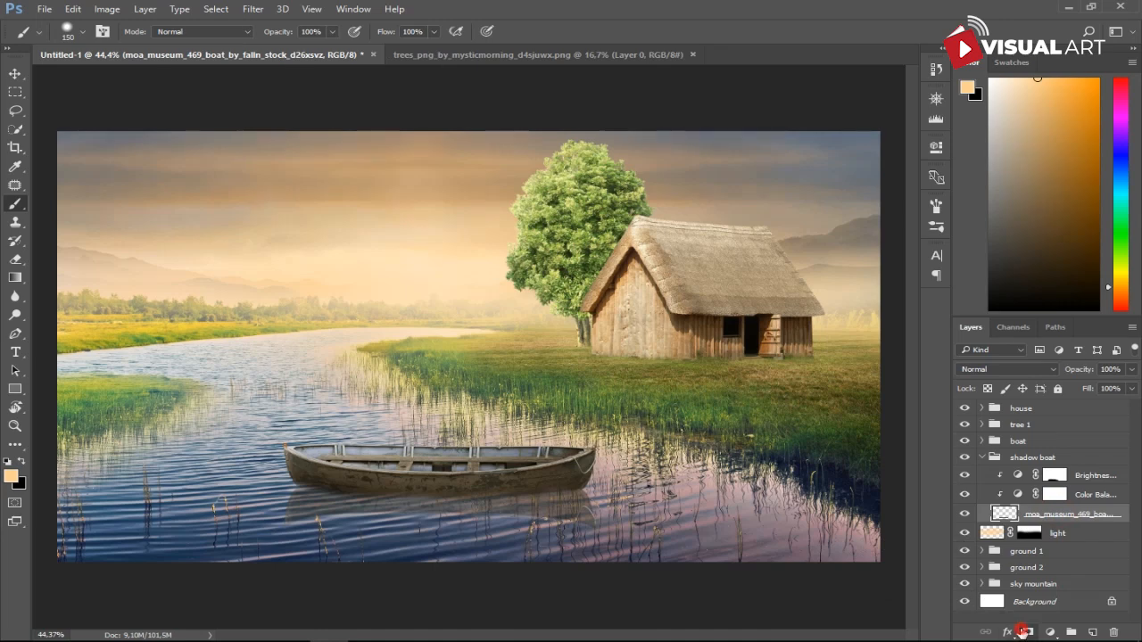
left_click(1023, 631)
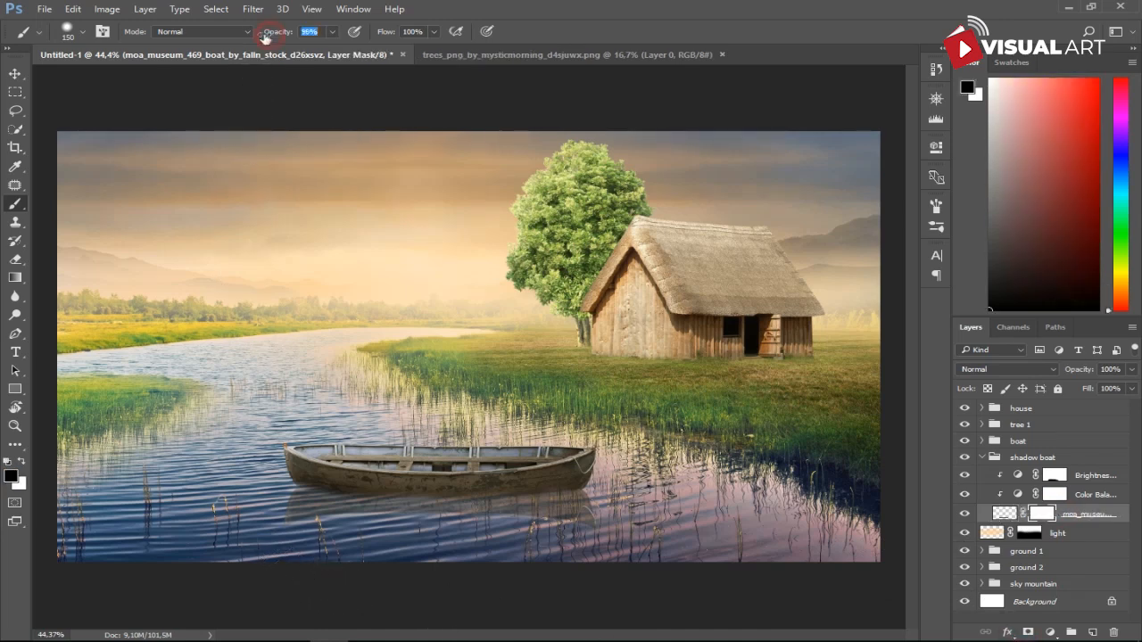
mouse_move(278, 541)
left_mouse_down()
mouse_move(637, 534)
mouse_move(314, 523)
mouse_move(250, 537)
left_mouse_up()
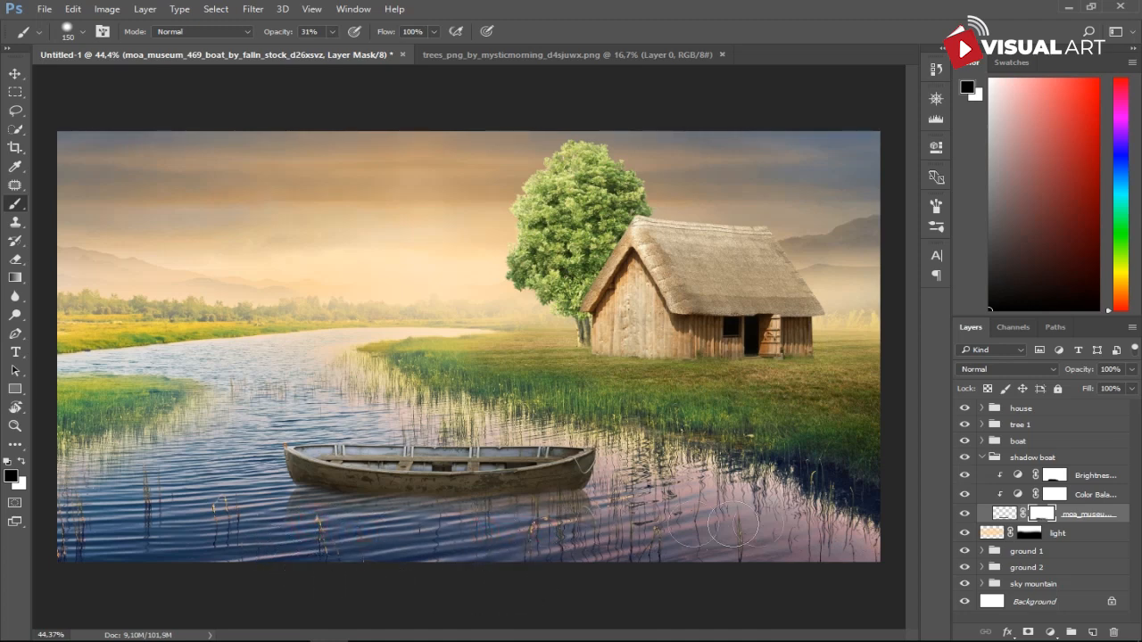
Add a layer atop the shadow boat group, paint black along the hull's waterline with an 80 px brush at 20% opacity, and collapse the group
left_click(1083, 478)
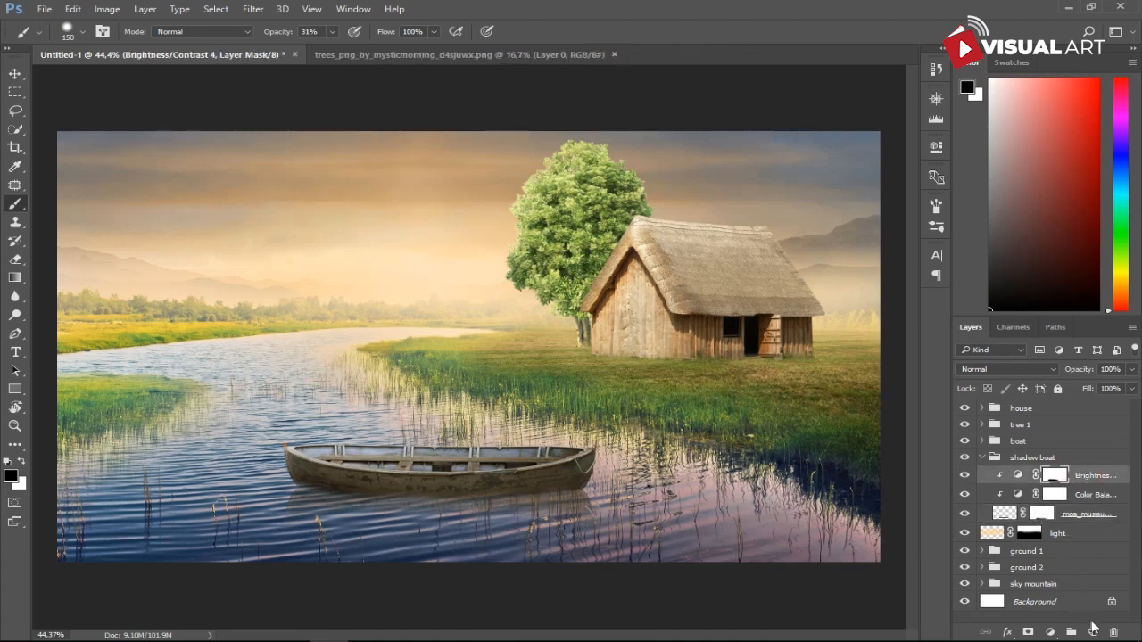
left_click(1093, 627)
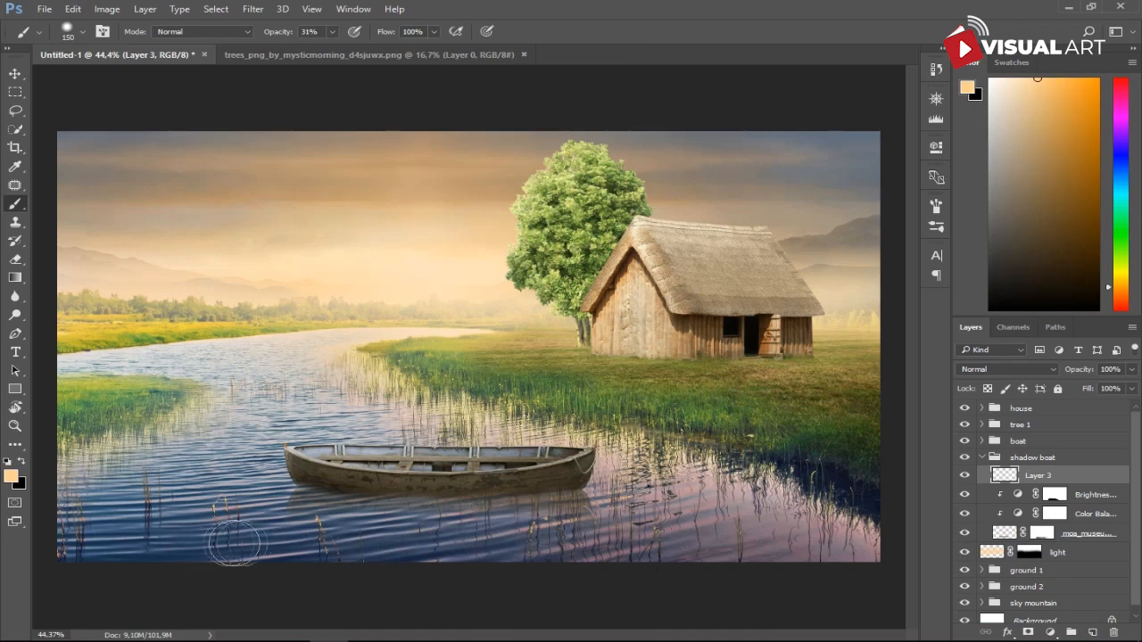
left_click(21, 461)
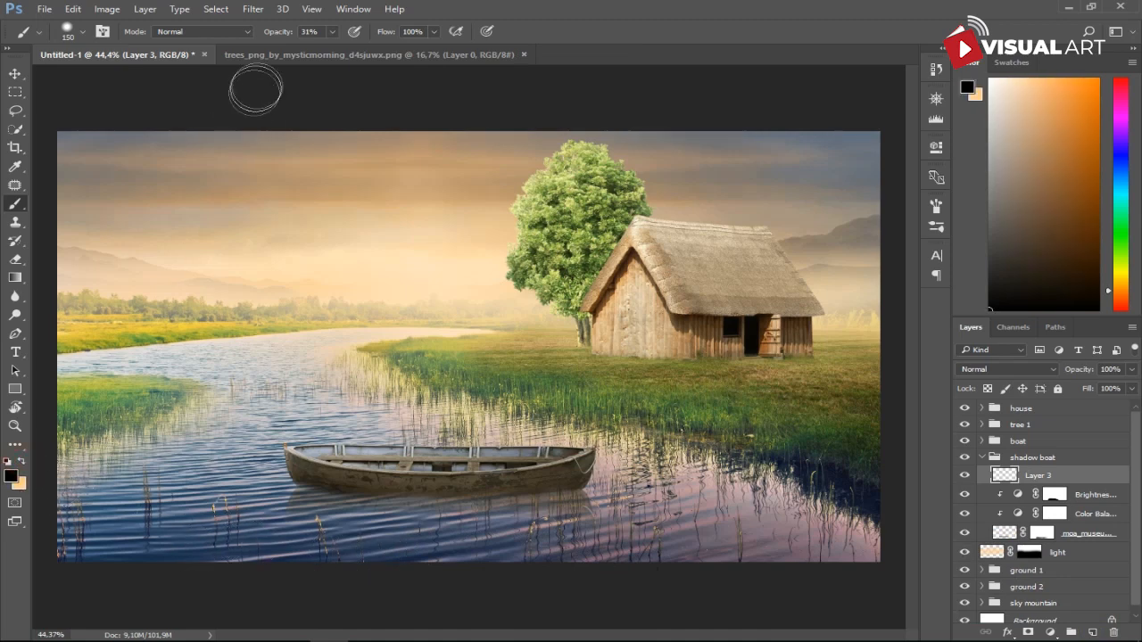
left_click_drag(271, 35, 268, 34)
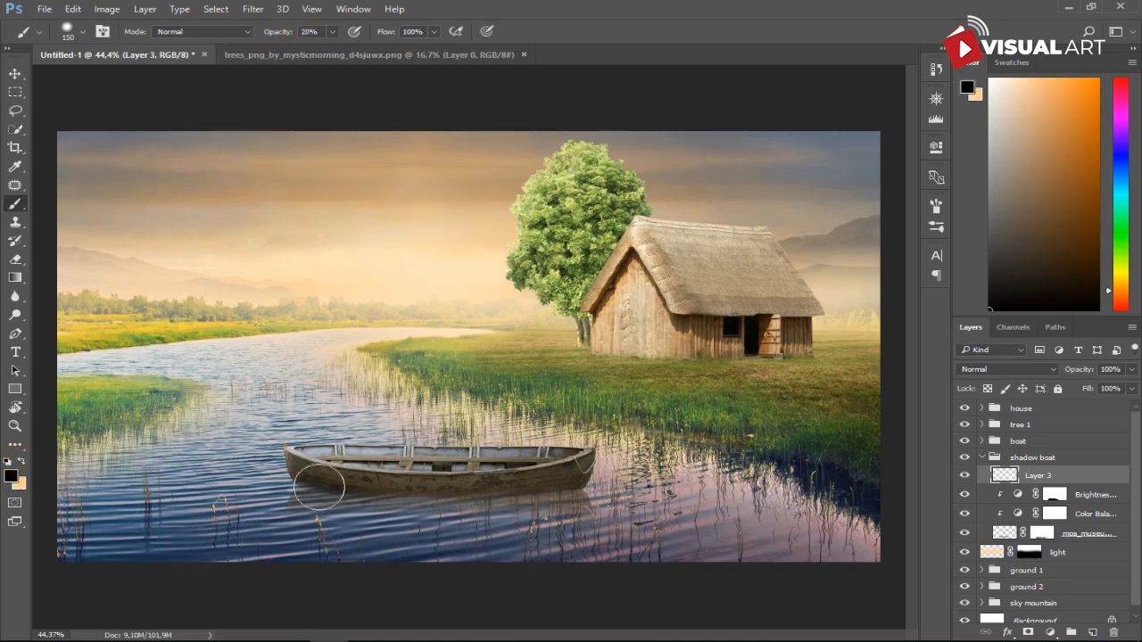
left_click_drag(319, 487, 311, 482)
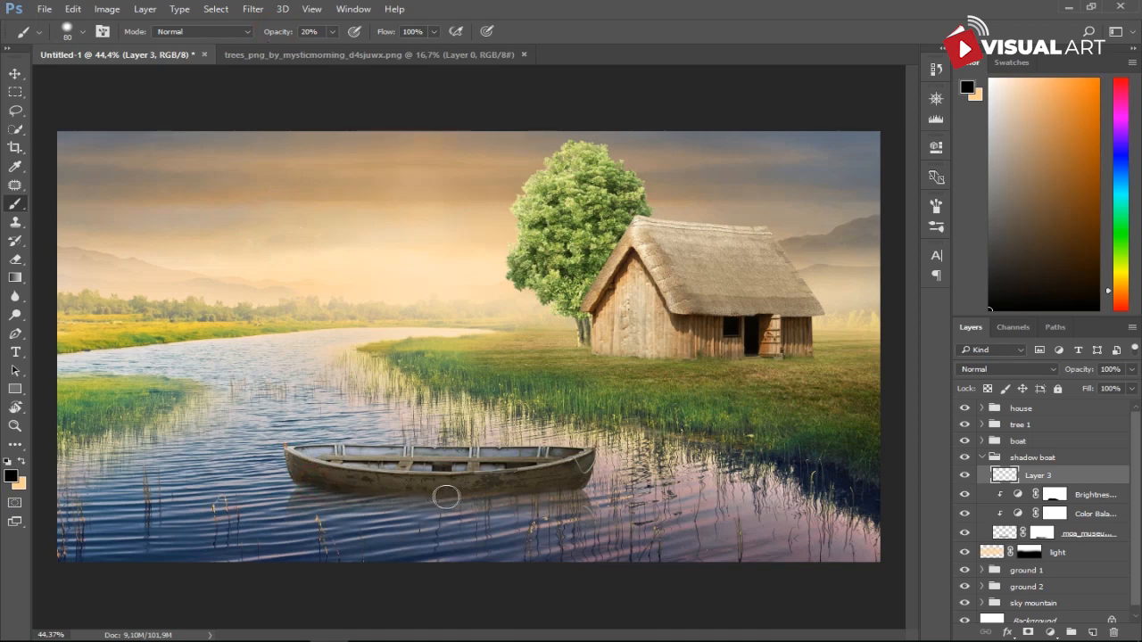
mouse_move(392, 498)
left_mouse_down()
mouse_move(556, 491)
mouse_move(543, 490)
left_mouse_up()
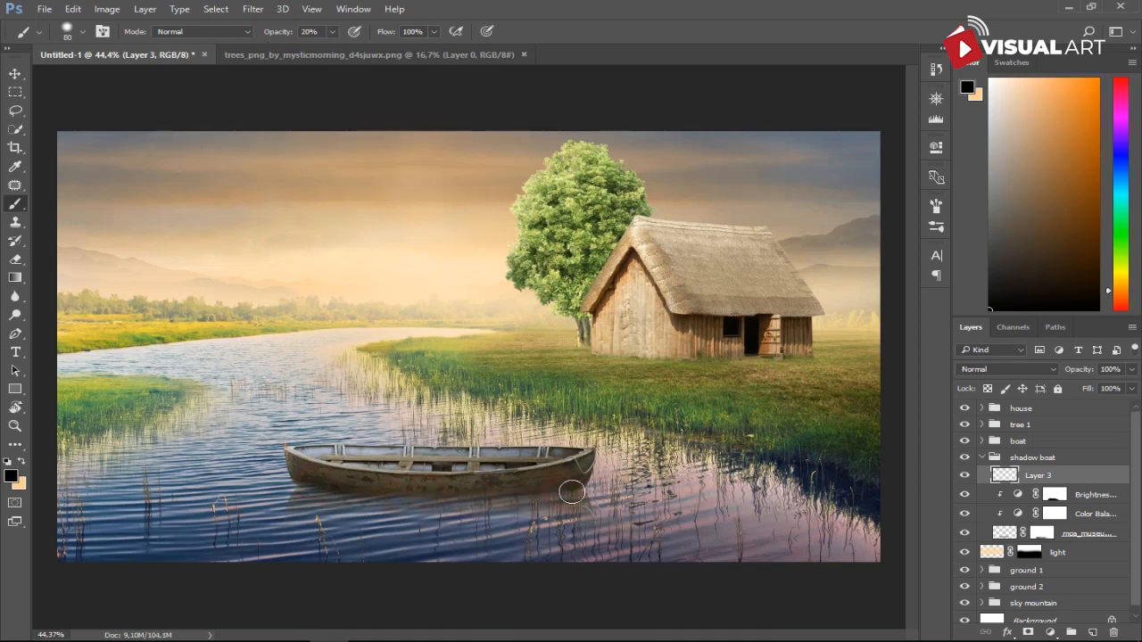
left_click(16, 74)
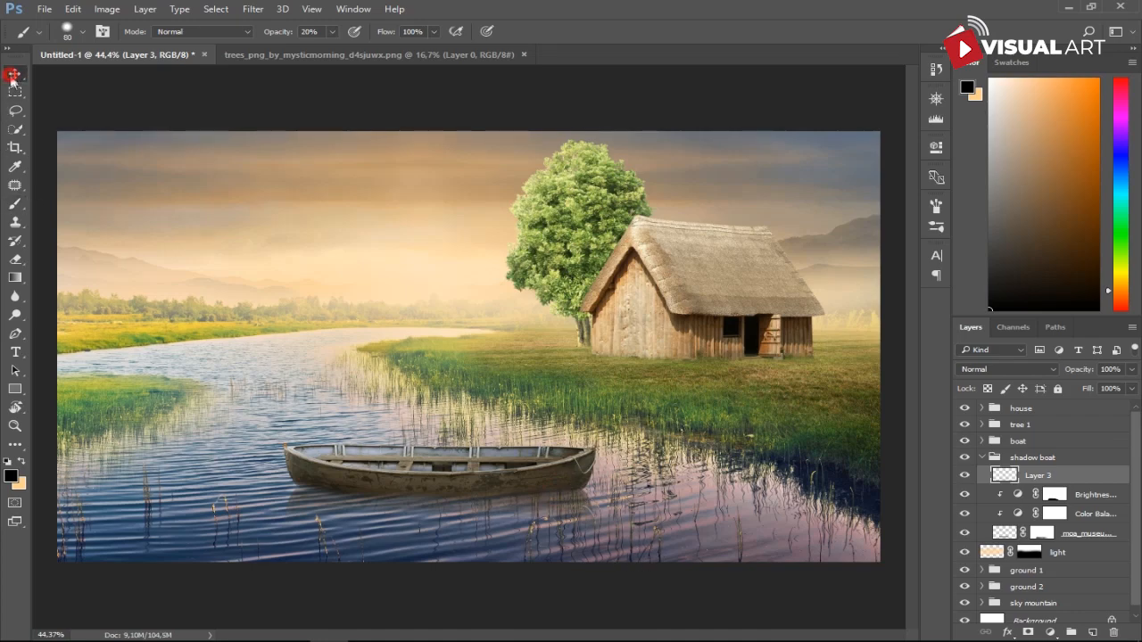
scroll(584, 437, "down", 2)
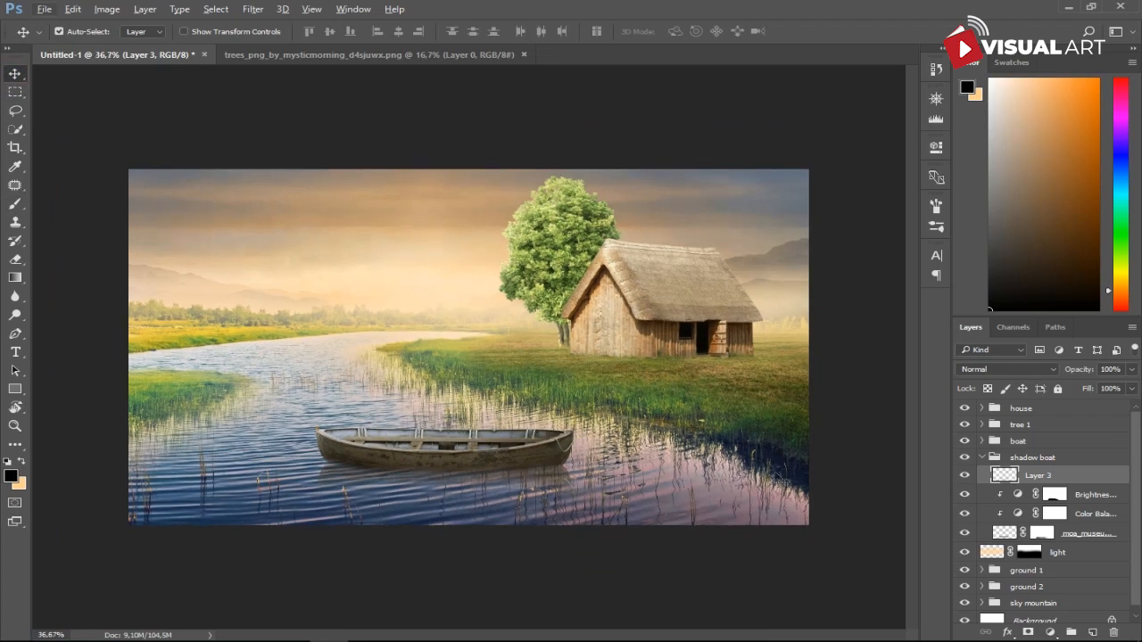
left_click(980, 458)
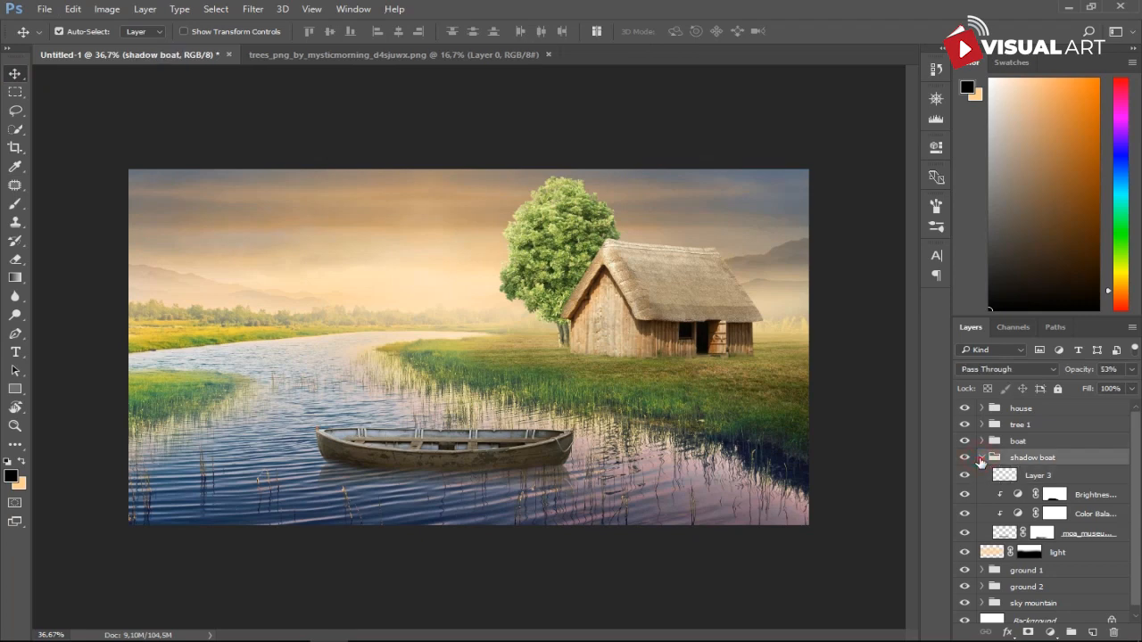
left_click(982, 458)
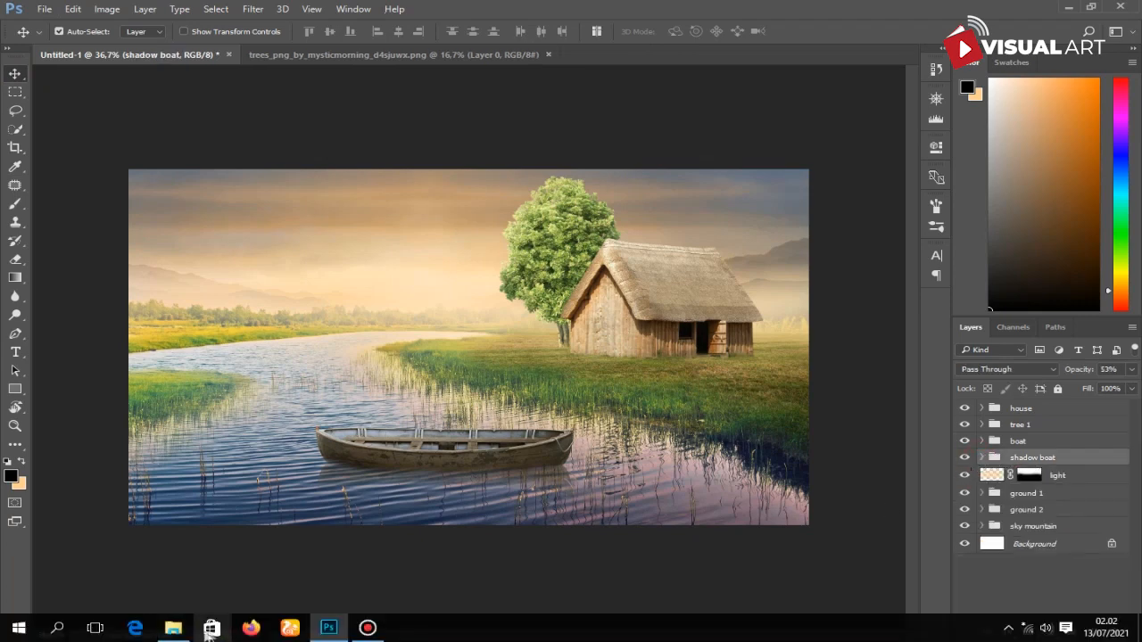
Place the wooden fence PNG from the Downloads folder into the composite, above the shadow boat group
left_click(173, 629)
left_click(321, 256)
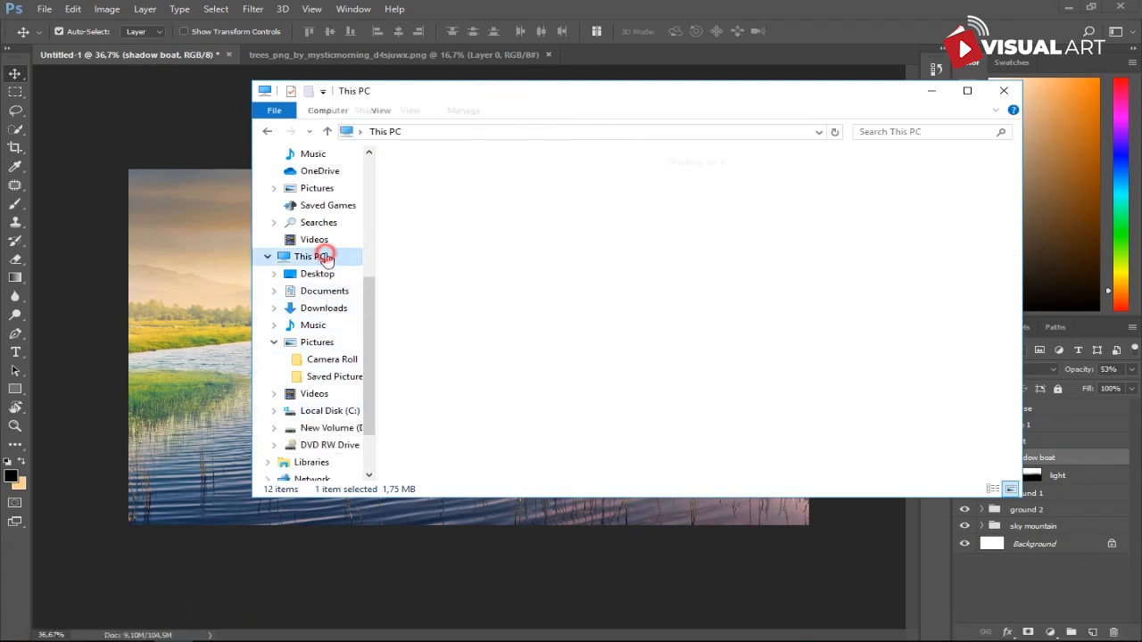
left_click(852, 189)
double_click(852, 189)
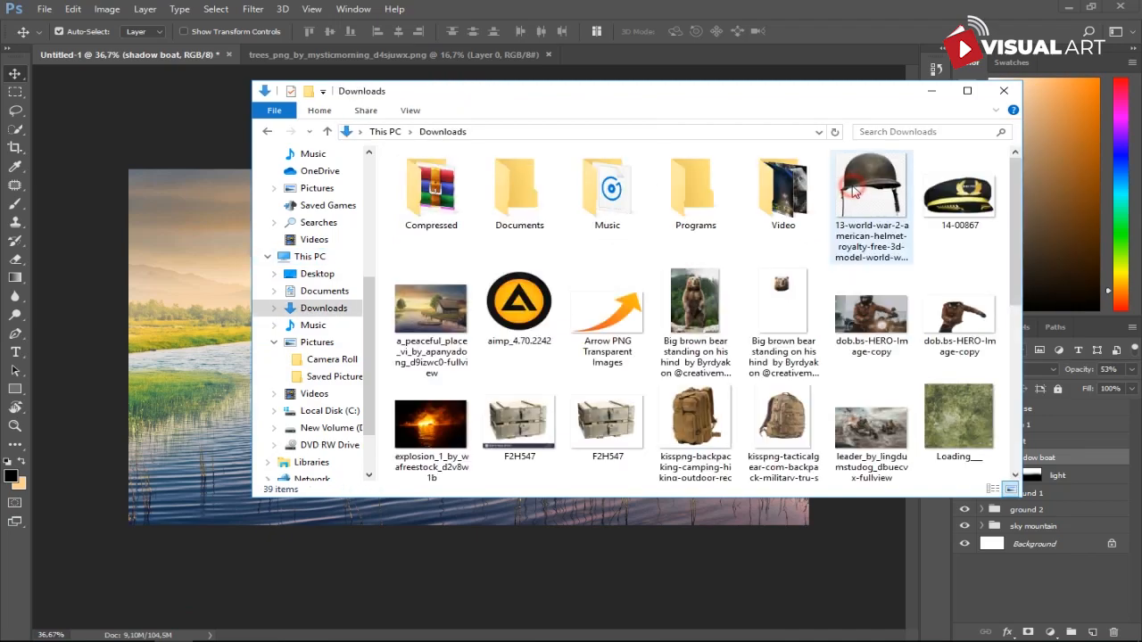
left_click_drag(1014, 234, 1015, 392)
left_click_drag(696, 406, 191, 438)
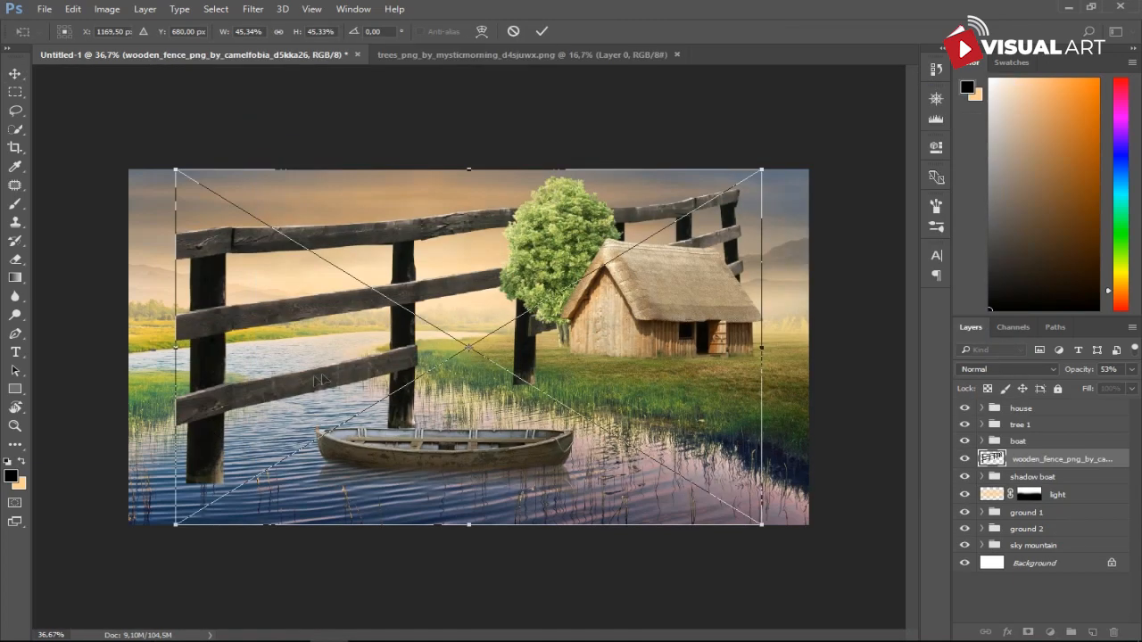
Flip the fence horizontally, scale it to about 18%, and move it onto the riverbank in front of the hut
left_click_drag(764, 170, 518, 319)
right_click(498, 357)
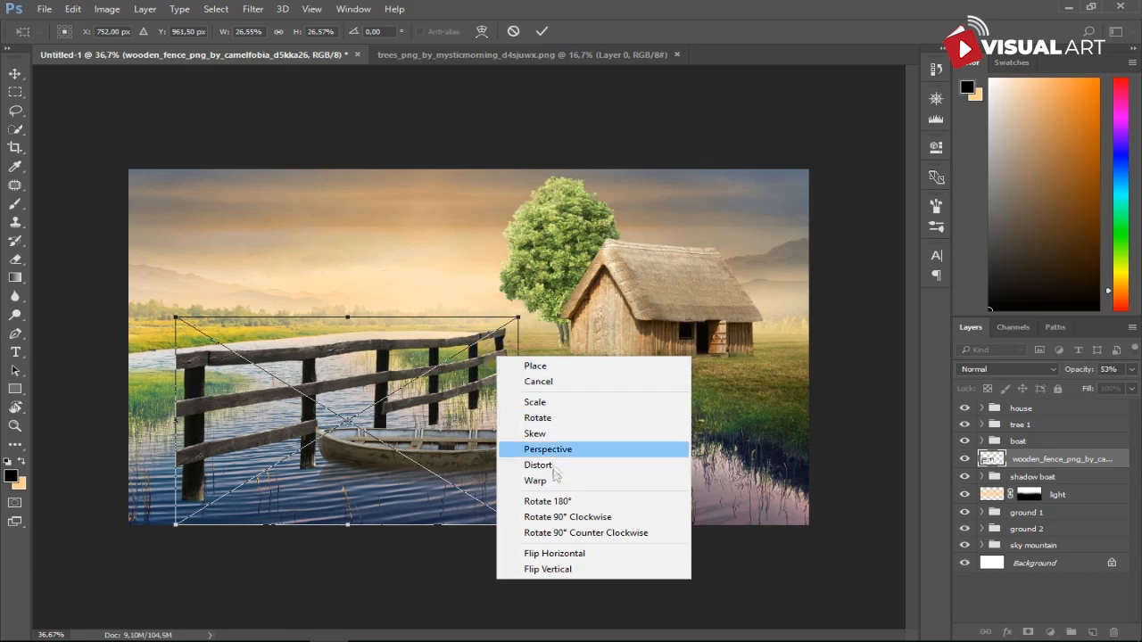
left_click(559, 553)
left_click_drag(486, 375, 665, 387)
left_click_drag(638, 423, 709, 395)
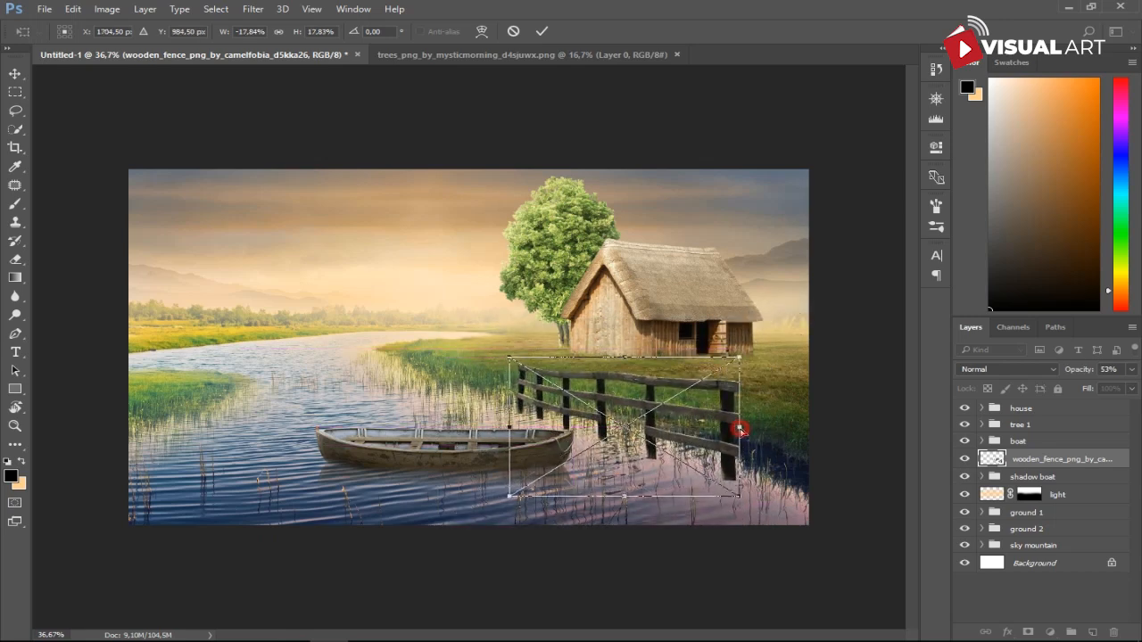
Move the fence to the near bank right of the boat, distort its left corners to fit the perspective, and commit the placement
left_click_drag(737, 428, 792, 439)
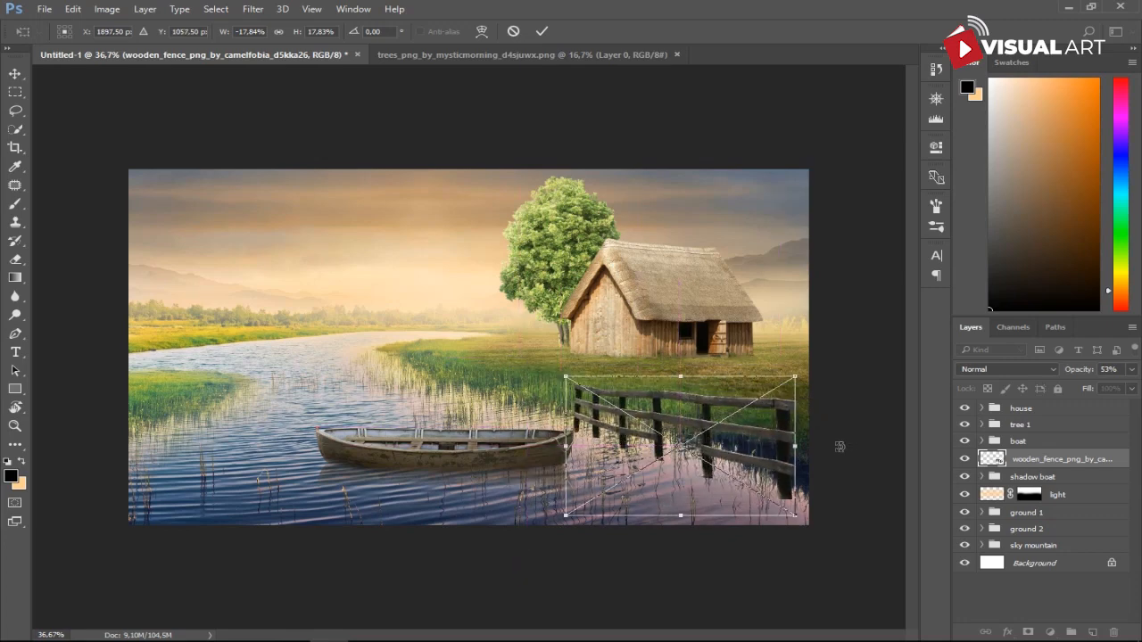
left_click_drag(567, 378, 566, 371)
left_click_drag(569, 518, 584, 521)
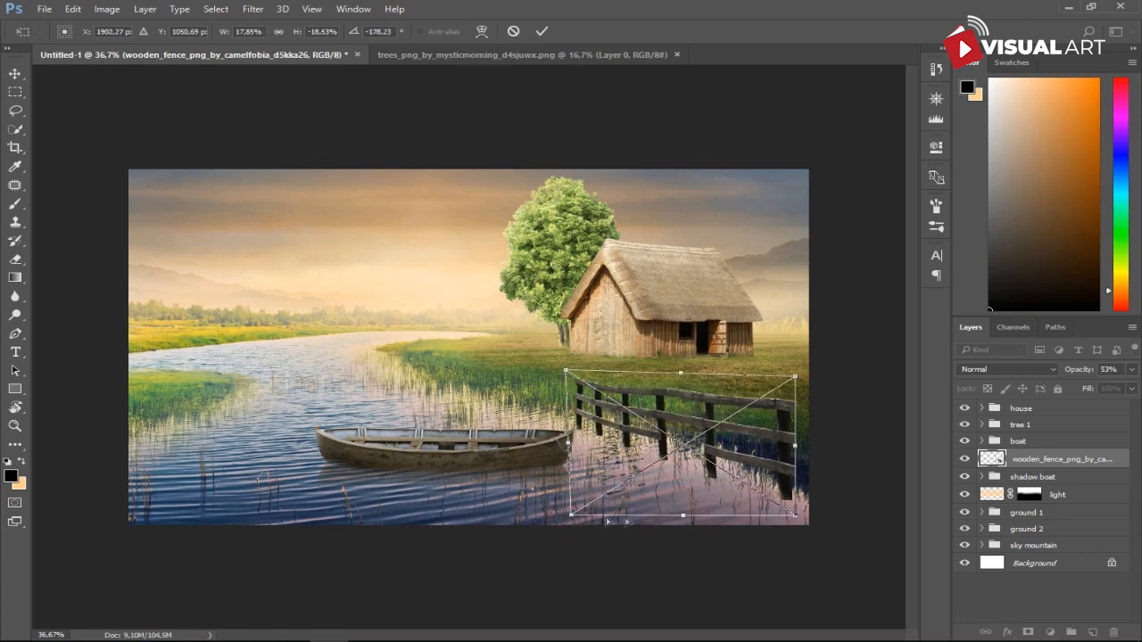
left_click_drag(568, 371, 587, 383)
key("Return")
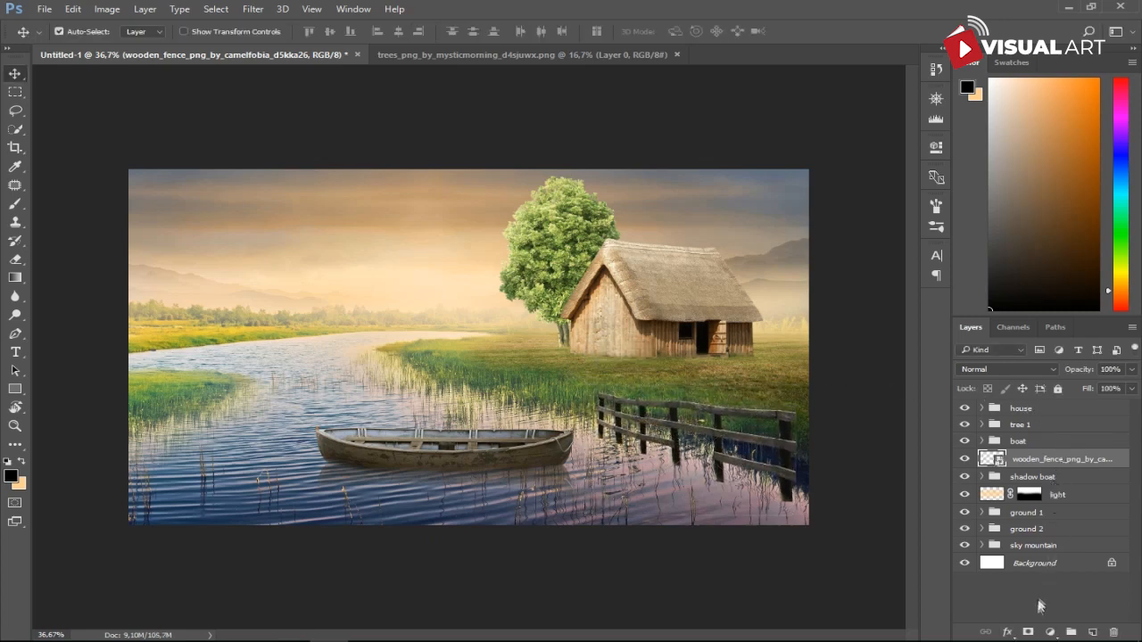
Add a layer mask to the fence and paint black with a soft 200 px brush at 100% opacity over the bottoms of its posts
left_click(1028, 632)
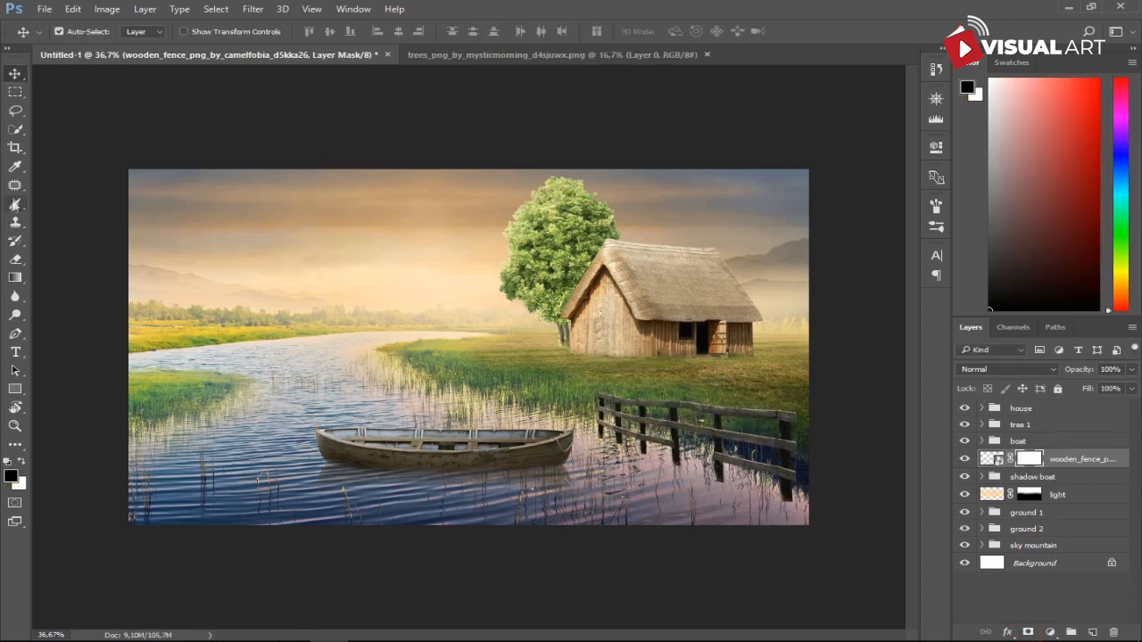
left_click(15, 203)
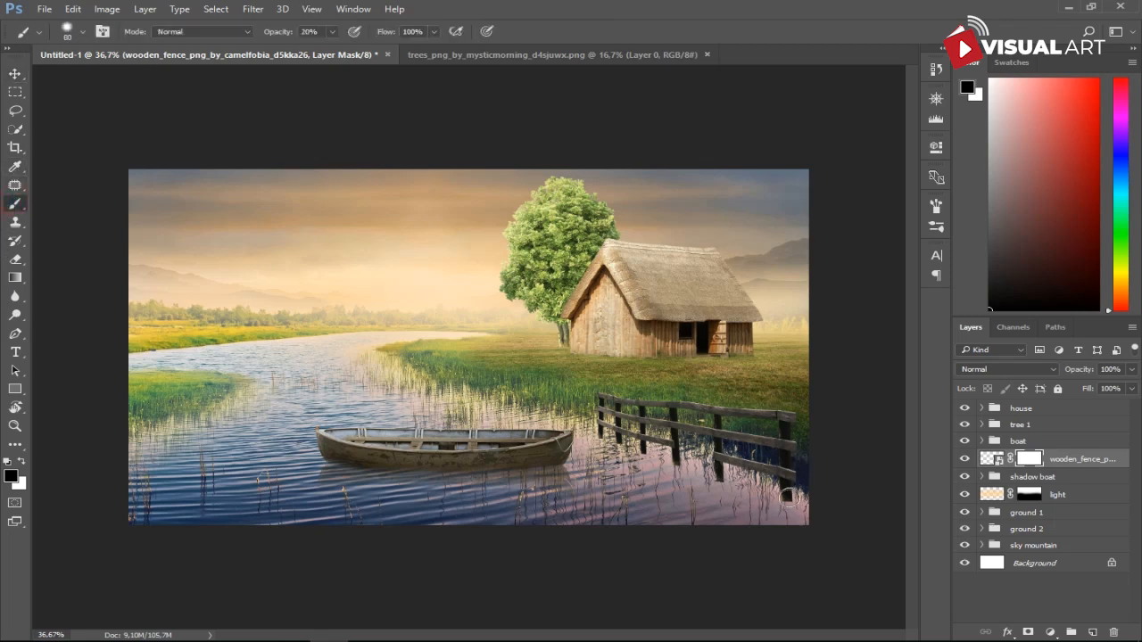
key("bracketright")
left_click_drag(779, 510, 792, 516)
right_click(678, 479)
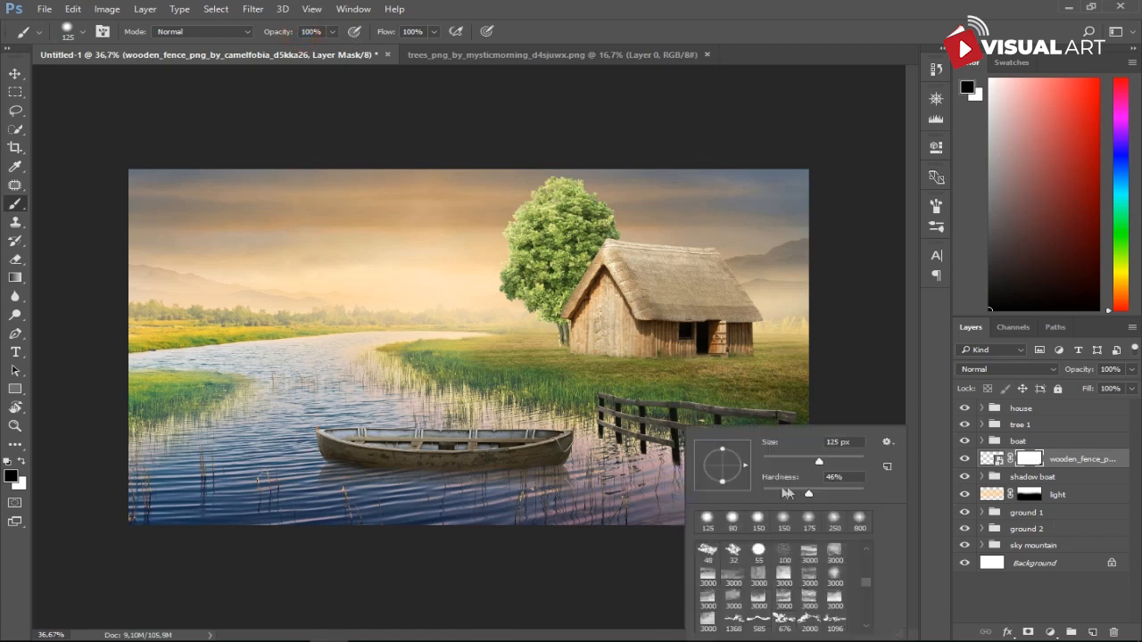
left_click(615, 488)
key("bracketright")
mouse_move(711, 498)
left_mouse_down()
mouse_move(720, 509)
mouse_move(591, 459)
left_mouse_up()
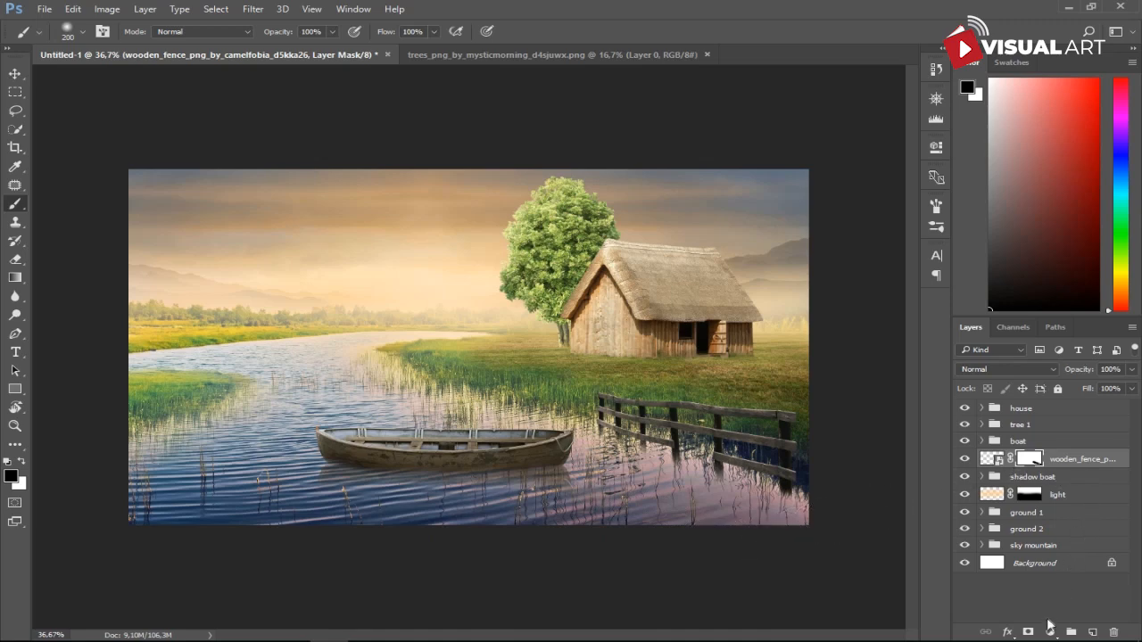
Add a Brightness/Contrast adjustment clipped to the fence, with Brightness 46 and Contrast 34
left_click(1050, 630)
left_click(1032, 373)
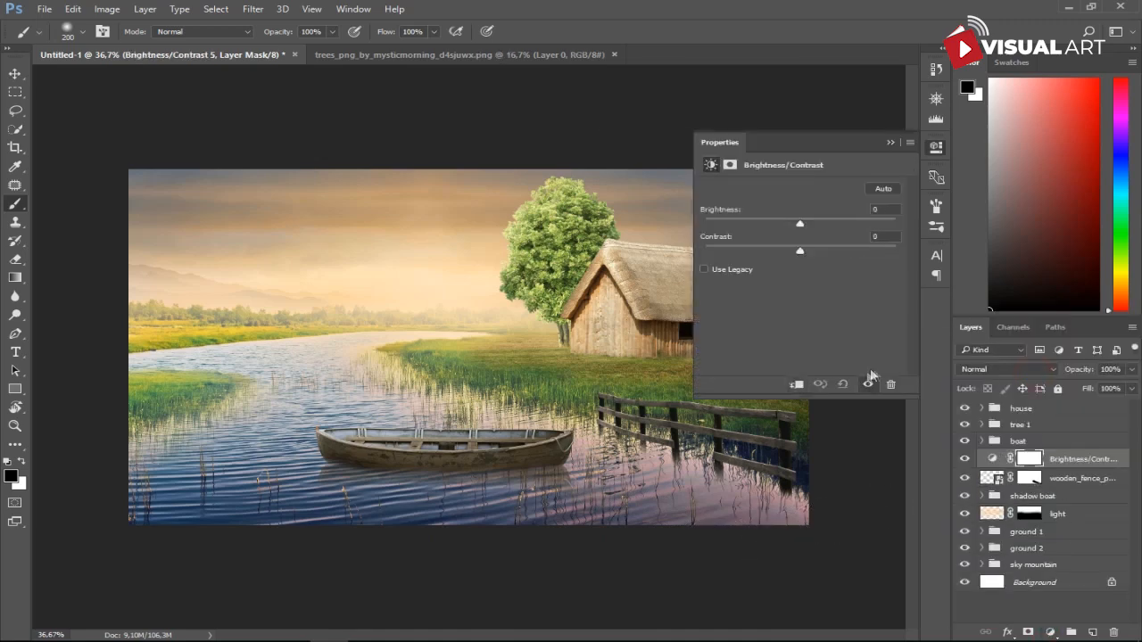
left_click(799, 385)
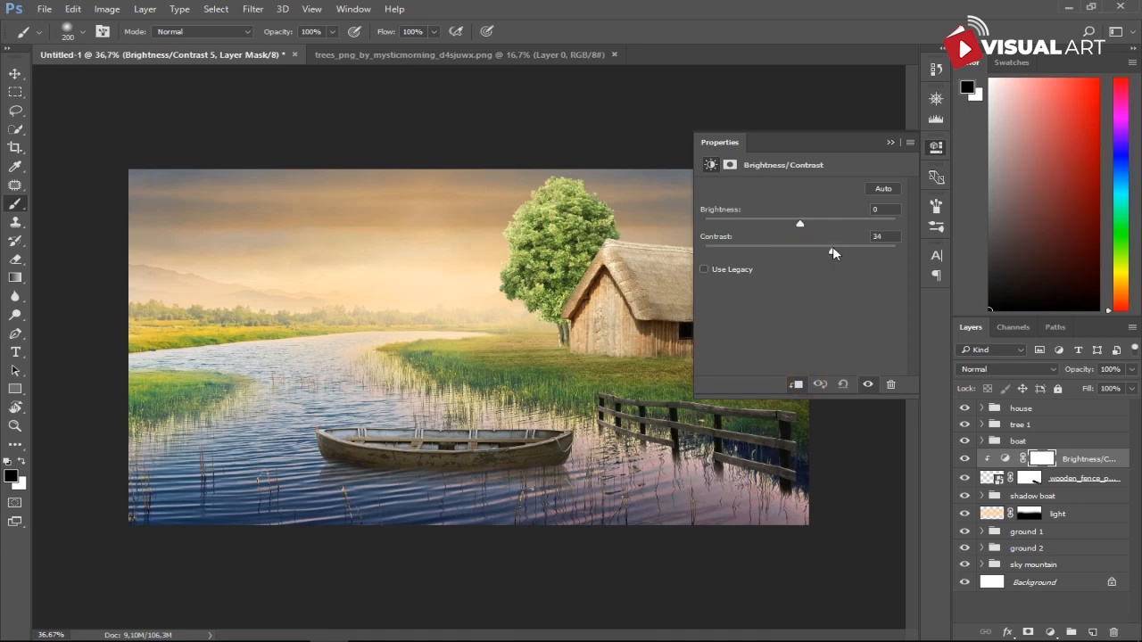
left_click_drag(802, 224, 821, 225)
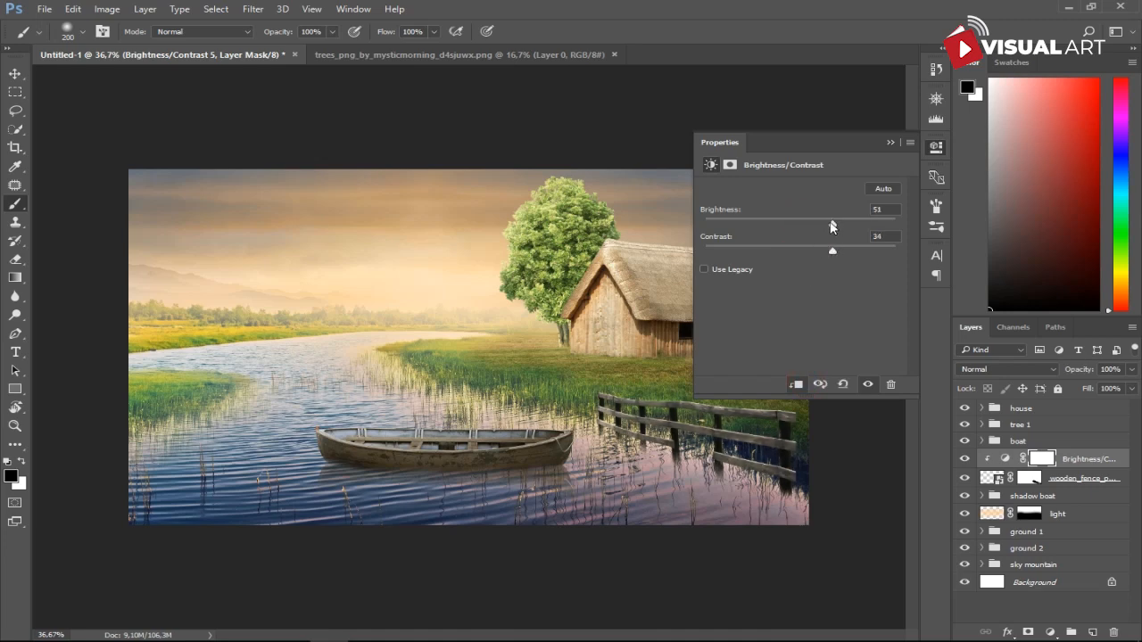
Add a Color Balance adjustment clipped to the fence and shift its midtones slightly toward yellow
left_click(1057, 630)
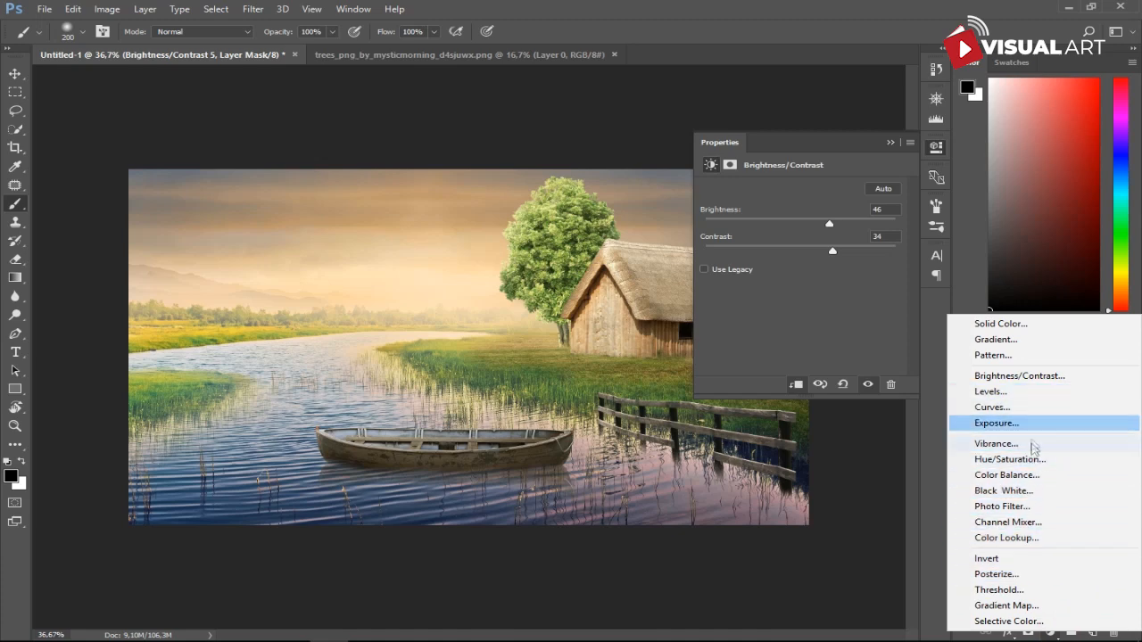
left_click(1007, 474)
left_click(797, 385)
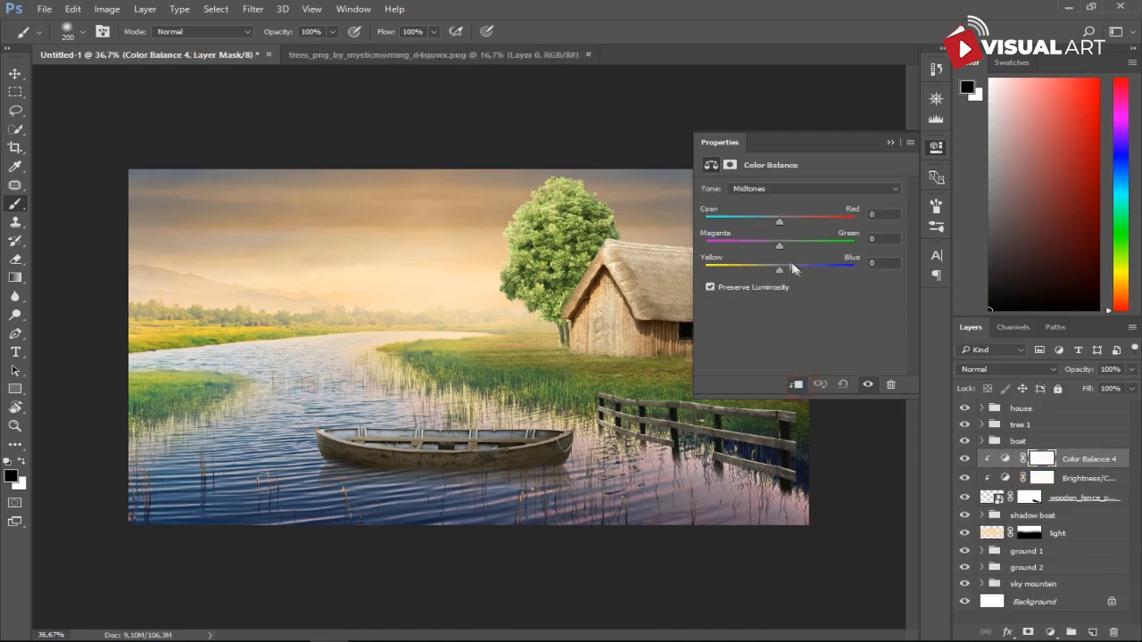
left_click_drag(771, 268, 767, 268)
left_click(889, 143)
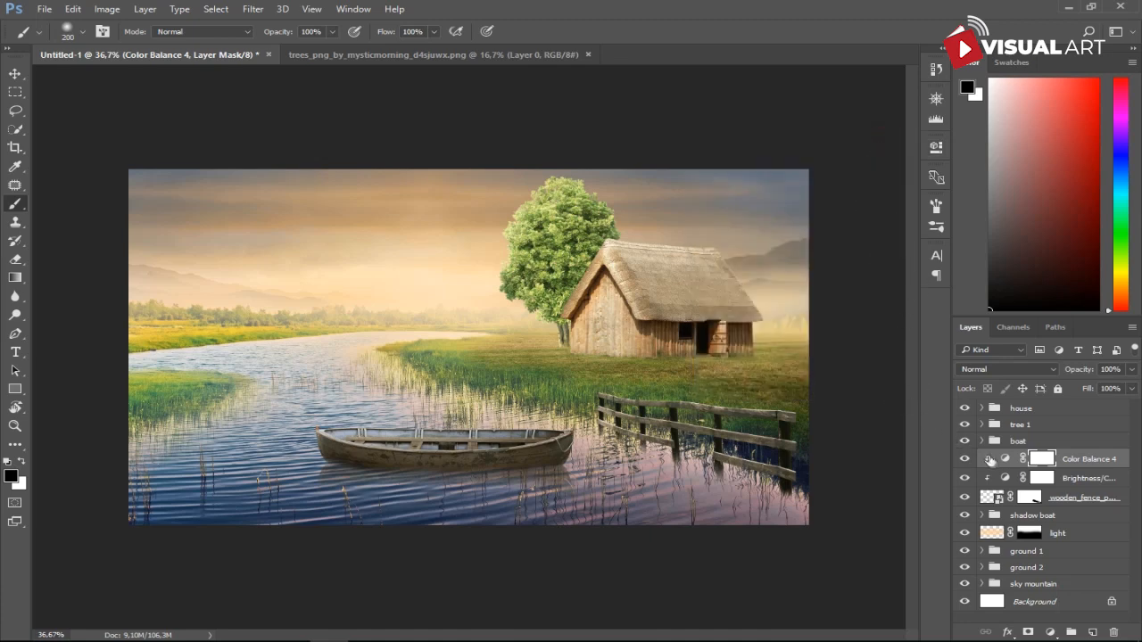
Group the fence layer with its Color Balance and Brightness/Contrast adjustments and name the group "fence"
left_click(1081, 500, "shift")
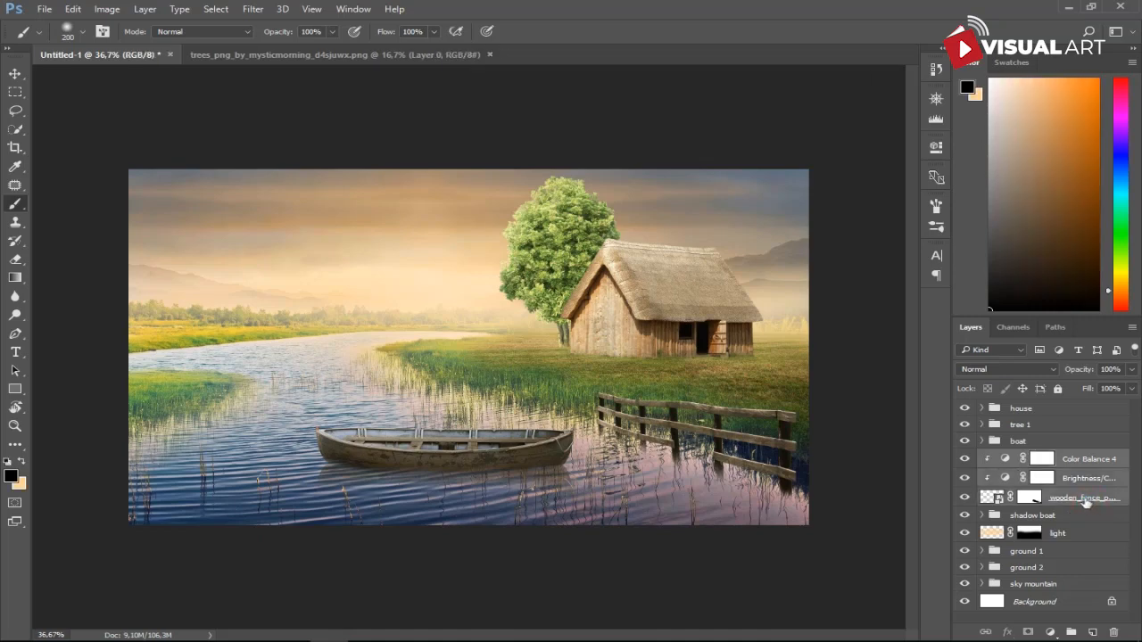
key("ctrl+g")
type("fence")
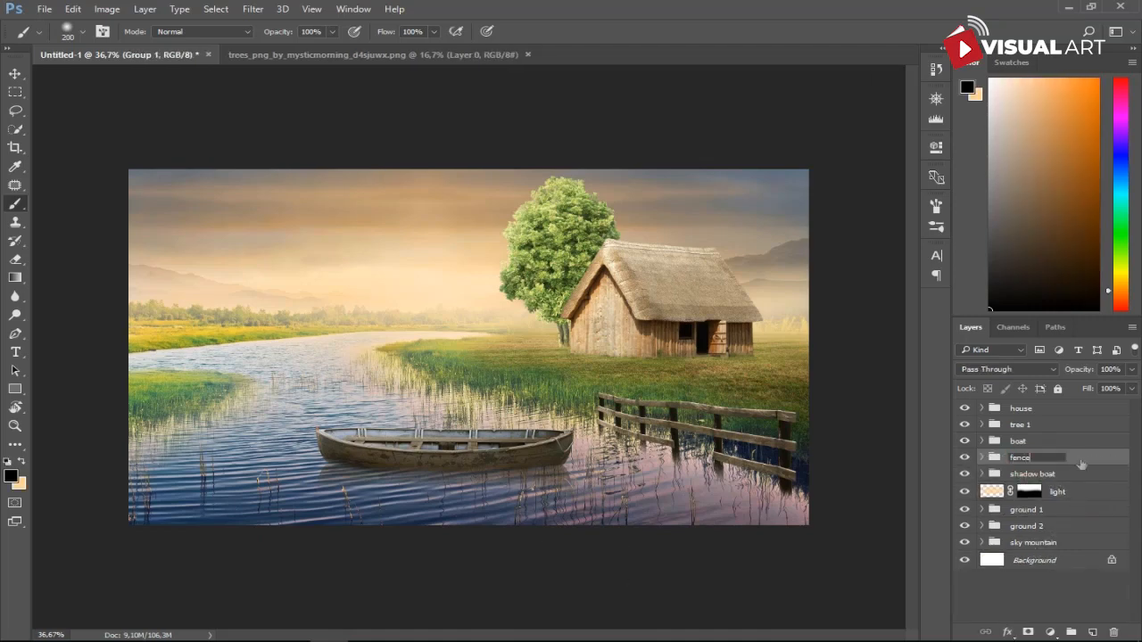
key("Return")
Duplicate the fence group, place the copy beneath the original, and rename it "fence shadow"
key("ctrl+j")
left_click_drag(1066, 458, 1070, 486)
double_click(1028, 474)
type("fence sh")
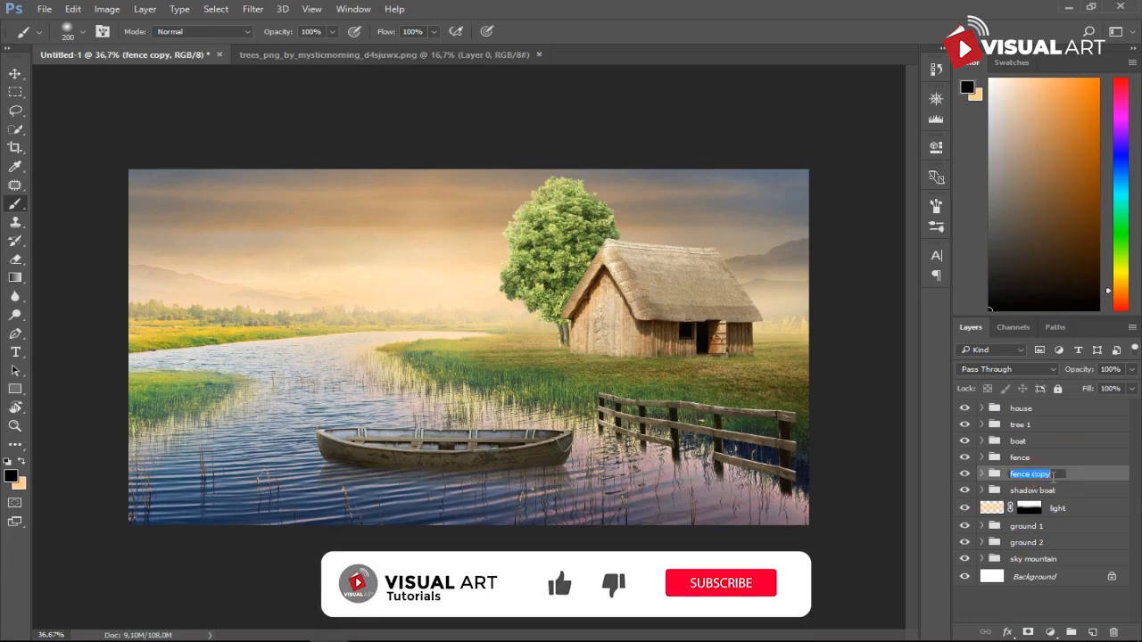
type("adow")
key("Return")
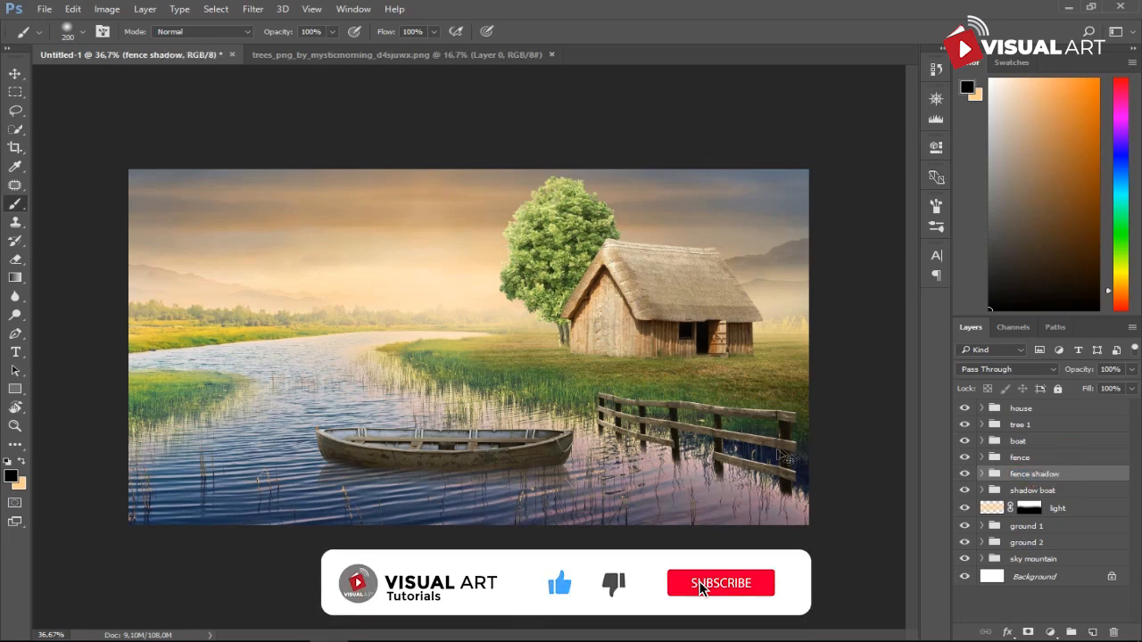
Flip the fence shadow group vertically, move and skew it to align as a reflection below the fence, and commit the transform
key("ctrl+t")
right_click(746, 449)
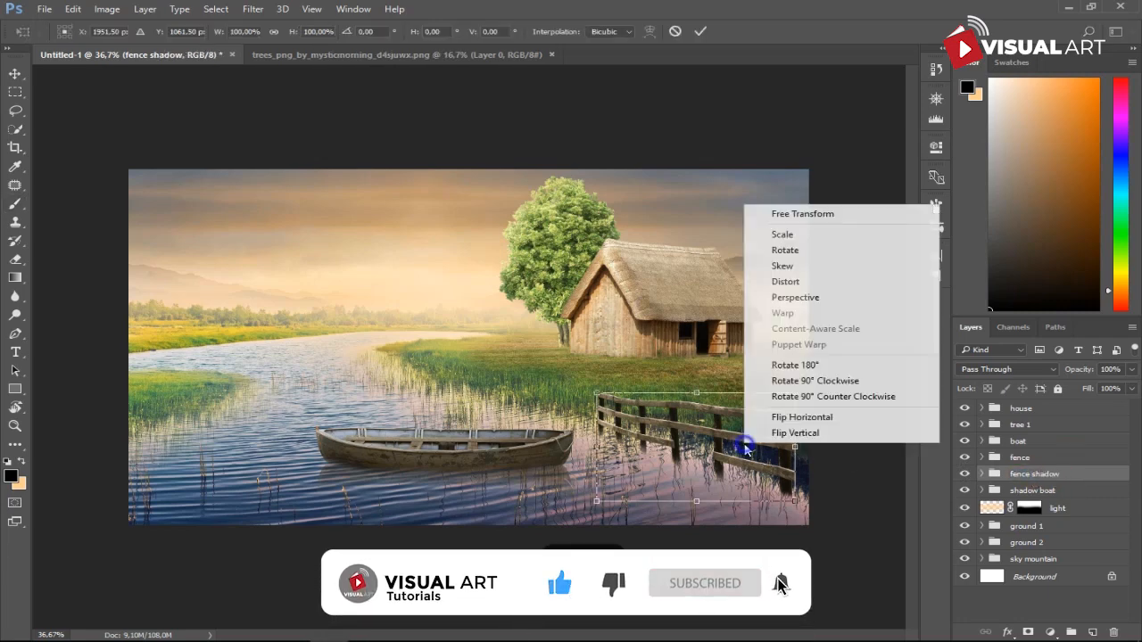
left_click(789, 432)
left_click_drag(796, 452, 795, 548)
left_click_drag(598, 465, 598, 424)
key("Return")
key("b")
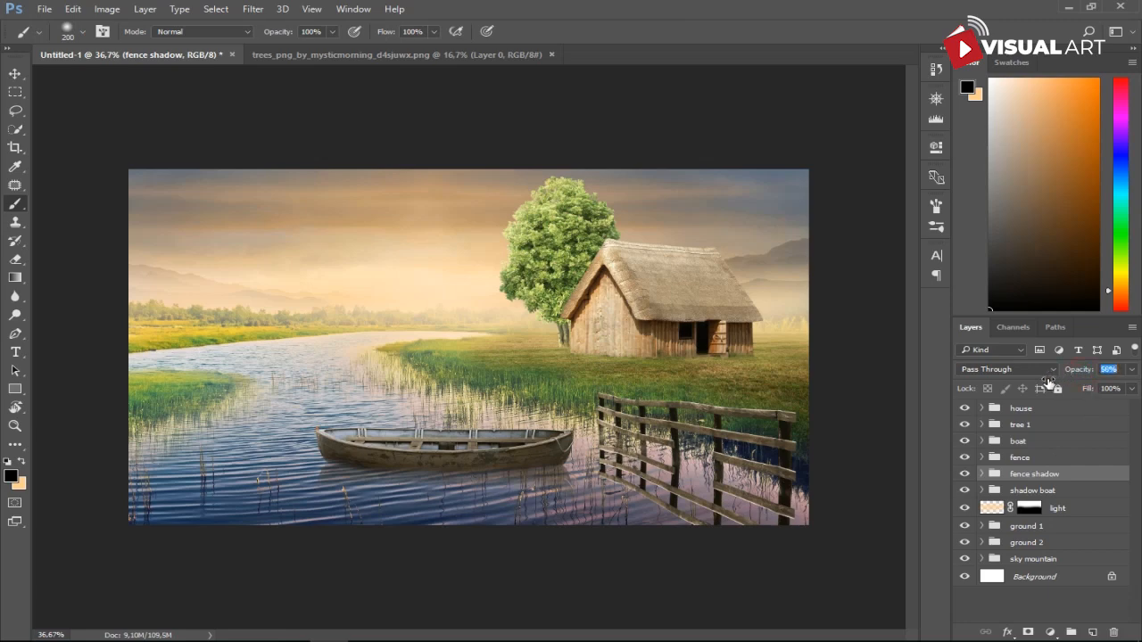
Lower the fence shadow group's opacity to 20% and add a layer mask that softens the reflection
type("29")
key("Return")
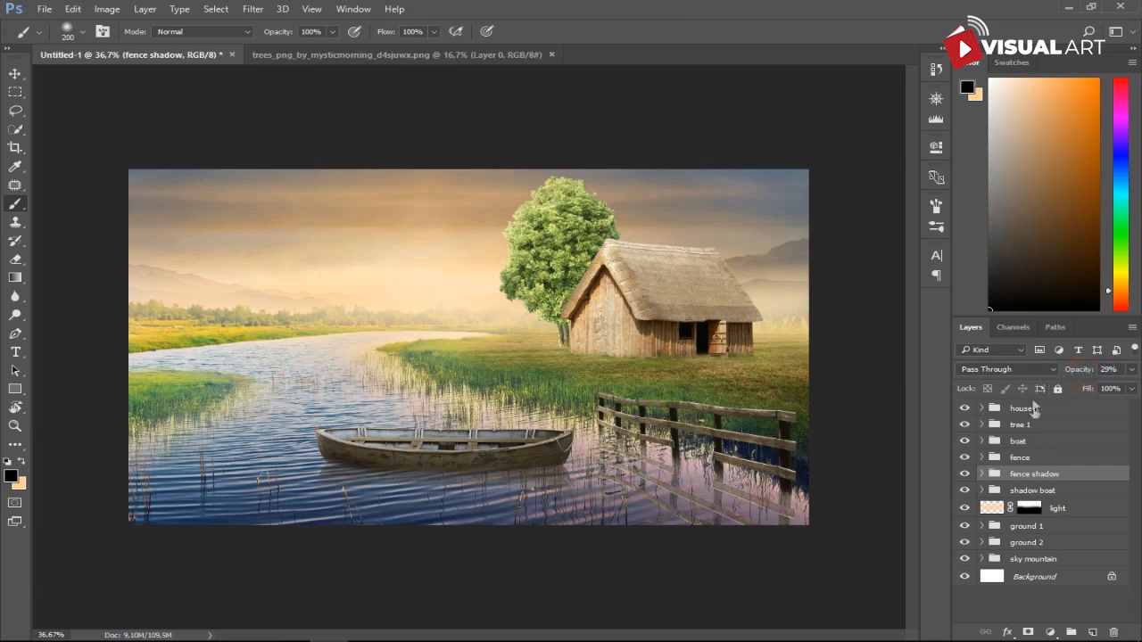
left_click(1030, 632)
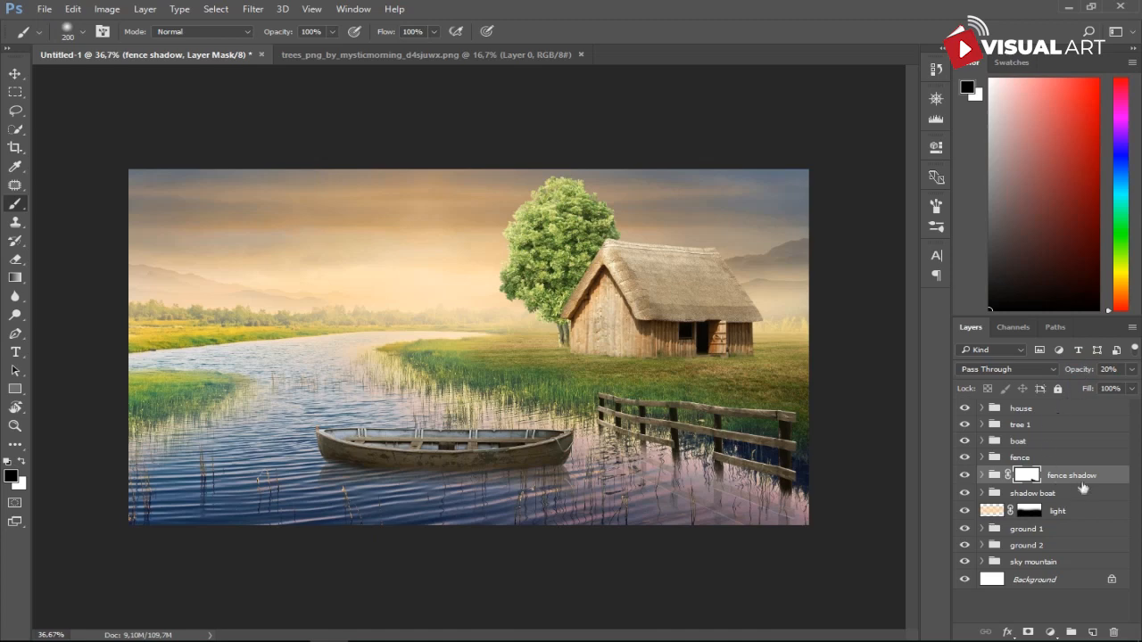
Duplicate the fence and fence shadow groups together, scale the copies down, and place them on the bank behind the boat
left_click(1085, 464, "shift")
key("ctrl+j")
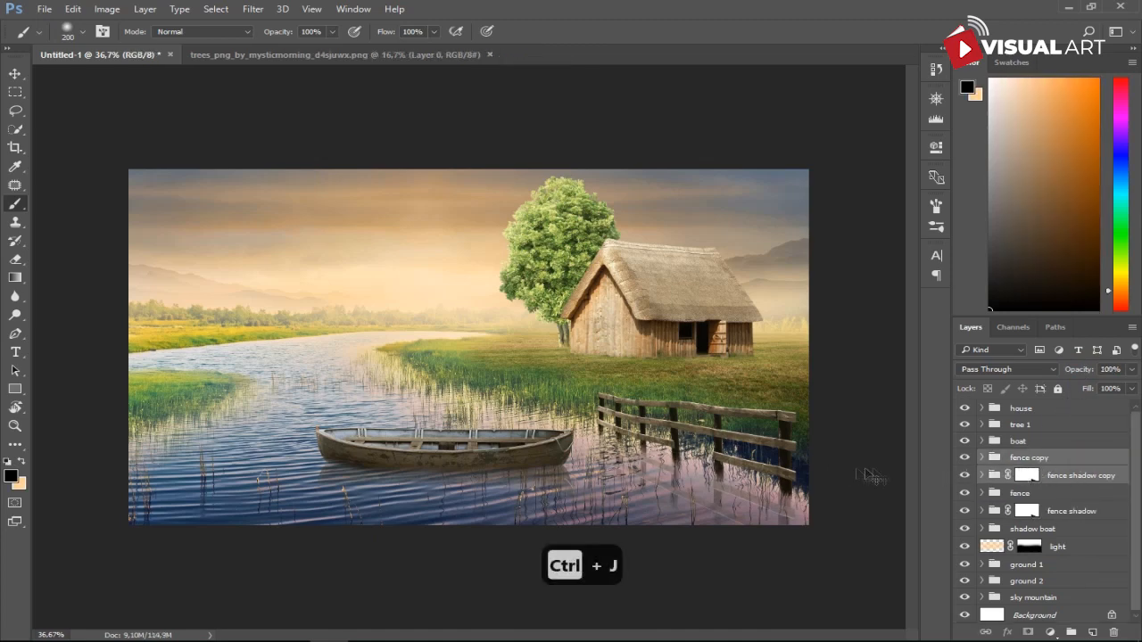
key("ctrl+t")
left_click_drag(746, 451, 730, 451)
left_click_drag(647, 422, 513, 377)
mouse_move(574, 320)
left_mouse_down()
mouse_move(512, 406)
mouse_move(496, 397)
mouse_move(535, 387)
left_mouse_up()
key("Return")
key("b")
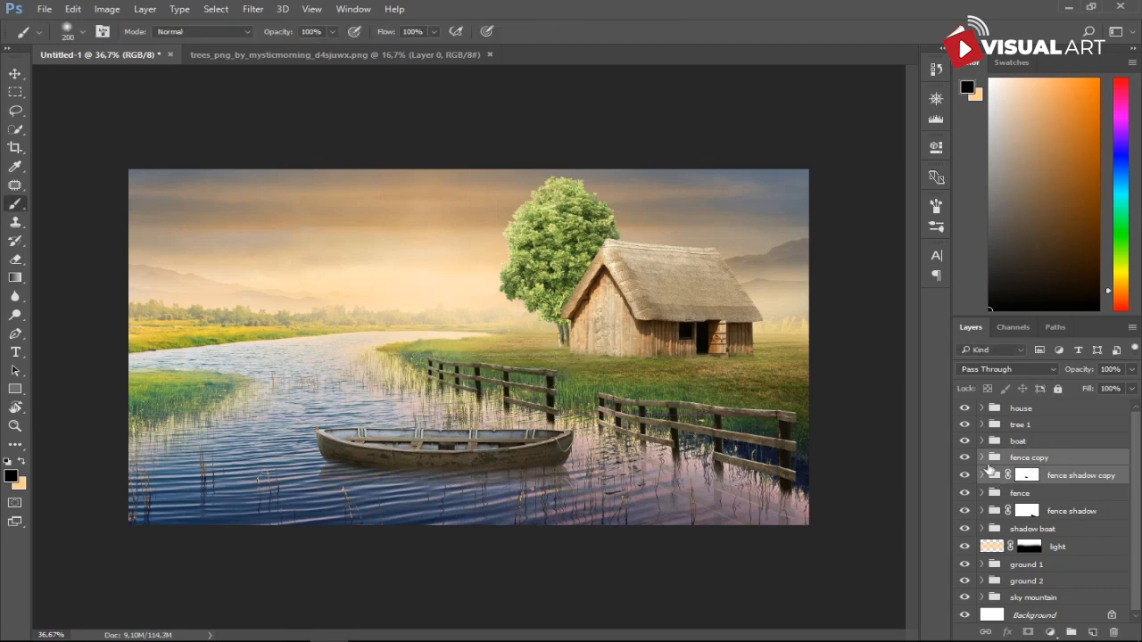
Distort the fence copy group so its rails and far end follow the bank's perspective, and commit the transform
left_click(983, 457)
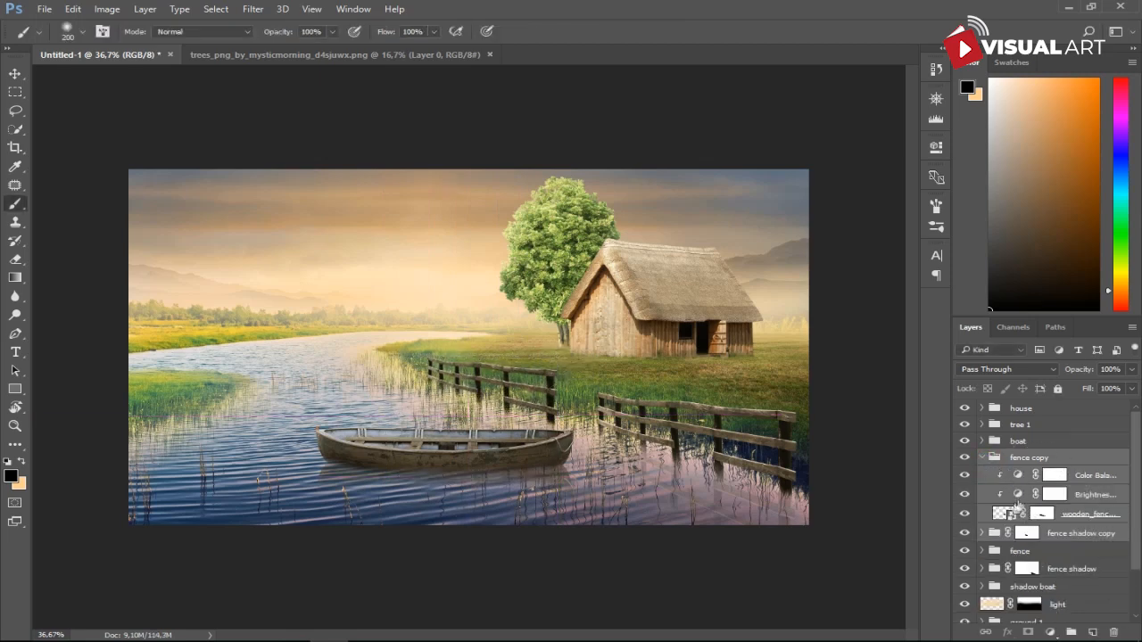
left_click(1048, 459)
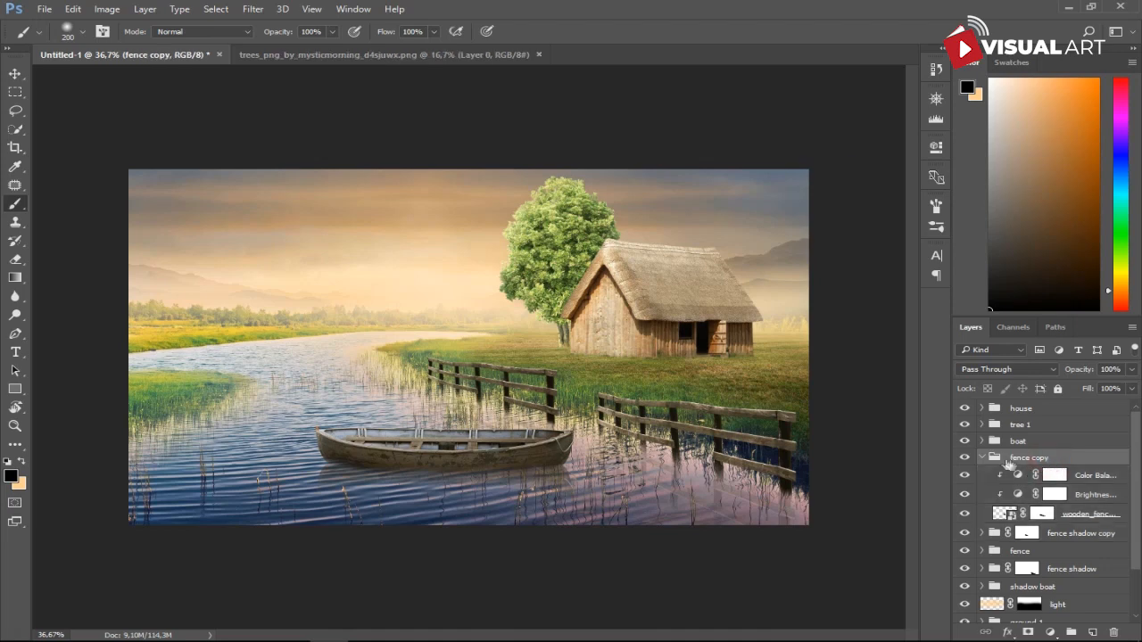
key("ctrl+t")
left_click_drag(558, 360, 563, 381)
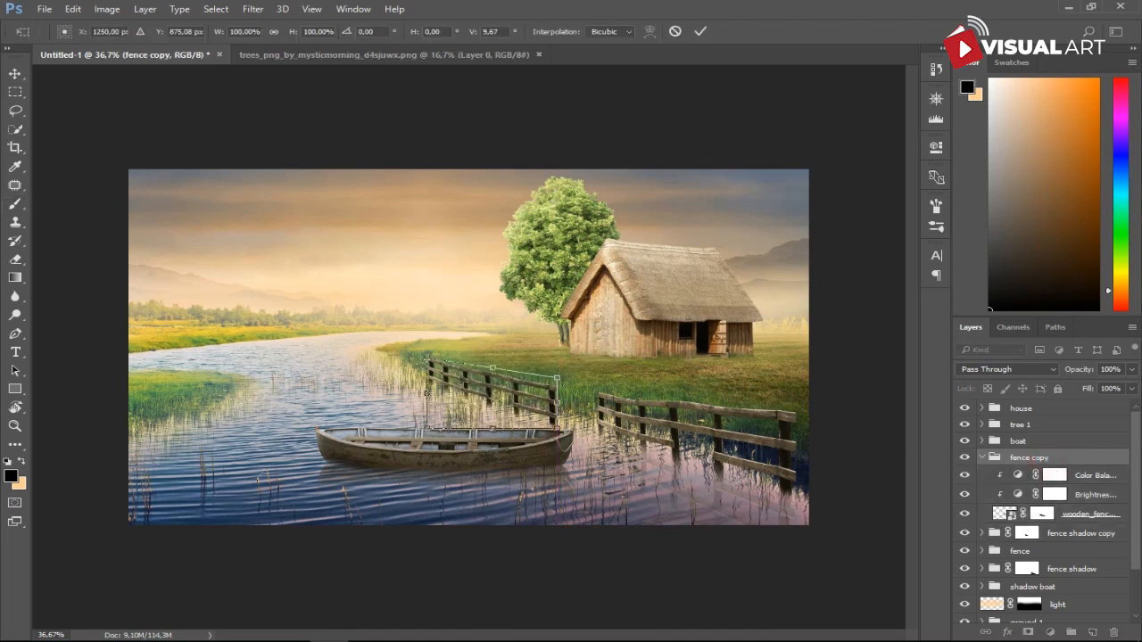
left_click_drag(428, 394, 447, 372)
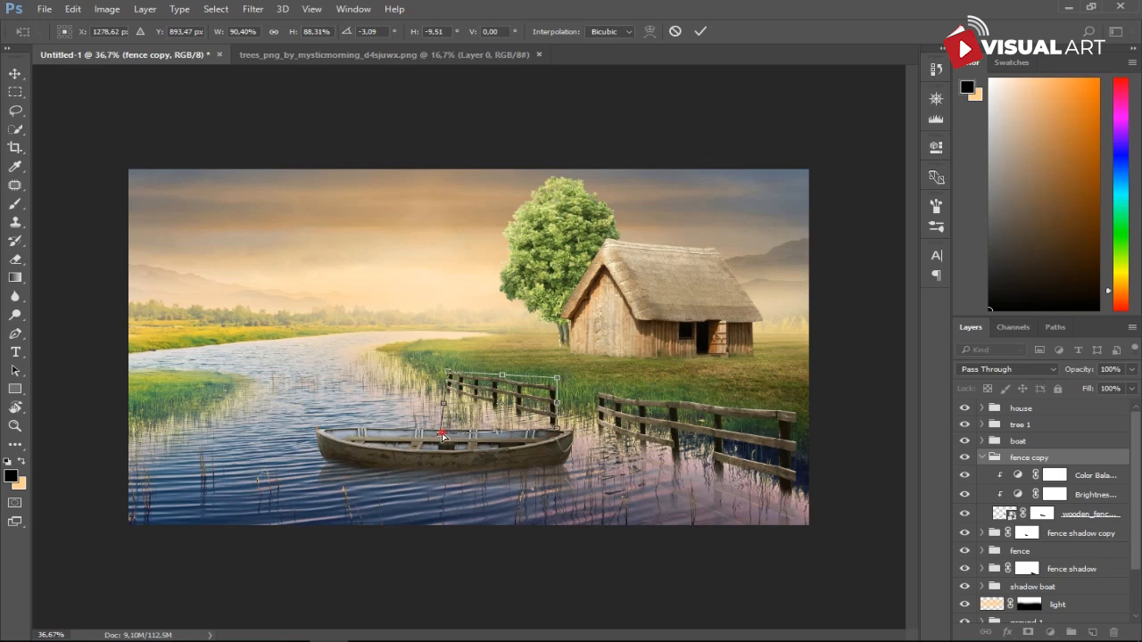
key("Return")
key("b")
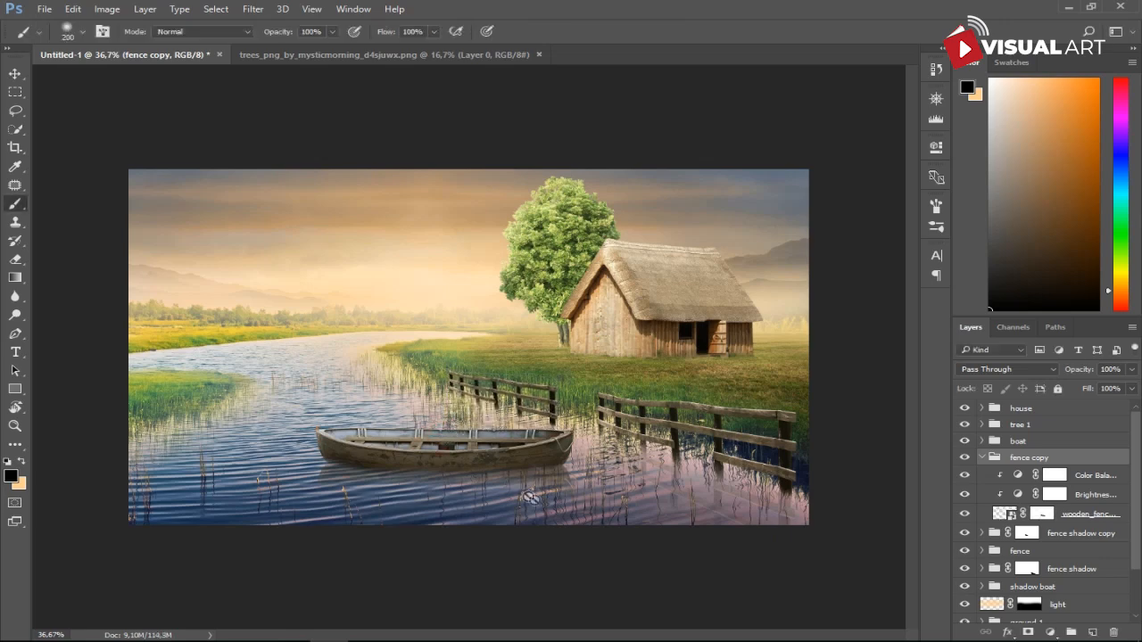
left_click(982, 458)
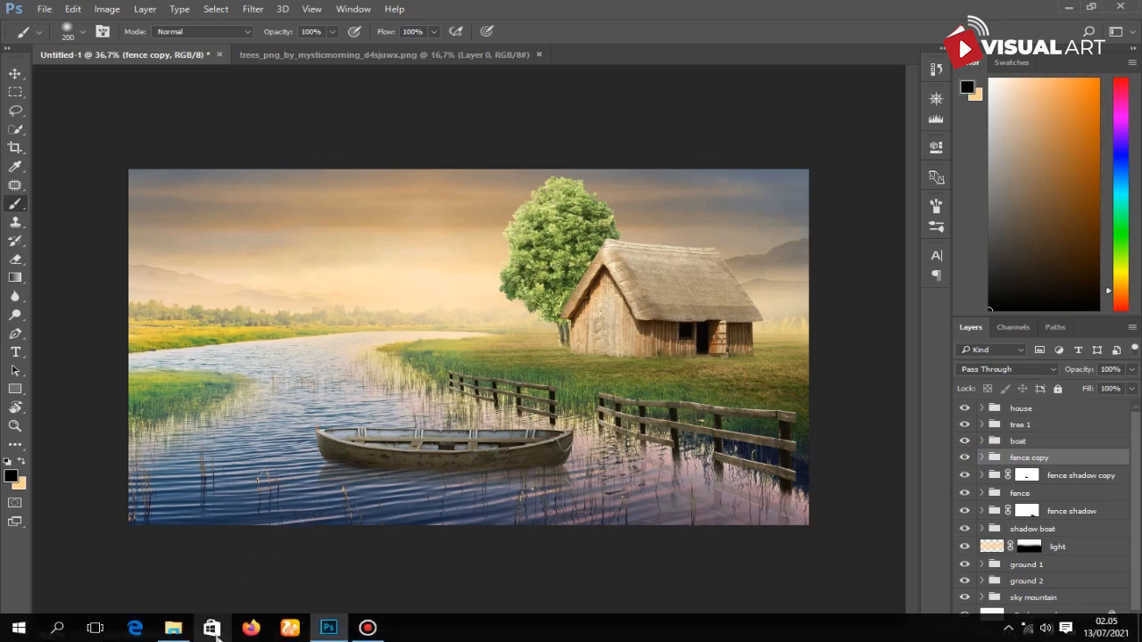
Place the cut-out chopping_logs_by_eirian_stock_d4lsxtm image into the composite from the VILLAGE folder in downloads on drive D
left_click(178, 628)
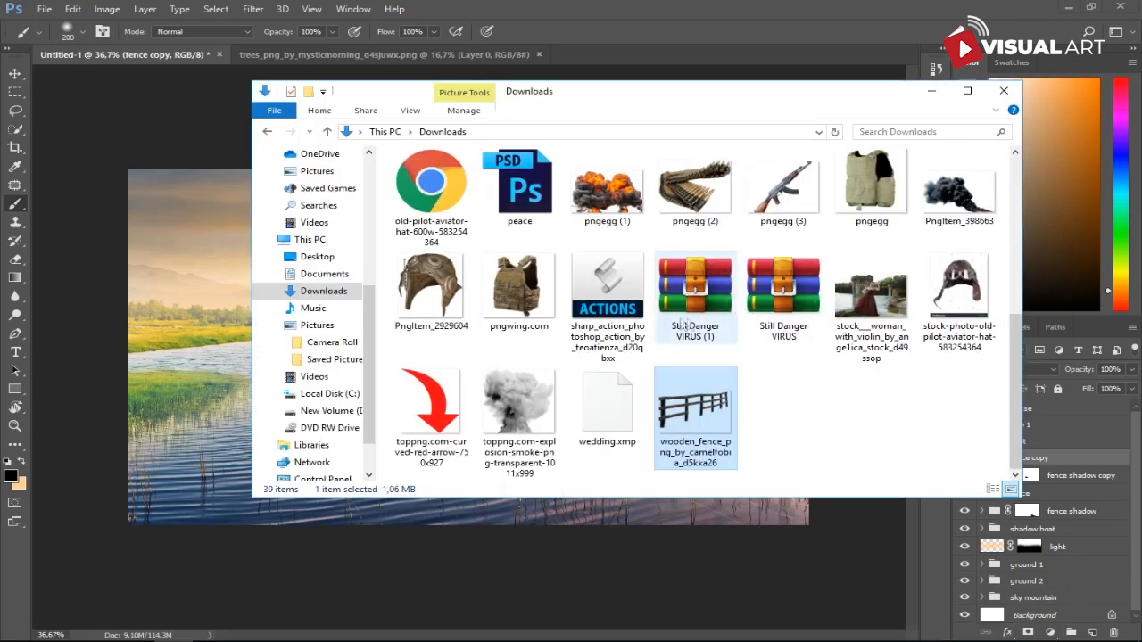
left_click(351, 293)
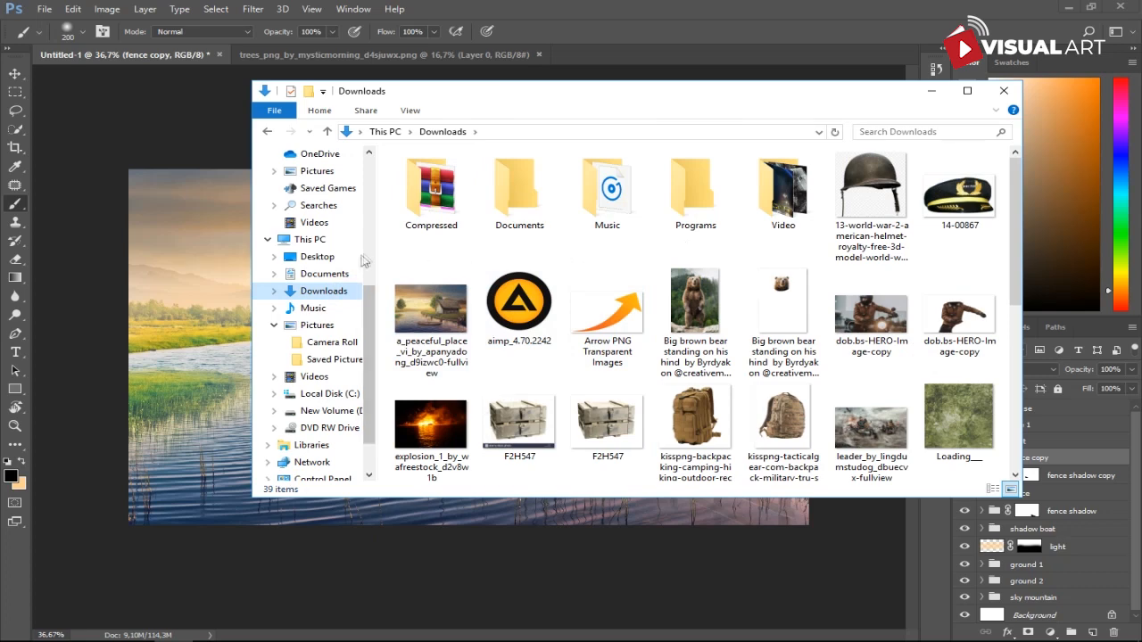
left_click(310, 239)
left_click(733, 294)
double_click(734, 294)
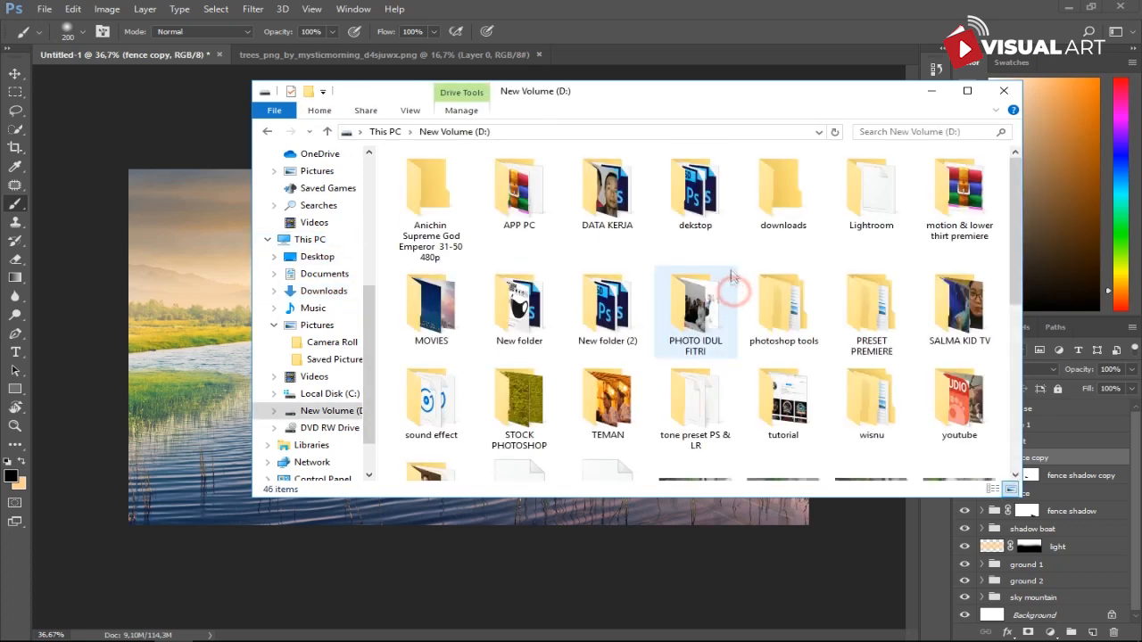
double_click(772, 228)
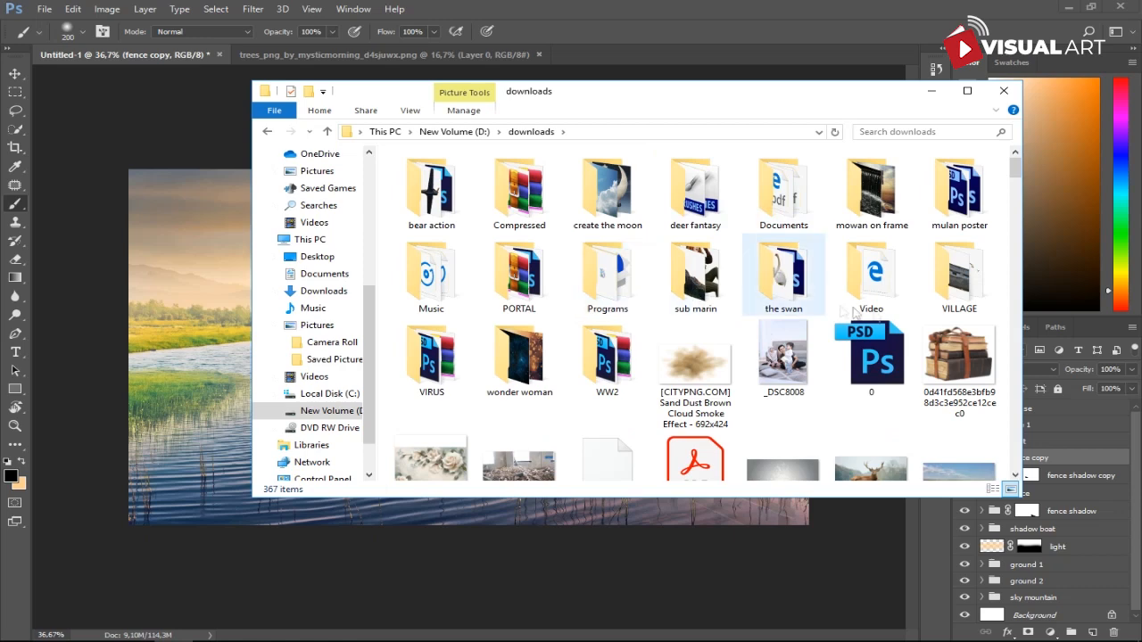
double_click(951, 303)
left_click(700, 192)
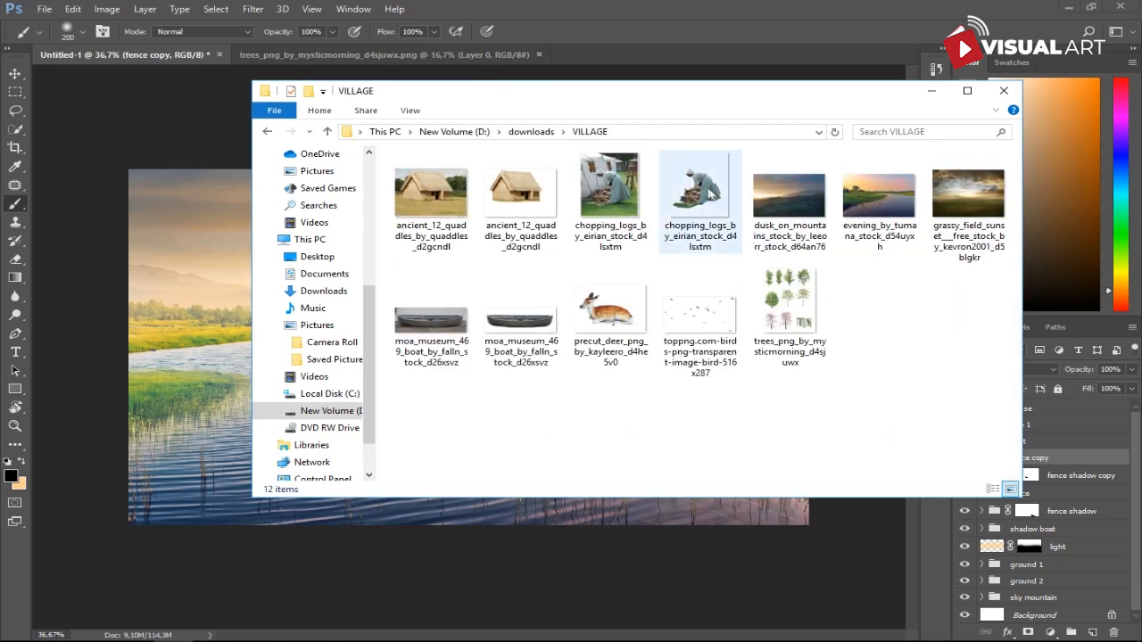
left_click_drag(700, 192, 223, 300)
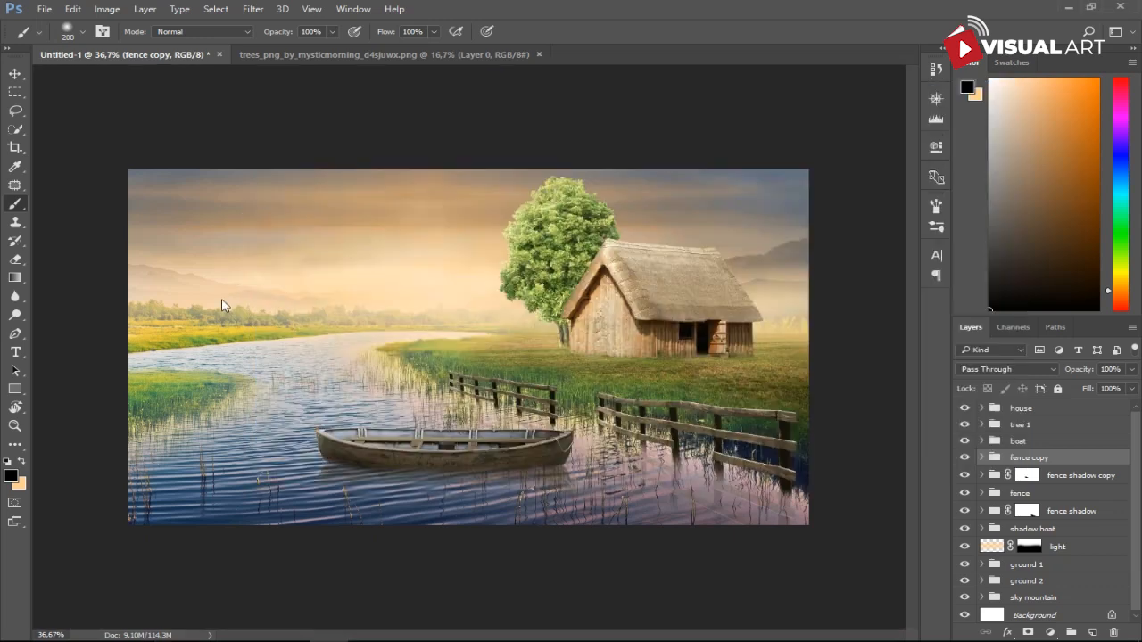
Scale the log-chopping woman to about 38% near the hut, commit the placement, and move her layer above all groups
left_click_drag(622, 175, 462, 354)
left_click_drag(399, 424, 575, 318)
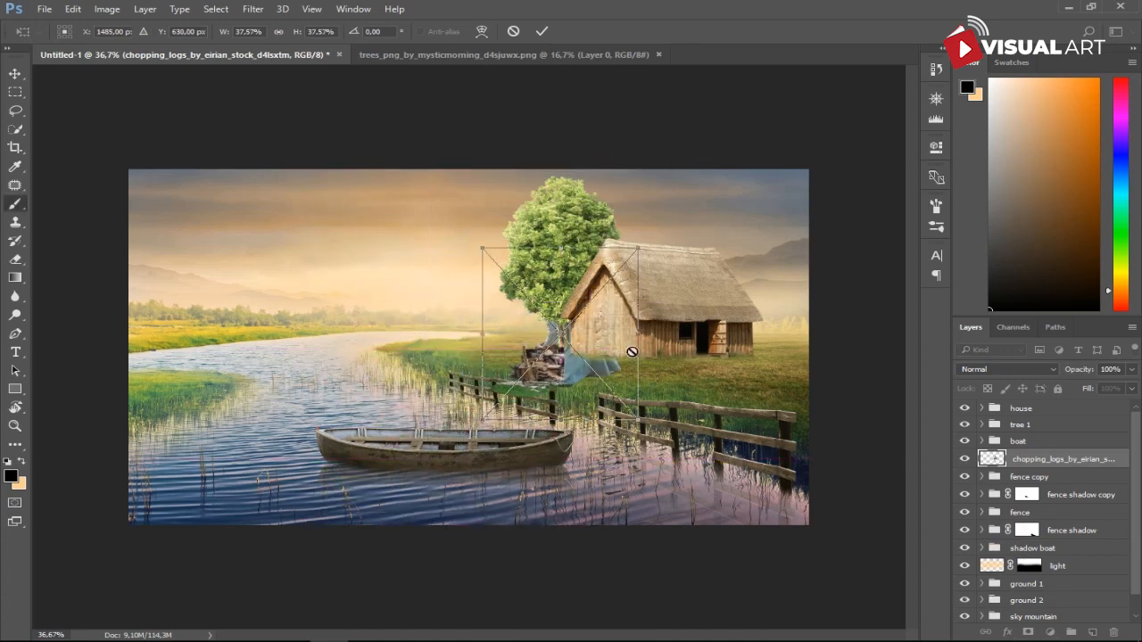
key("Return")
left_click_drag(1062, 458, 1060, 402)
Flip the log-chopping woman horizontally, scale her down further, and position her on the grass in front of the hut
key("ctrl+t")
right_click(590, 351)
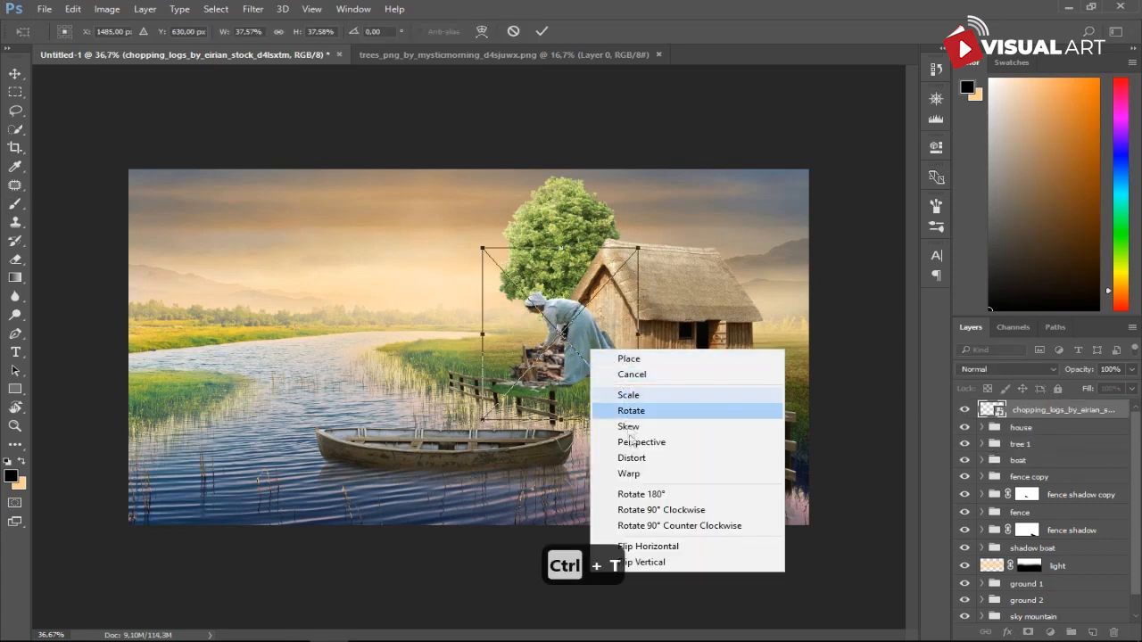
left_click(657, 545)
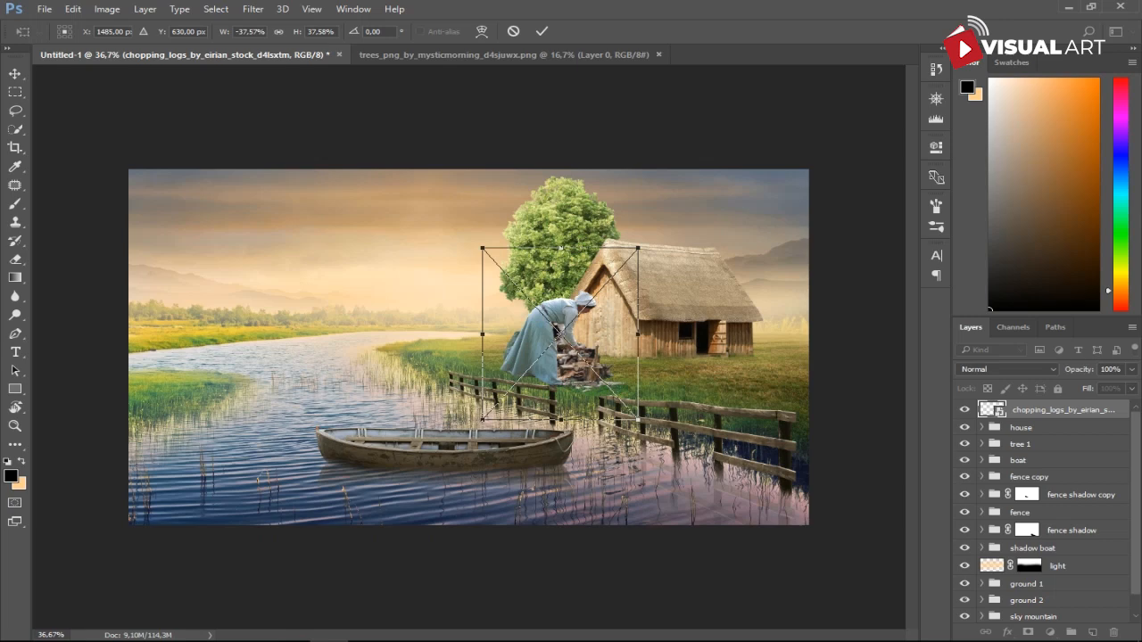
left_click_drag(485, 252, 564, 339)
mouse_move(611, 384)
left_mouse_down()
mouse_move(609, 353)
mouse_move(624, 371)
left_mouse_up()
key("Return")
key("b")
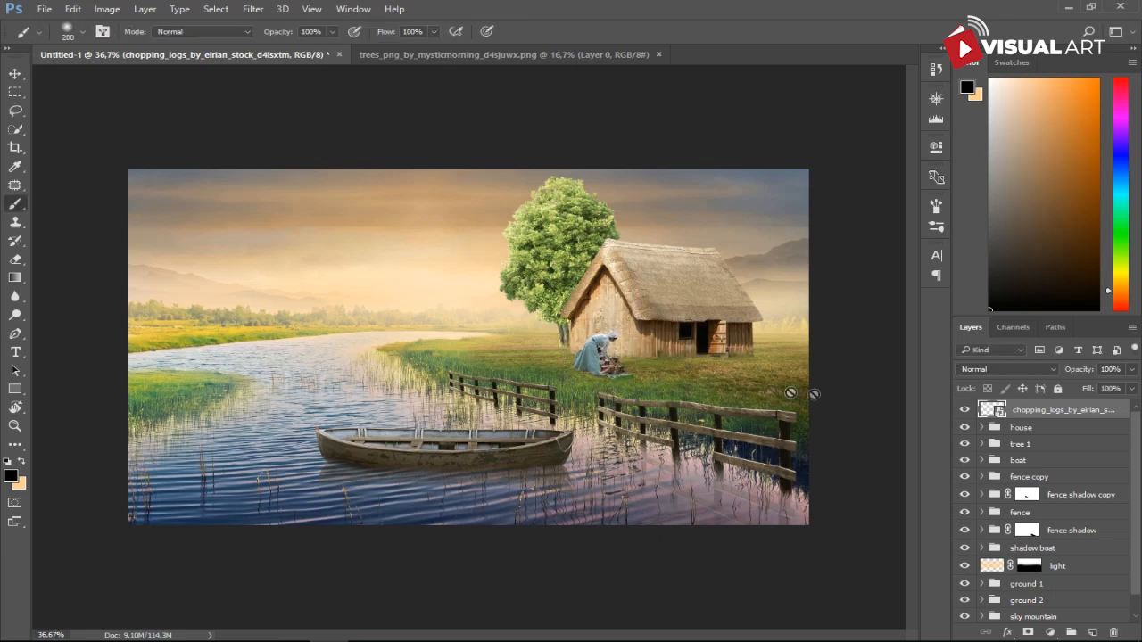
Add a layer mask to the woman and paint out the ground beneath her with a soft 100 px black brush
left_click(1026, 631)
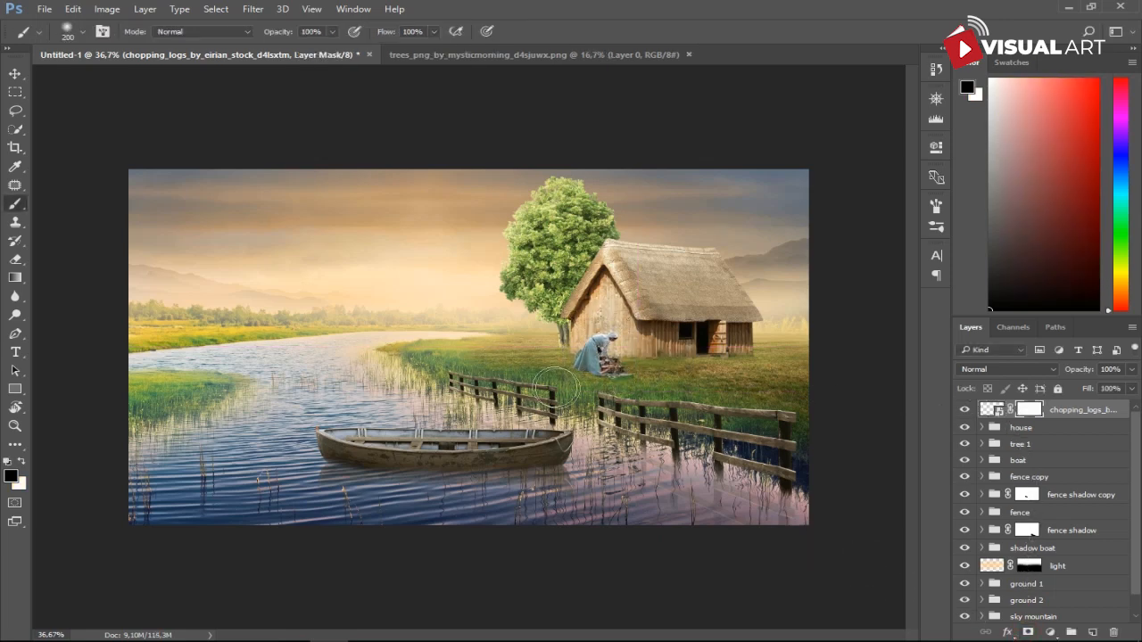
key("bracketleft")
key("bracketleft")
key("bracketleft")
key("bracketleft")
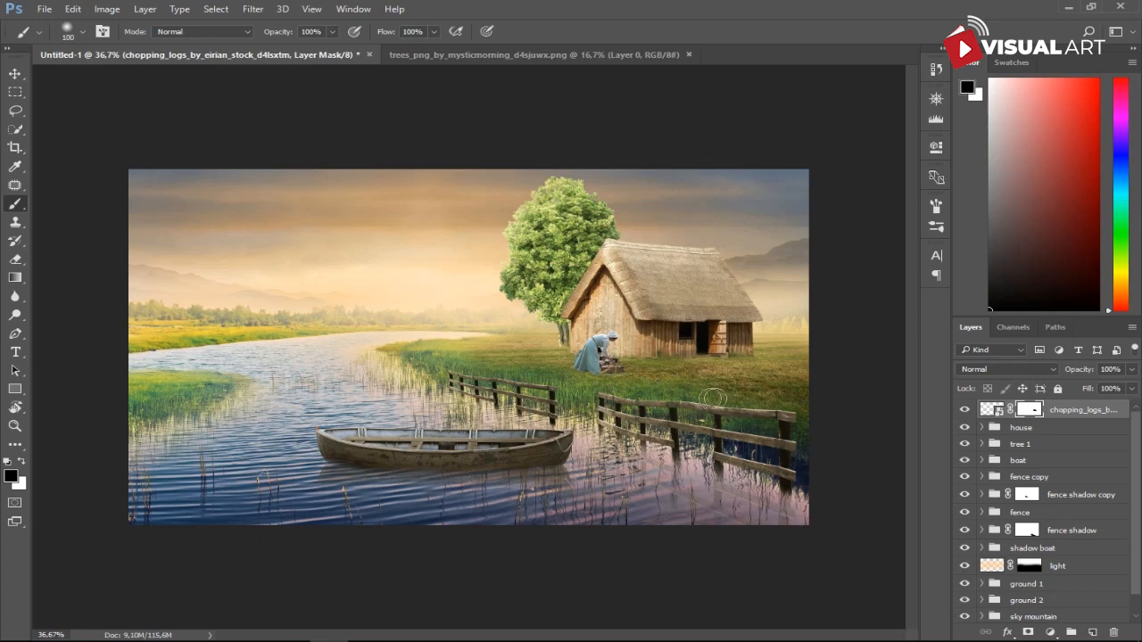
Add a Color Balance adjustment clipped to the woman, with midtones at Yellow -20 and shifted slightly toward red
left_click(1050, 632)
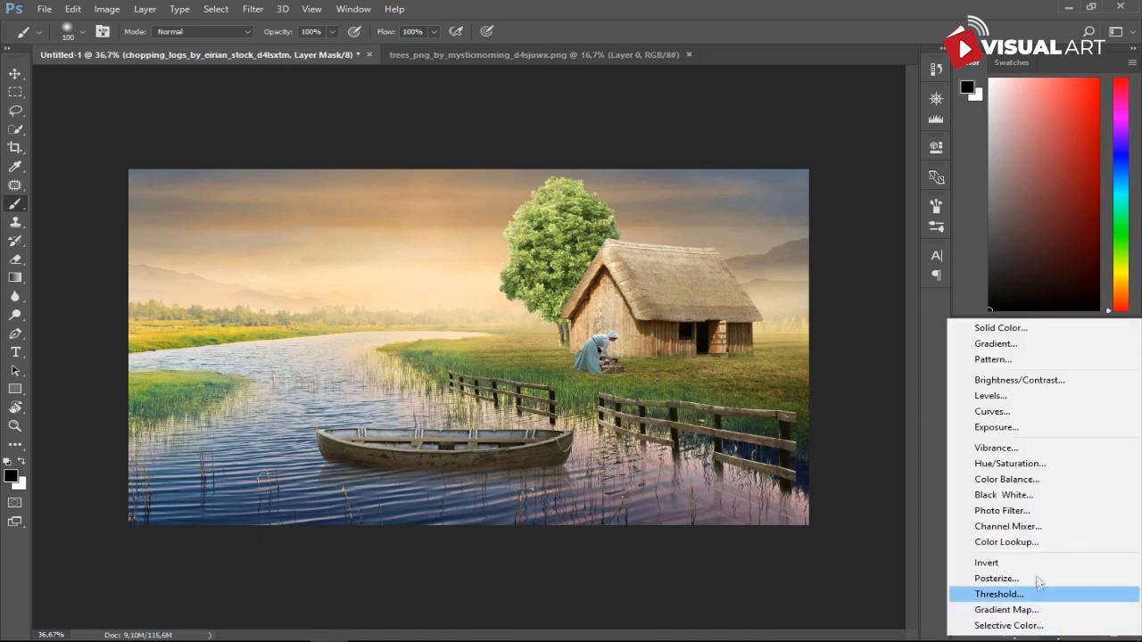
left_click(1026, 480)
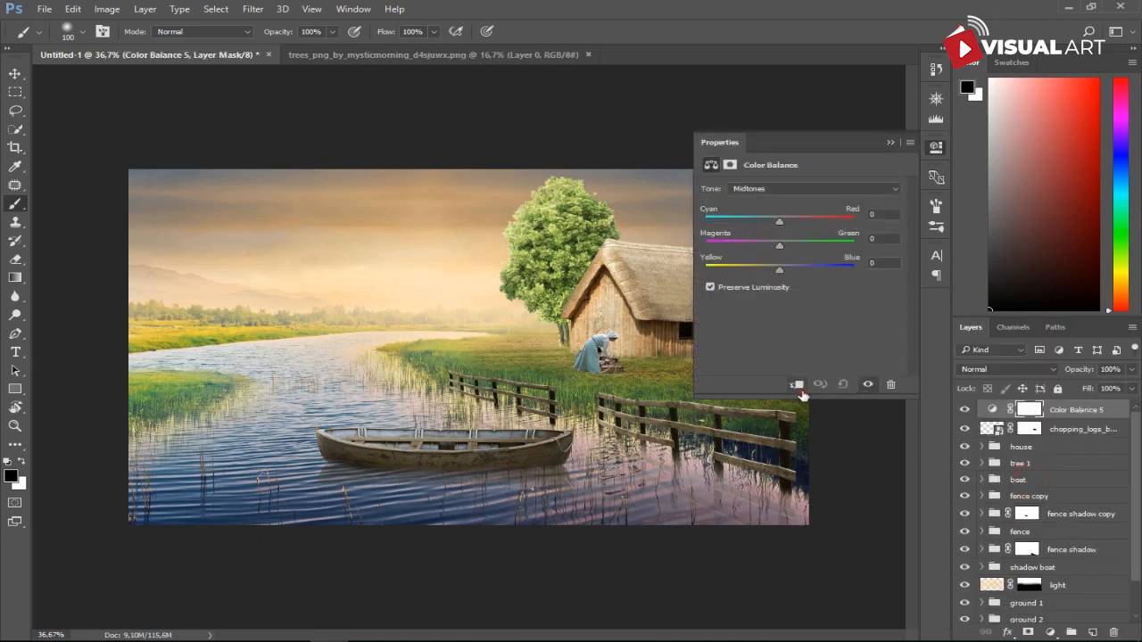
left_click(797, 384)
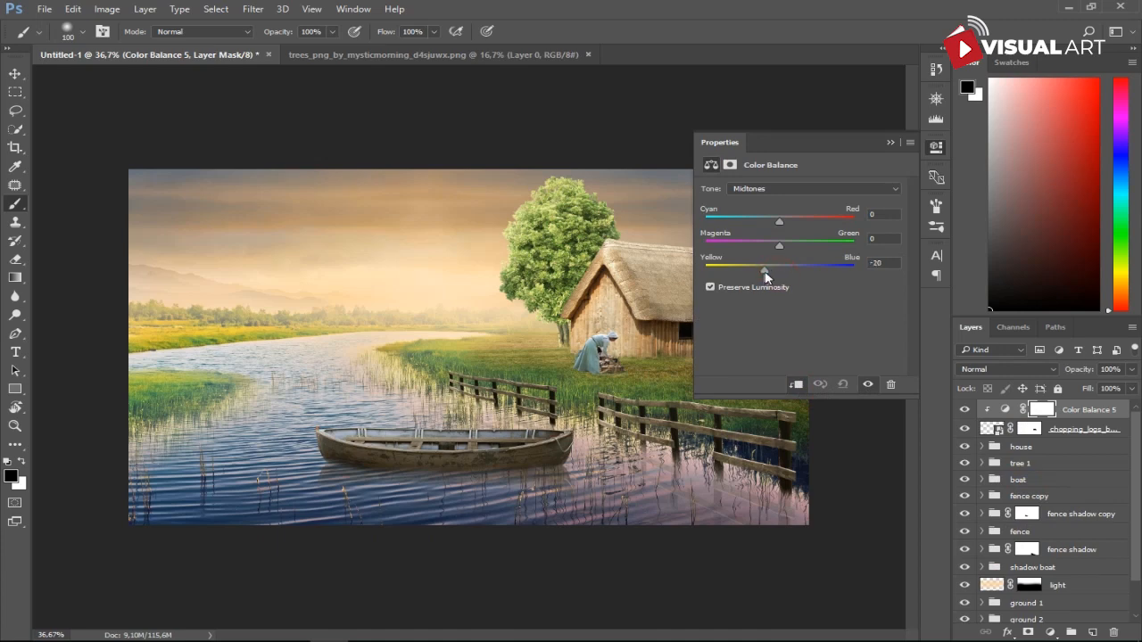
left_click_drag(783, 223, 785, 220)
Rasterize the log-chopping woman's smart object layer, keeping its layer mask
left_click(1053, 433)
right_click(1017, 433)
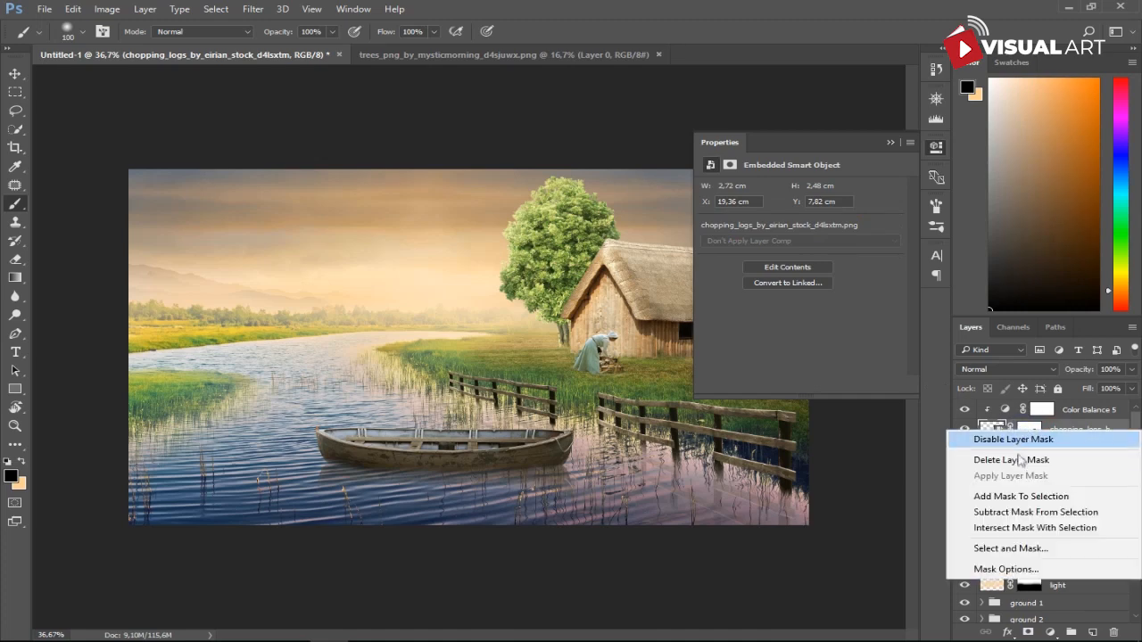
right_click(1075, 430)
right_click(1074, 429)
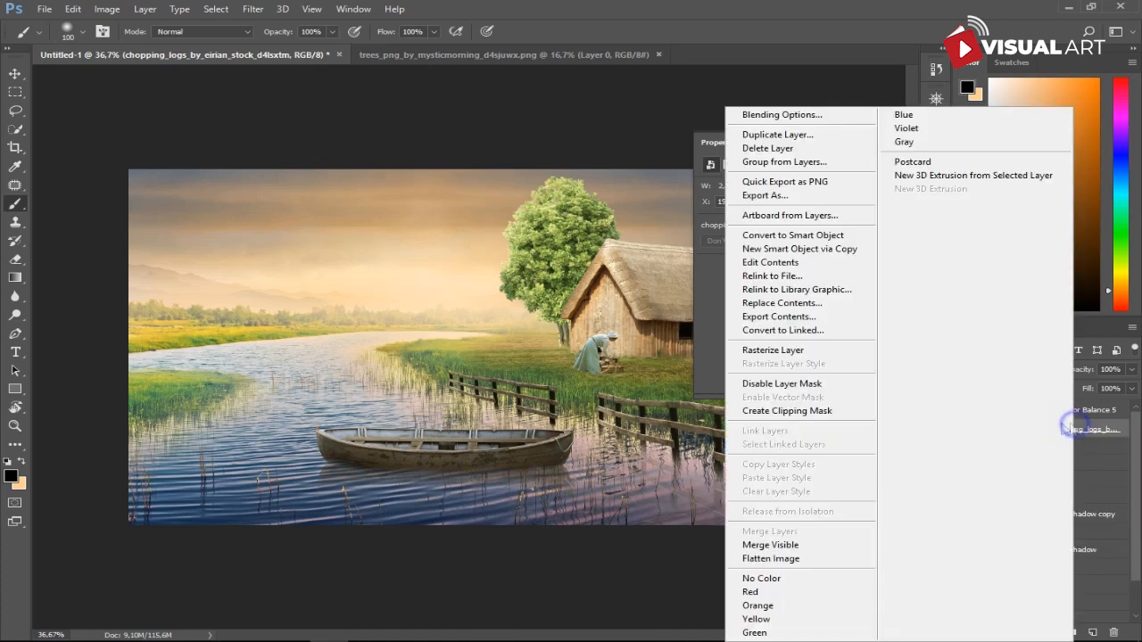
left_click(853, 350)
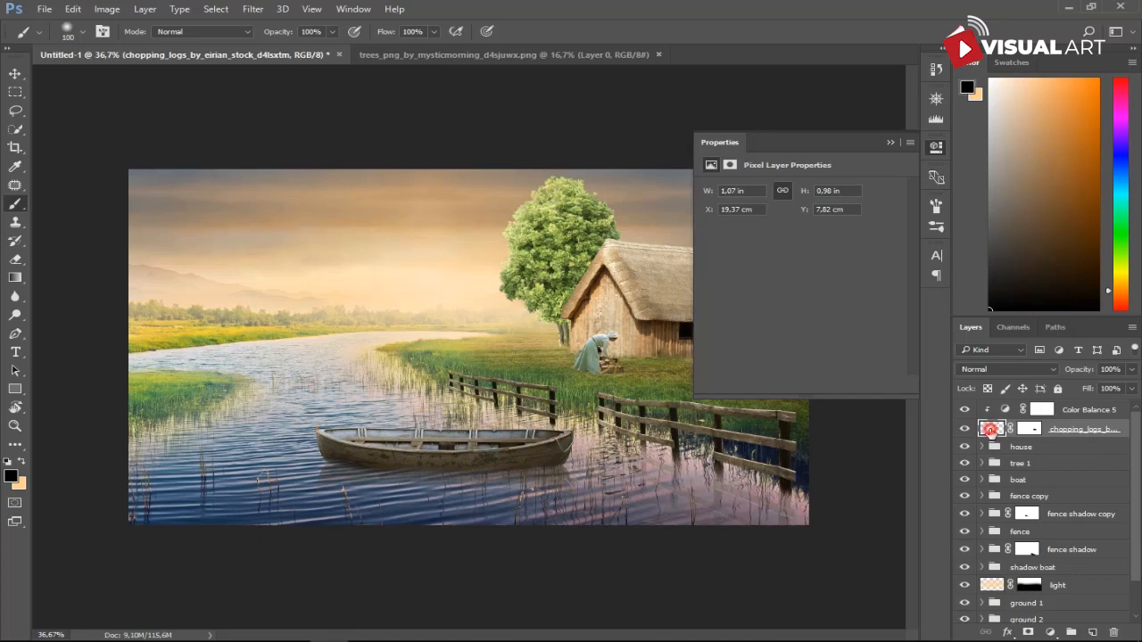
Darken the logs and the lower part of the woman with the Burn tool, Midtones range at 25% exposure
right_click(15, 315)
left_click(50, 326)
key("bracketleft")
key("bracketleft")
key("bracketleft")
mouse_move(614, 377)
left_mouse_down()
mouse_move(594, 370)
mouse_move(599, 356)
left_mouse_up()
key("bracketleft")
key("bracketleft")
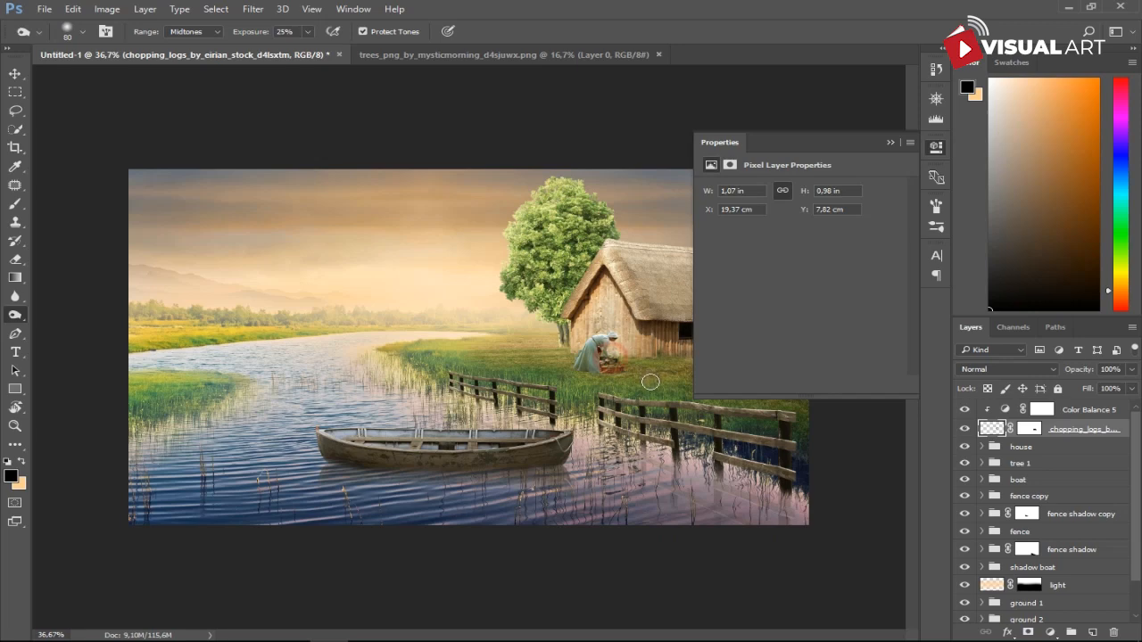
left_click(889, 142)
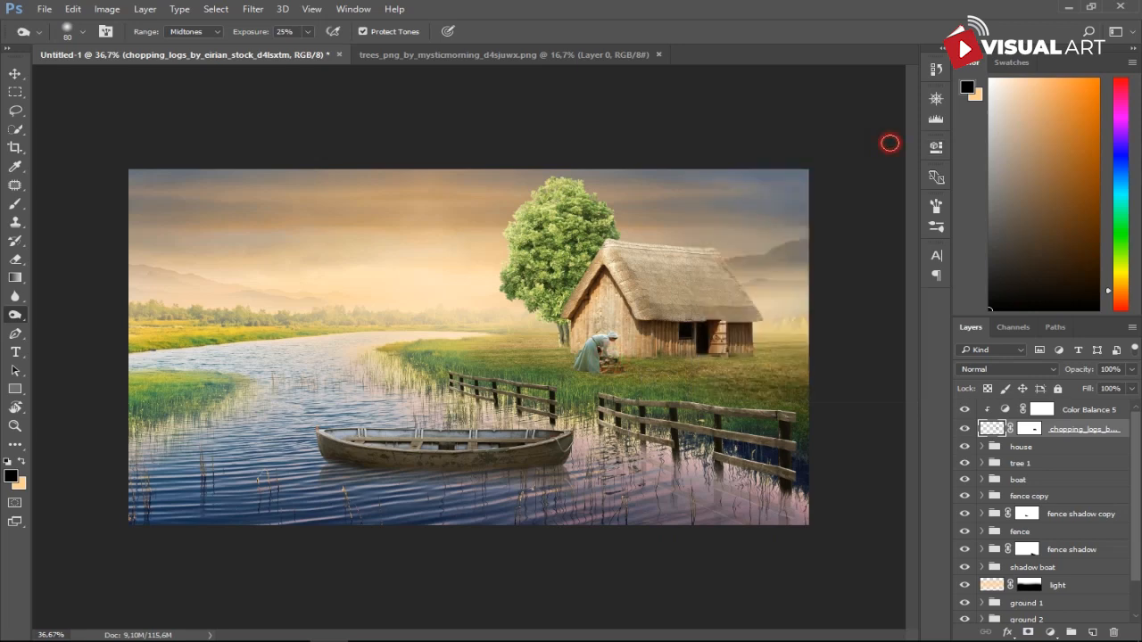
Group the woman's layer with its Color Balance adjustment and name the group "model"
left_click(16, 73)
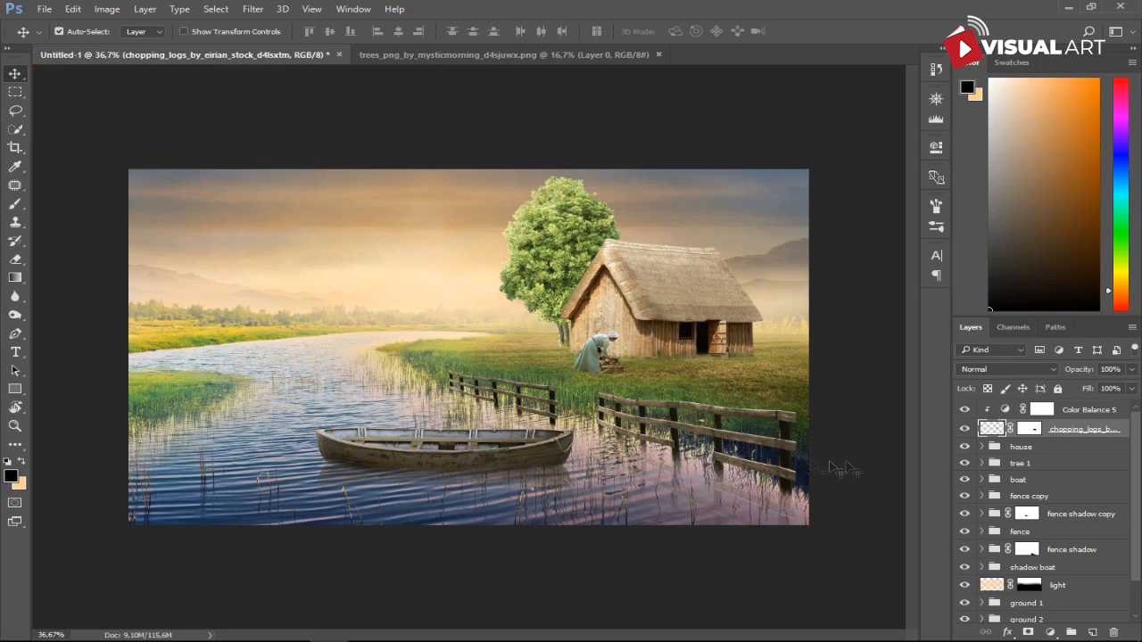
left_click(1072, 411)
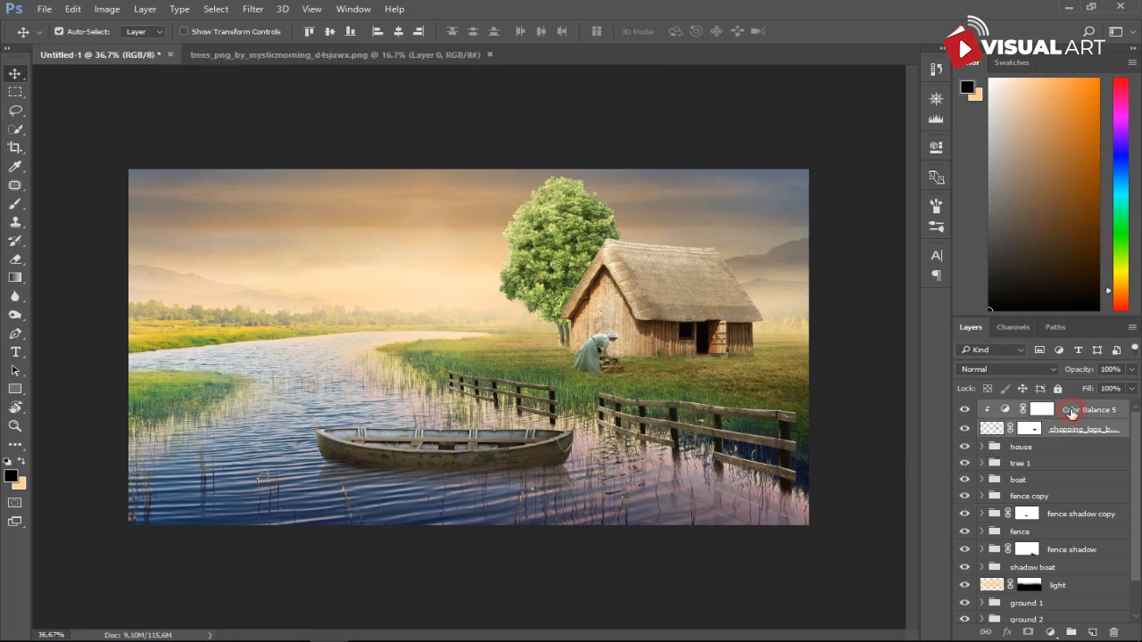
key("ctrl+g")
double_click(1024, 408)
type("model")
key("Return")
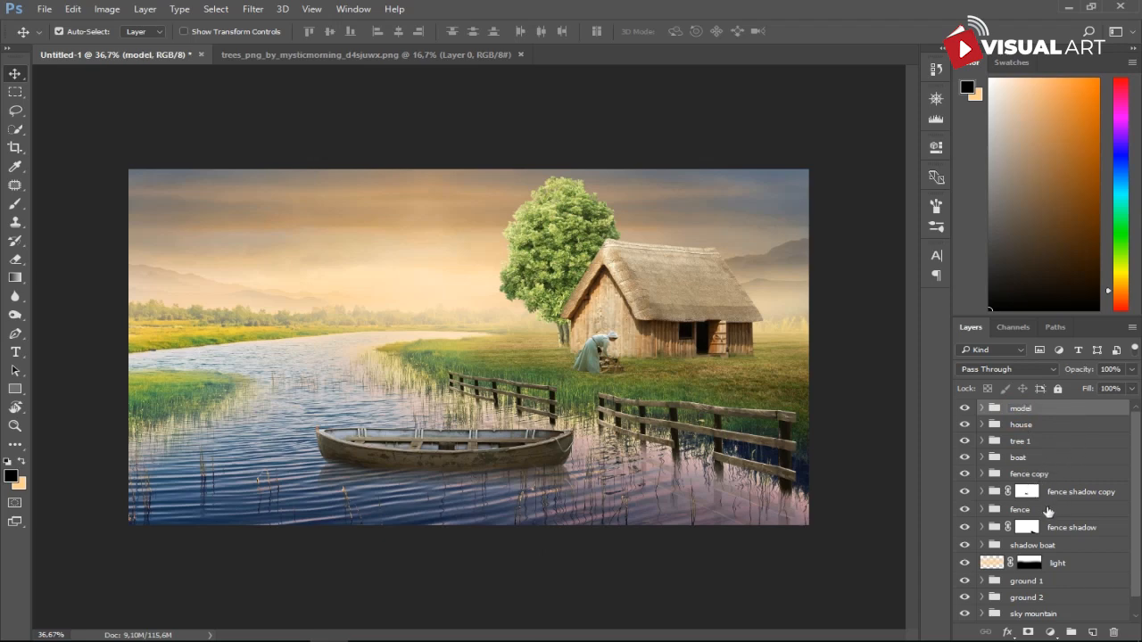
Duplicate the fence copy group, move the duplicate to the far left riverbank, and flip it horizontally
left_click(964, 511)
left_click(965, 511)
left_click(964, 477)
left_click(964, 477)
left_click(1057, 479)
key("ctrl+j")
key("ctrl+t")
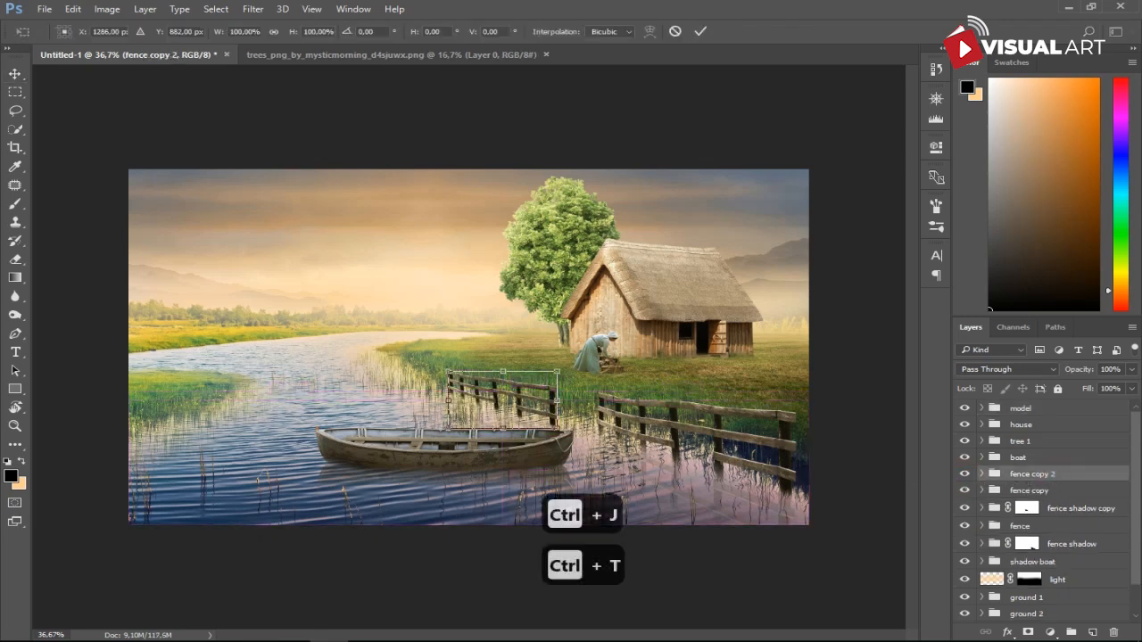
left_click_drag(542, 401, 272, 337)
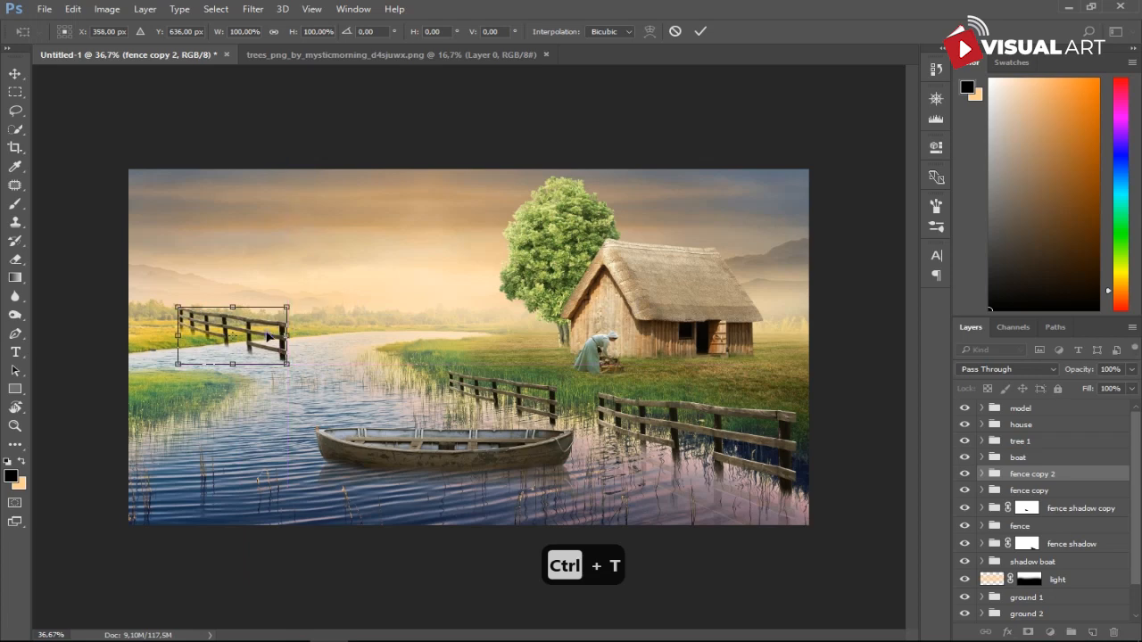
right_click(273, 338)
left_click(332, 547)
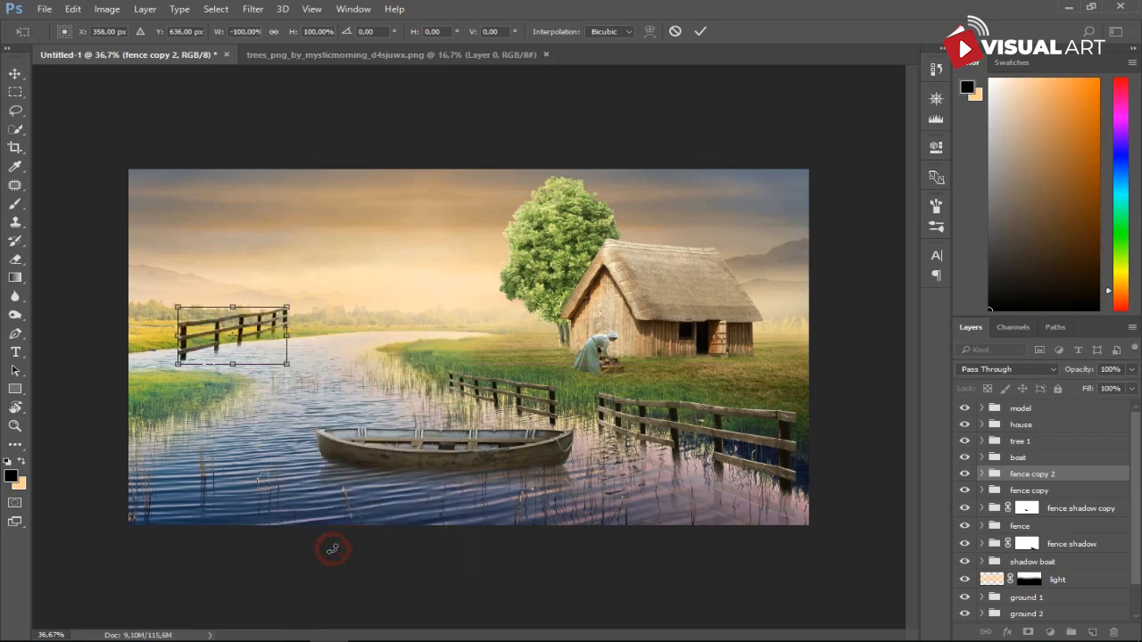
Skew the duplicated fence by about 13° and scale it to about 71% width and 63% height on the left bank
left_click_drag(287, 331, 288, 355)
left_click_drag(178, 307, 179, 323)
mouse_move(269, 342)
left_mouse_down()
mouse_move(250, 324)
mouse_move(269, 342)
left_mouse_up()
left_click_drag(158, 305, 192, 323)
left_click_drag(250, 346, 224, 332)
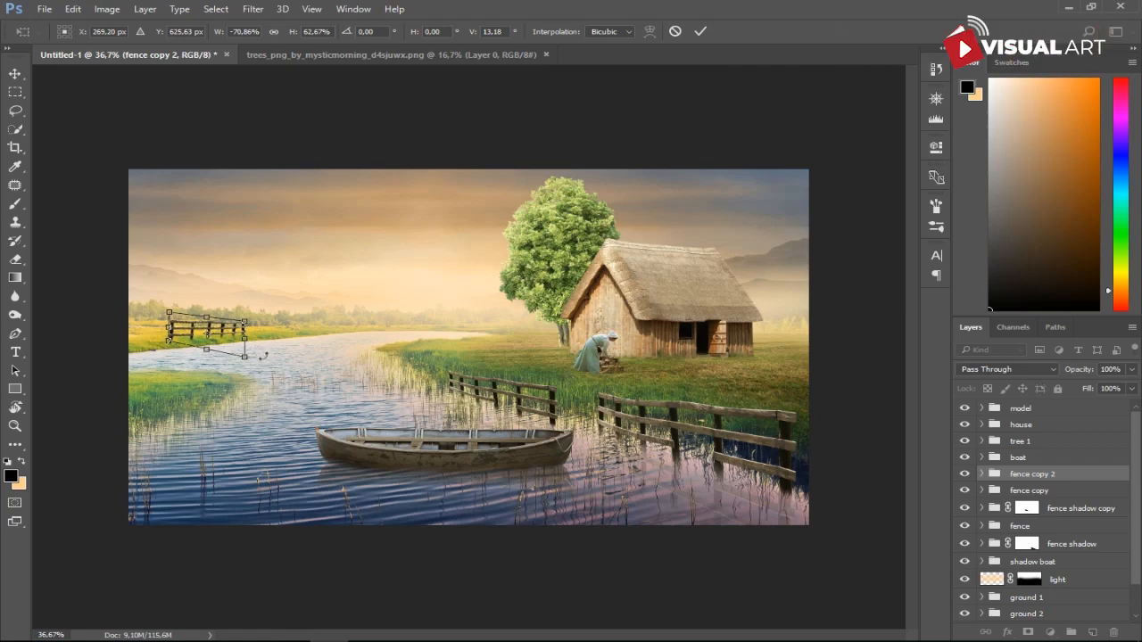
Shrink the left-bank fence slightly more, align its slant with the shoreline, and commit the transform
scroll(259, 363, "up", 4)
left_click_drag(267, 376, 555, 380)
left_click(382, 330)
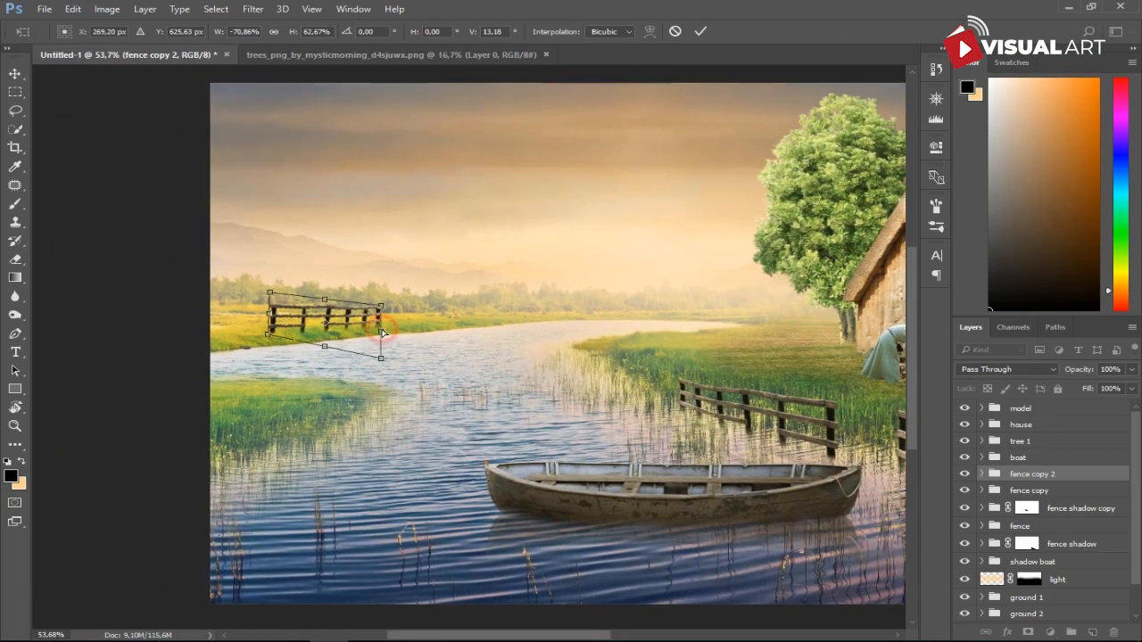
left_click_drag(268, 294, 285, 303)
left_click_drag(381, 337, 382, 332)
key("Return")
scroll(397, 346, "down", 3)
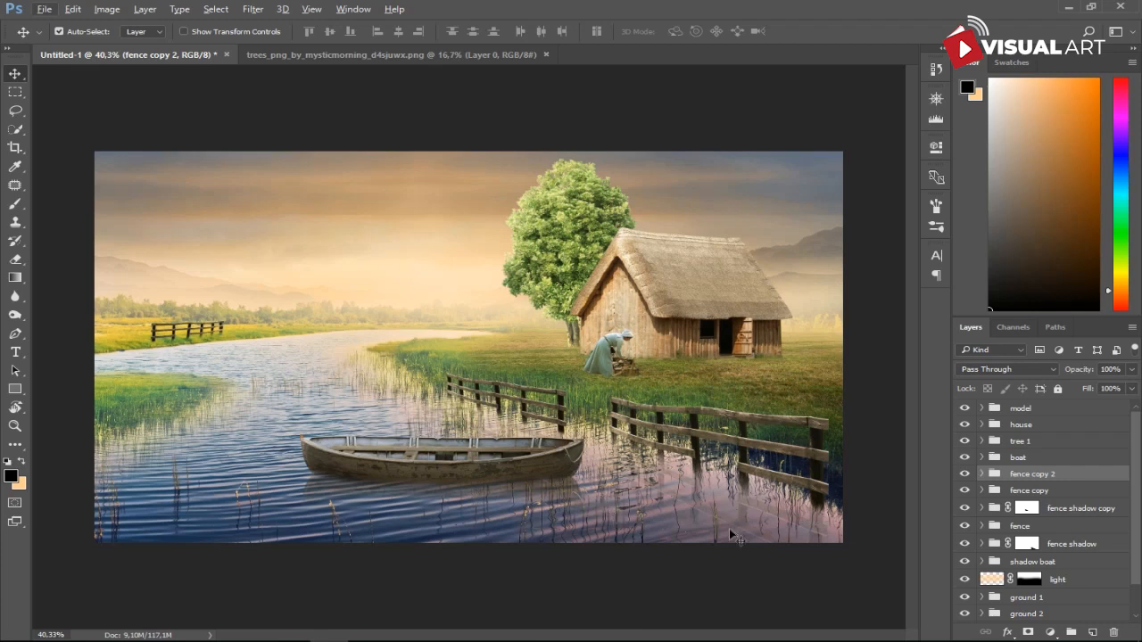
Duplicate the tree 1 group, move the copy to the left side of the scene, and flip it horizontally
left_click(547, 237)
left_click(1017, 442)
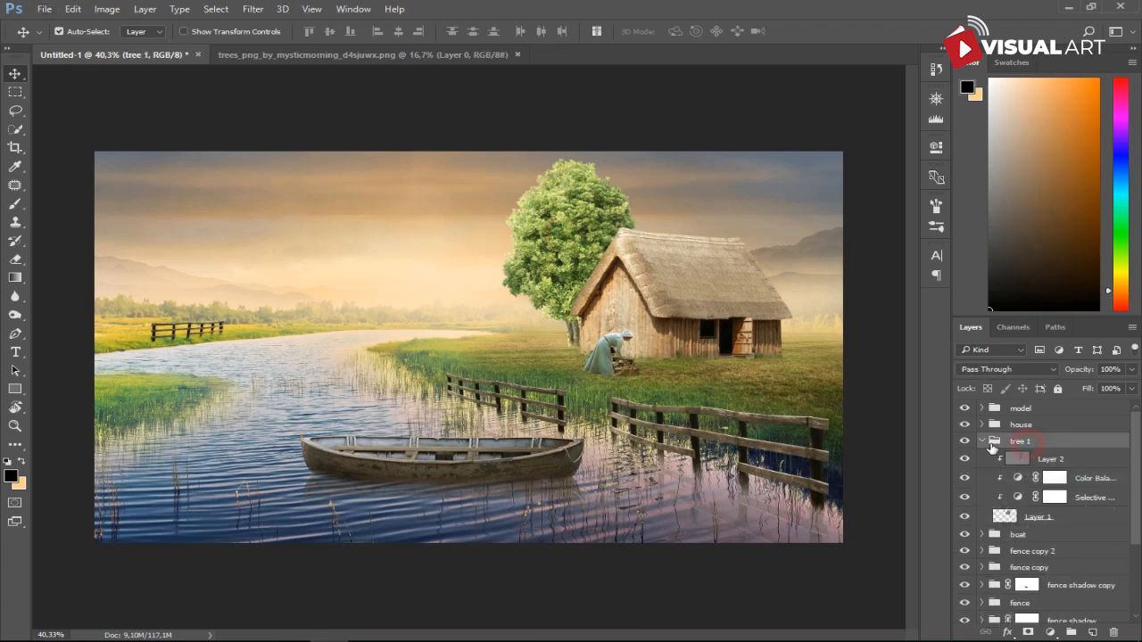
left_click(983, 442)
key("ctrl+j")
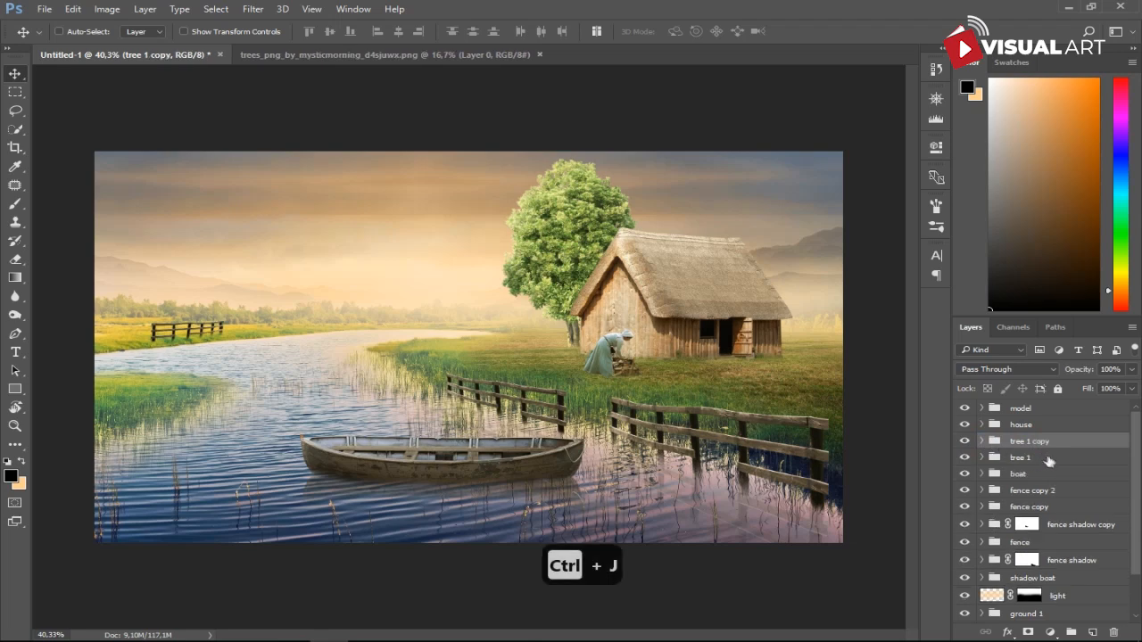
key("ctrl+t")
left_click_drag(576, 231, 306, 224)
right_click(307, 224)
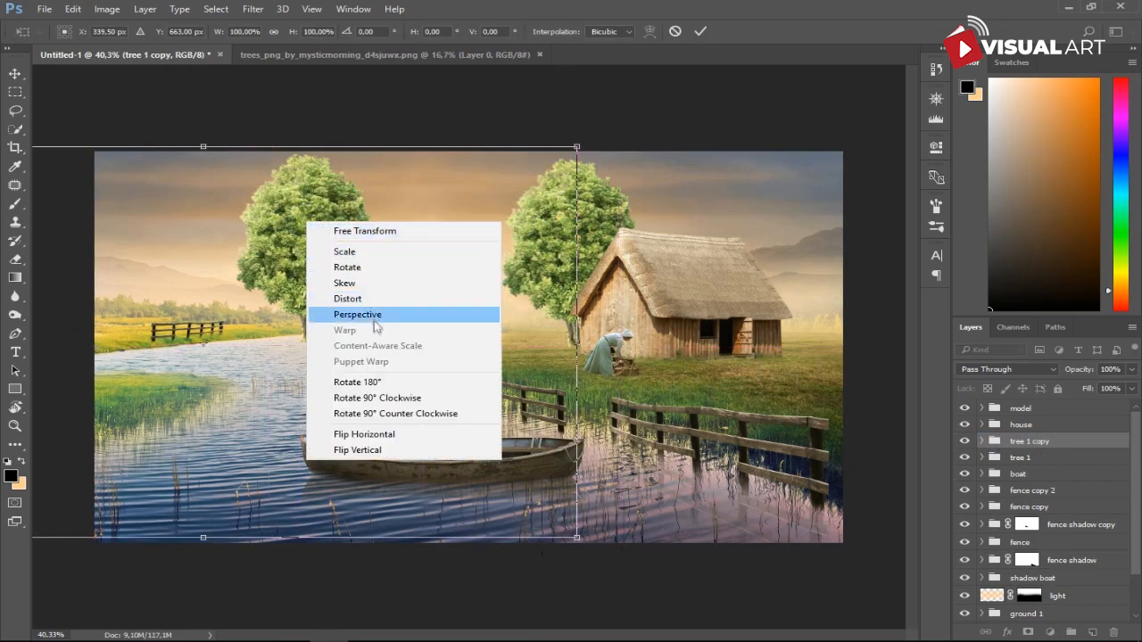
left_click(382, 434)
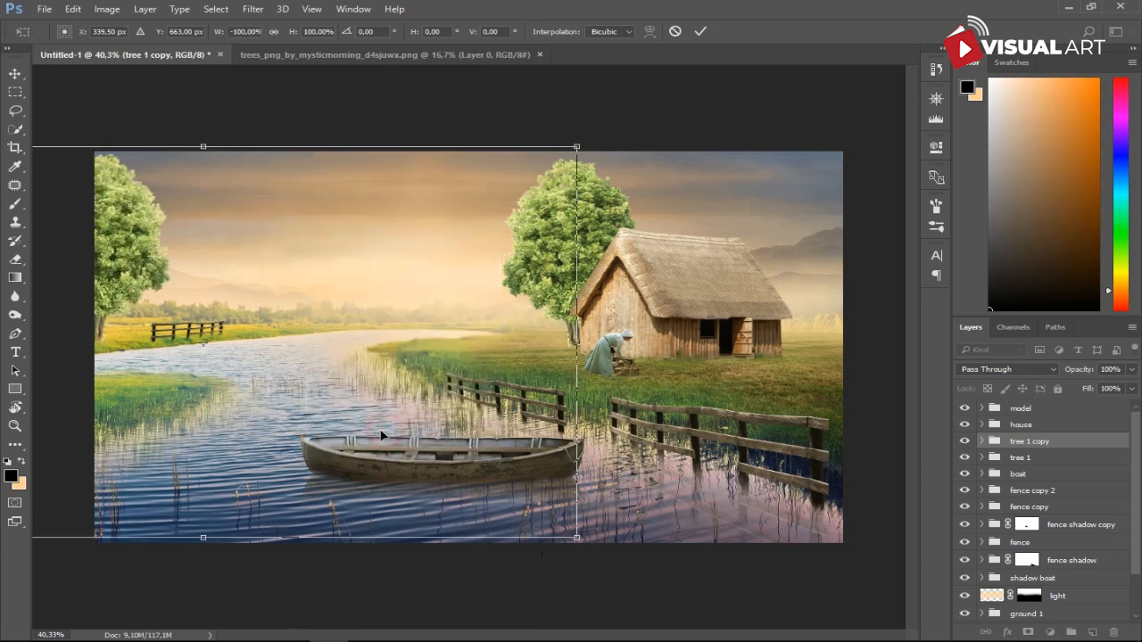
Scale the tree copy to about 63% width and 81% height, place it by the left-bank fence, and commit
left_click_drag(142, 226, 239, 226)
left_click_drag(673, 342, 592, 343)
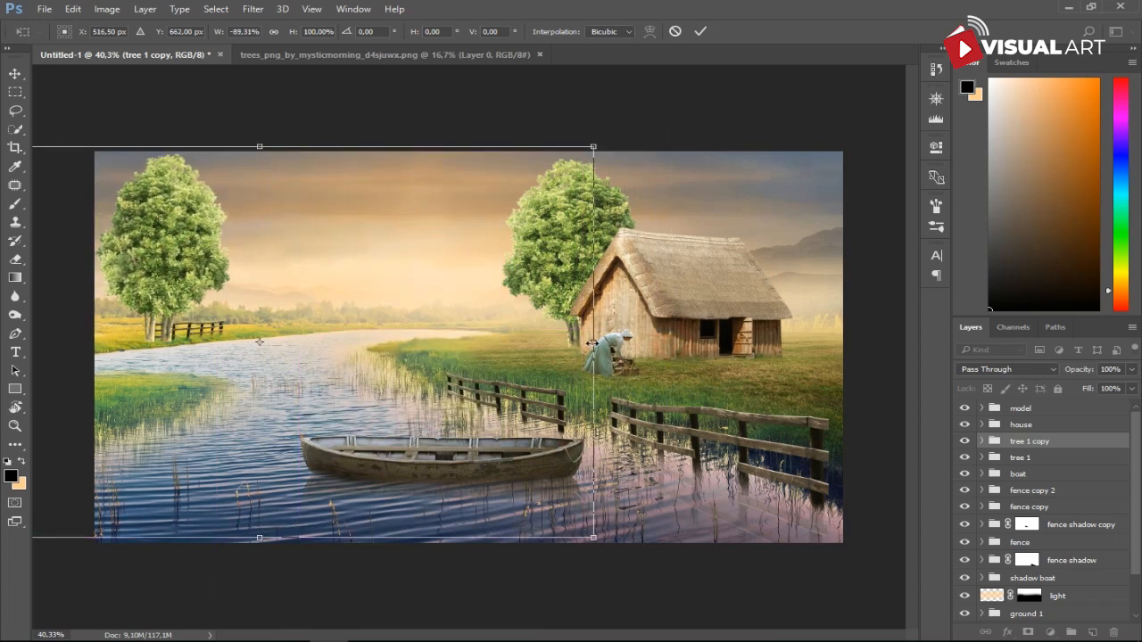
left_click_drag(195, 216, 219, 219)
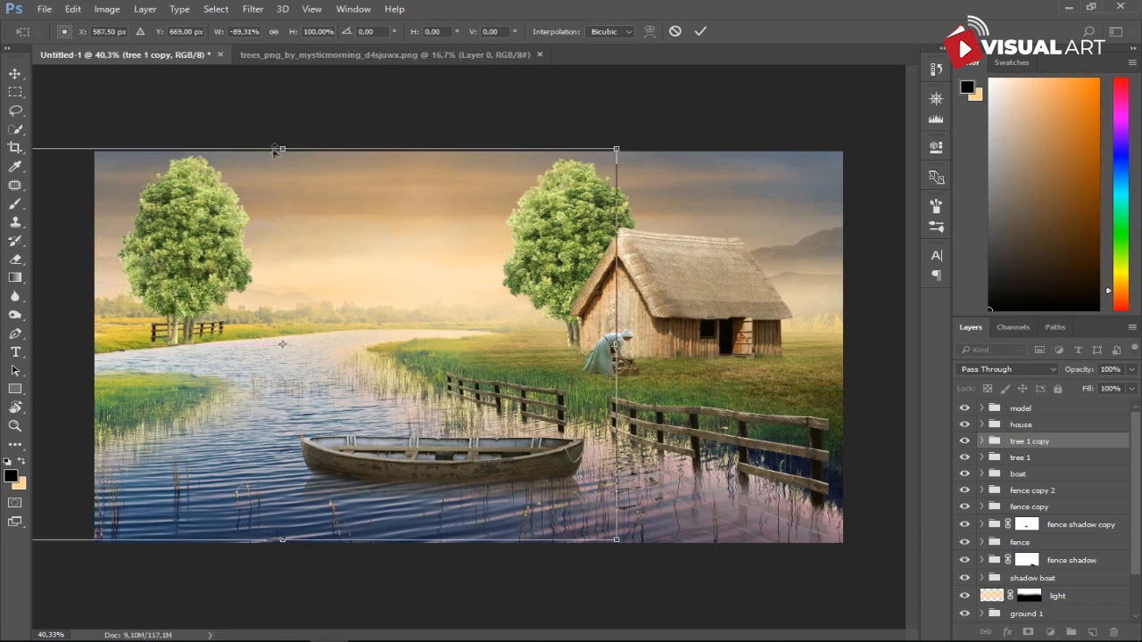
left_click_drag(617, 150, 480, 251)
left_click_drag(374, 314, 502, 289)
left_click_drag(339, 206, 344, 158)
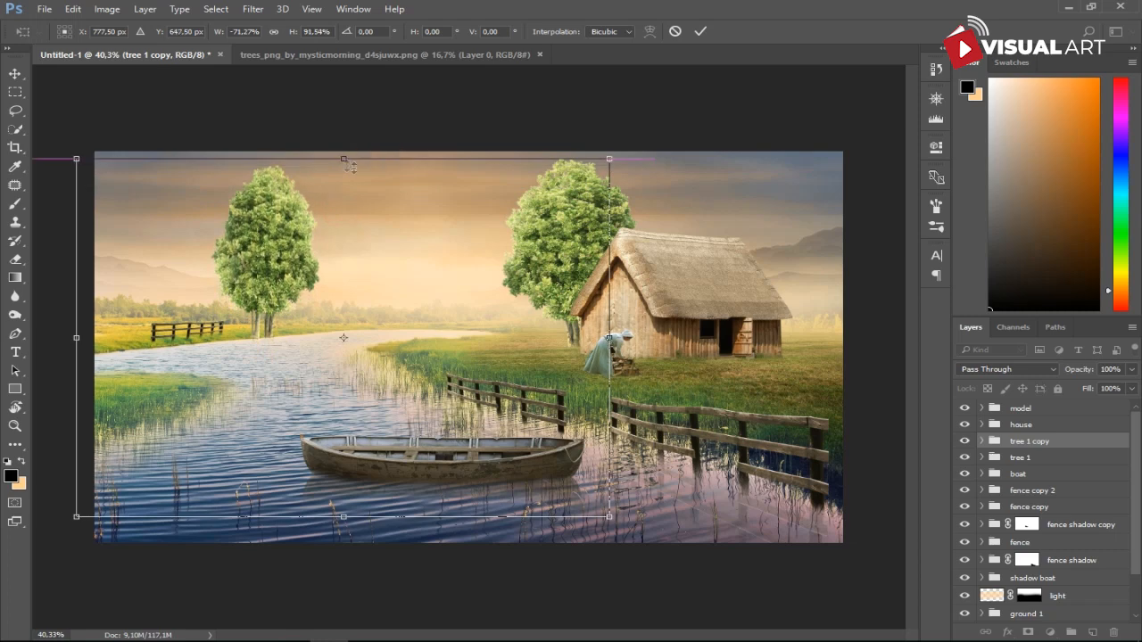
left_click_drag(609, 160, 546, 196)
left_click_drag(264, 296, 215, 281)
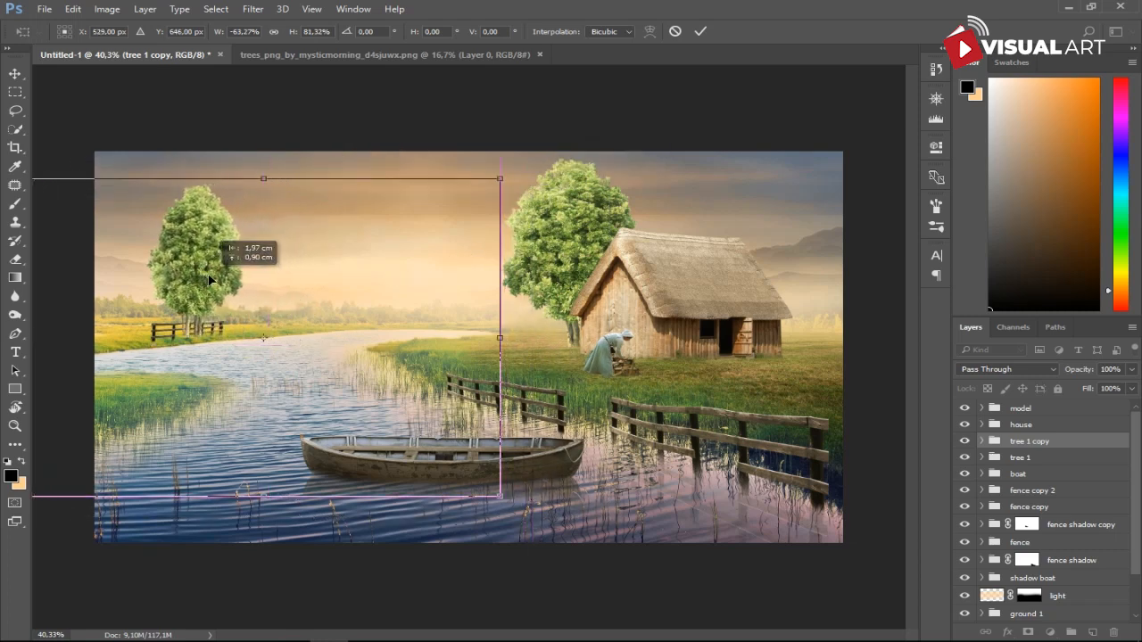
key("Return")
Move the tree 1 copy group below fence copy 2, rotate it about -2°, and scale it to about 89%
left_click_drag(1091, 446, 1059, 507)
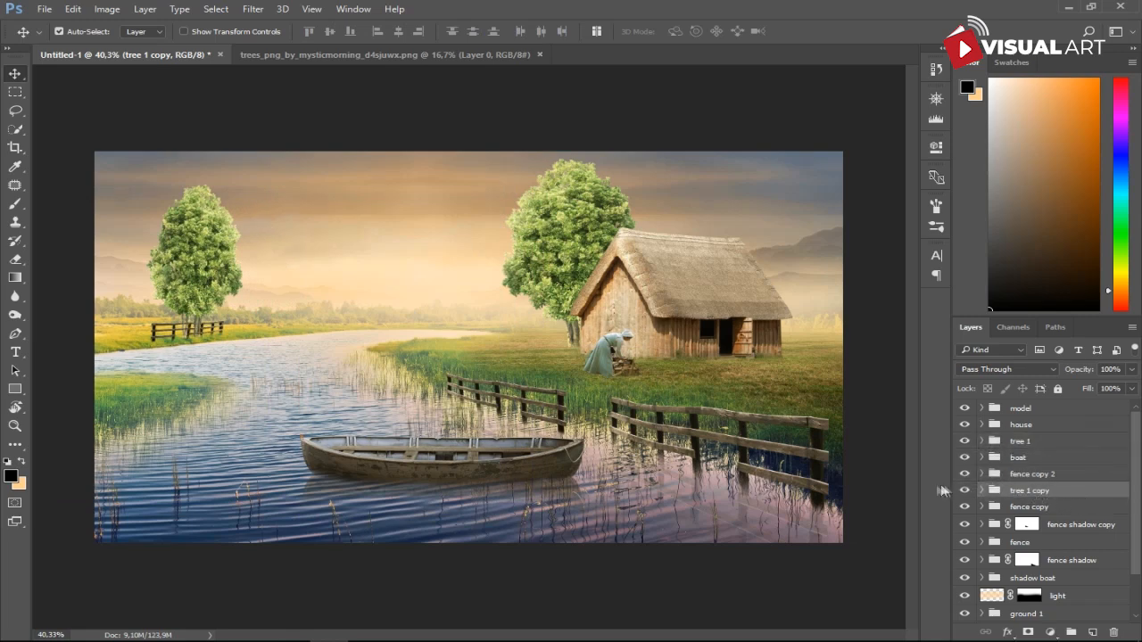
key("ctrl+t")
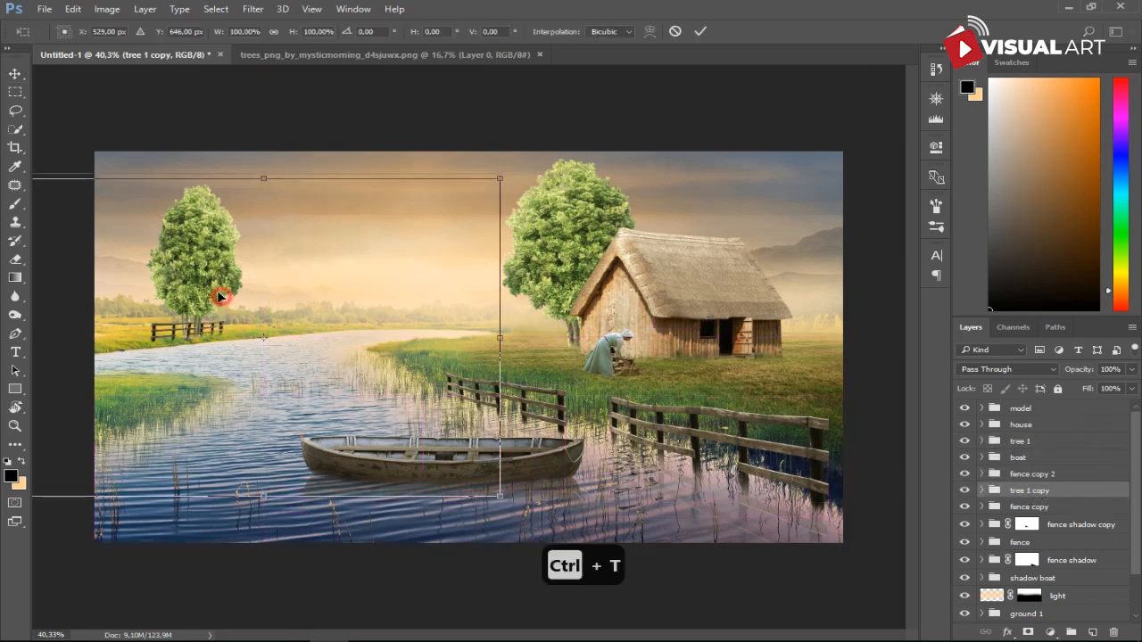
left_click_drag(222, 297, 215, 290)
left_click_drag(546, 227, 528, 220)
left_click_drag(495, 171, 443, 207)
left_click_drag(173, 319, 169, 285)
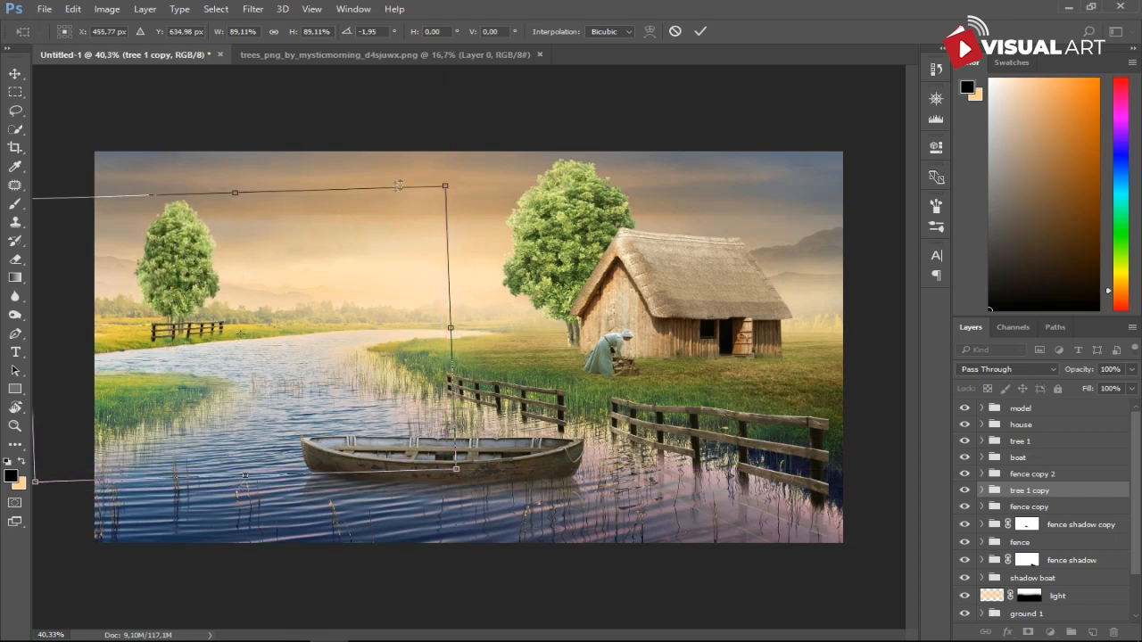
Reduce the left tree to about 83% width and 86% height, seat it behind the fence, and commit
left_click_drag(443, 183, 415, 207)
left_click_drag(164, 300, 175, 284)
left_click_drag(226, 201, 229, 195)
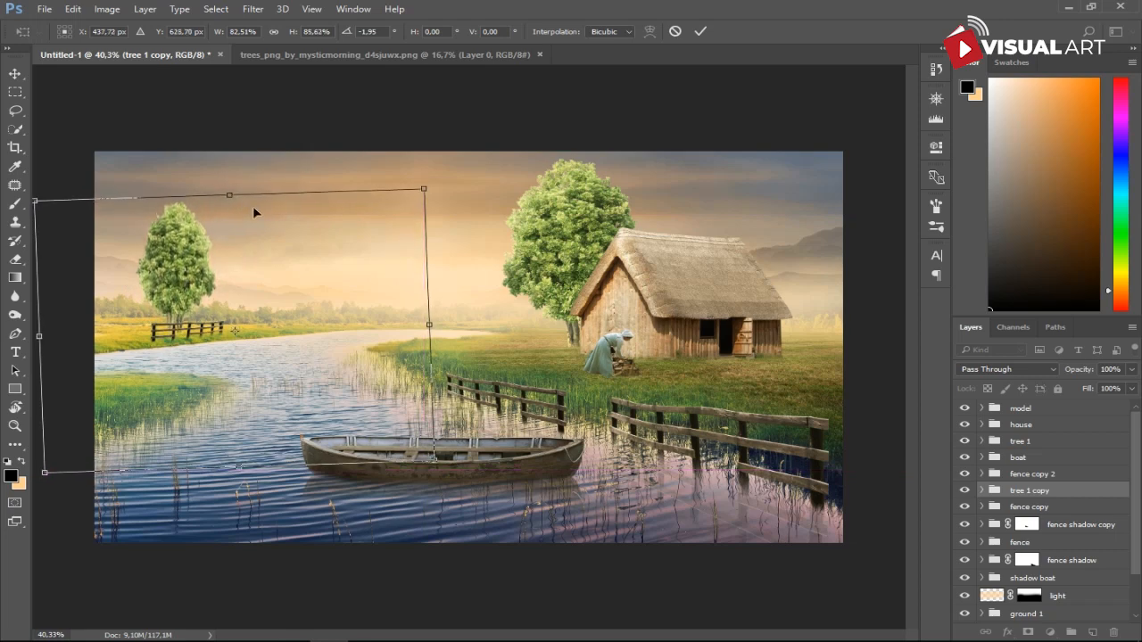
key("Return")
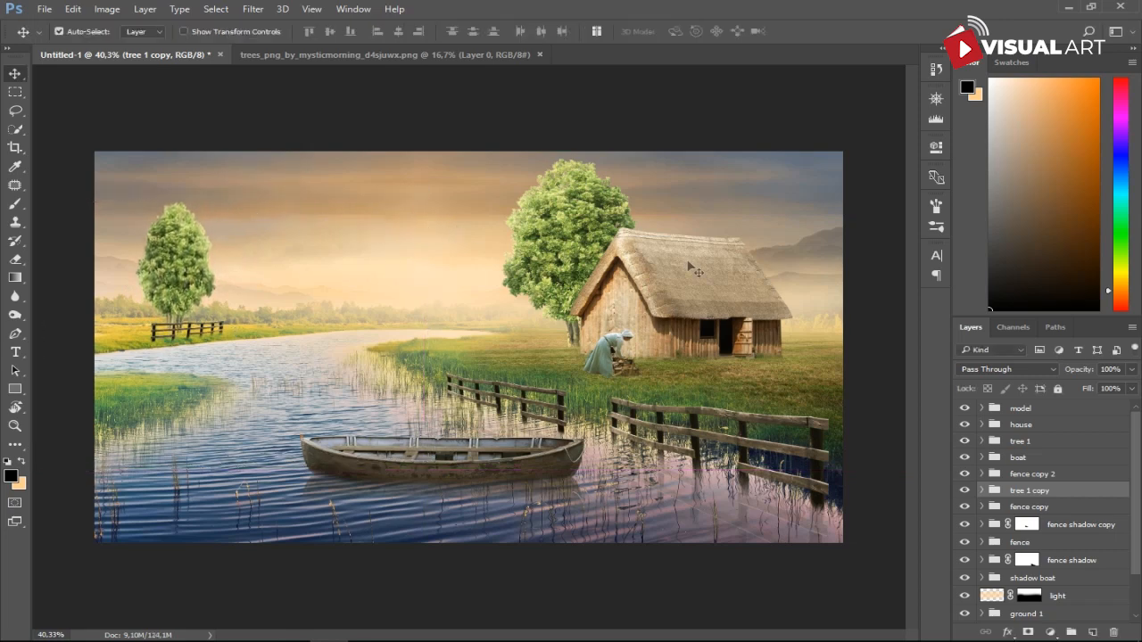
Add a Levels adjustment above Color Balance in the tree 1 copy group and lower its white output level slightly
left_click(981, 491)
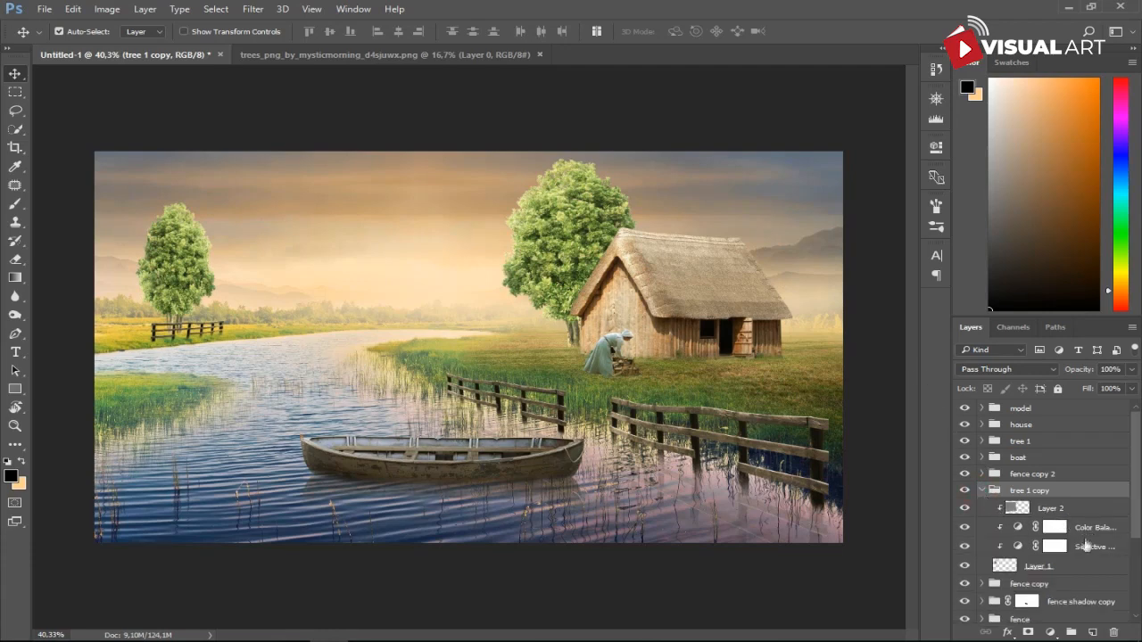
left_click(1085, 530)
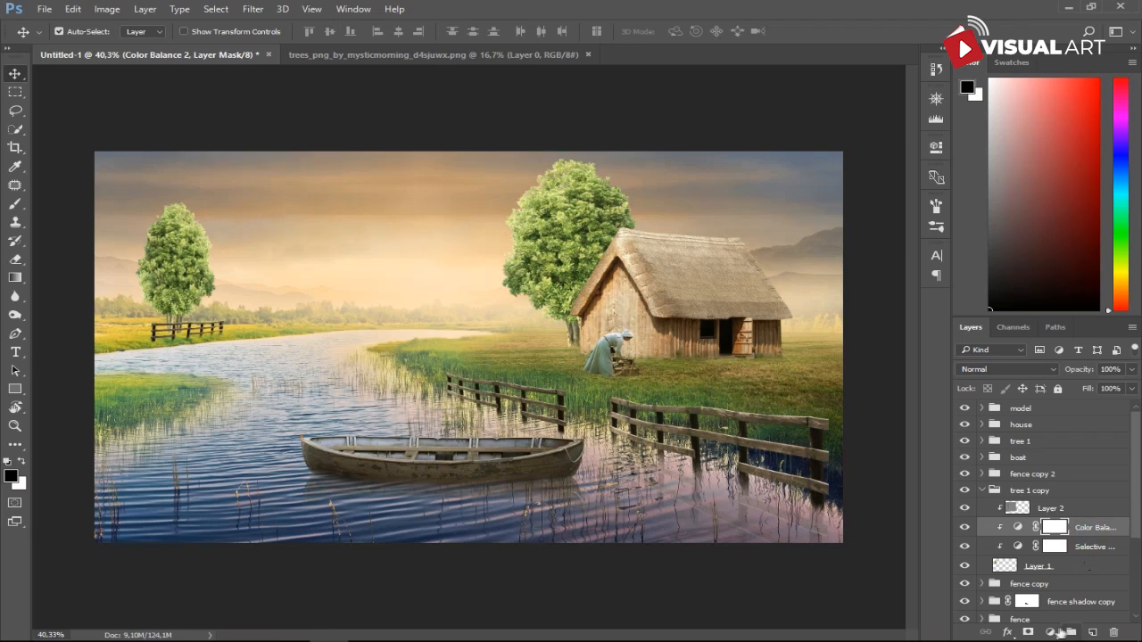
left_click(1053, 631)
left_click(1033, 389)
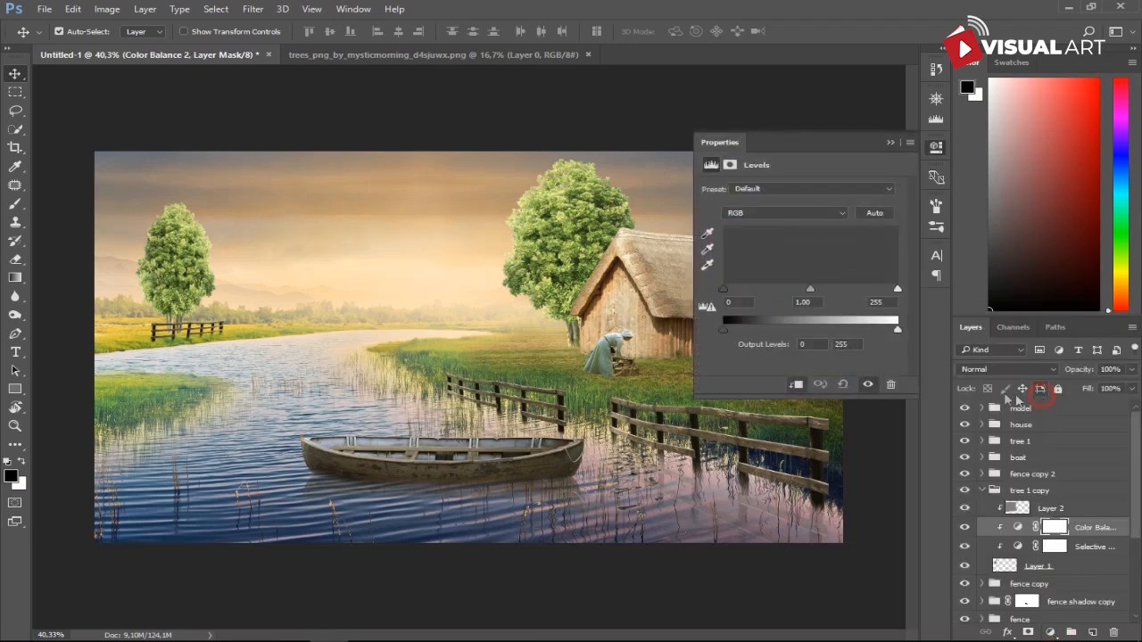
left_click_drag(889, 329, 878, 329)
left_click(891, 142)
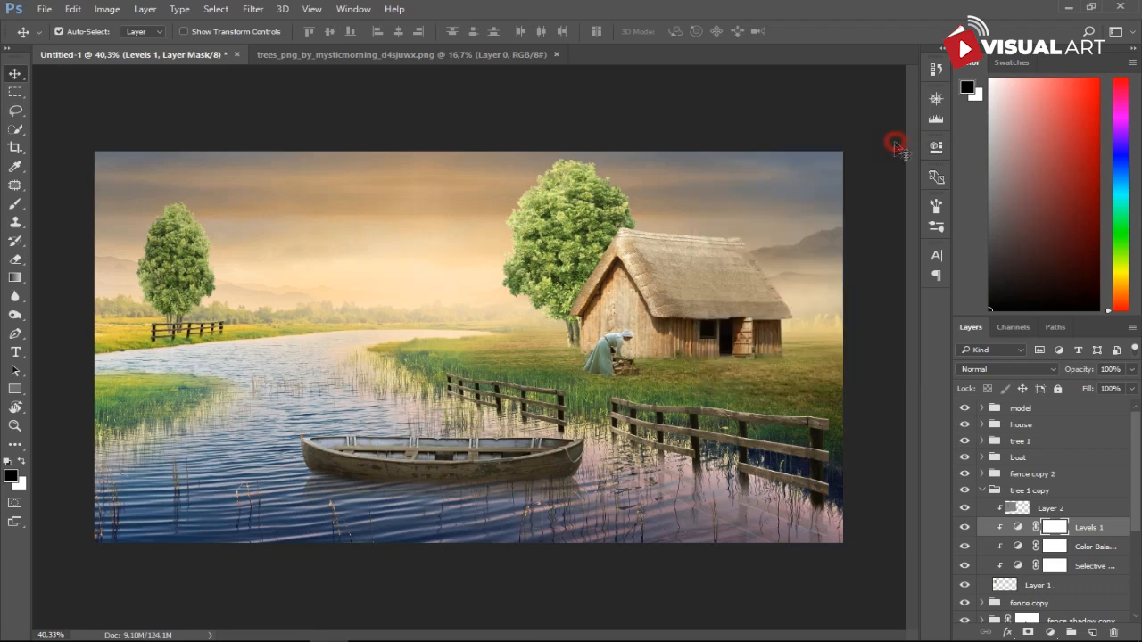
Paint the Levels mask with a soft 200 px black brush along the left tree's sunlit right edge
left_click(1054, 530)
left_click(15, 204)
key("bracketright")
key("bracketright")
key("bracketright")
left_click(218, 232)
left_click(216, 256)
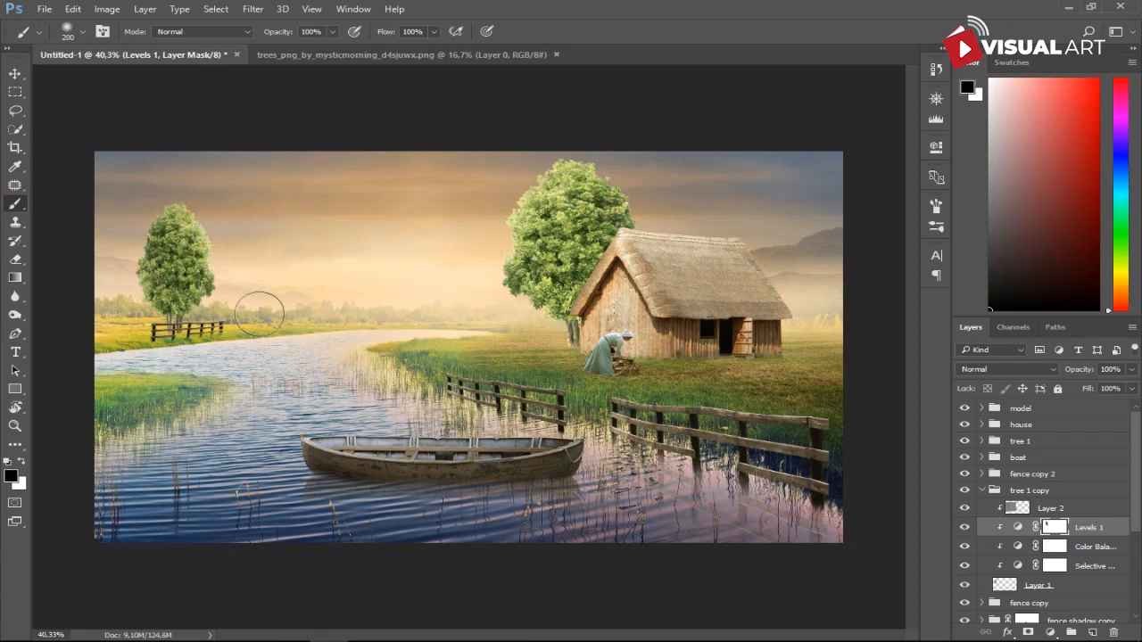
left_click(220, 301)
left_click(12, 75)
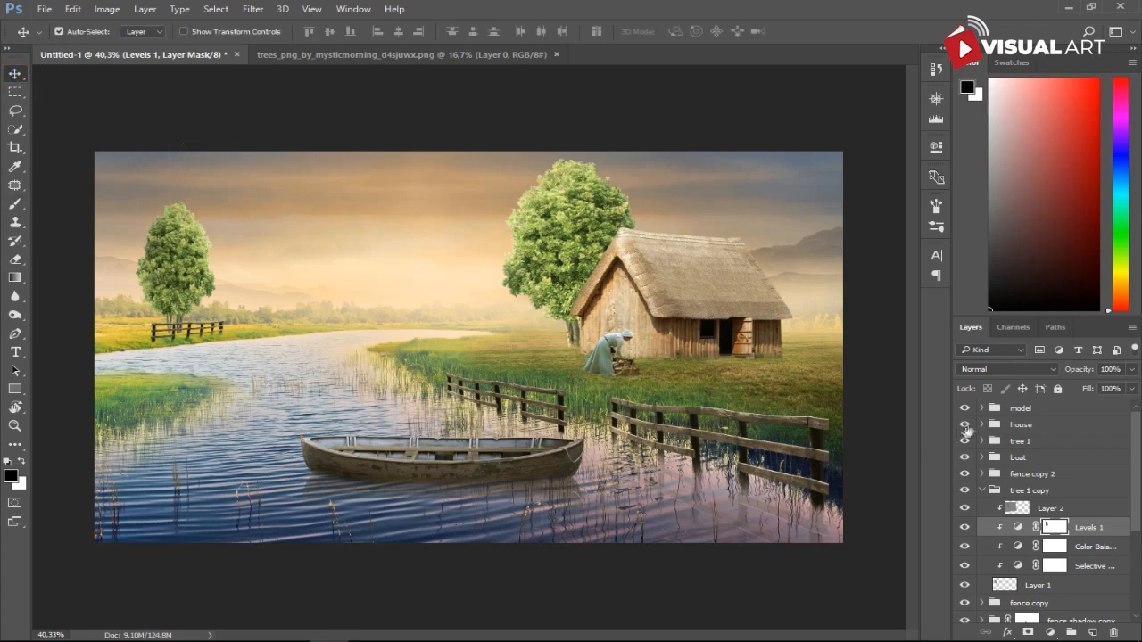
Place the precut deer image above the model group, scale it to about 8.75%, and position it on the left grassy bank
left_click(1016, 414)
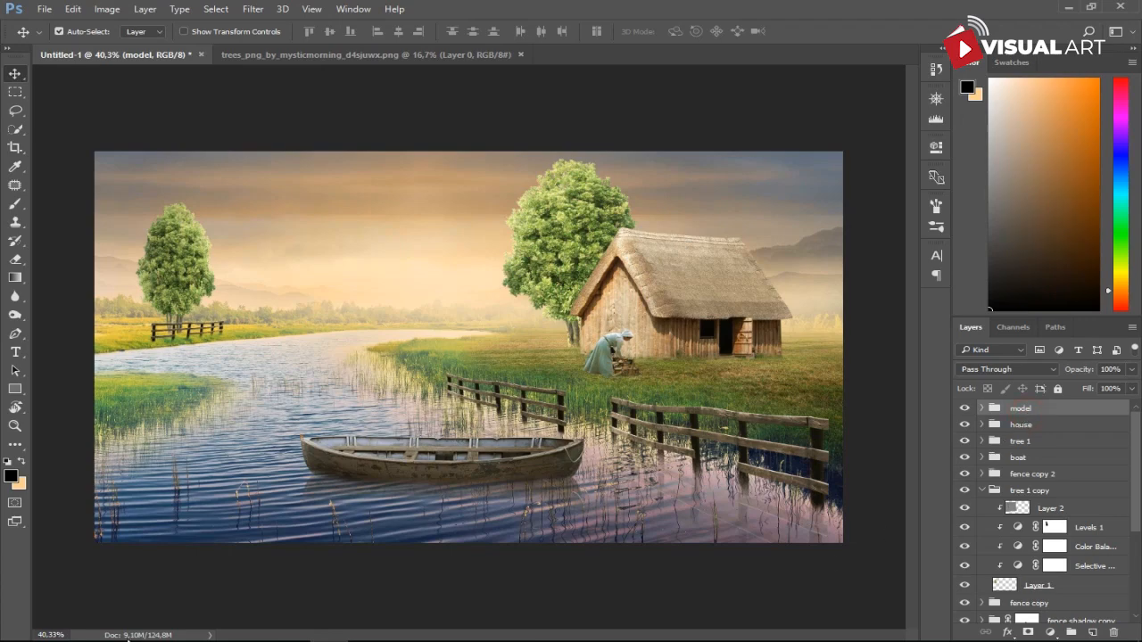
left_click(174, 628)
left_click_drag(606, 312, 179, 384)
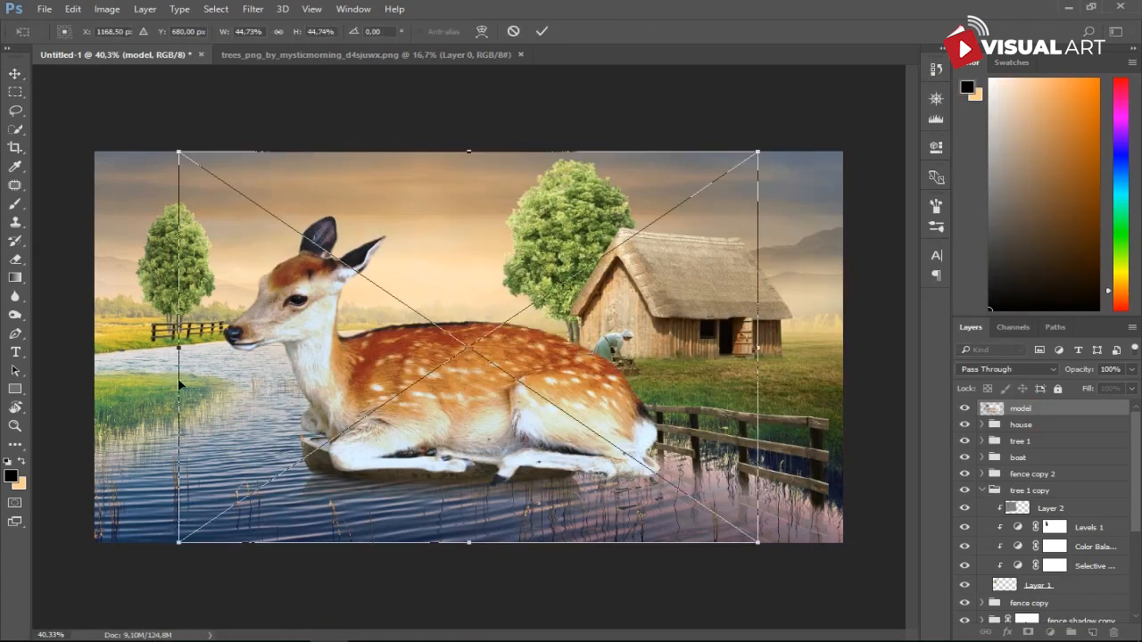
left_click_drag(759, 153, 387, 402)
left_click_drag(314, 505, 218, 401)
left_click_drag(80, 298, 178, 363)
left_click_drag(239, 409, 167, 386)
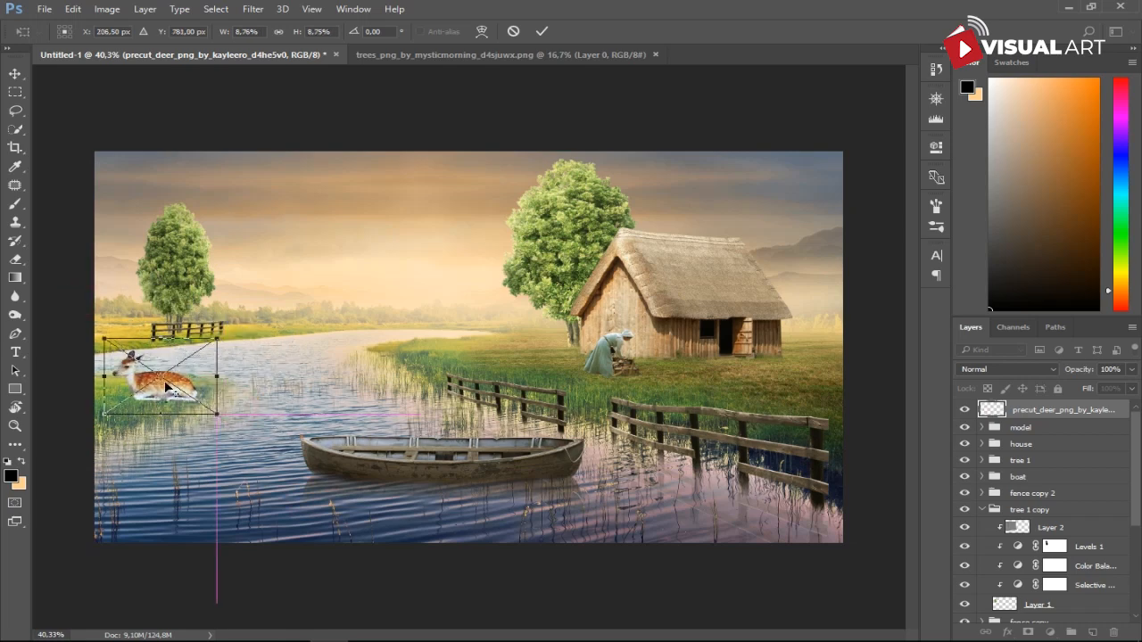
Flip the deer horizontally, scale it down to about 6%, and commit the transformation
right_click(166, 385)
left_click(239, 581)
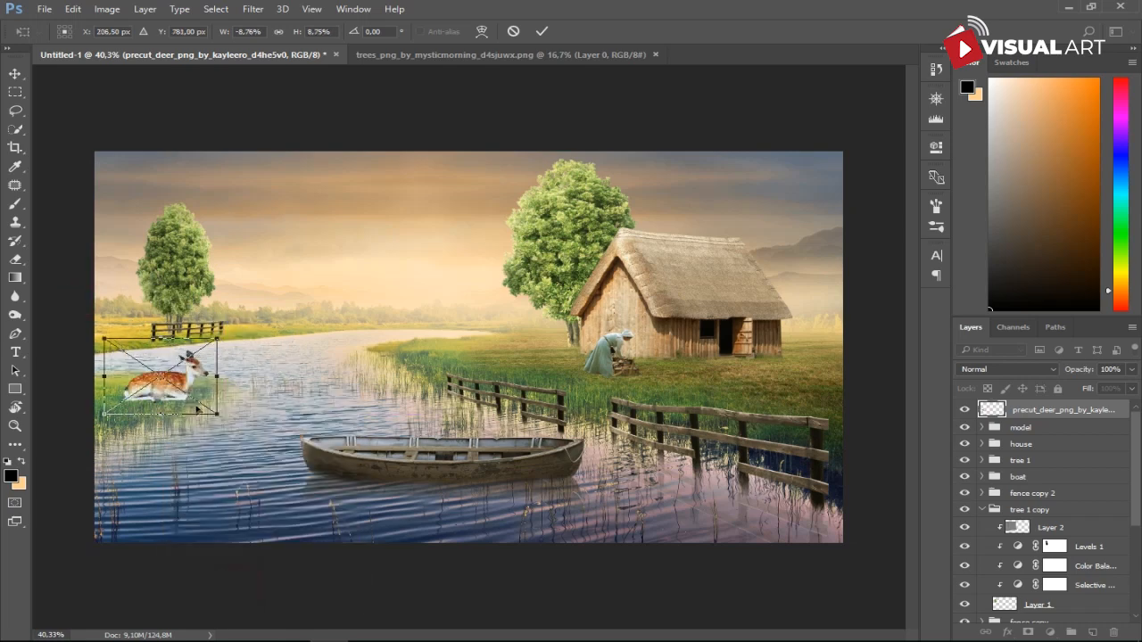
left_click_drag(217, 338, 182, 362)
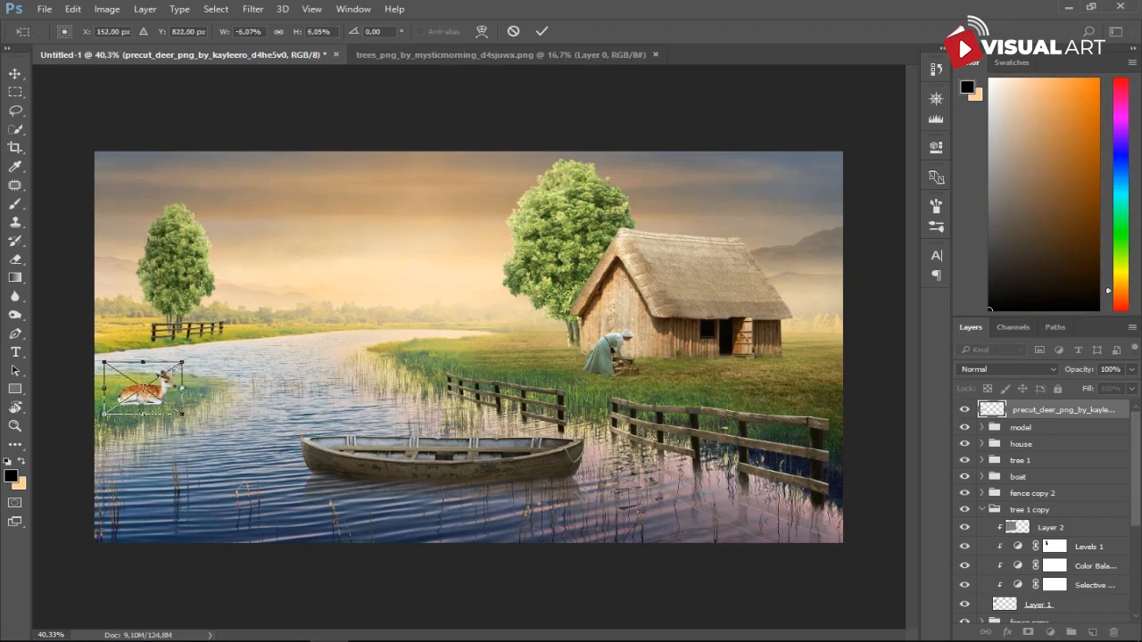
key("Return")
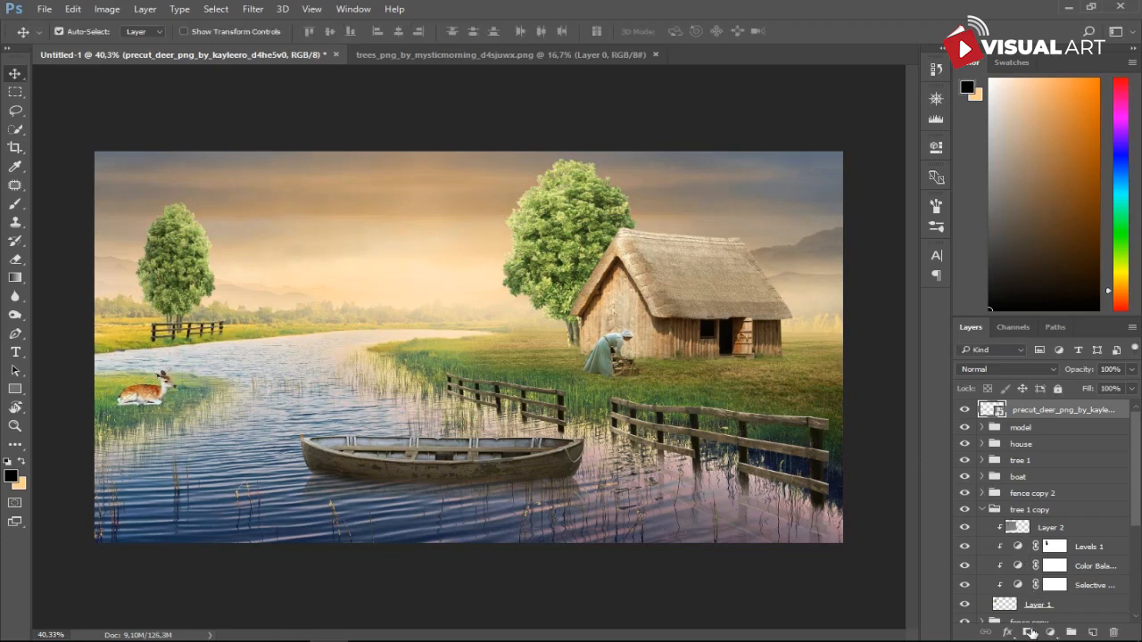
Add a mask to the deer layer and paint its lower edge with a soft 90 px black brush to blend it into the grass
left_click(1028, 631)
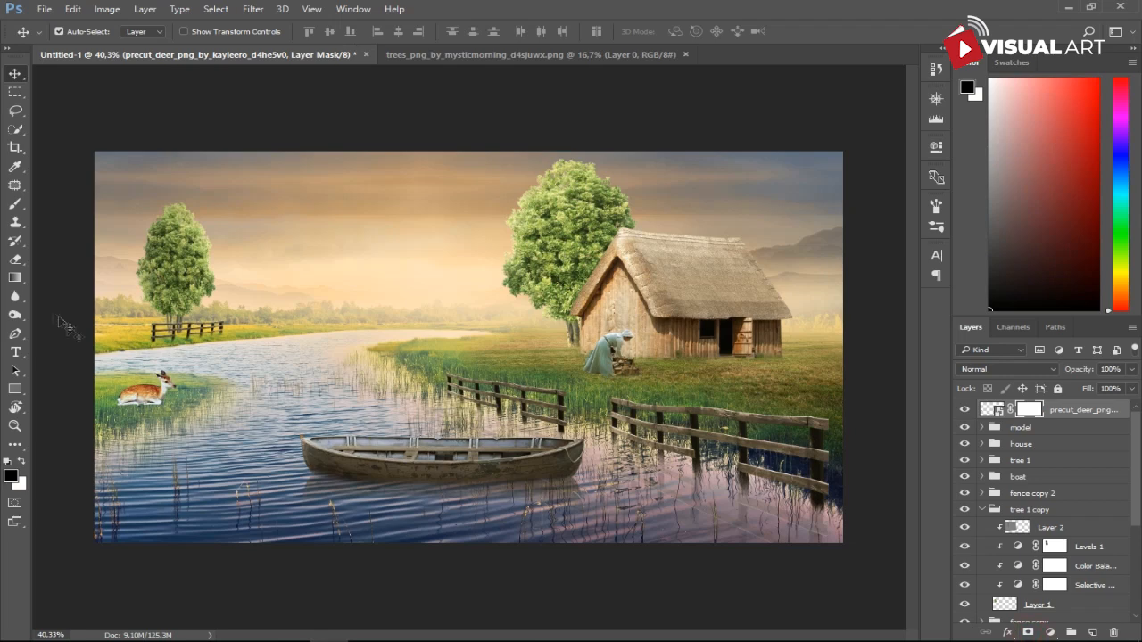
left_click(15, 204)
mouse_move(125, 411)
left_mouse_down()
mouse_move(168, 412)
mouse_move(123, 413)
mouse_move(139, 414)
left_mouse_up()
Add a Hue/Saturation adjustment clipped to the deer layer and set its saturation to -39
left_click(1052, 630)
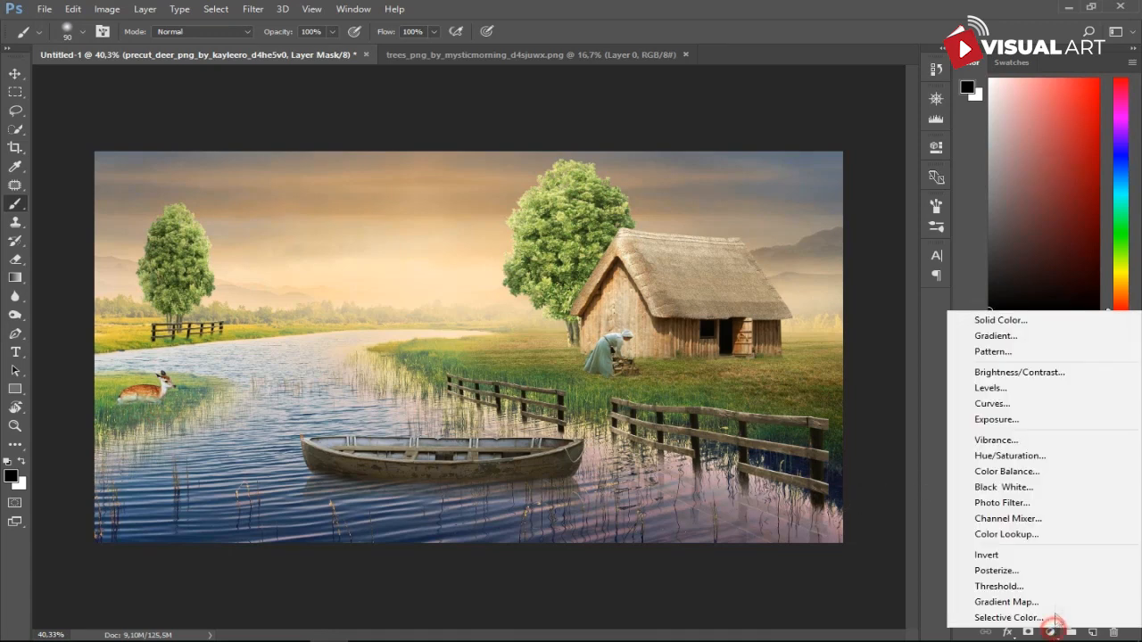
left_click(1026, 459)
left_click(797, 385)
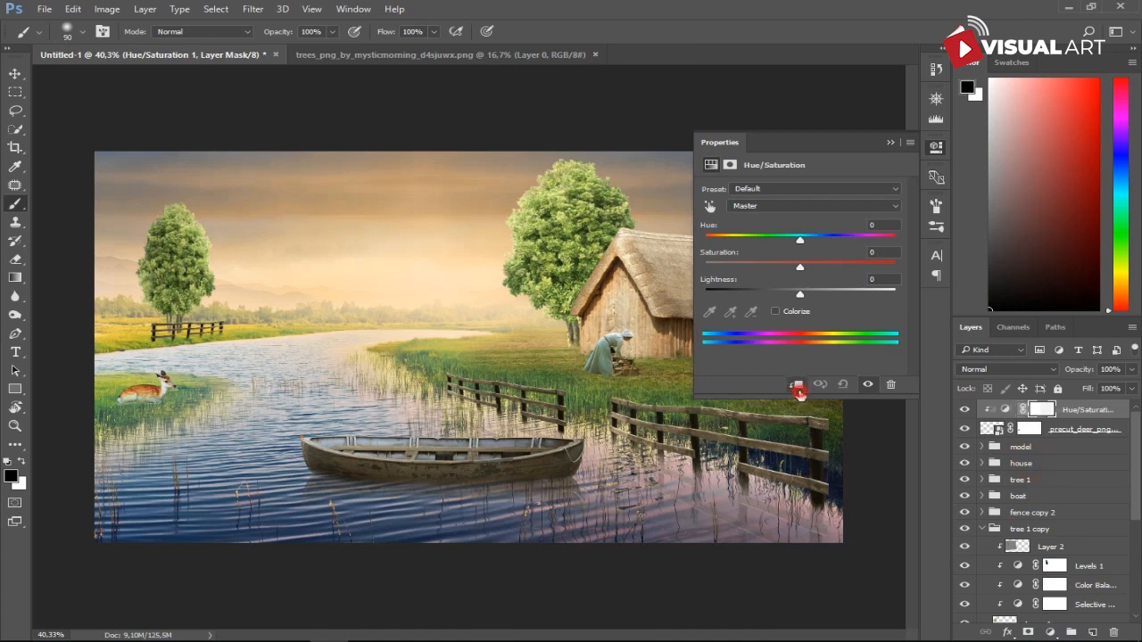
left_click_drag(799, 266, 766, 269)
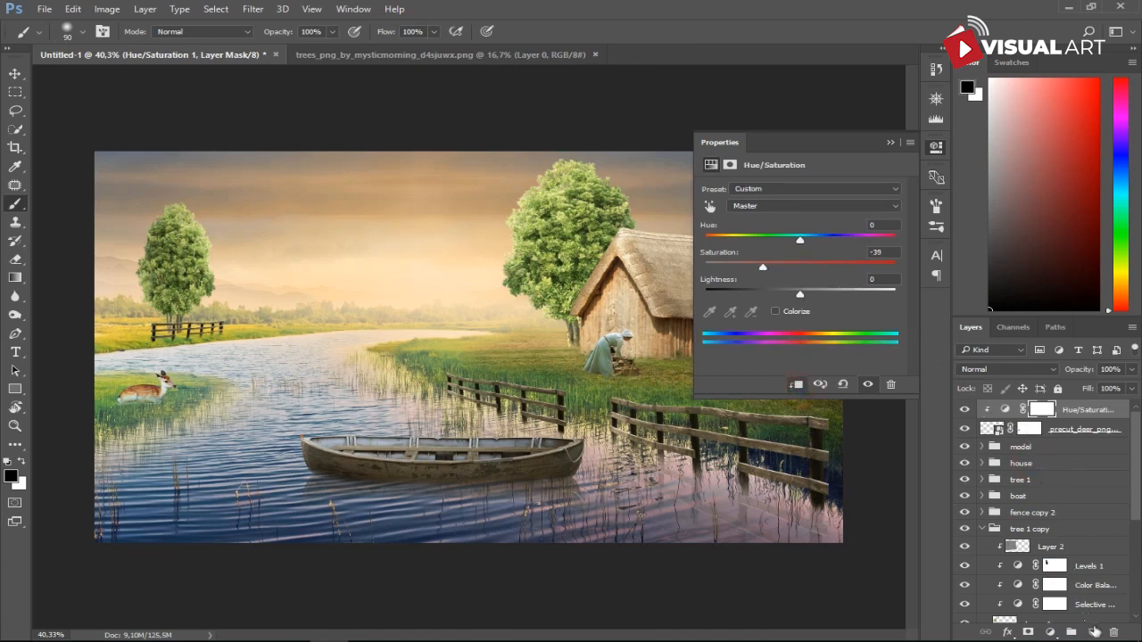
Create a new layer clipped to the deer, fill it with gray, and set its blending mode to Overlay
left_click(1094, 632)
right_click(1064, 410)
left_click(834, 370)
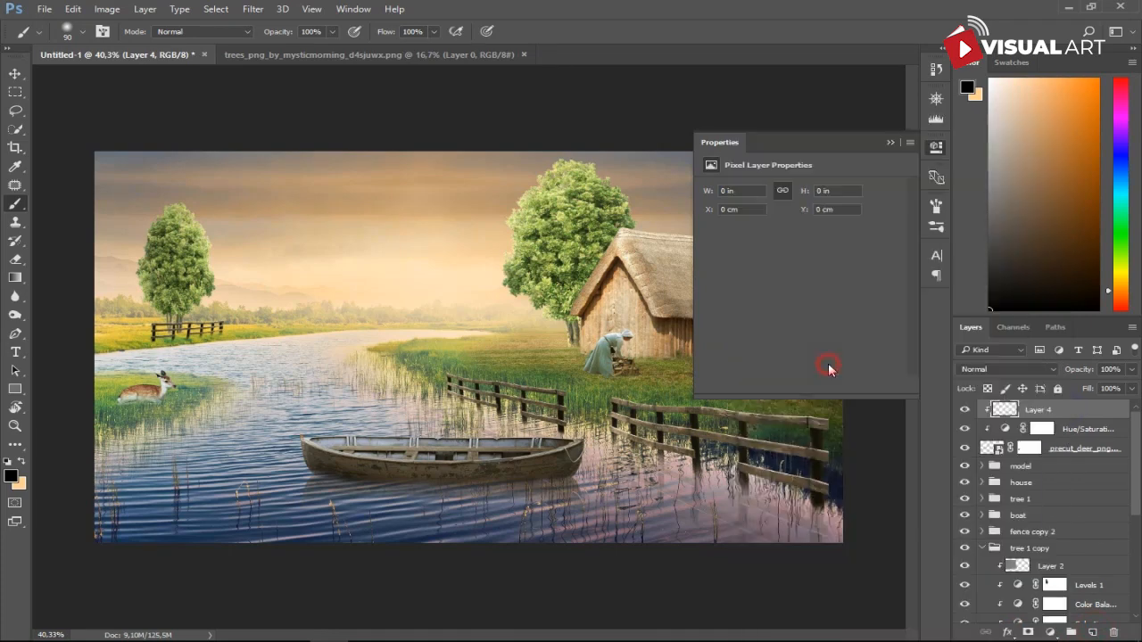
left_click(73, 9)
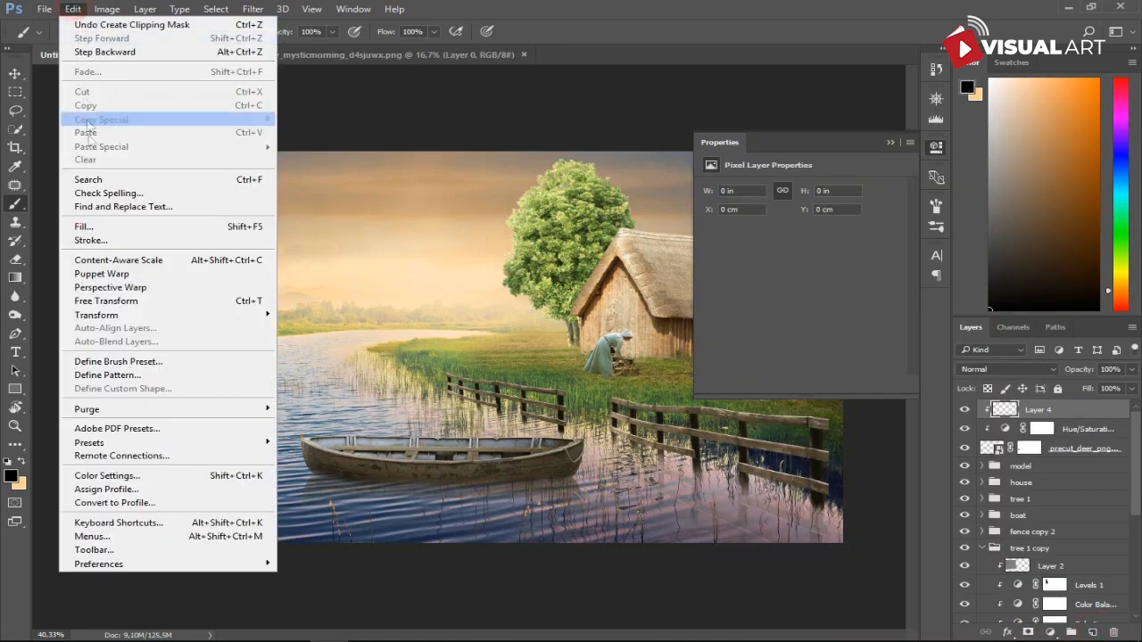
left_click(101, 224)
left_click(679, 178)
key("b")
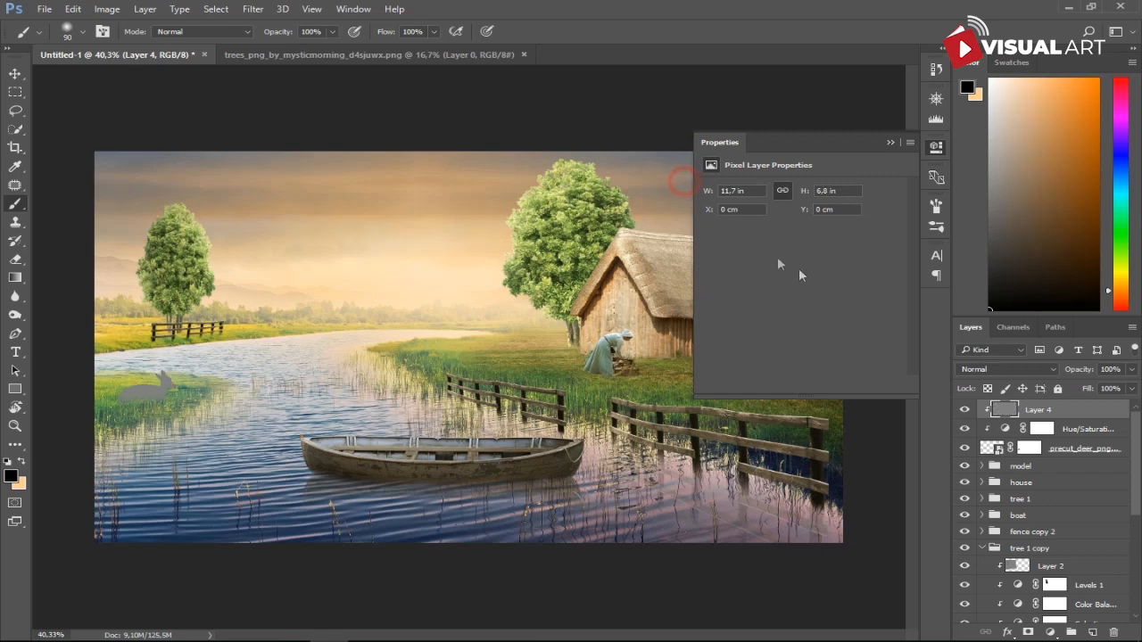
left_click(1005, 369)
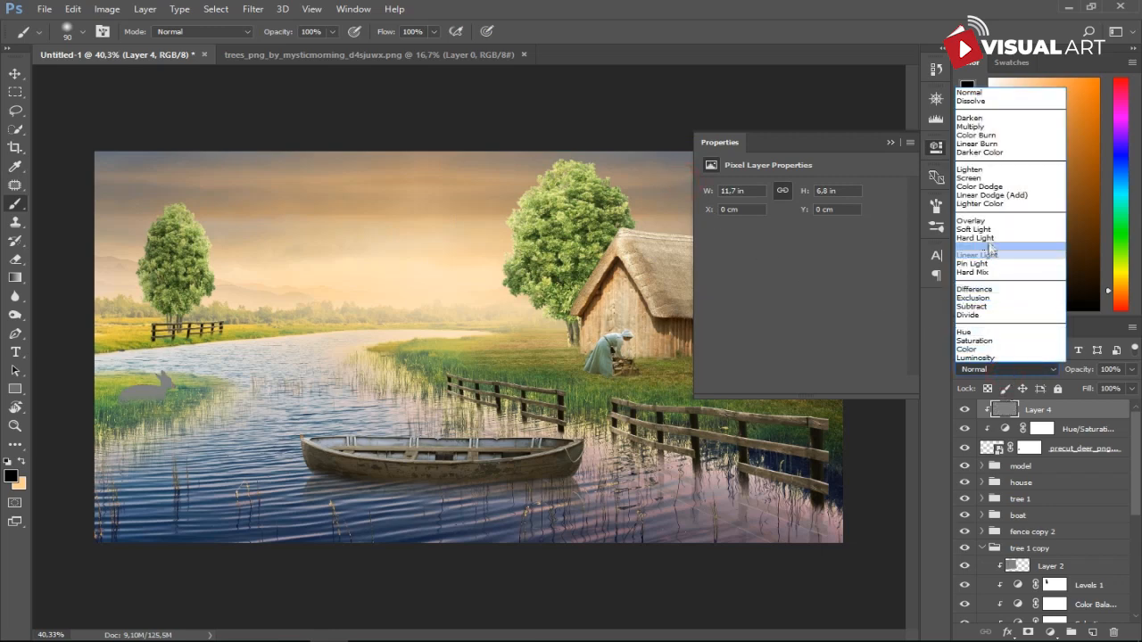
left_click(991, 229)
Burn shading onto the deer's rear and lower body with an 80 px brush, midtones range, and 25% exposure
left_click(13, 315)
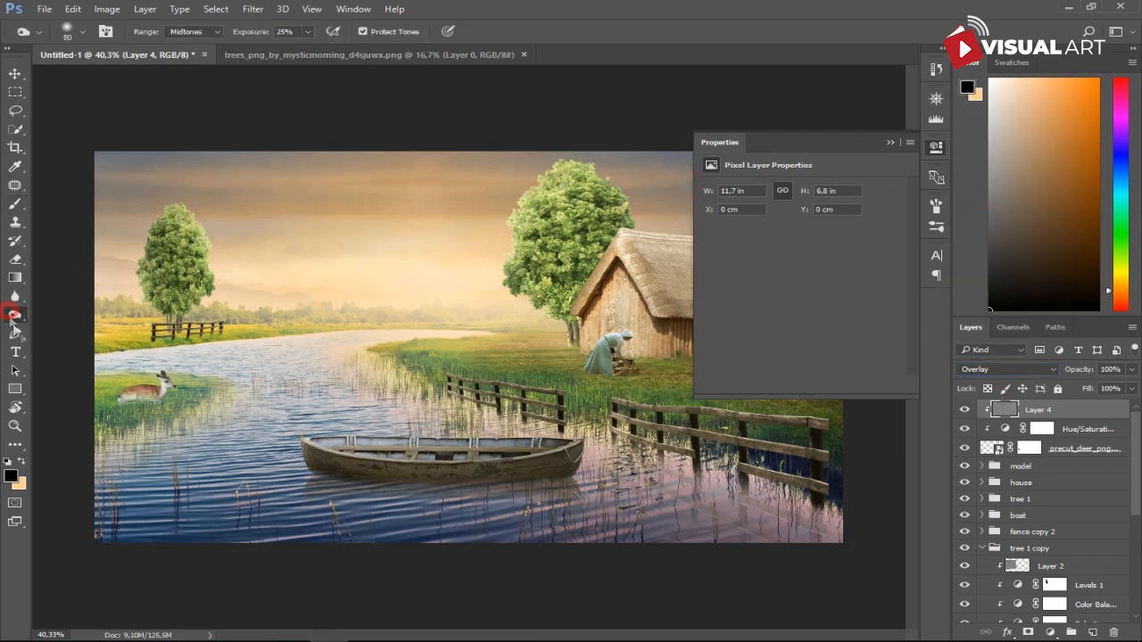
mouse_move(119, 395)
left_mouse_down()
mouse_move(156, 393)
mouse_move(125, 397)
mouse_move(150, 406)
mouse_move(141, 409)
mouse_move(159, 391)
mouse_move(117, 419)
left_mouse_up()
left_click(890, 143)
Group the deer layer with its Hue/Saturation adjustment and gray shading layer, and name the group deer
left_click(1054, 453)
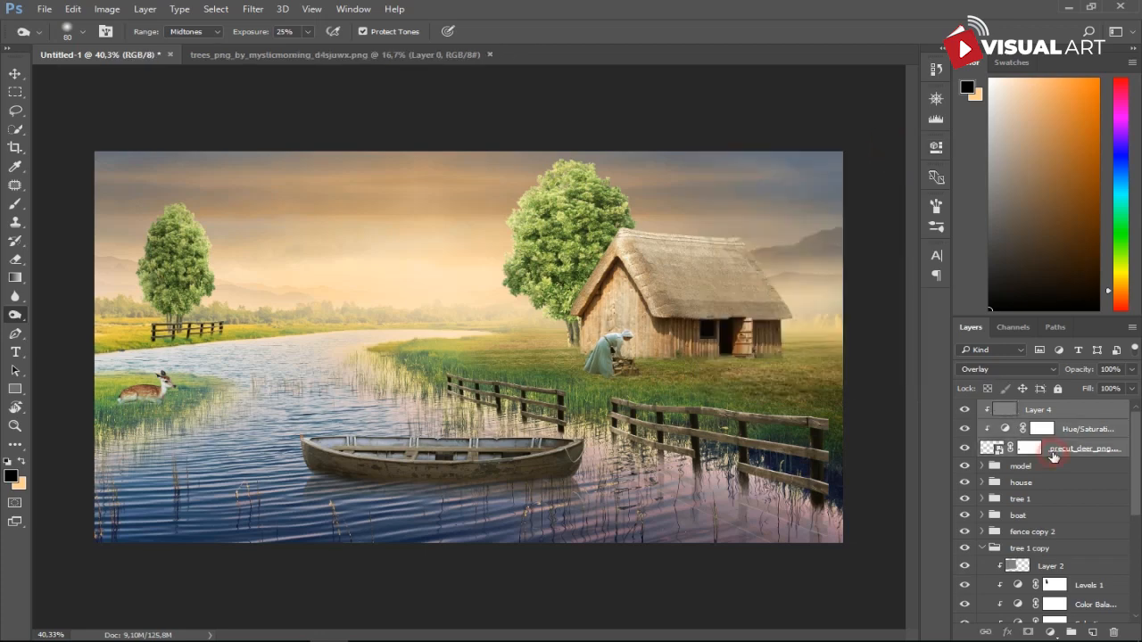
key("ctrl+g")
double_click(1021, 410)
type("deer")
key("Return")
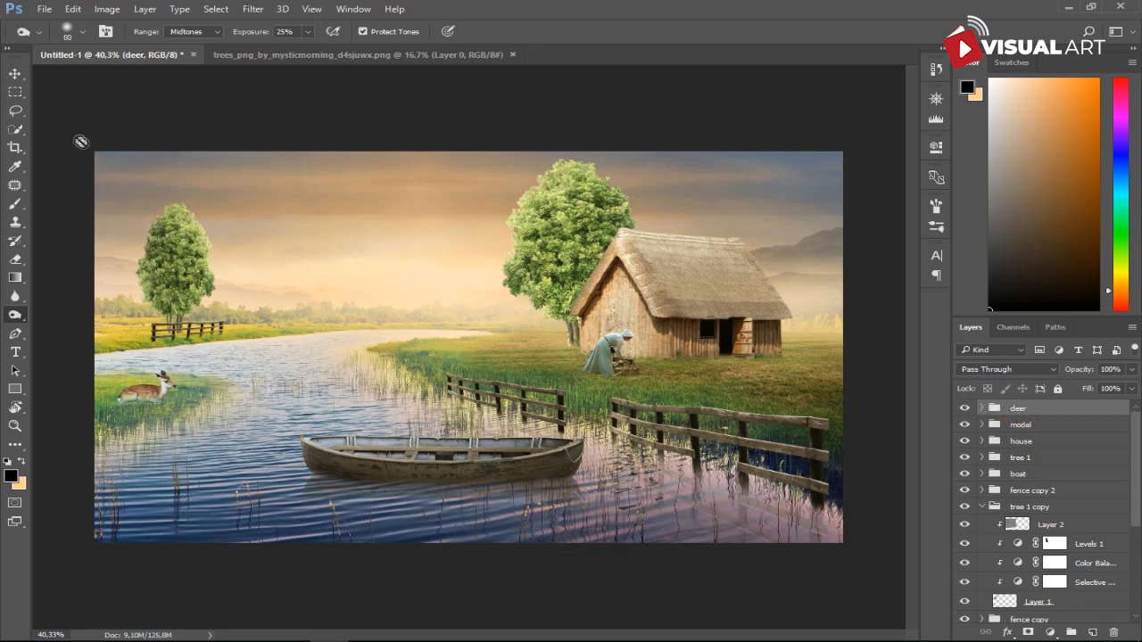
Place the toppng.com birds PNG above the deer group, scale it down, and position the flock in the sky beside the large tree
left_click(16, 76)
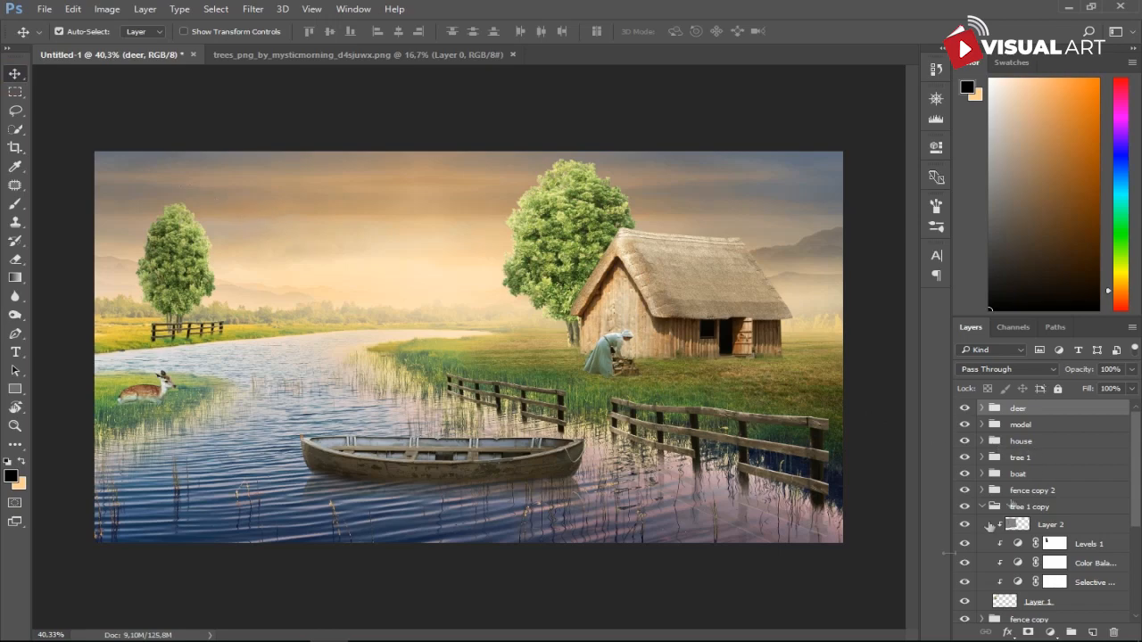
left_click(176, 629)
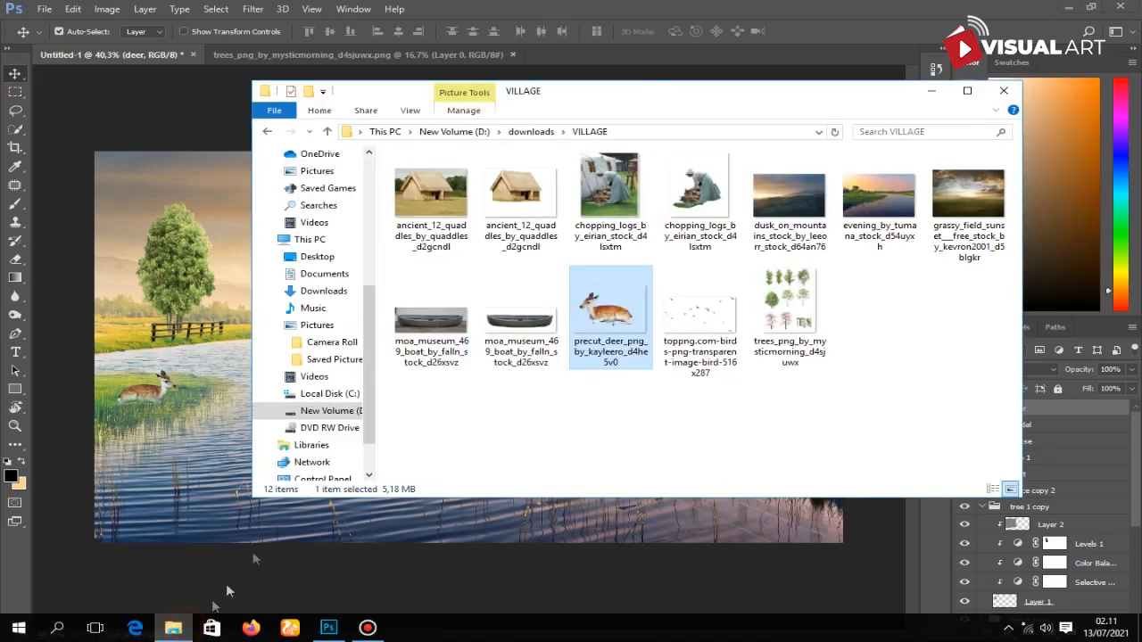
left_click(699, 308)
left_click_drag(698, 308, 235, 341)
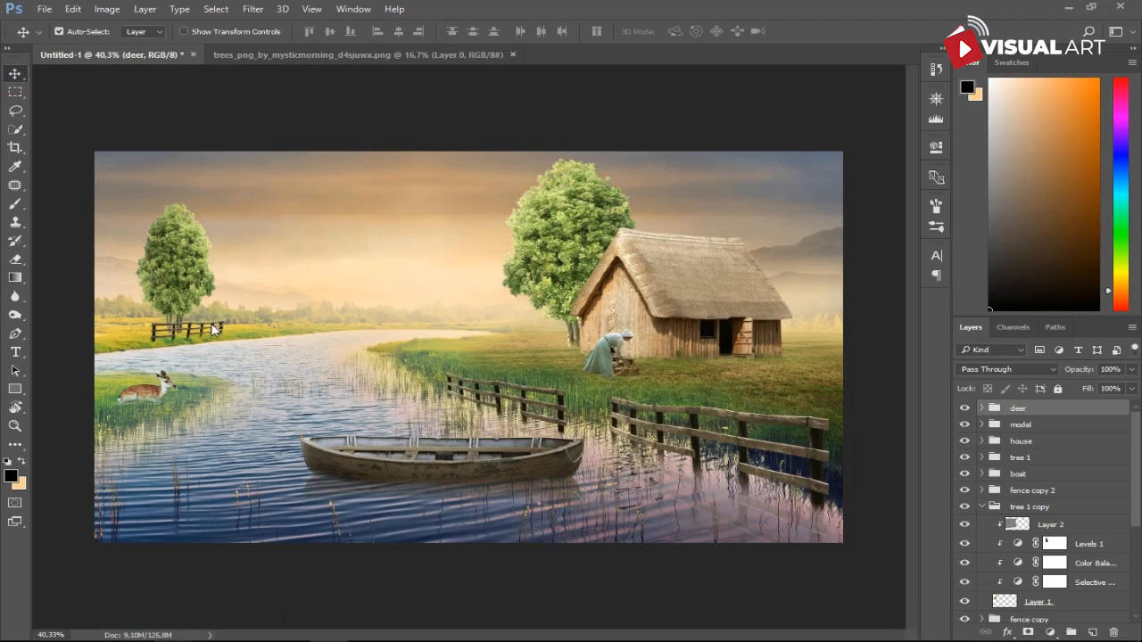
left_click_drag(696, 233, 536, 274)
left_click_drag(504, 321, 427, 194)
key("Return")
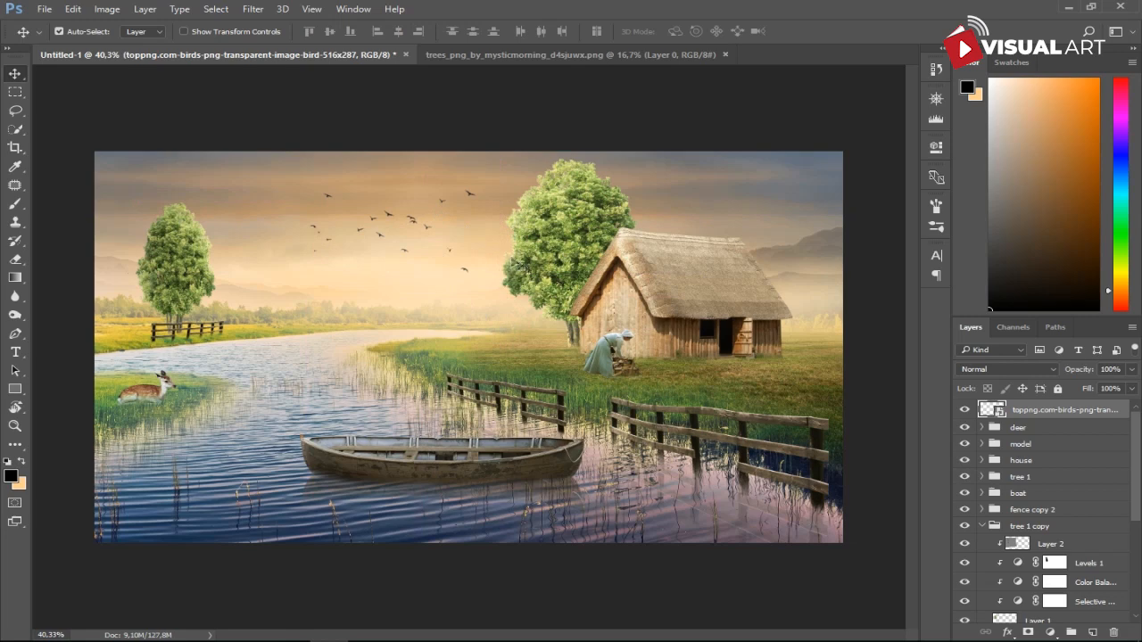
Stamp all visible layers into a new top layer and open it in the Camera Raw Filter
key("ctrl+minus")
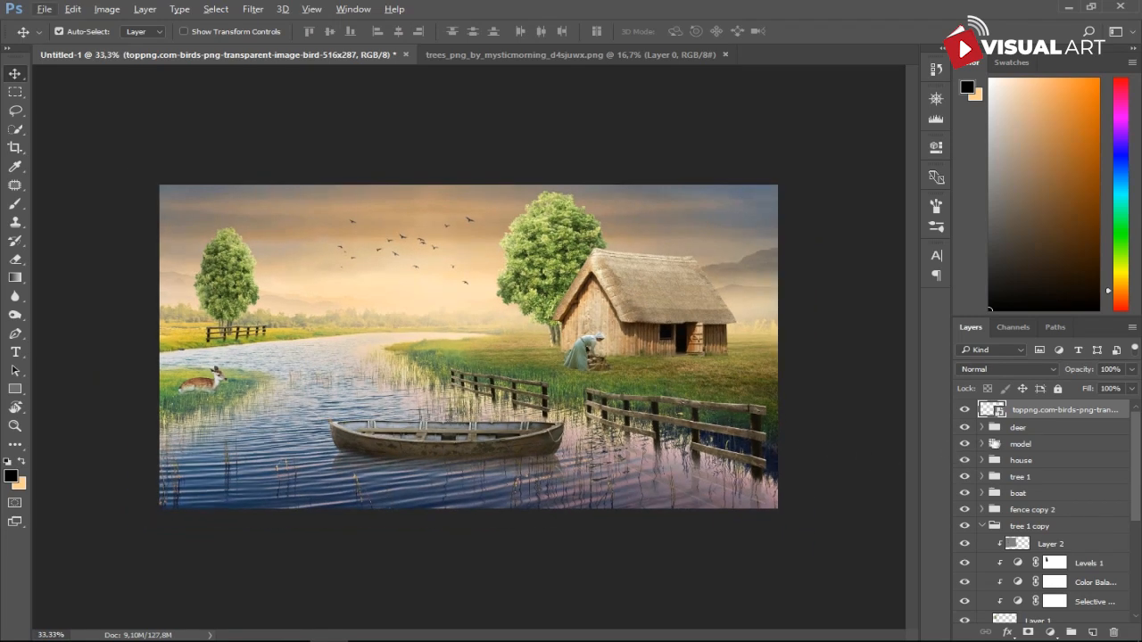
key("ctrl+alt+shift+e")
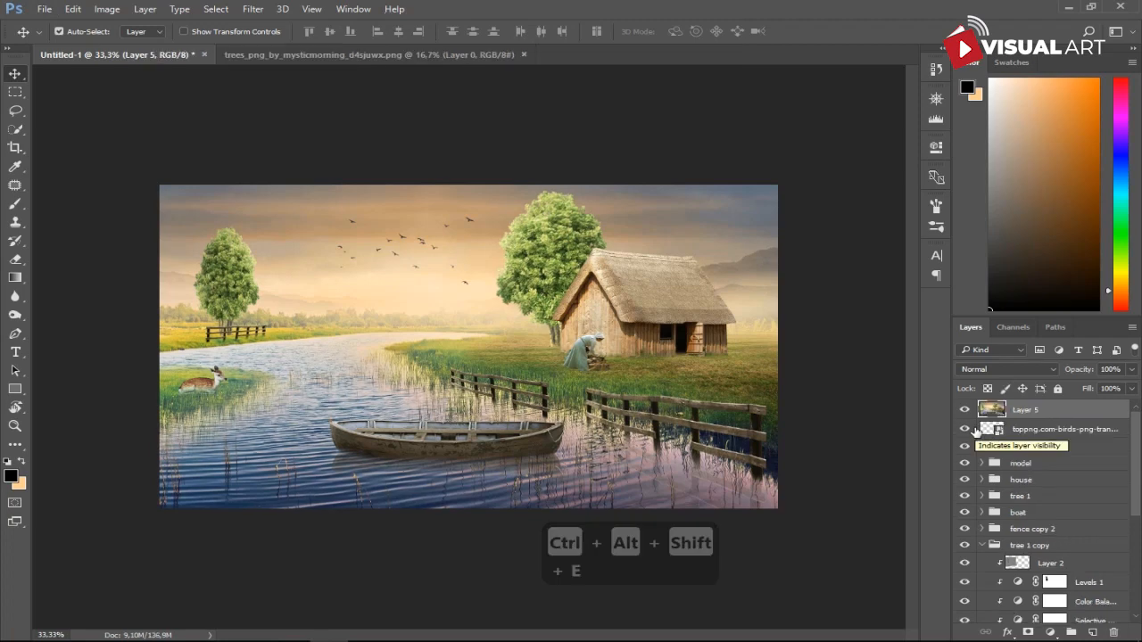
left_click(253, 9)
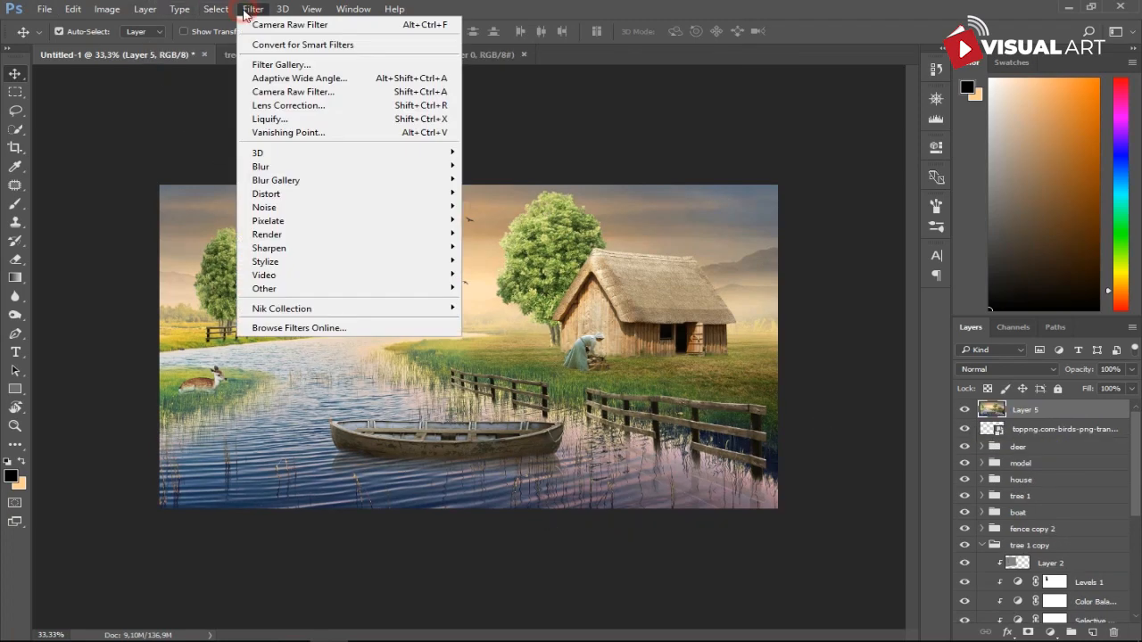
left_click(285, 92)
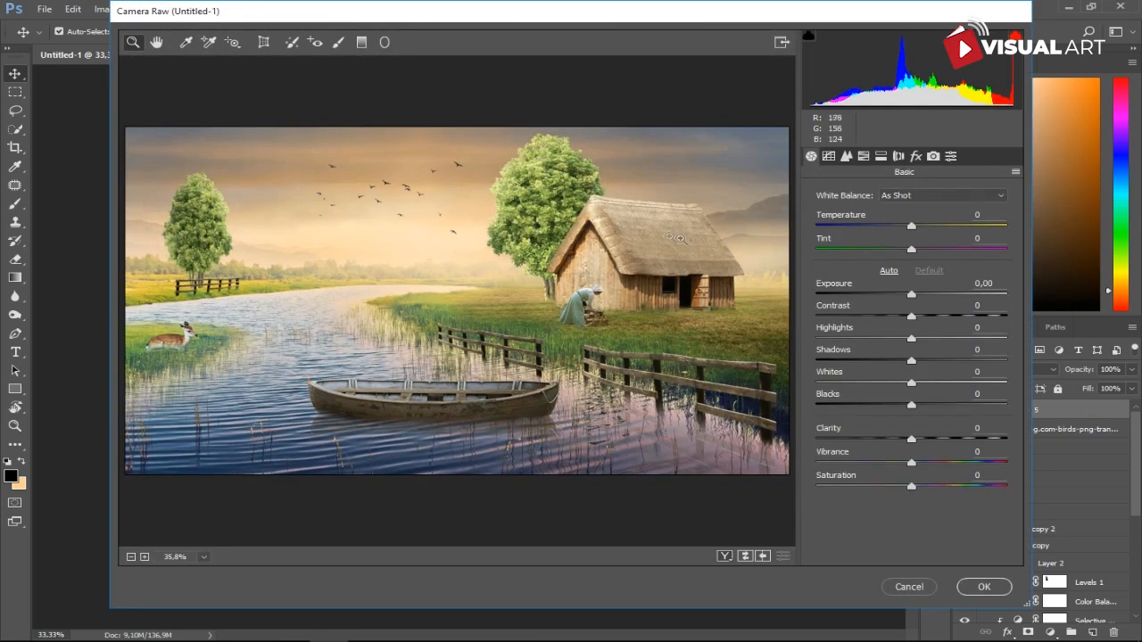
Set Temperature to +2, Tint to +4, Highlights to +27, and Clarity to +8, and apply the Camera Raw filter
left_click_drag(912, 250, 913, 228)
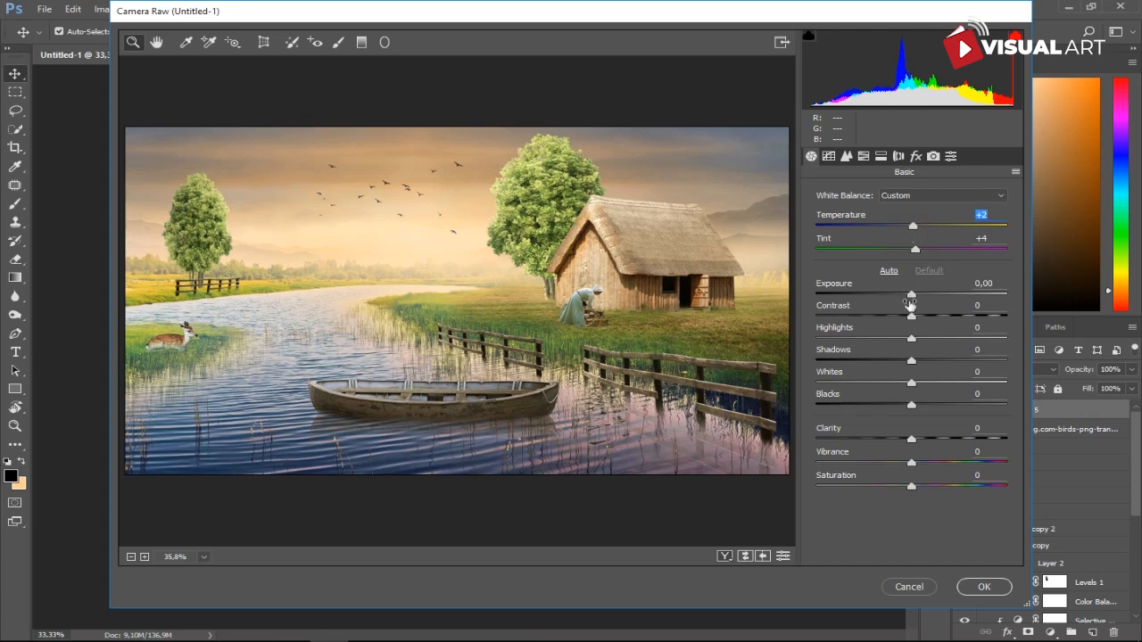
left_click_drag(912, 328, 939, 351)
left_click_drag(911, 439, 926, 426)
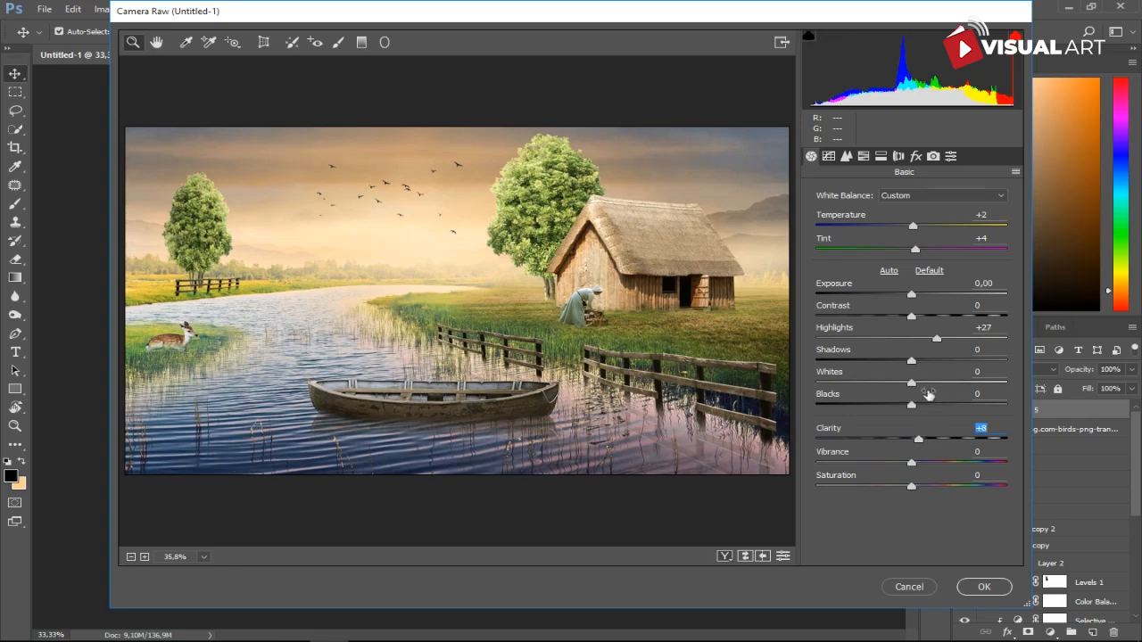
left_click(983, 585)
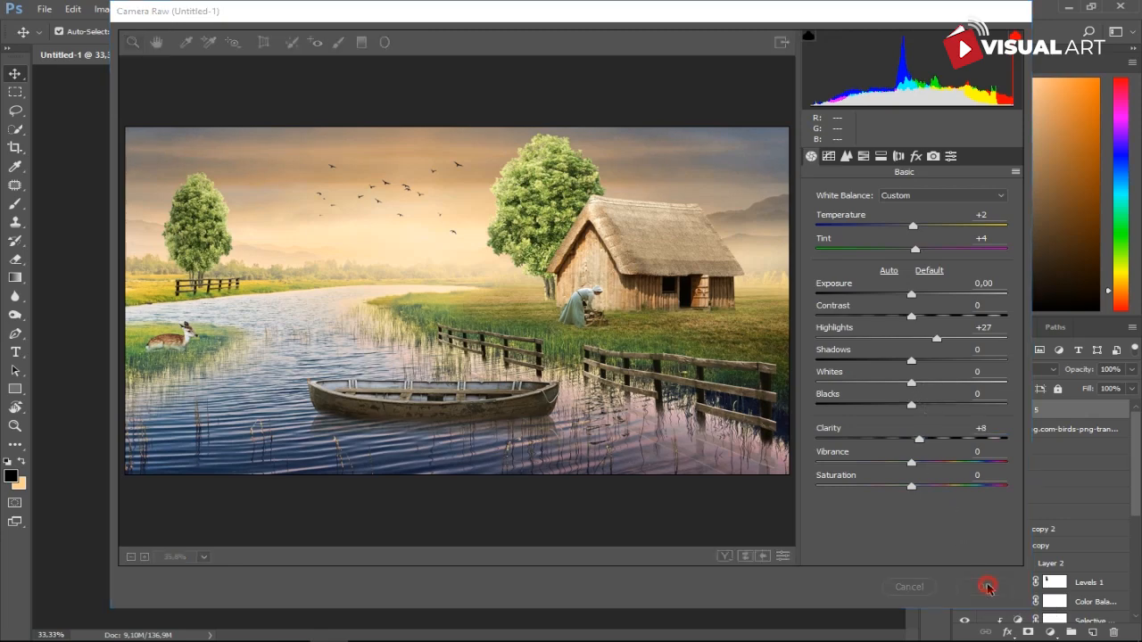